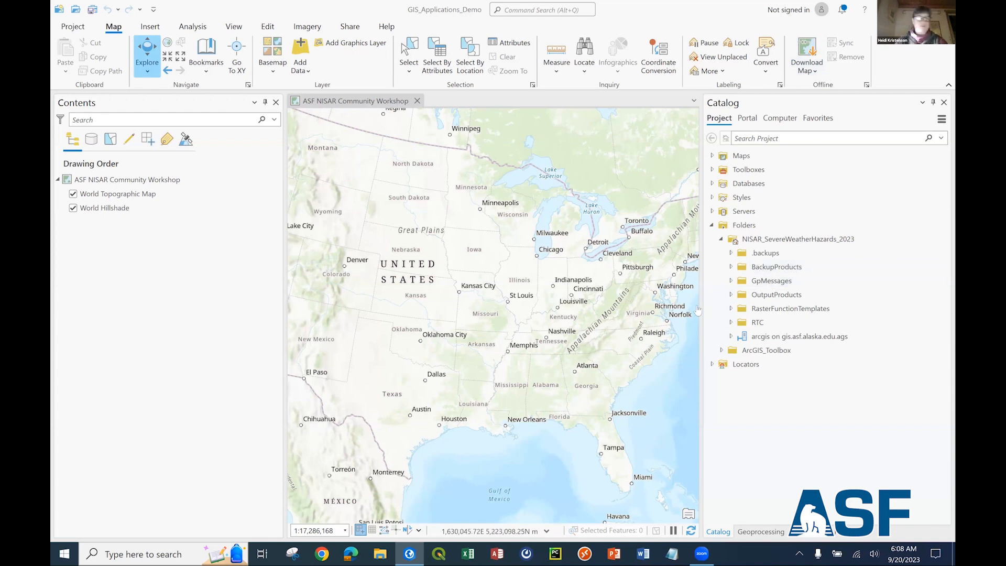
# Expand the RTC folder and its S1B_IW_20200515T233216_DVP_RTC30_G_gauned_353A product folder to examine the file names.
pyautogui.click(732, 322)
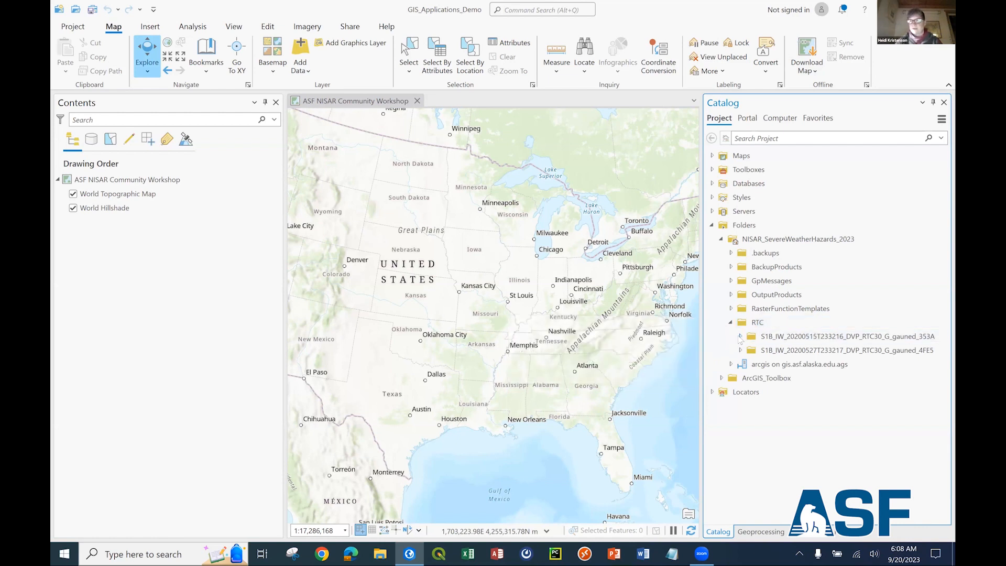
pyautogui.click(740, 337)
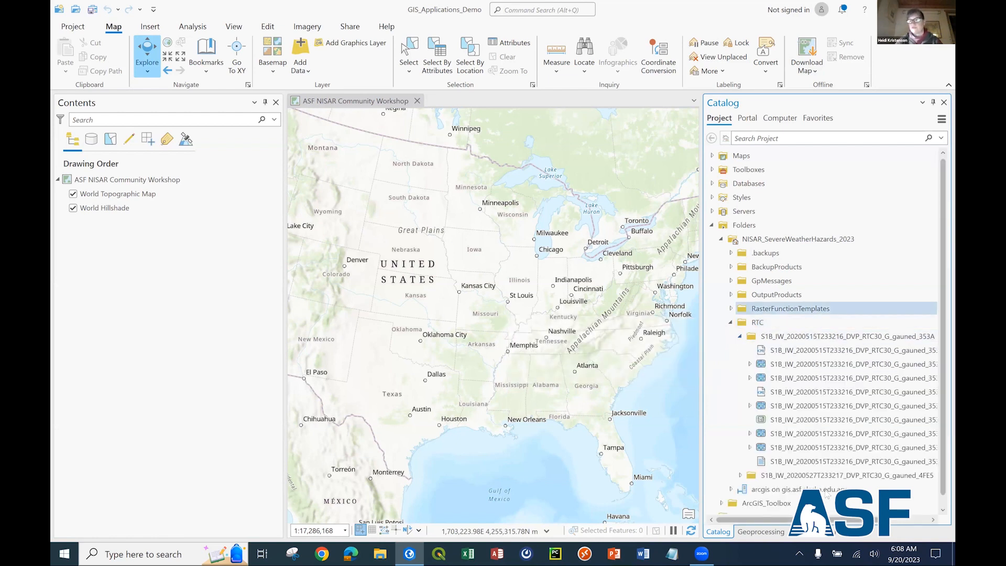
pyautogui.moveTo(820, 520); pyautogui.dragTo(845, 520)
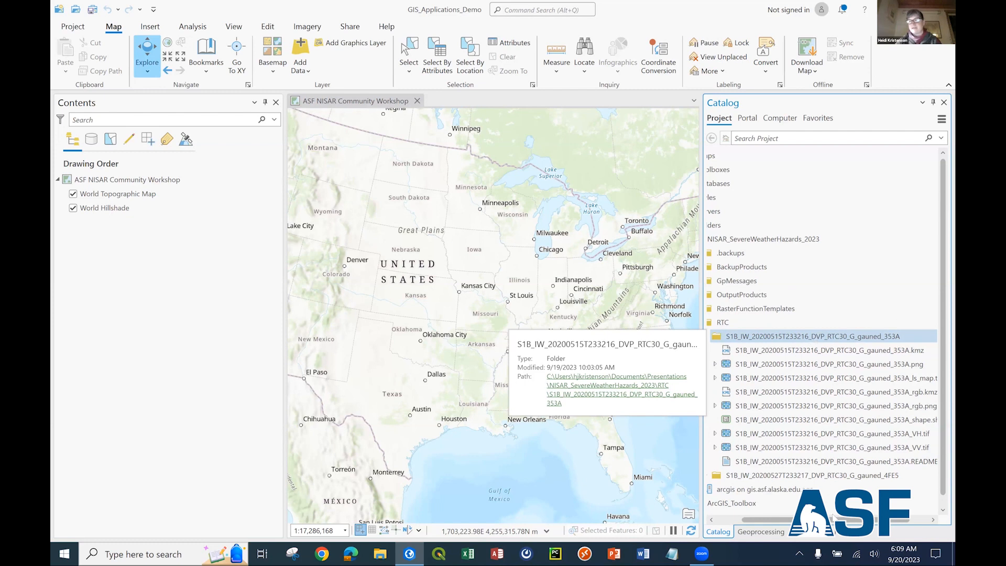
pyautogui.moveTo(826, 520); pyautogui.dragTo(840, 520)
pyautogui.moveTo(902, 466)
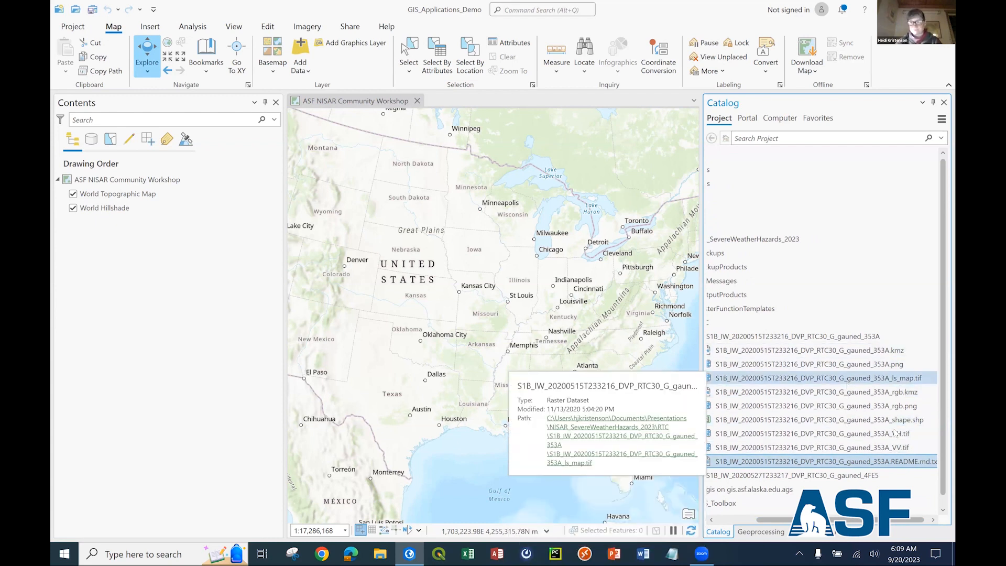
# Add S1B_IW_20200515T233216_DVP_RTC30_G_gauned_353A_VV.tif to the map and show the whole raster in its regional surroundings.
pyautogui.click(904, 447)
pyautogui.keyDown('ctrl'); pyautogui.click(902, 434); pyautogui.keyUp('ctrl')
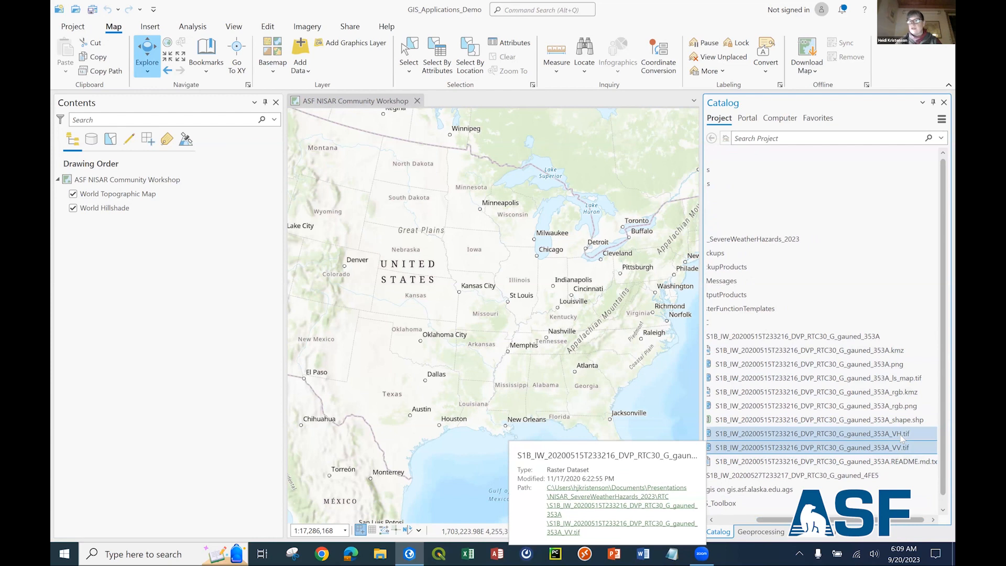
pyautogui.click(899, 447)
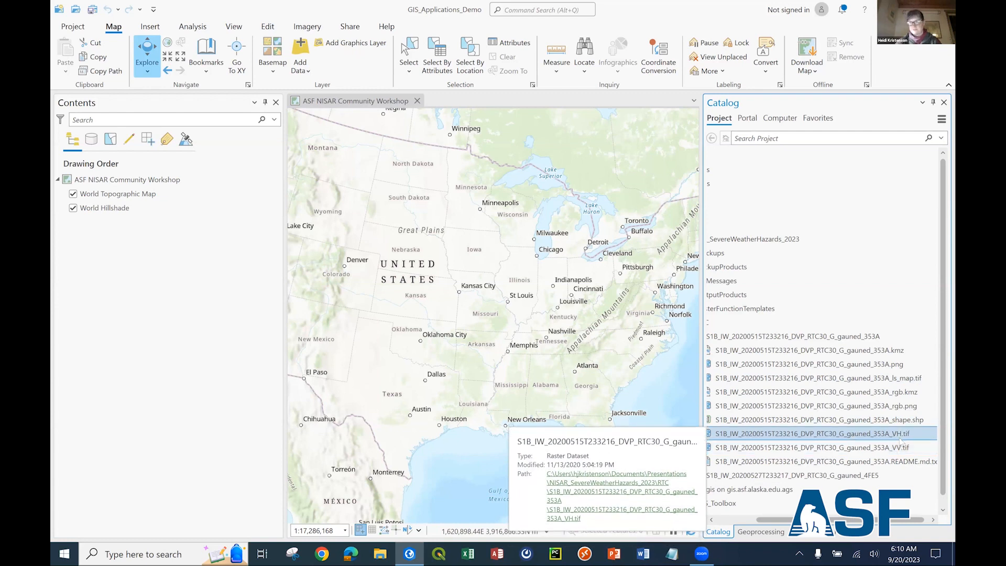
pyautogui.click(901, 449)
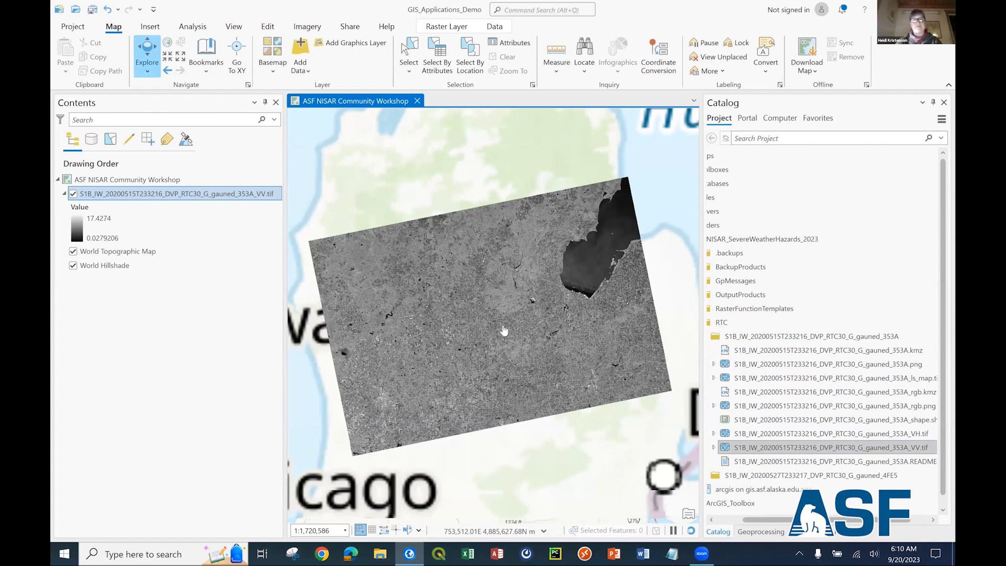
pyautogui.scroll(-4, 503, 332)
pyautogui.scroll(3, 497, 344)
pyautogui.scroll(1, 464, 292)
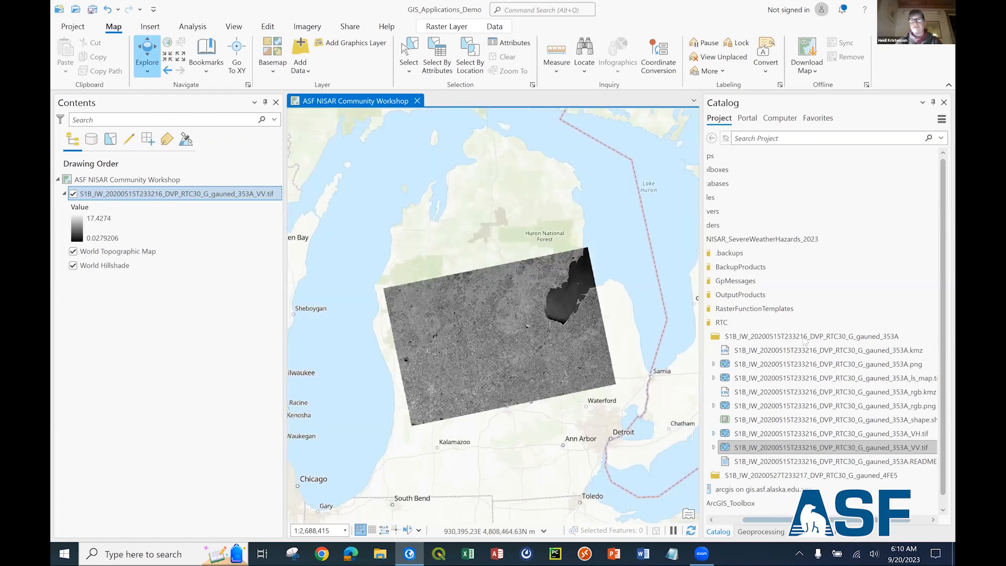
# Add S1B_IW_20200527T233217_DVP_RTC30_G_gauned_4FE5_VV.tif to the map from its product folder.
pyautogui.doubleClick(739, 338)
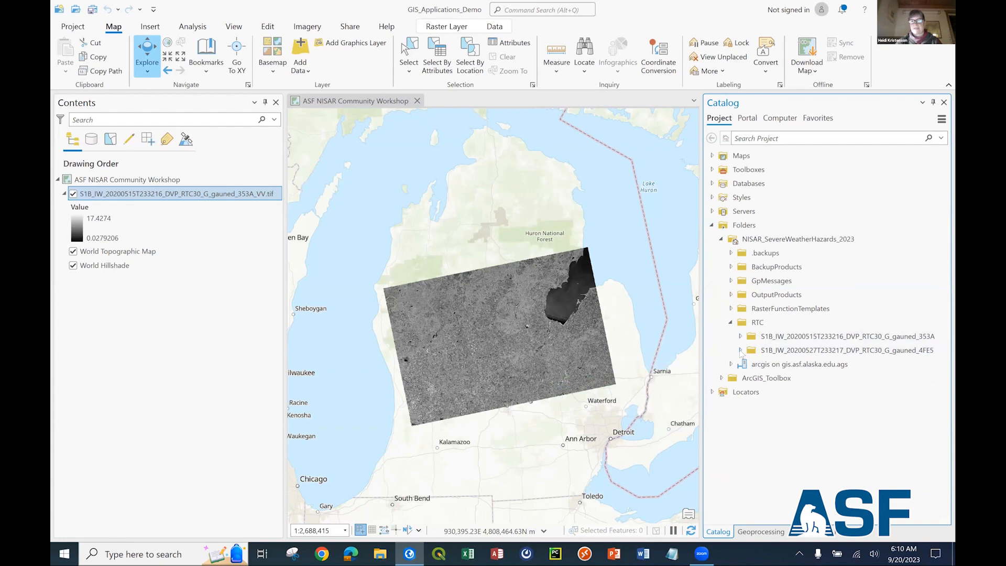
pyautogui.click(741, 351)
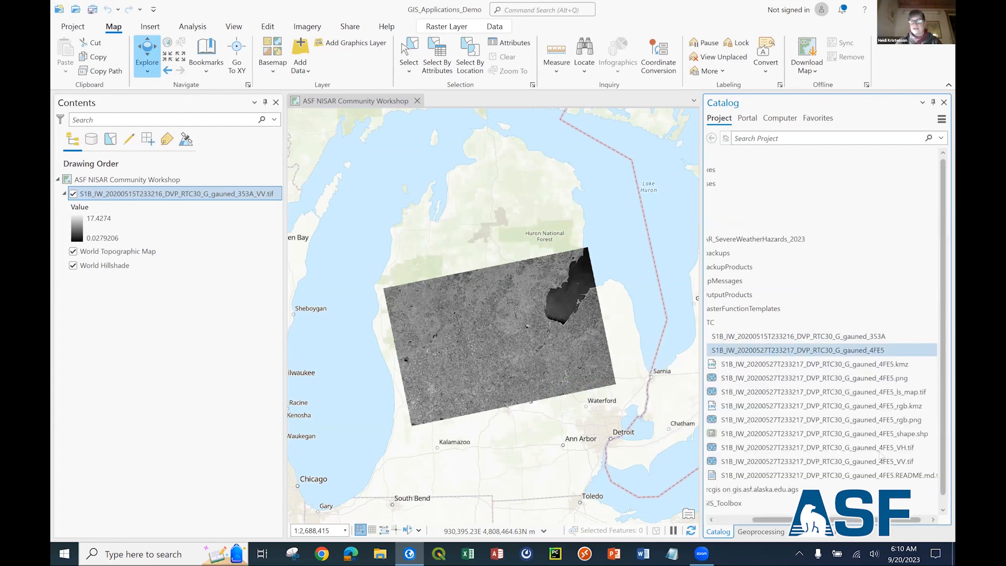
pyautogui.moveTo(881, 456); pyautogui.dragTo(539, 362)
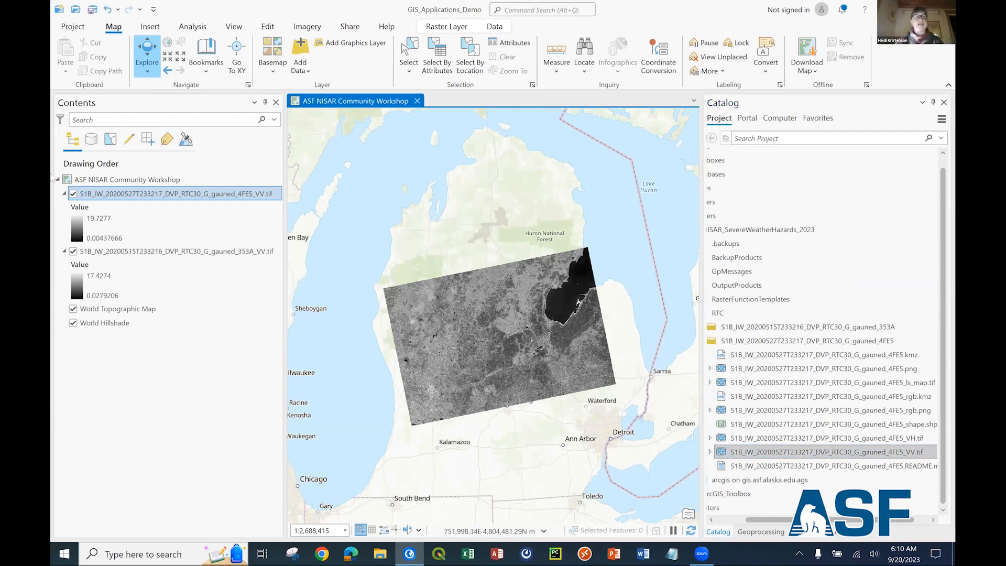
# Toggle the 20200527 VV layer's visibility to compare it with the 20200515 layer, leaving it hidden.
pyautogui.click(73, 195)
pyautogui.click(74, 194)
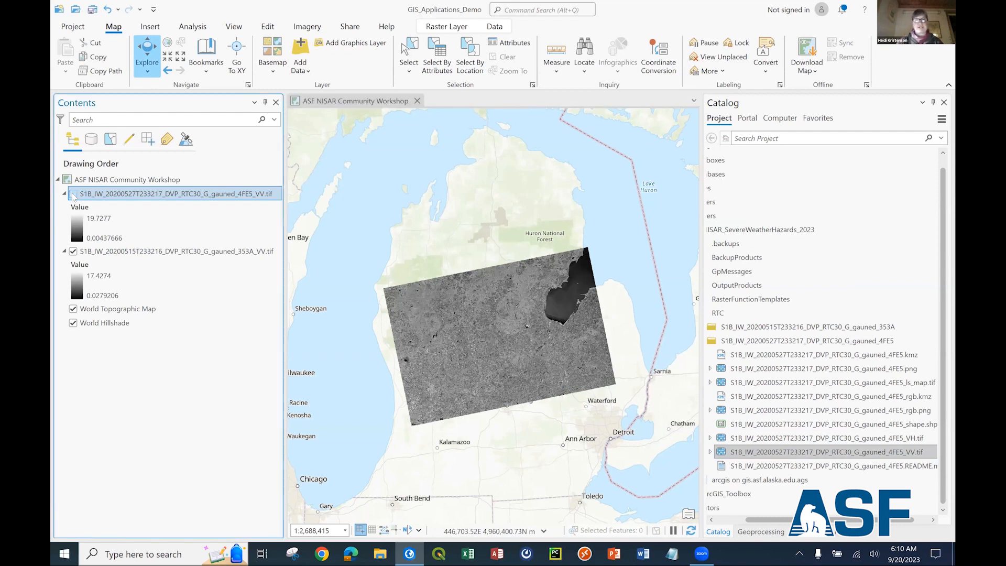
pyautogui.click(73, 194)
pyautogui.click(73, 194)
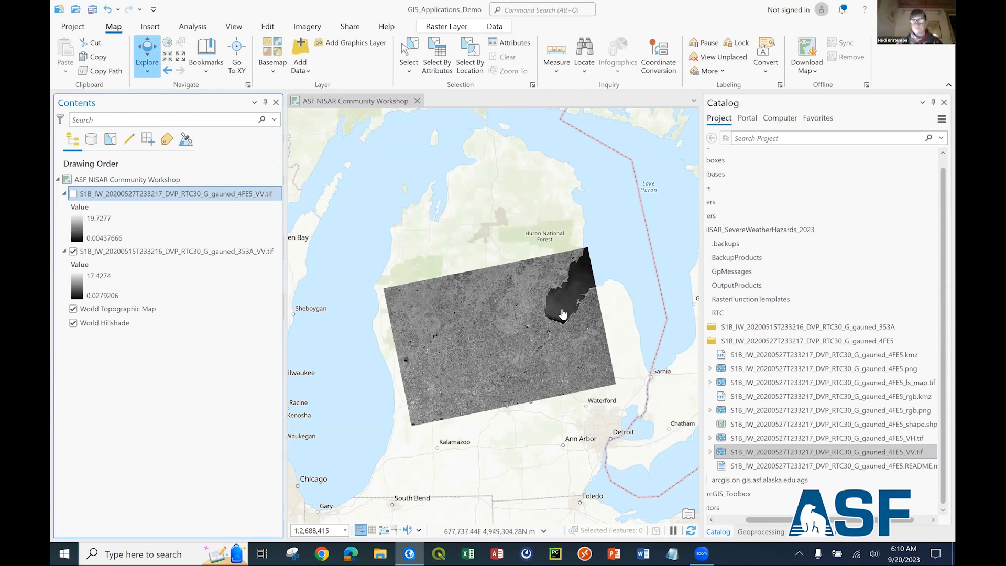
# Go to the Shiawassee bookmark and turn the 20200527 VV layer back on to examine the flooded area.
pyautogui.click(208, 57)
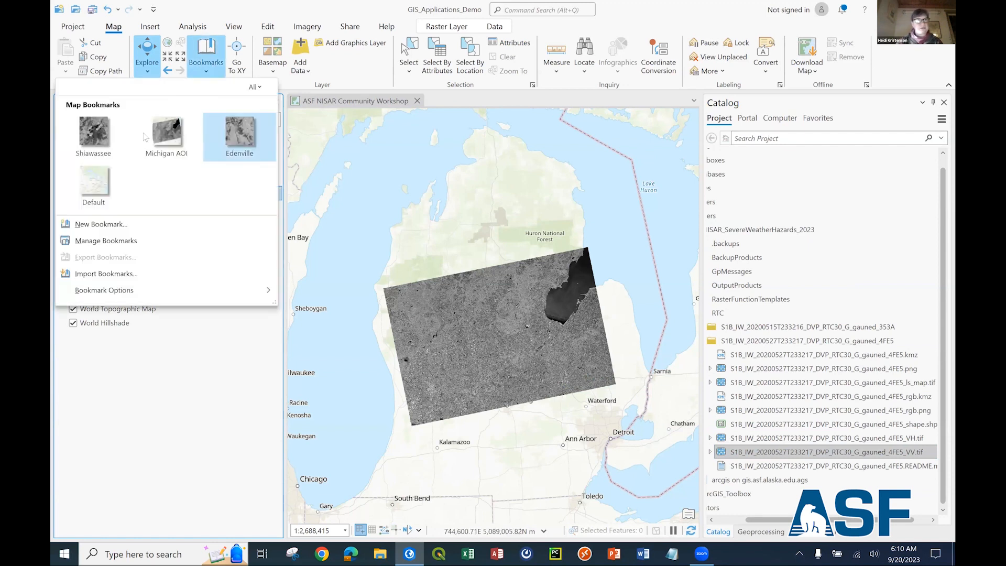
pyautogui.click(93, 139)
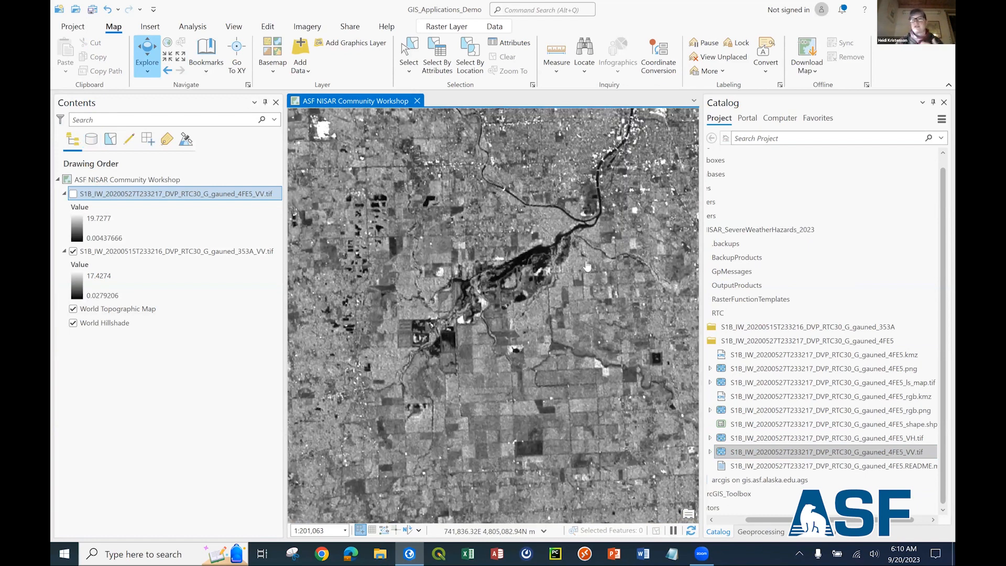
pyautogui.scroll(1, 588, 268)
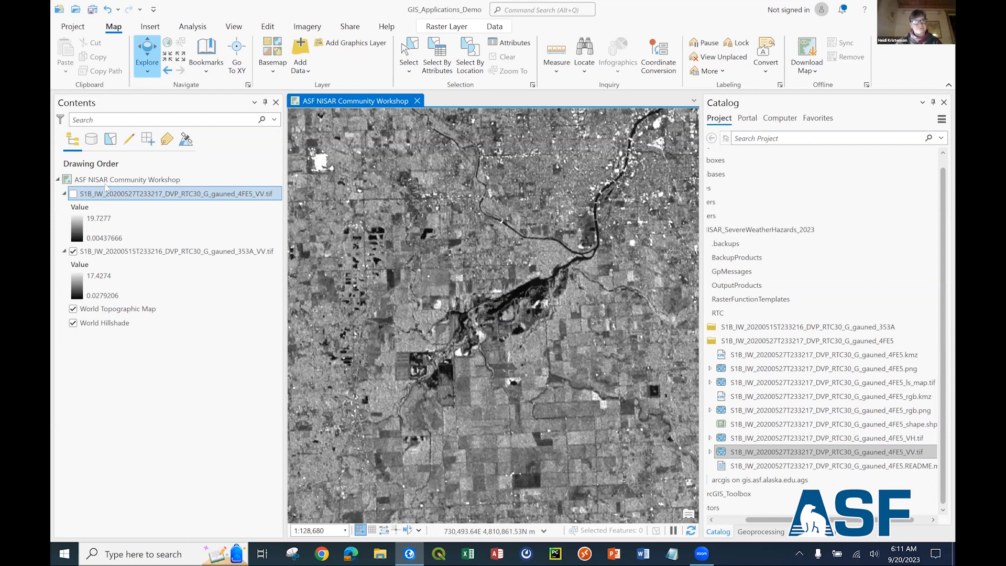
pyautogui.click(74, 194)
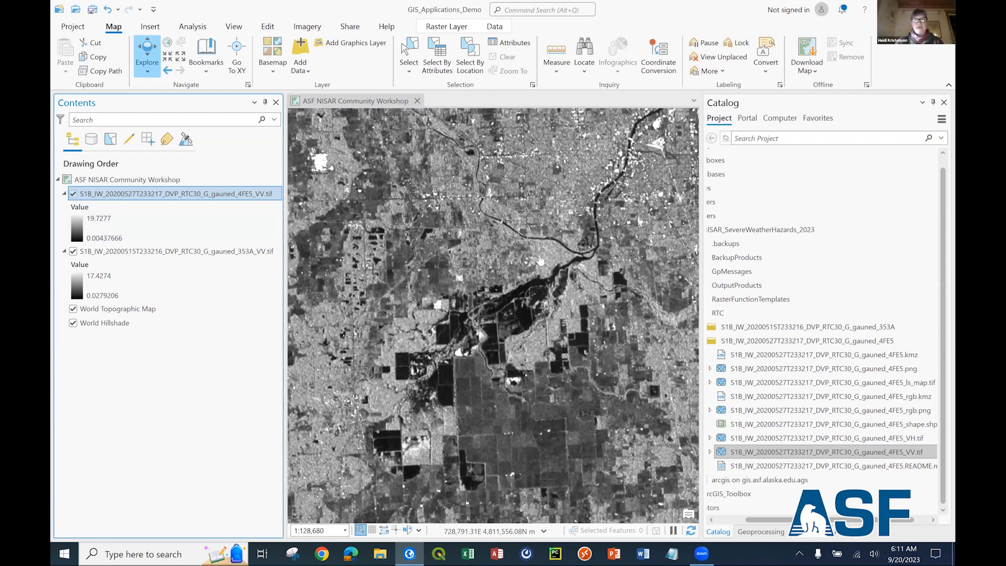
pyautogui.moveTo(472, 273); pyautogui.dragTo(476, 240)
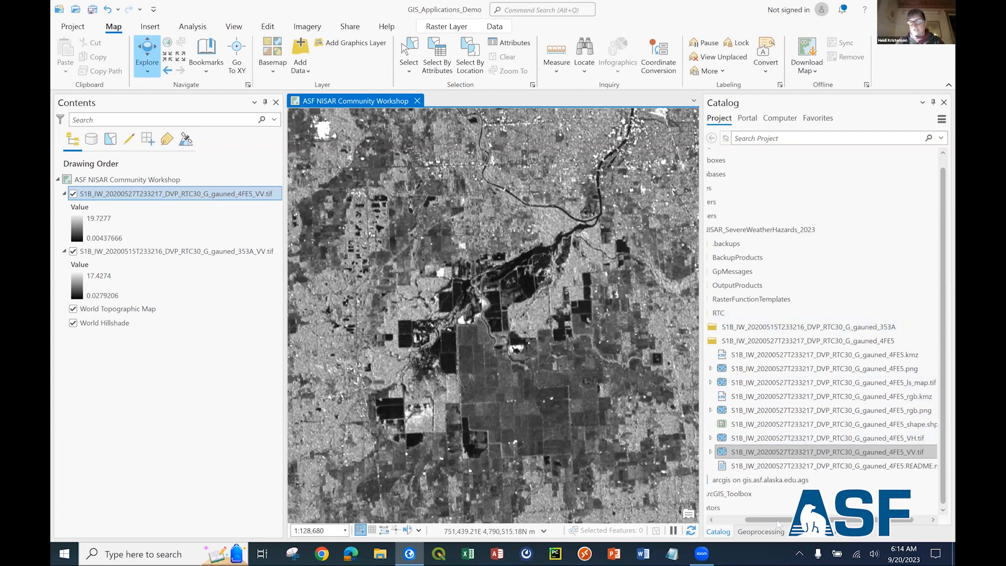
# Open the Scale Conversion (Power, Amplitude, dB) tool from ASF_Tools.pyt in ArcGIS_Toolbox's Release_0_4_6 folder.
pyautogui.moveTo(788, 520); pyautogui.dragTo(759, 521)
pyautogui.click(722, 494)
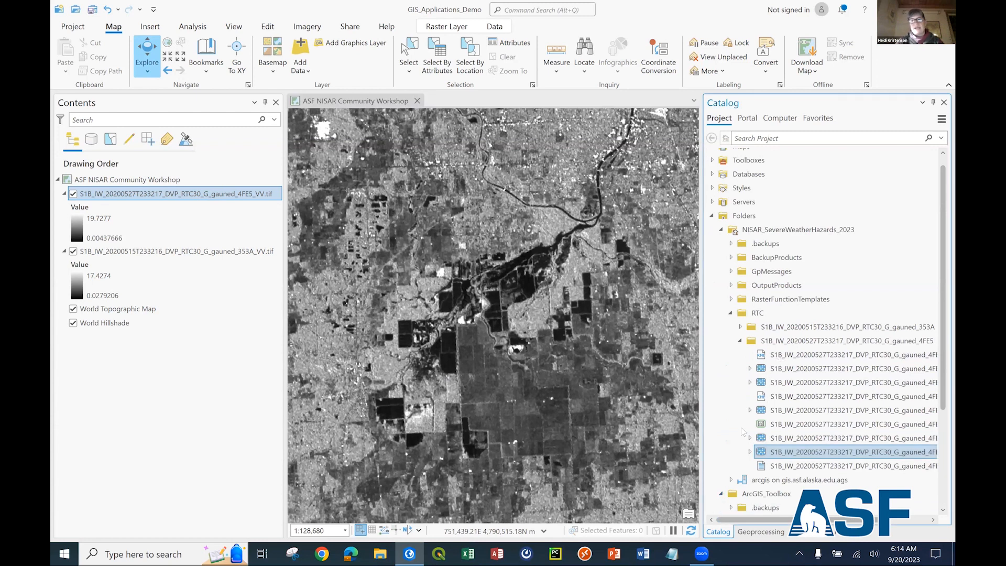
pyautogui.scroll(-3, 747, 386)
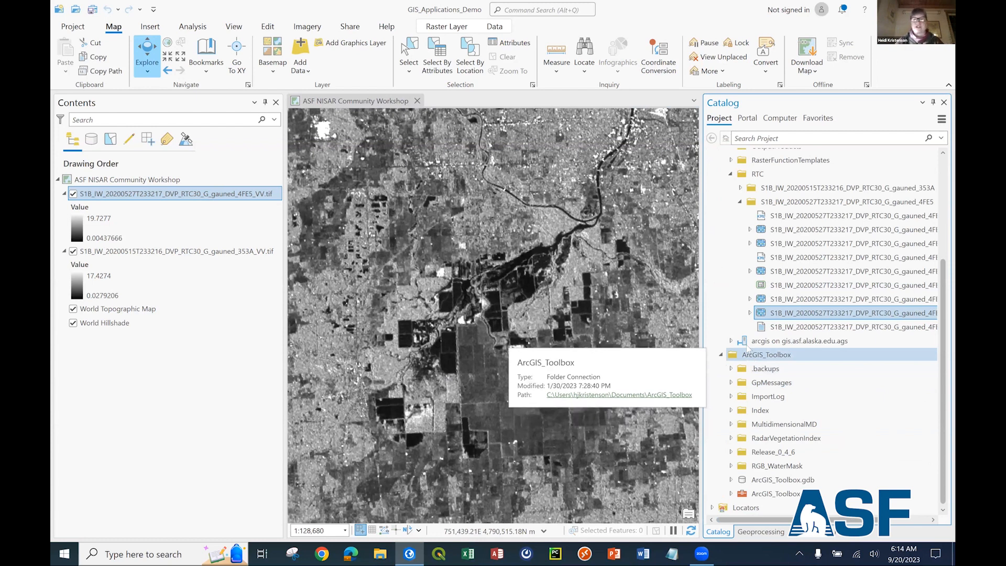
pyautogui.click(732, 453)
pyautogui.scroll(-2, 755, 398)
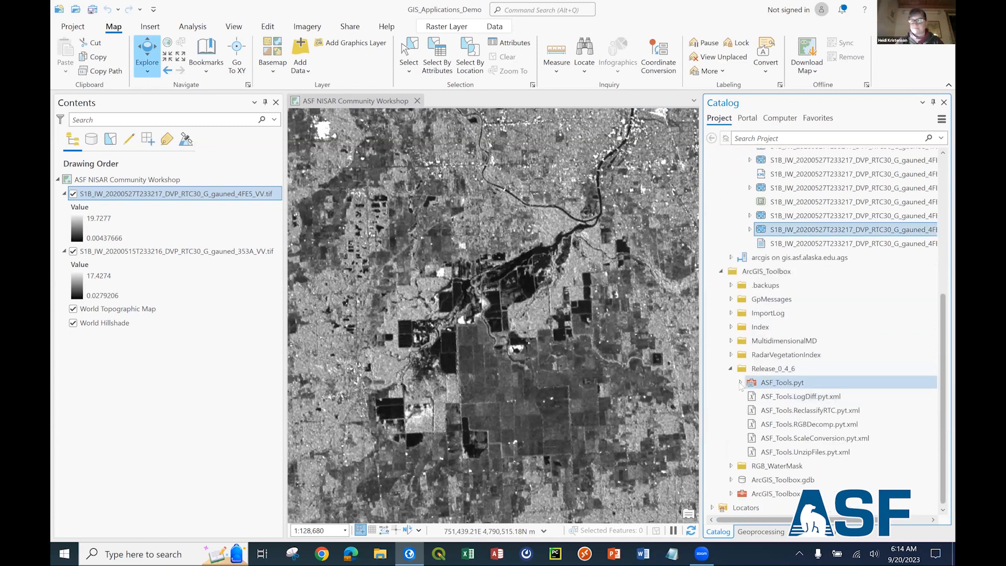
pyautogui.click(741, 383)
pyautogui.scroll(-2, 793, 391)
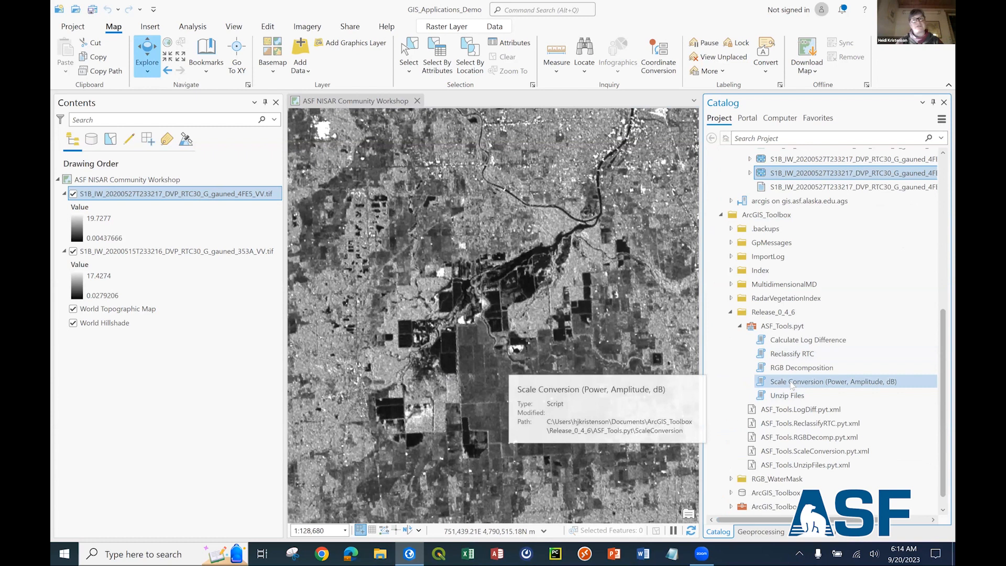
pyautogui.doubleClick(792, 383)
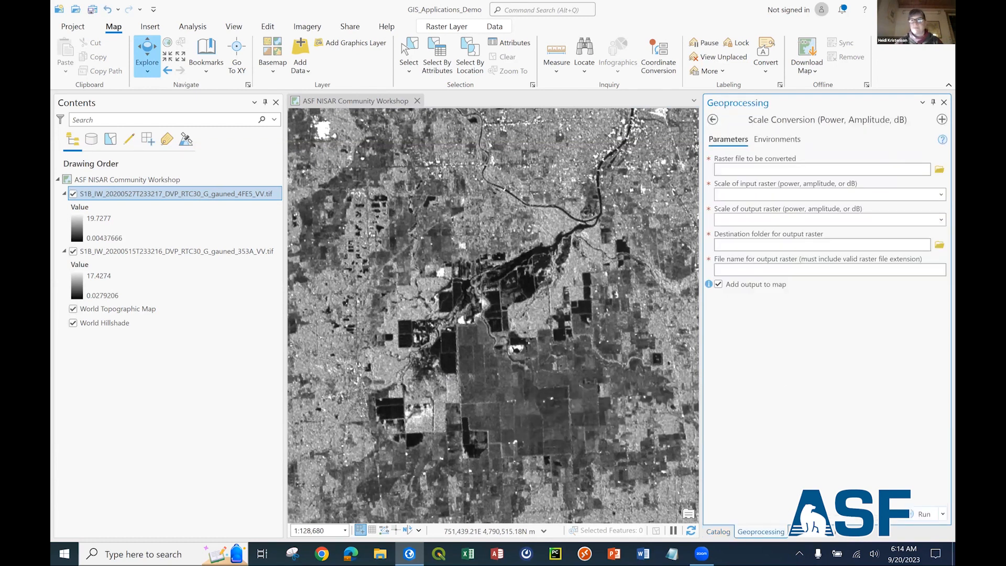
# Choose S1B_IW_20200527T233217_DVP_RTC30_G_gauned_4FE5_VV.tif from the RTC folder as the raster file for conversion.
pyautogui.click(940, 169)
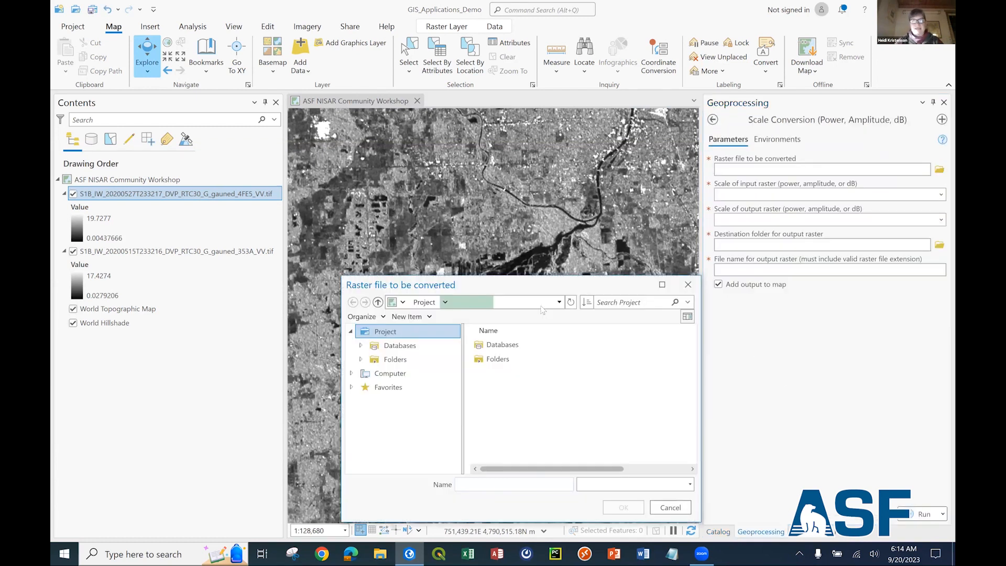
pyautogui.doubleClick(493, 418)
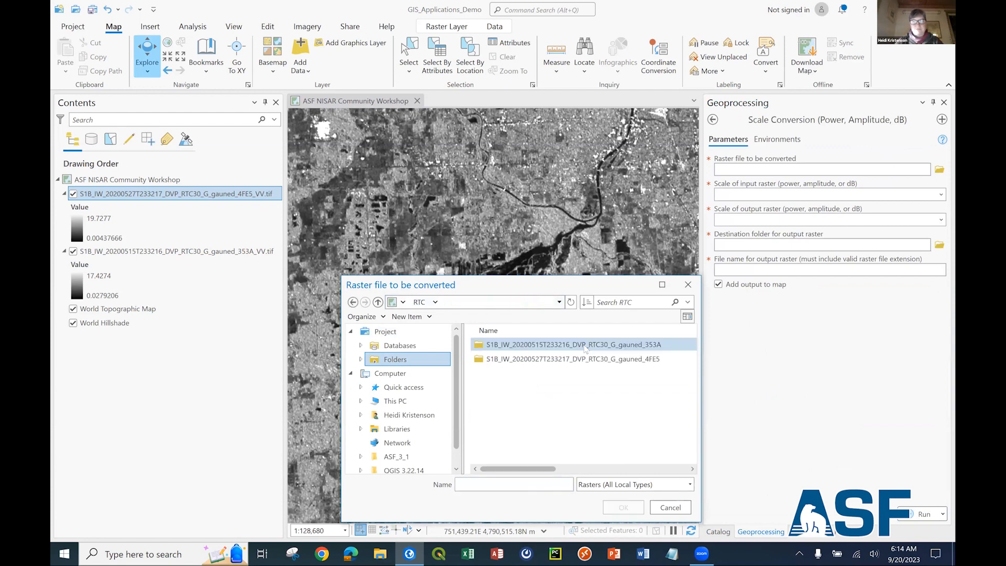
pyautogui.click(540, 361)
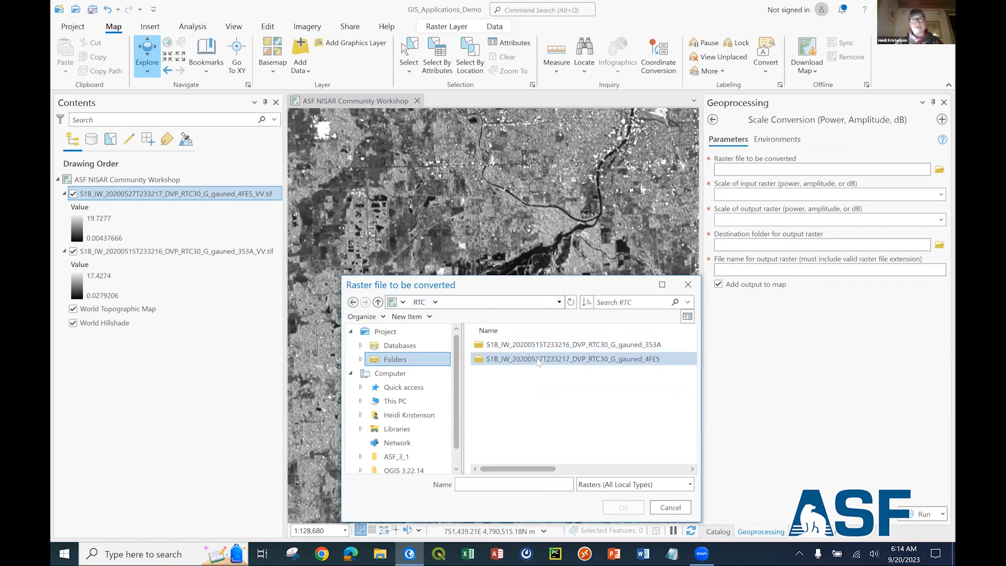
pyautogui.doubleClick(539, 360)
pyautogui.click(619, 403)
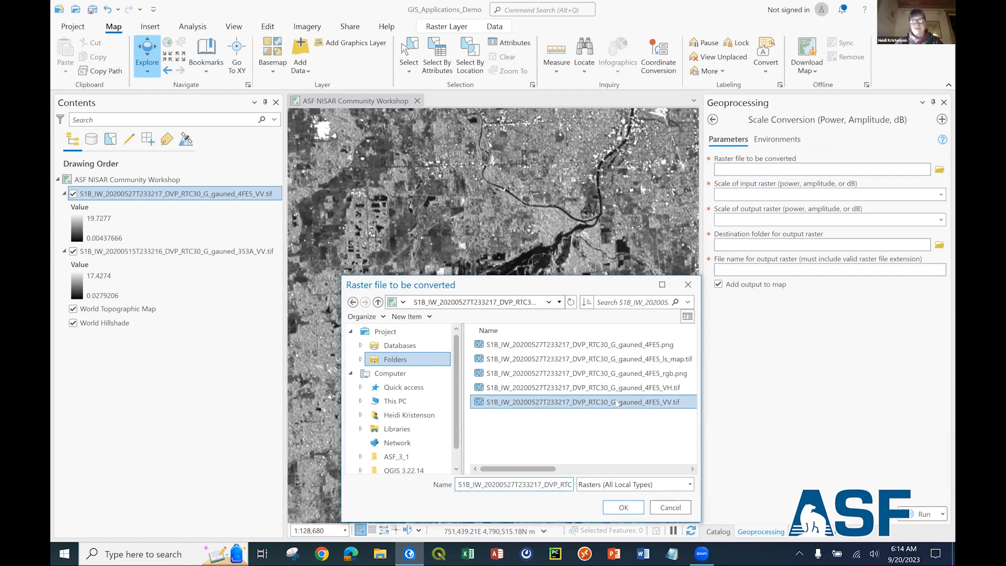
pyautogui.click(625, 509)
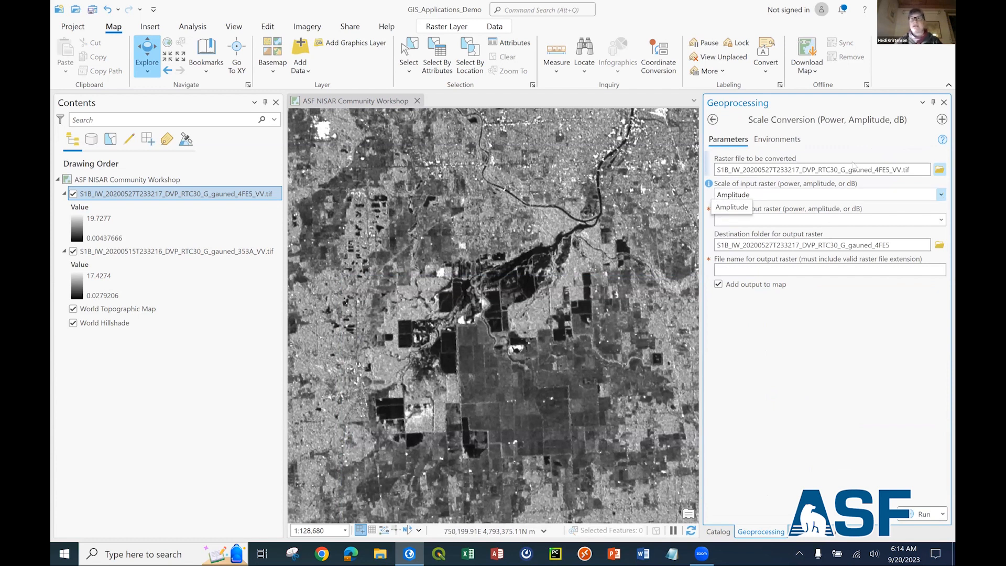
# Check the input raster's file name, keep its scale as Amplitude, and set the output raster's scale to dB.
pyautogui.moveTo(866, 169); pyautogui.dragTo(892, 171)
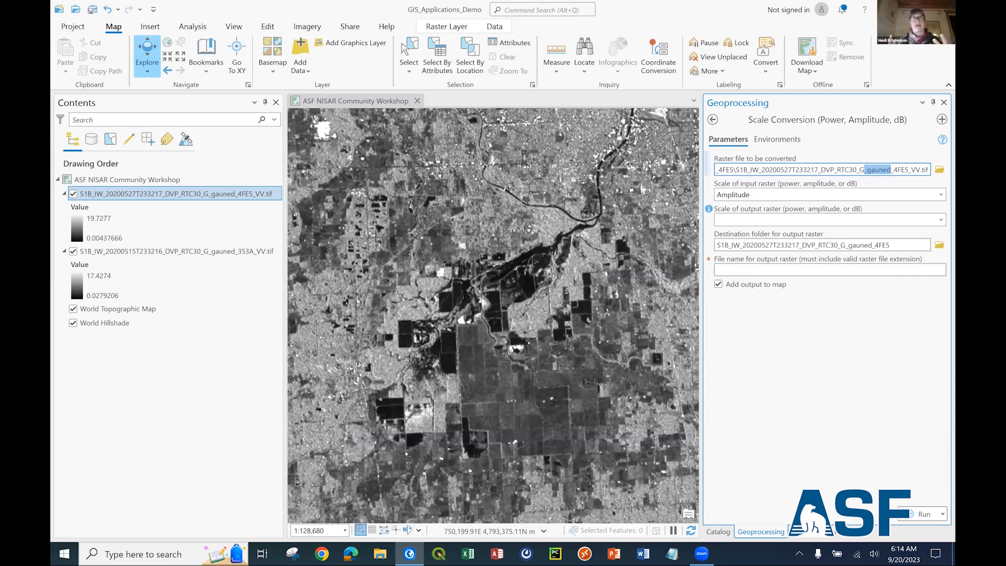
pyautogui.click(875, 171)
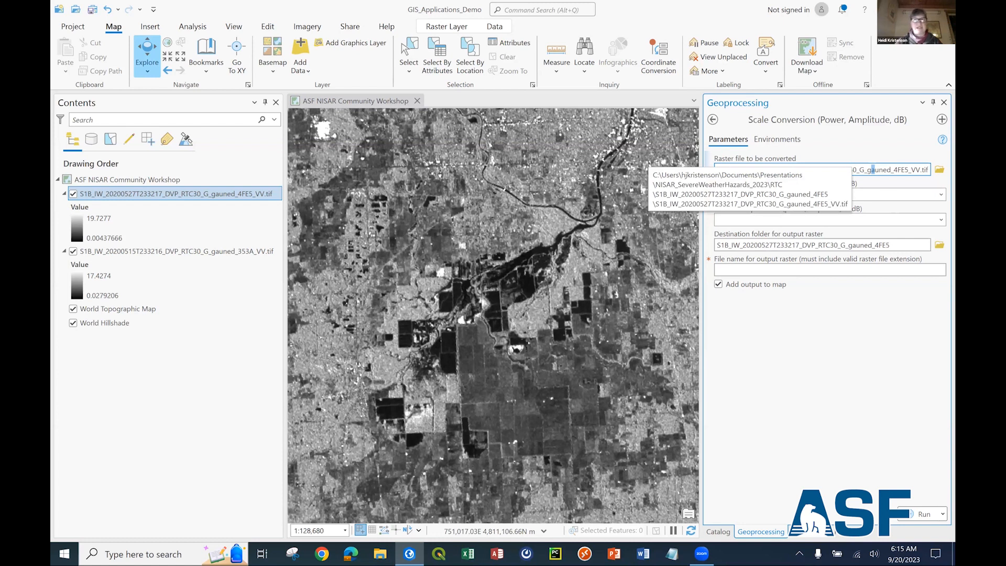
pyautogui.click(942, 195)
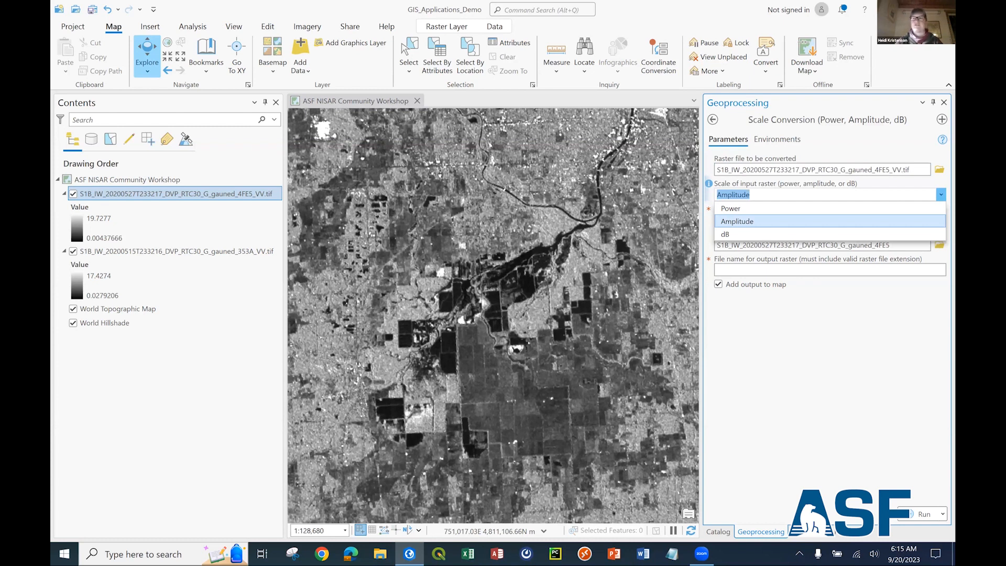
pyautogui.click(837, 196)
pyautogui.click(838, 220)
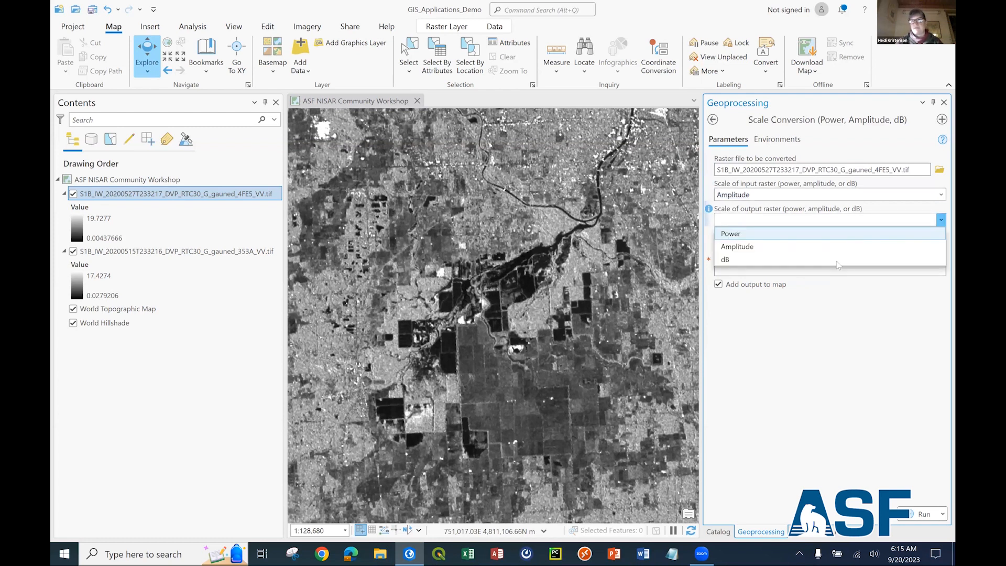
pyautogui.click(836, 261)
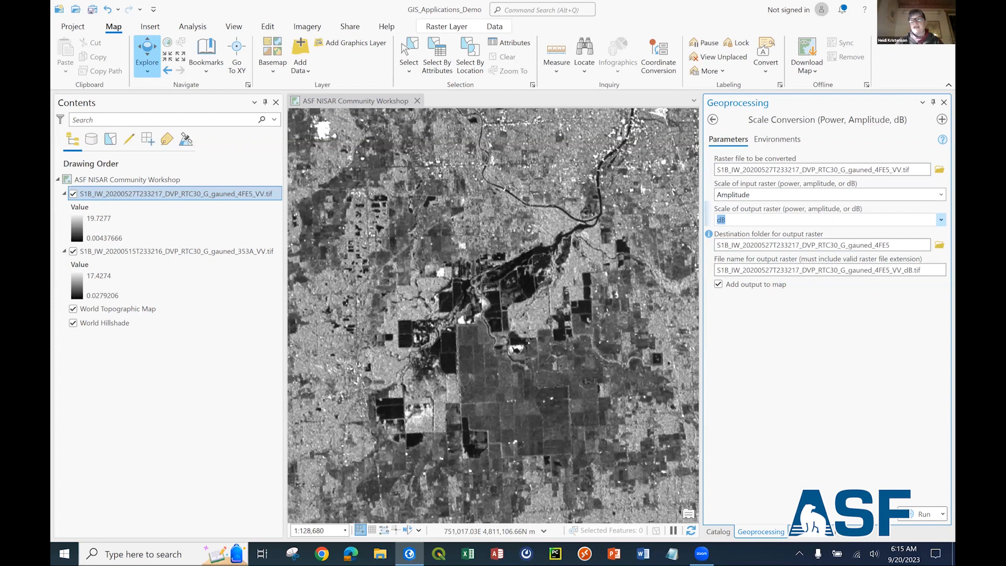
# Set the destination folder for the output raster to OutputProducts inside NISAR_SevereWeatherHazards_2023.
pyautogui.click(940, 245)
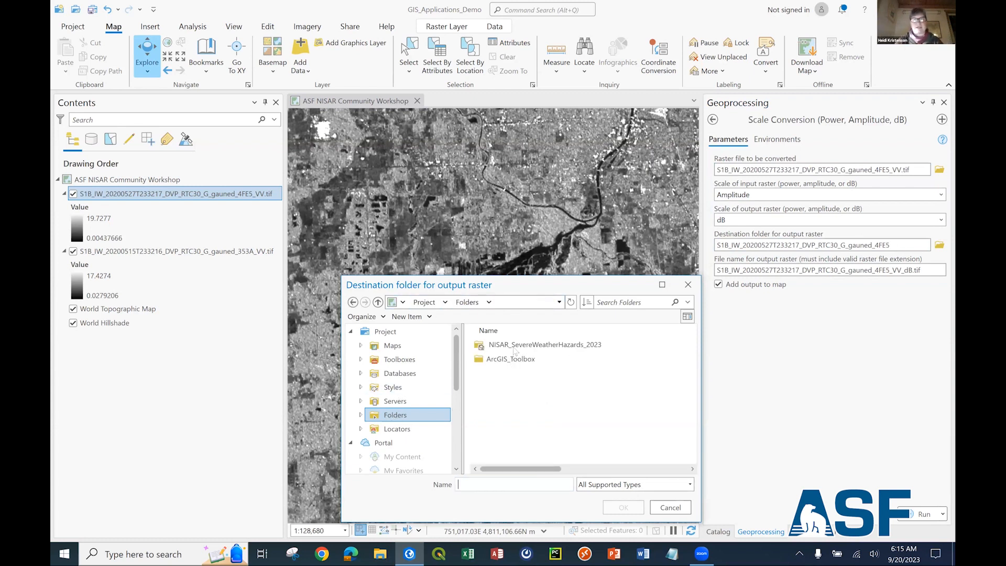
pyautogui.doubleClick(516, 346)
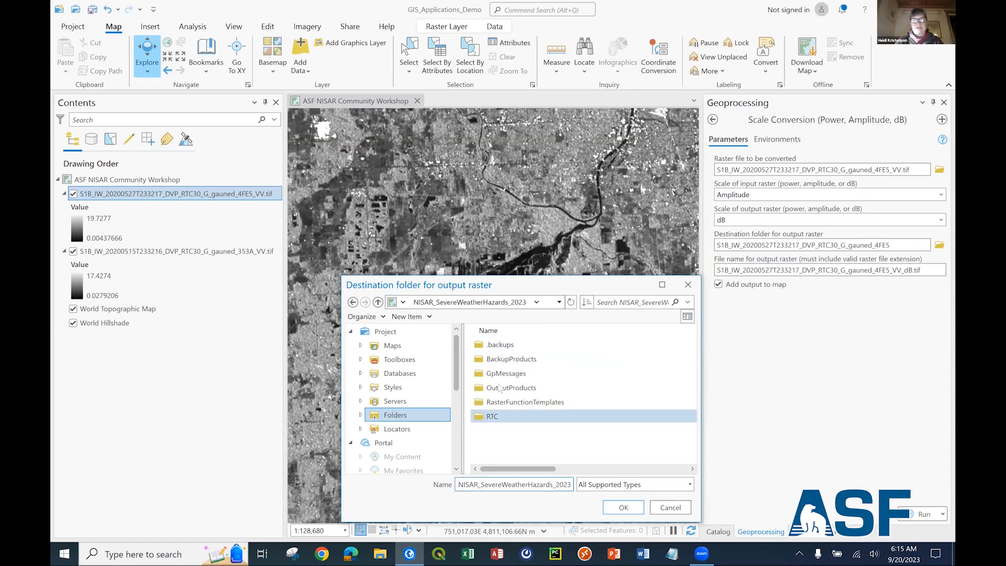
pyautogui.click(500, 389)
pyautogui.doubleClick(500, 389)
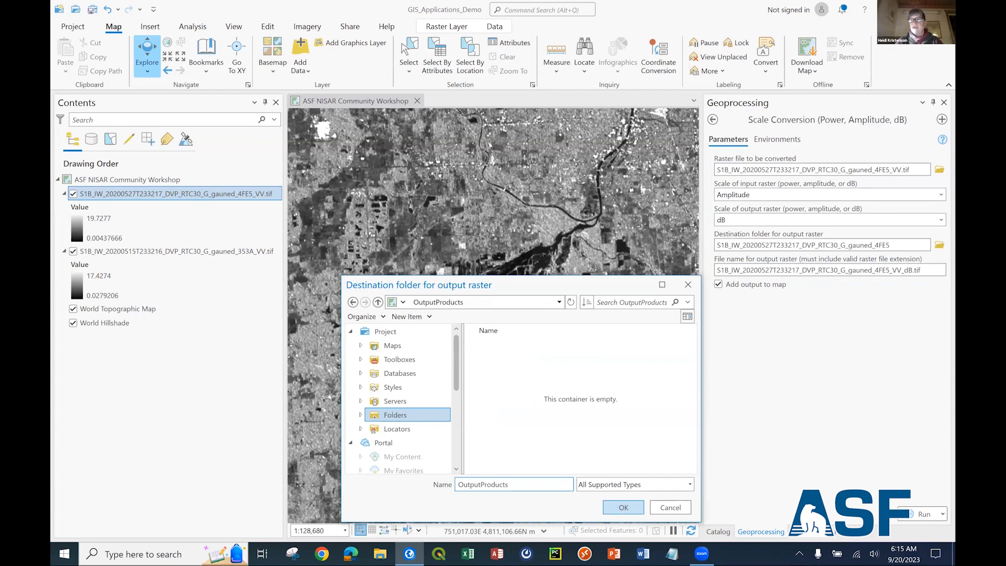
pyautogui.press('Return')
# Check the output file name and its _dB suffix, and run the scale conversion with the output added to the map.
pyautogui.moveTo(901, 270); pyautogui.dragTo(717, 270)
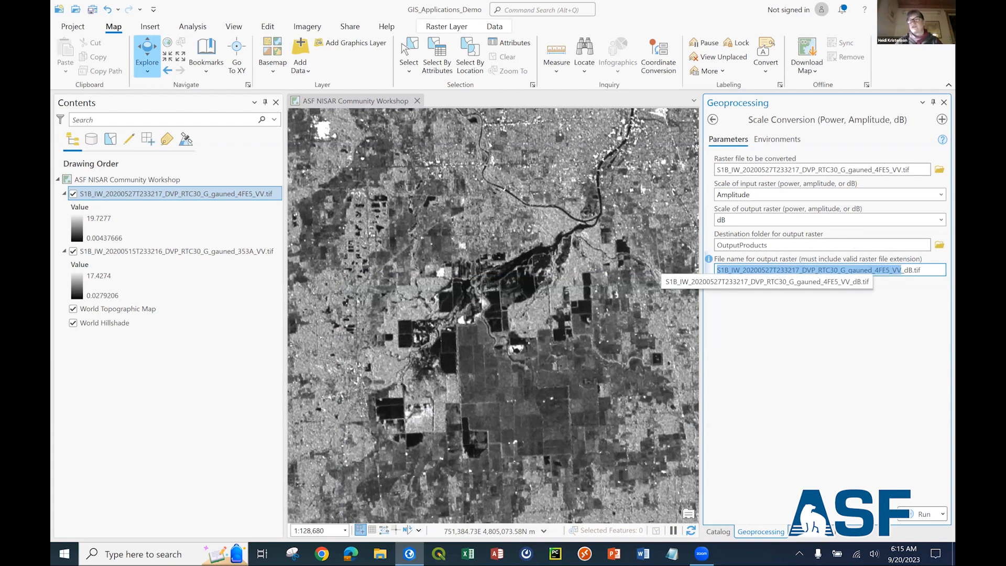
pyautogui.moveTo(717, 270); pyautogui.dragTo(912, 270)
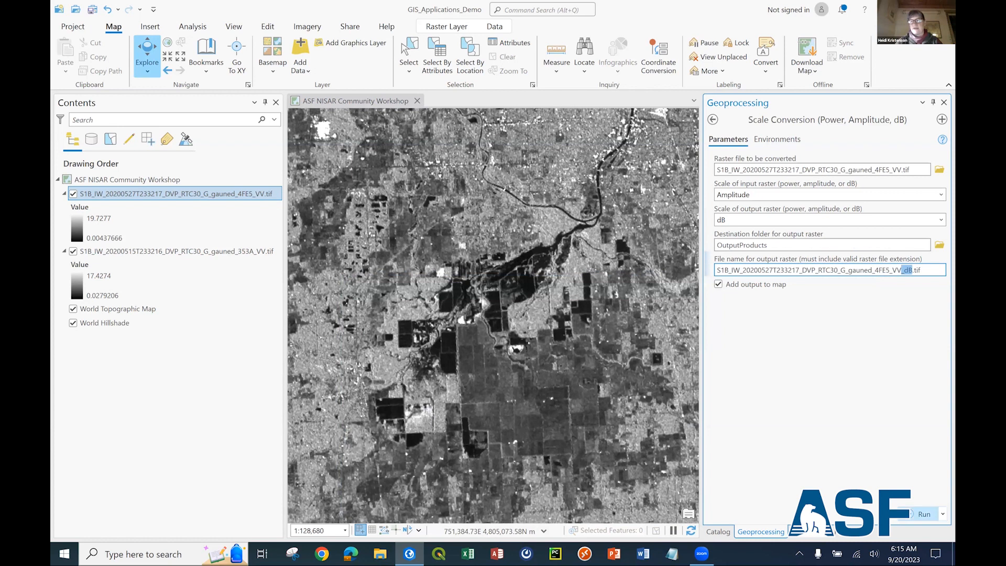
pyautogui.click(923, 515)
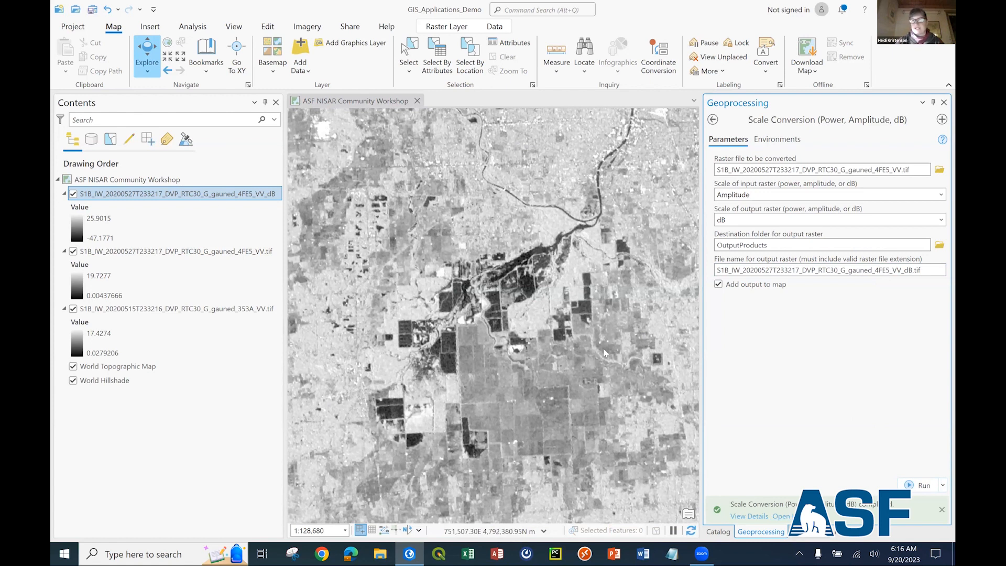
# Change the symbology of the 20200527 VV dB layer from Stretch to Classify with 2 classes.
pyautogui.click(77, 228)
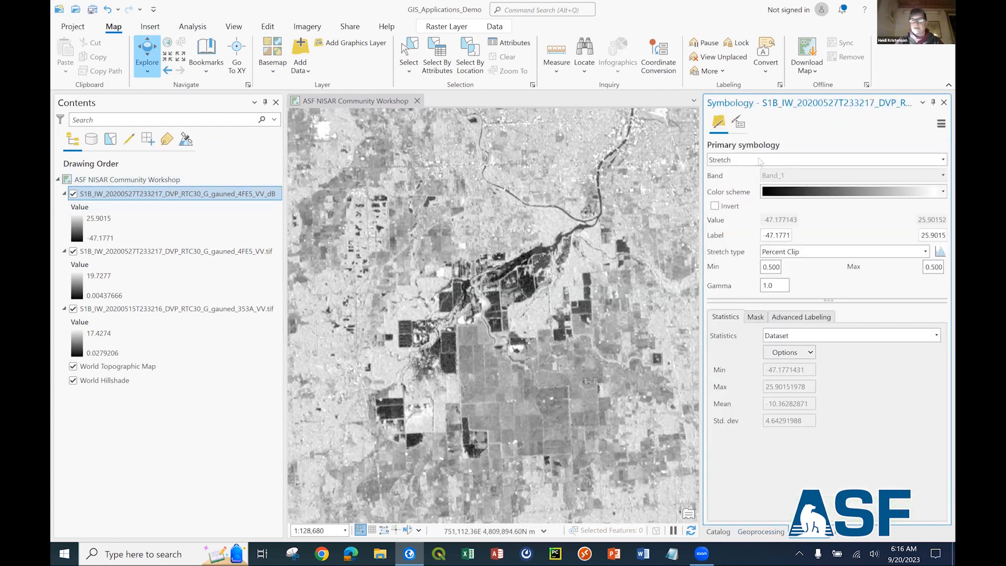
pyautogui.click(168, 195)
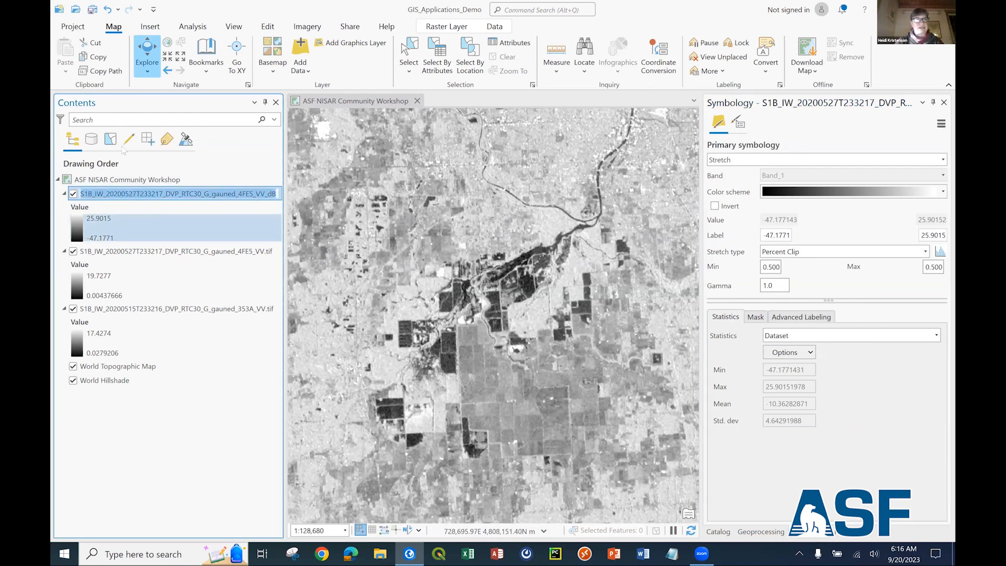
pyautogui.click(187, 224)
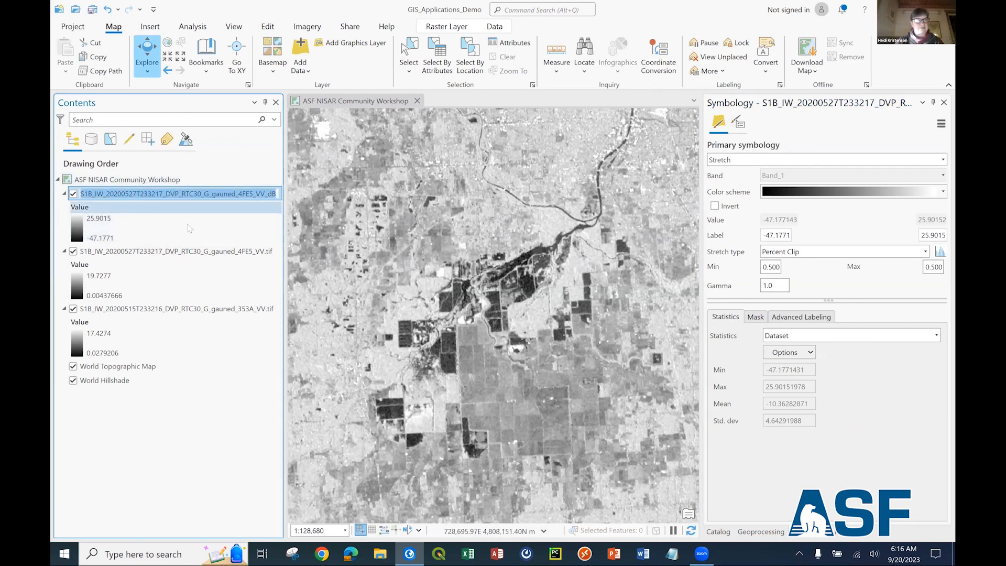
pyautogui.rightClick(133, 195)
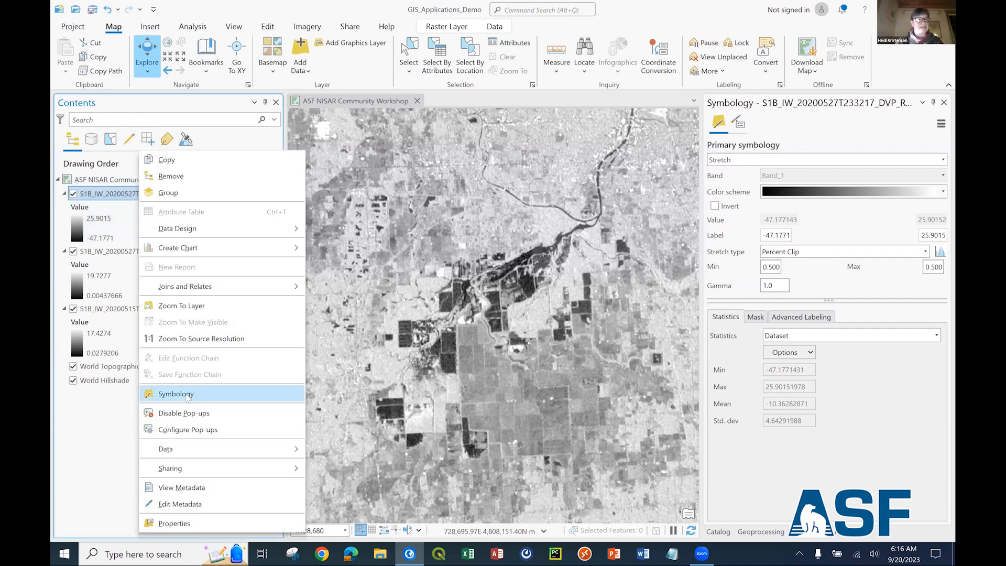
pyautogui.click(187, 394)
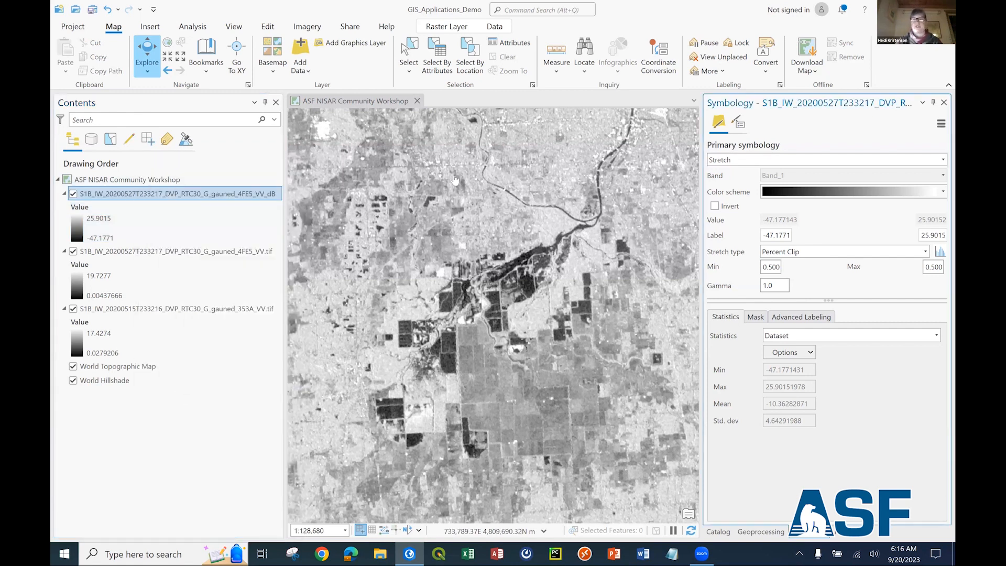
pyautogui.click(734, 160)
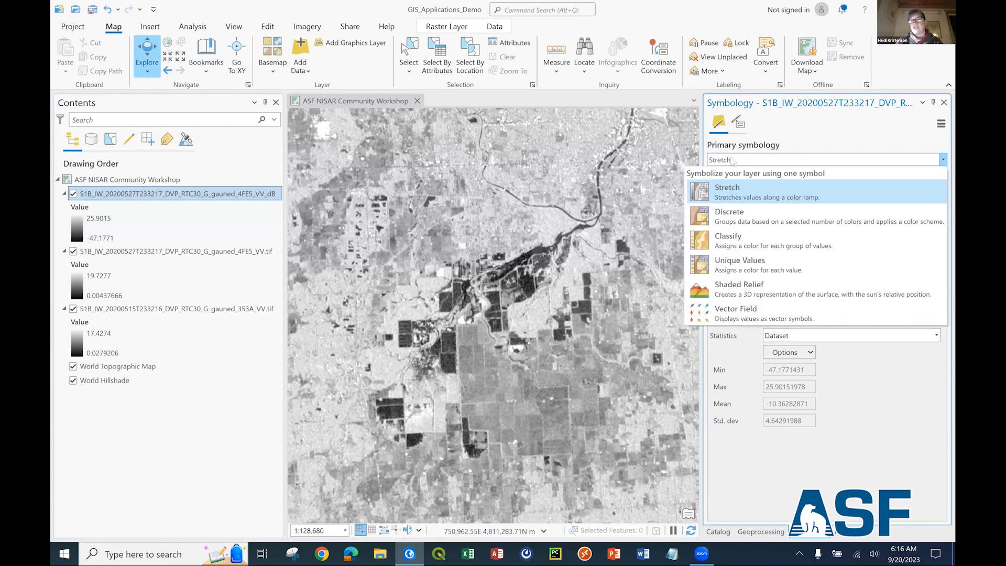
pyautogui.click(738, 246)
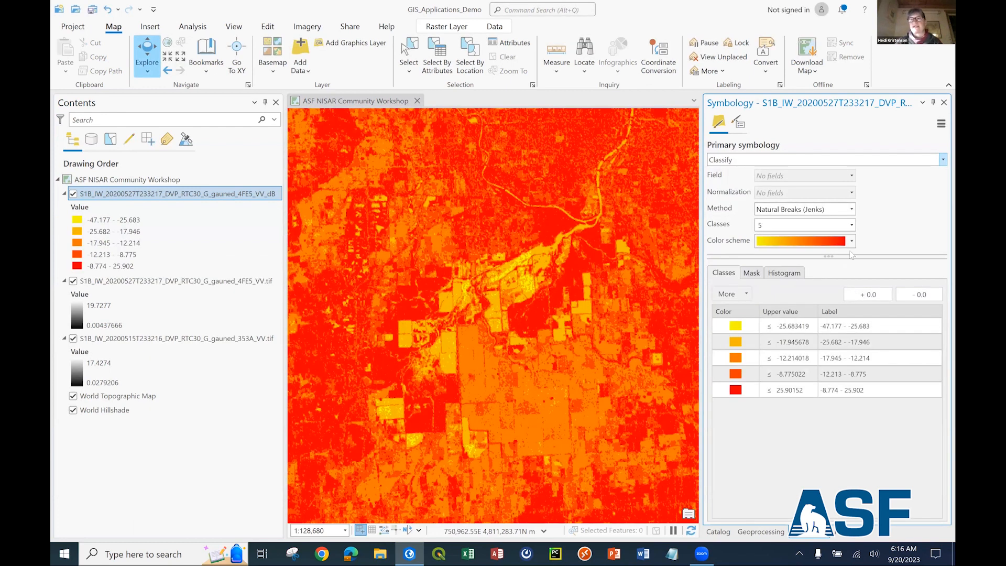
pyautogui.click(852, 224)
pyautogui.click(829, 248)
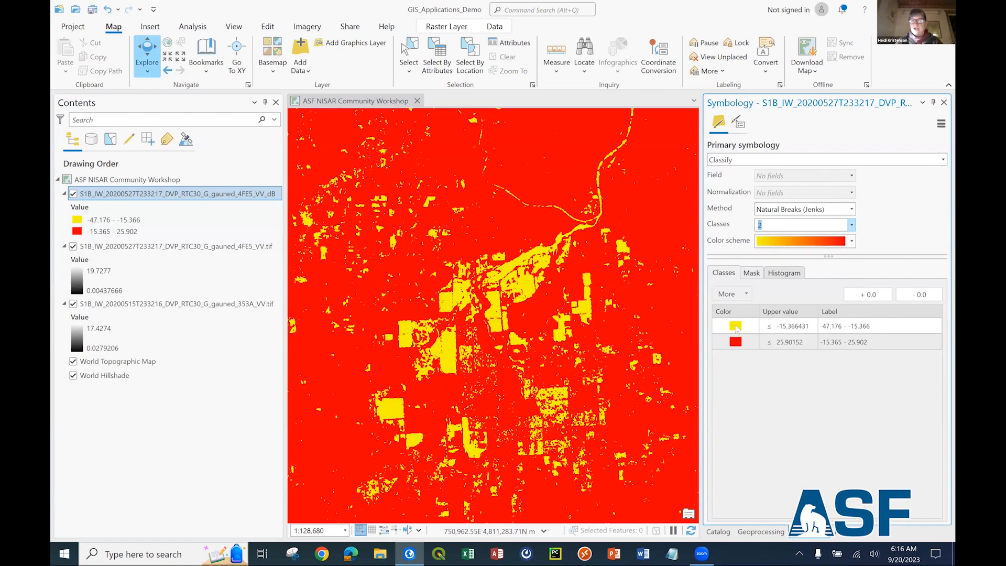
# Color the lower dB class blue and give the upper class no color.
pyautogui.click(736, 326)
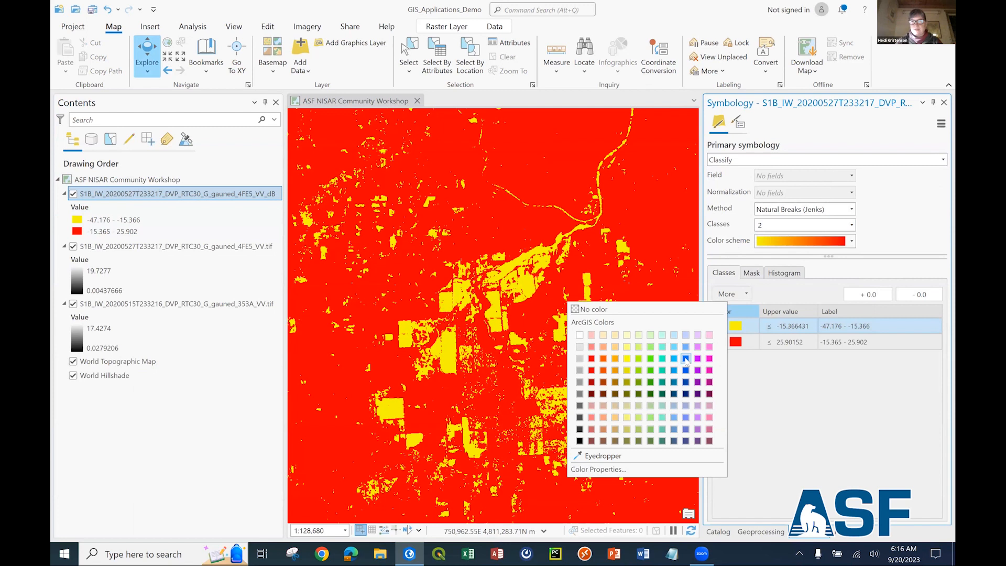
pyautogui.click(686, 358)
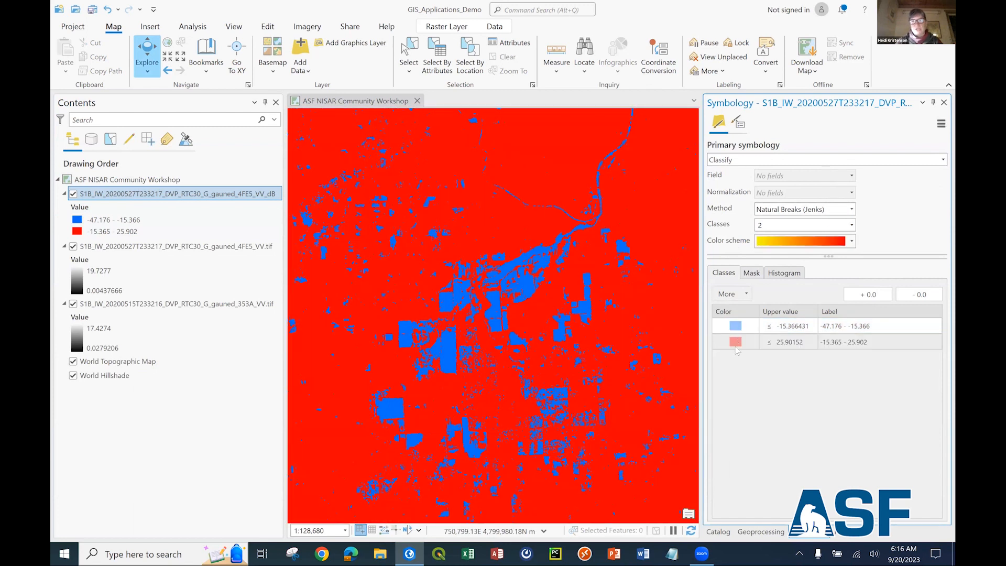
pyautogui.click(736, 344)
pyautogui.click(602, 310)
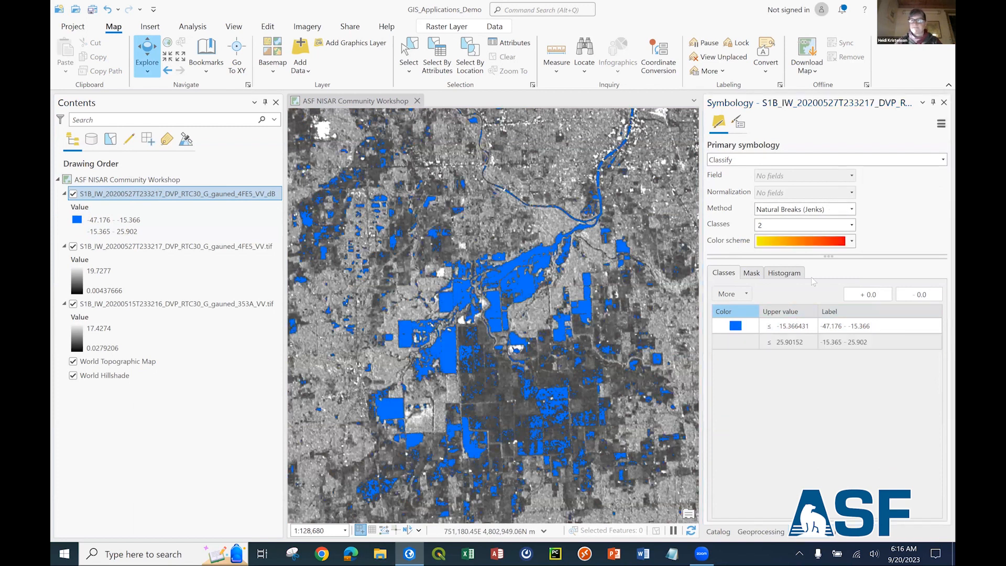
# Check the class break values and lower the break between the two classes to about -18.181 on the histogram.
pyautogui.click(795, 330)
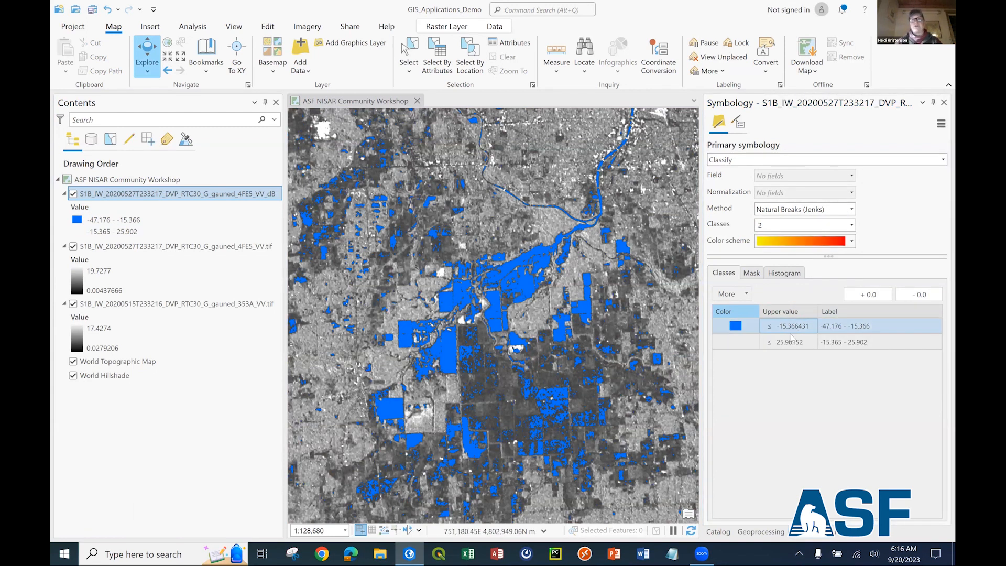
pyautogui.click(791, 338)
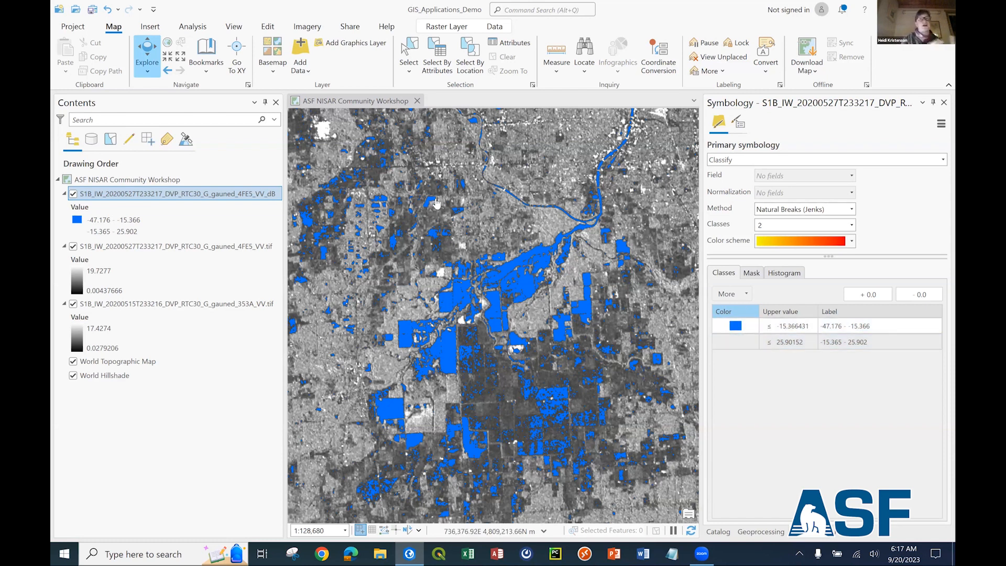
pyautogui.click(789, 274)
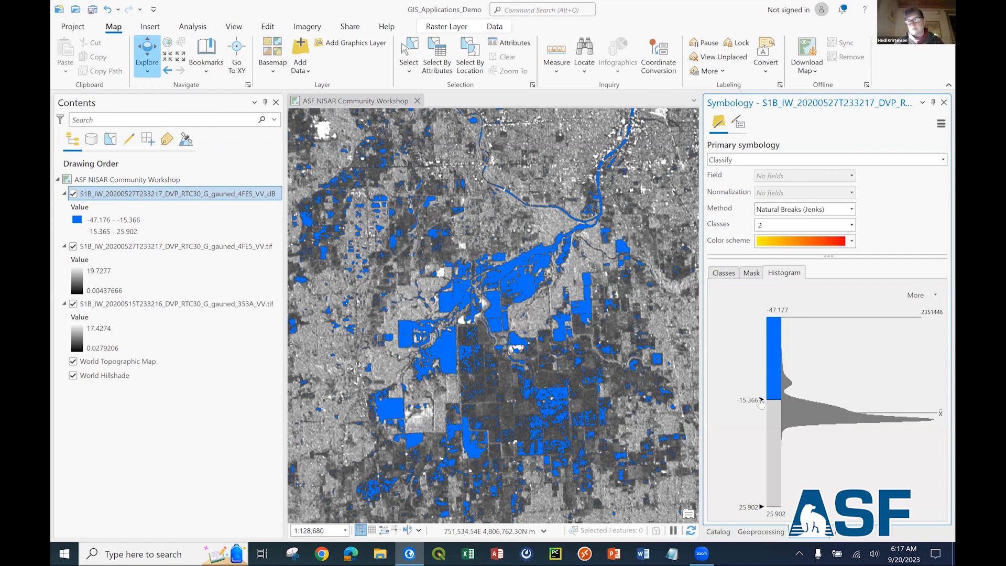
pyautogui.moveTo(762, 399); pyautogui.dragTo(763, 393)
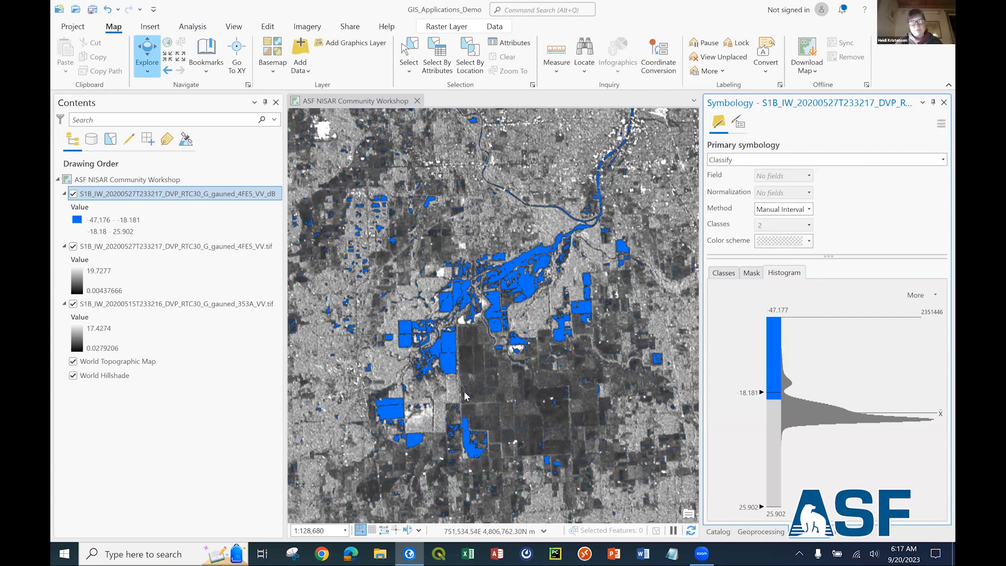
# Toggle the classified dB layer off and on to compare the blue water areas with the VV image beneath.
pyautogui.click(73, 195)
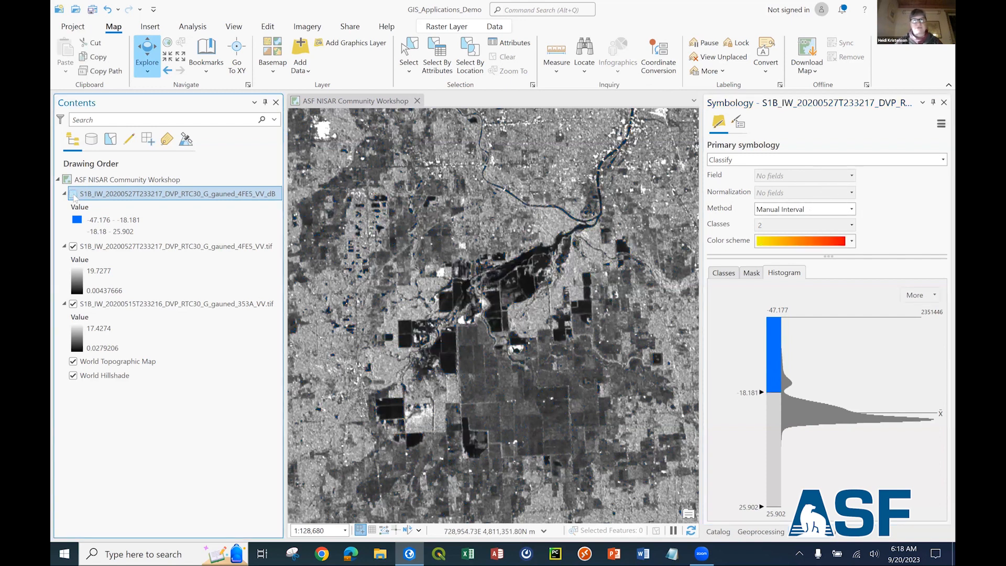
pyautogui.click(74, 194)
pyautogui.click(74, 195)
pyautogui.click(73, 195)
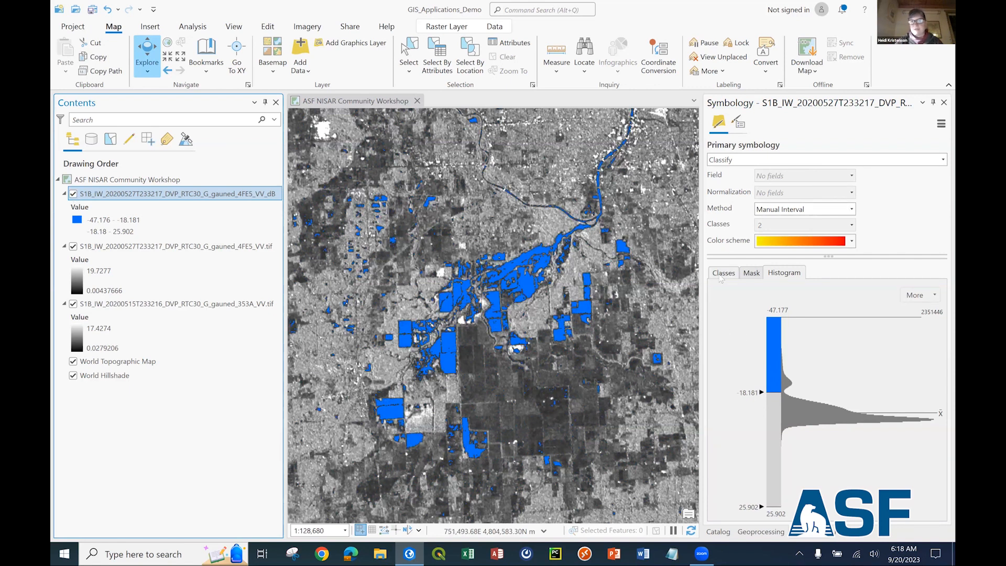
# Set the upper value of the blue class to -18.
pyautogui.click(725, 274)
pyautogui.click(802, 327)
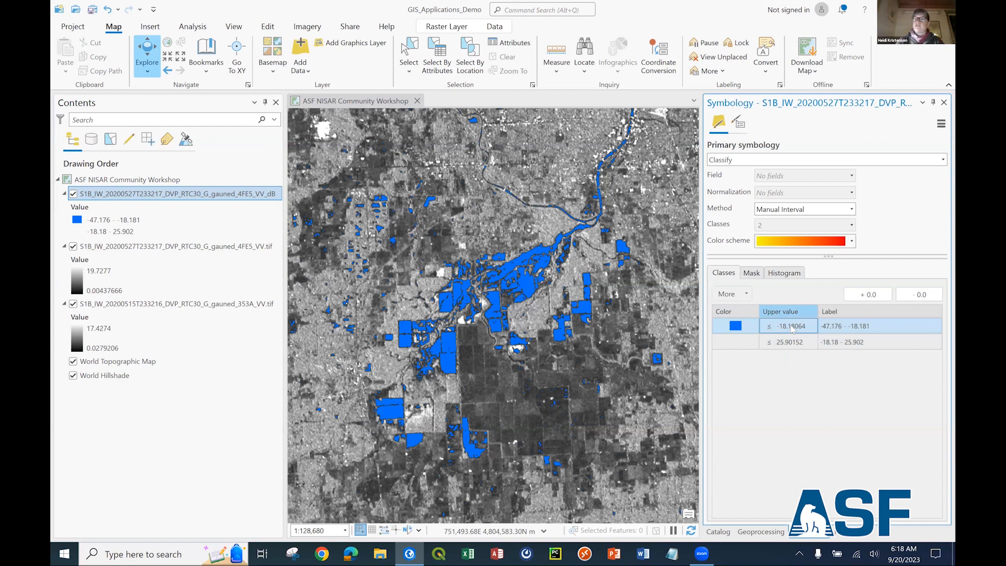
pyautogui.write('-')
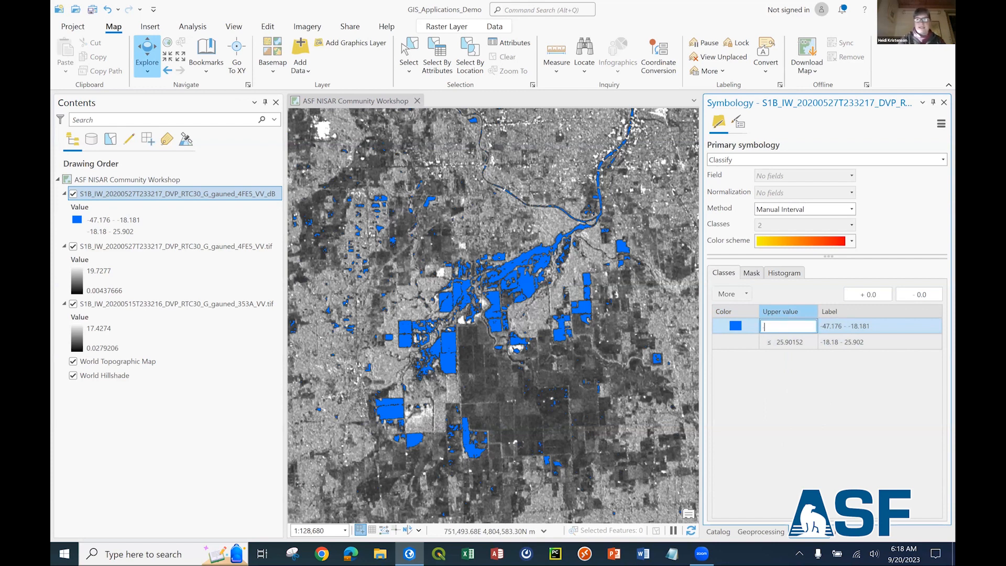
pyautogui.write('18')
pyautogui.press('Return')
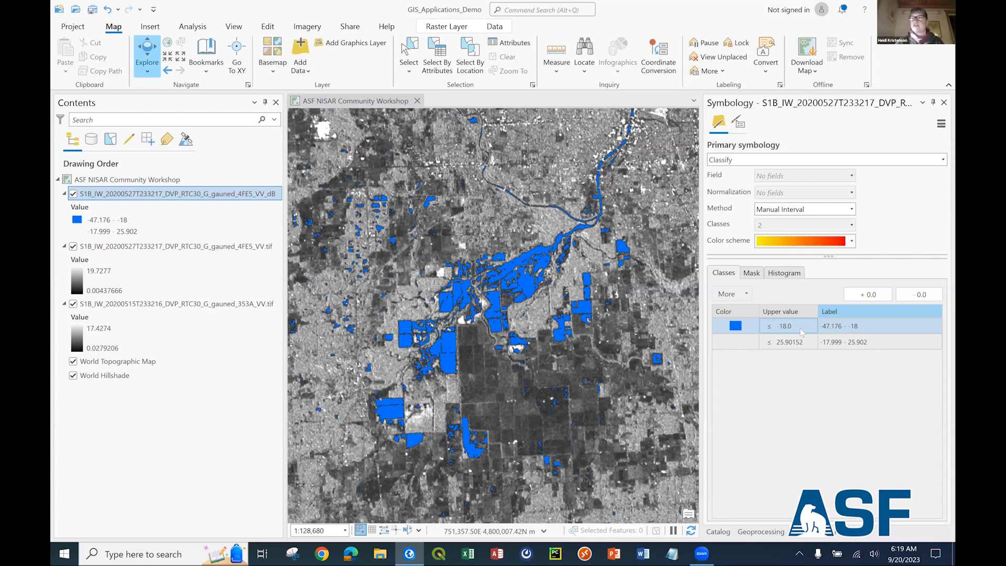
pyautogui.click(733, 348)
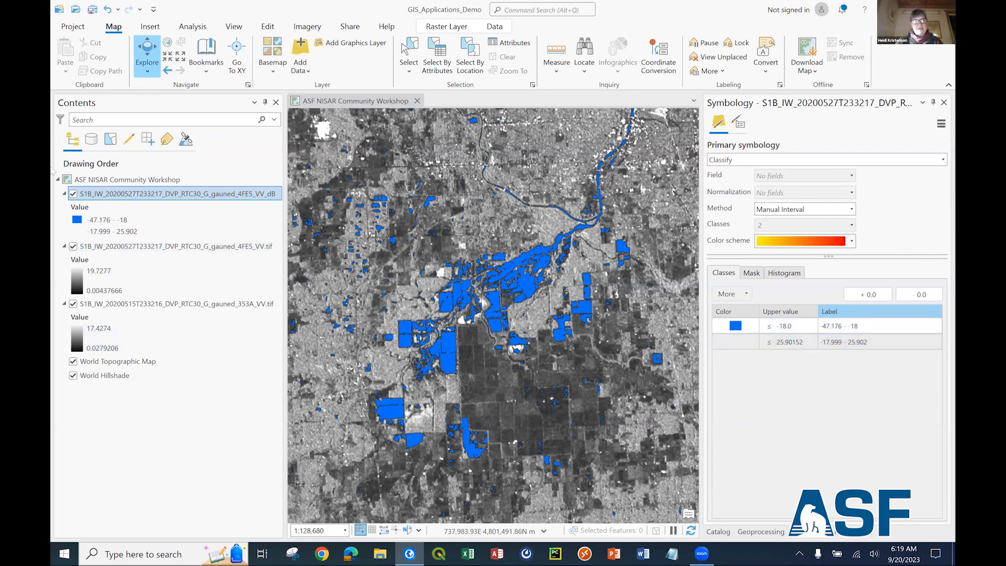
# Compare the classified dB layer with the image beneath and inspect pixel values just outside and inside the blue water areas.
pyautogui.click(73, 194)
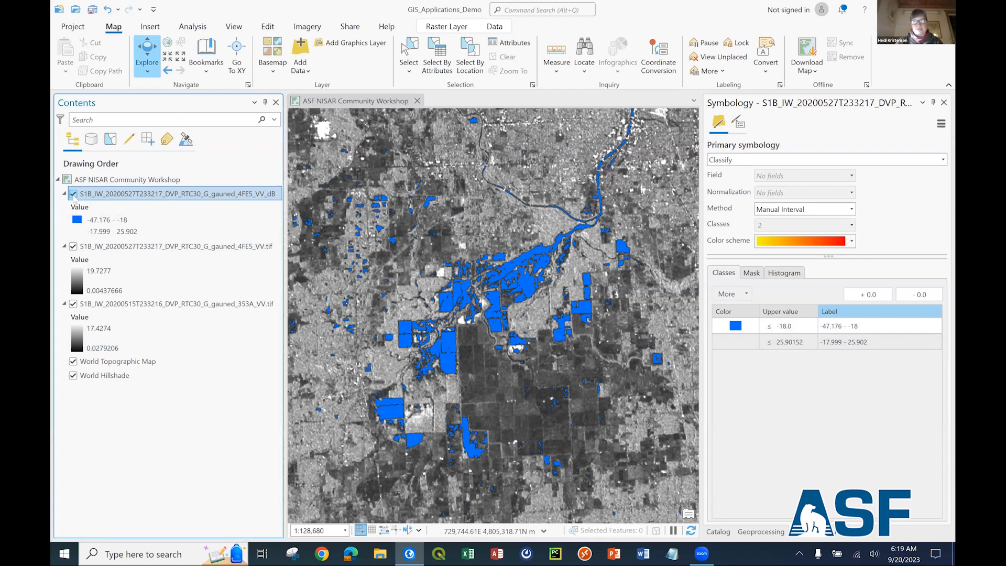
pyautogui.click(74, 195)
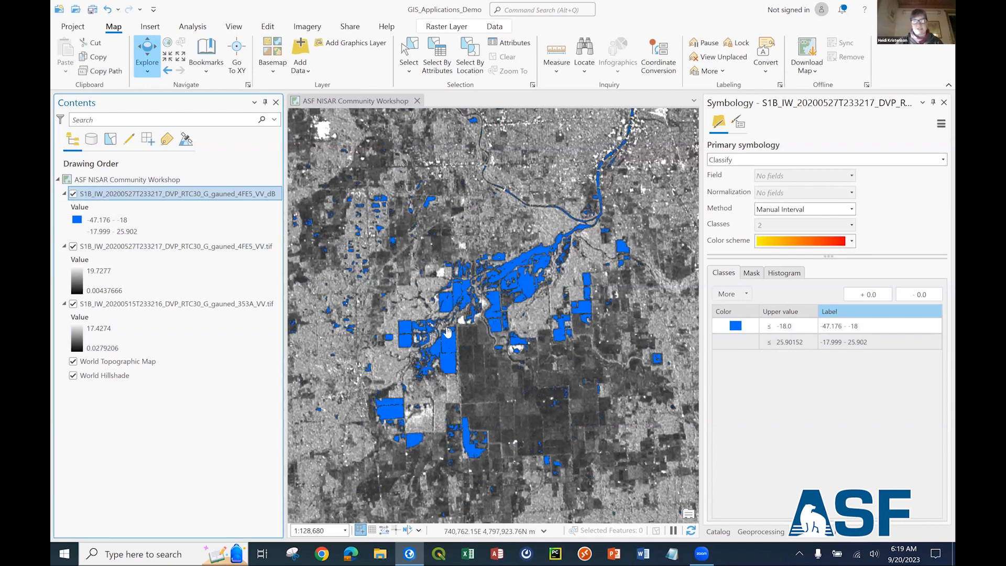
pyautogui.click(469, 343)
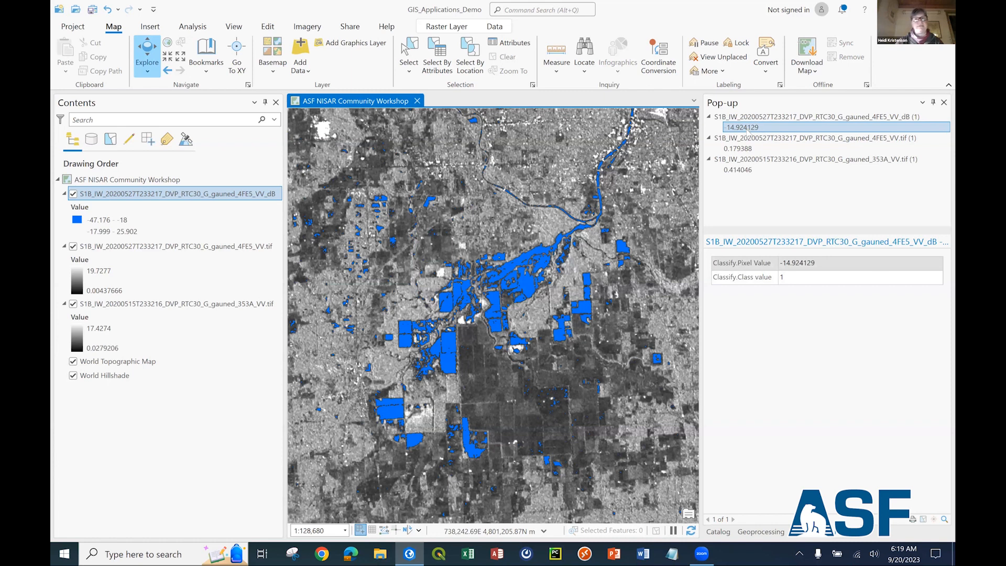
pyautogui.click(496, 299)
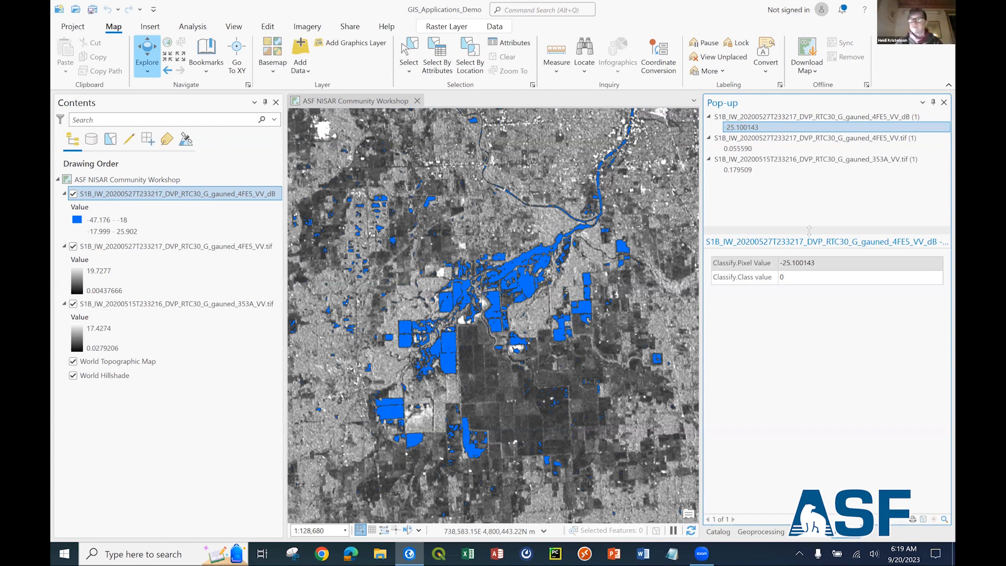
# Open the Reclassify RTC tool and choose the 20200527 VV_dB.tif in OutputProducts as the raster to be reclassified.
pyautogui.click(719, 532)
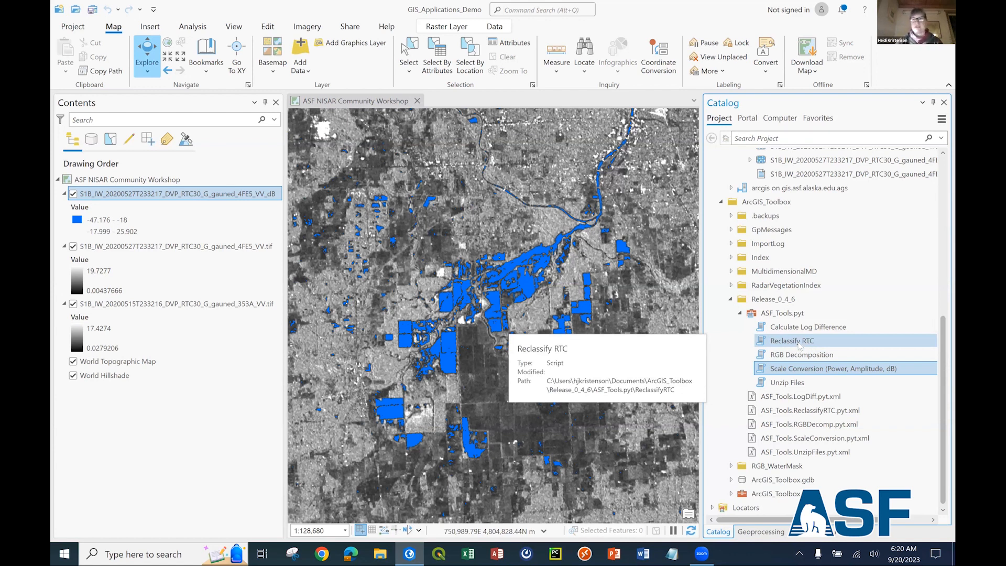
pyautogui.doubleClick(804, 342)
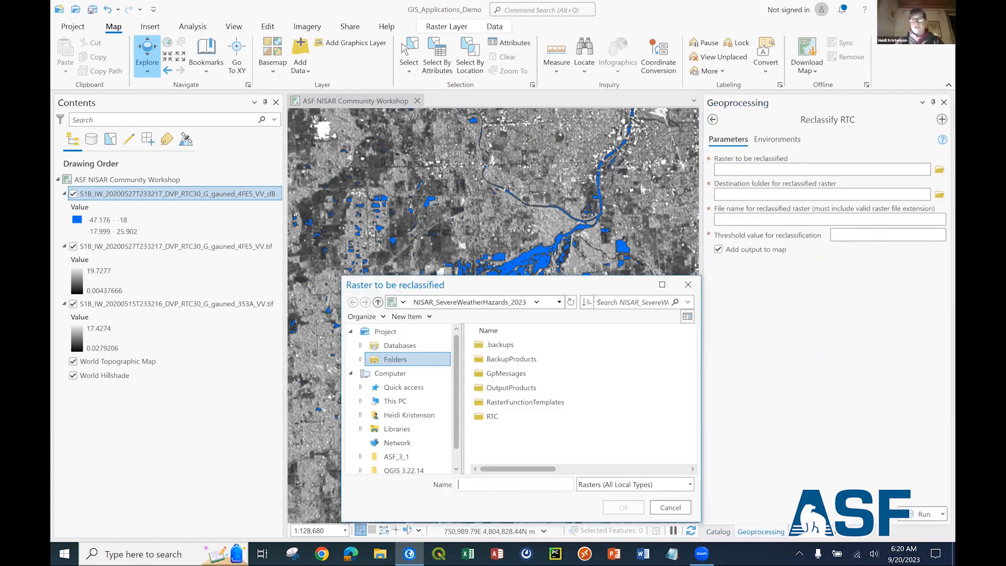
pyautogui.doubleClick(503, 391)
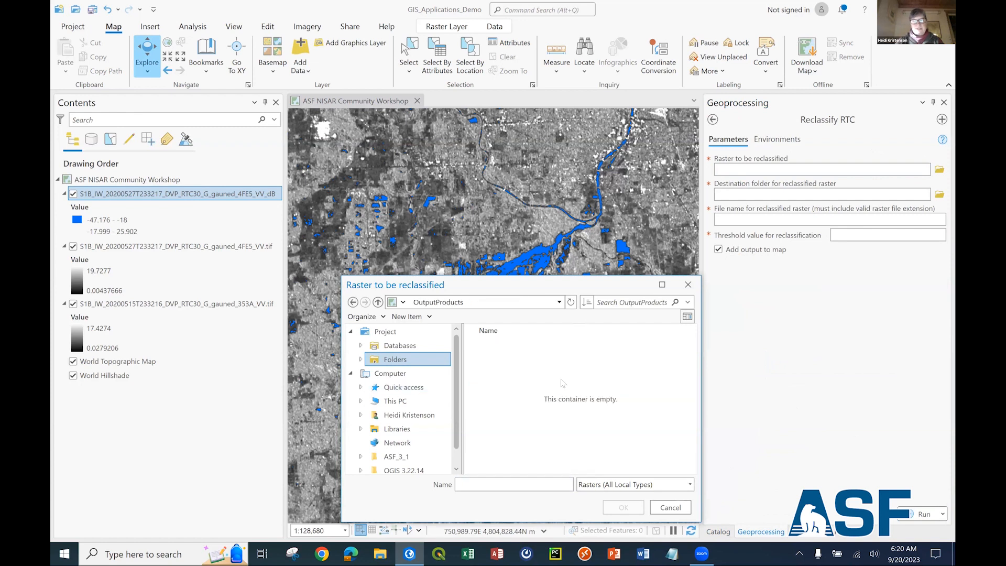
pyautogui.rightClick(518, 421)
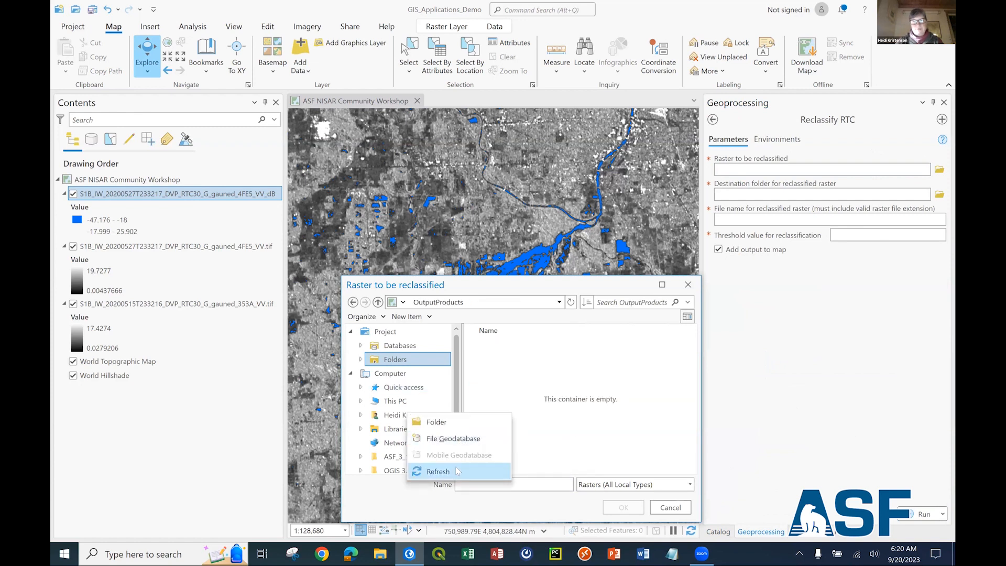
pyautogui.click(455, 471)
pyautogui.click(547, 346)
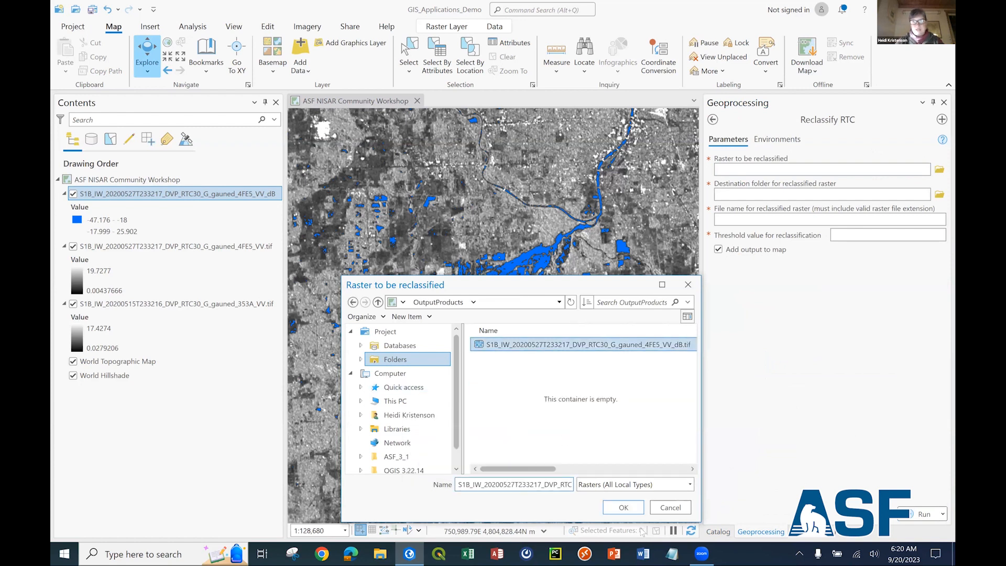
pyautogui.click(623, 507)
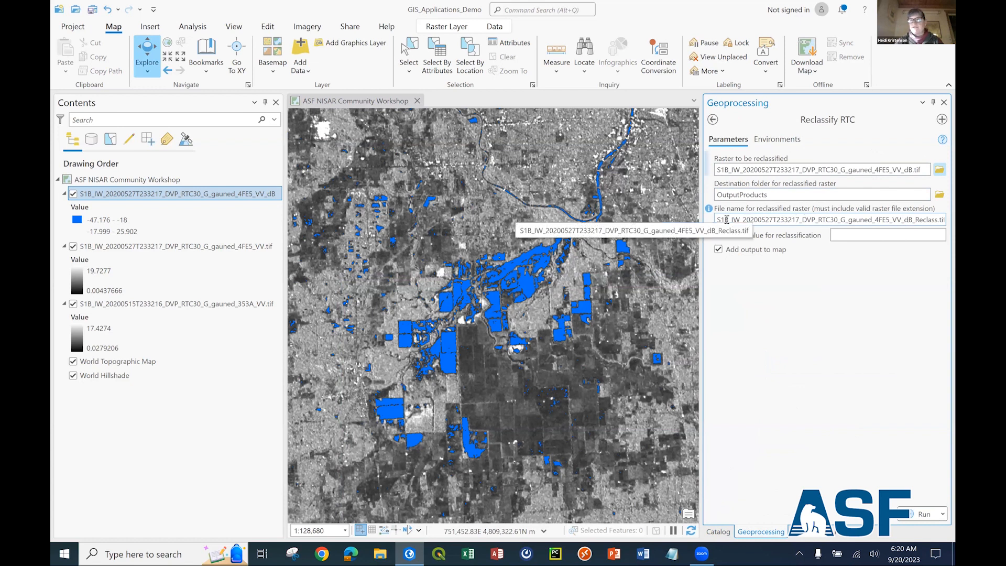
# Run the reclassification with a threshold of -18 and "_18" appended to the output name after "_Reclass".
pyautogui.moveTo(914, 220); pyautogui.dragTo(699, 225)
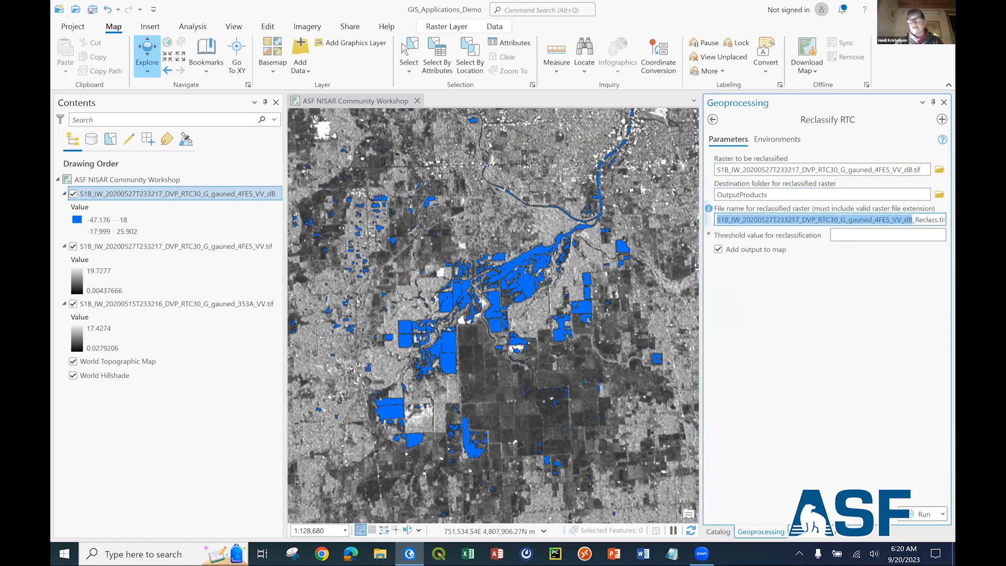
pyautogui.moveTo(913, 221); pyautogui.dragTo(938, 220)
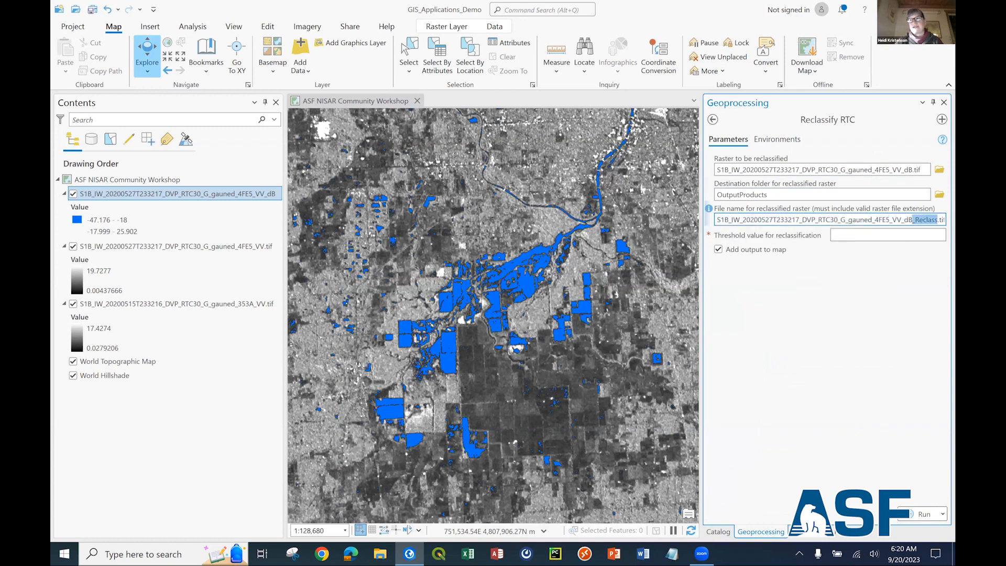
pyautogui.click(938, 220)
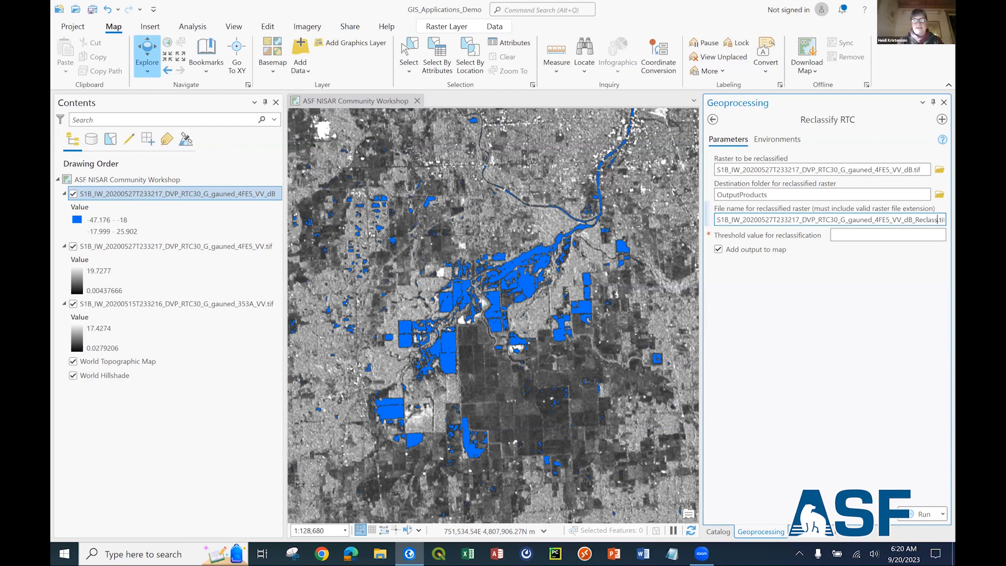
pyautogui.write('_18')
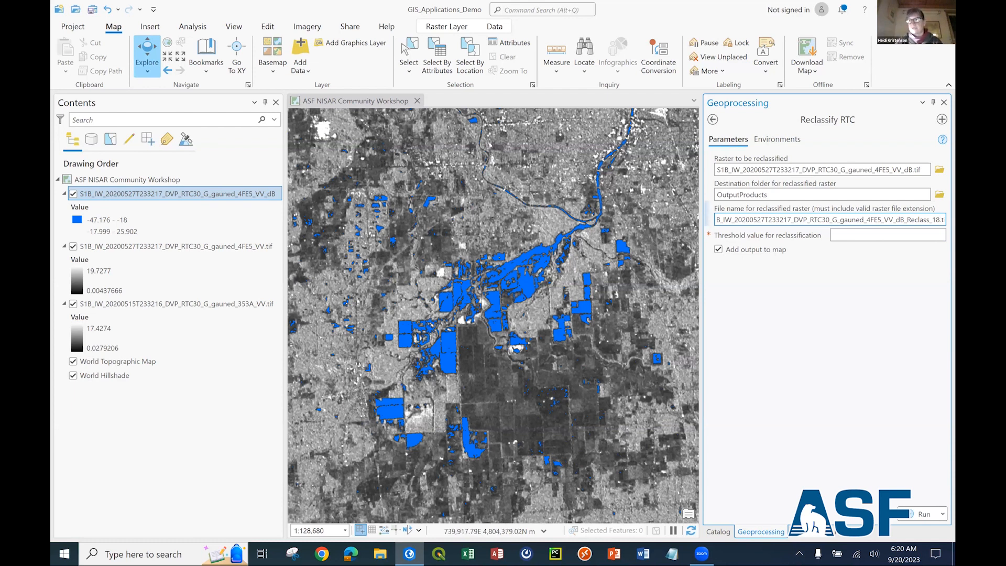
pyautogui.click(902, 236)
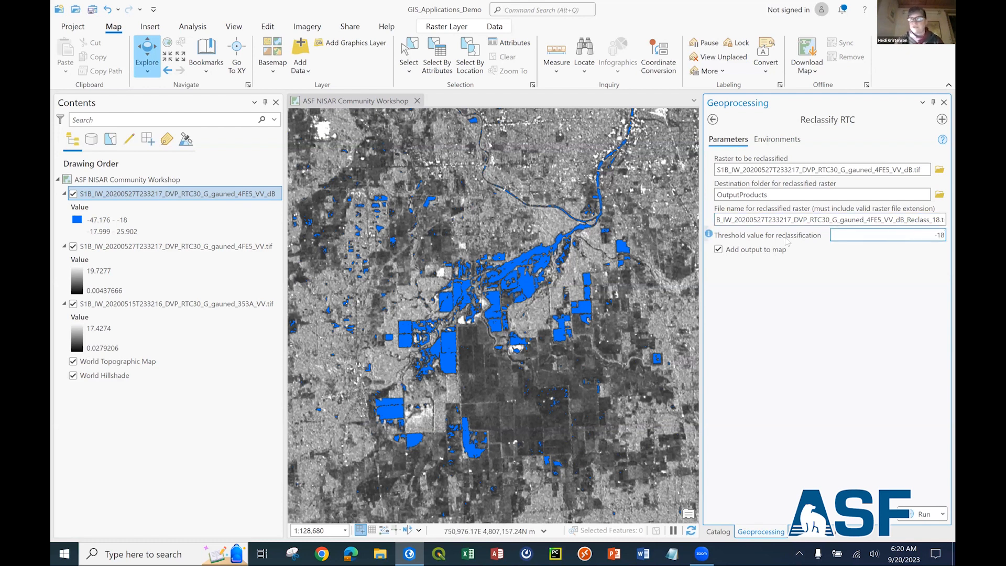
pyautogui.click(918, 514)
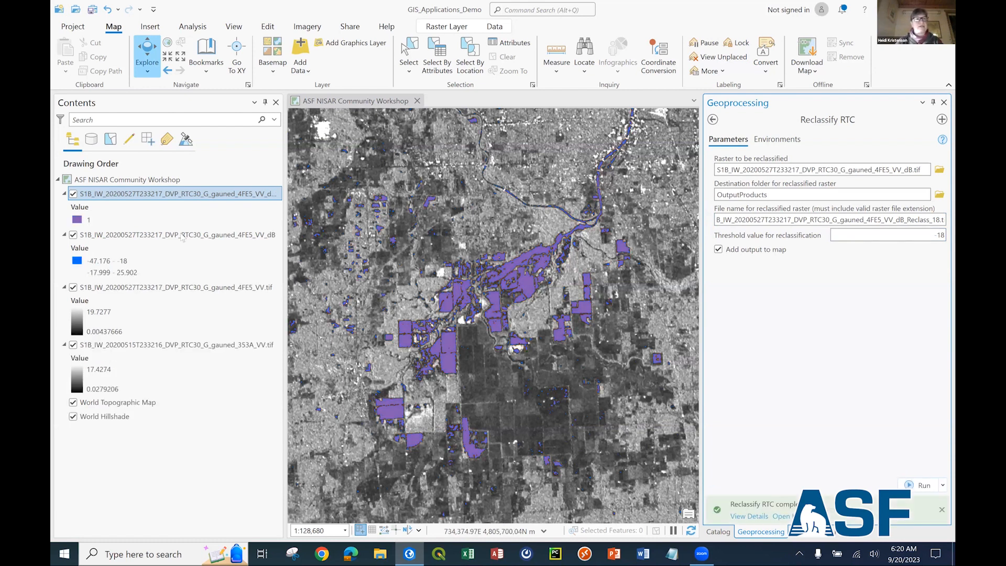
# Inspect the pixel values inside a purple water area and in the dark field beside it.
pyautogui.click(452, 342)
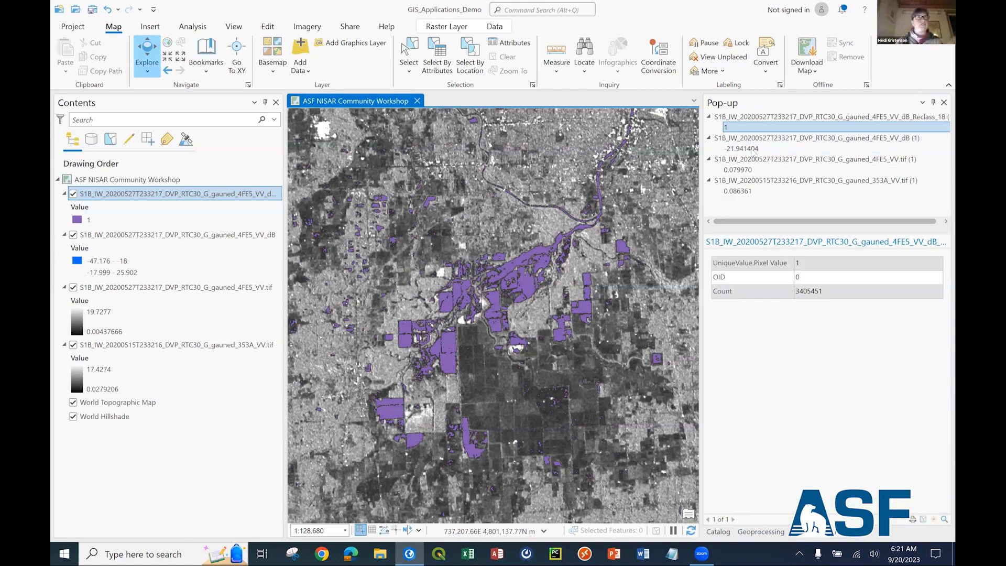
pyautogui.click(479, 355)
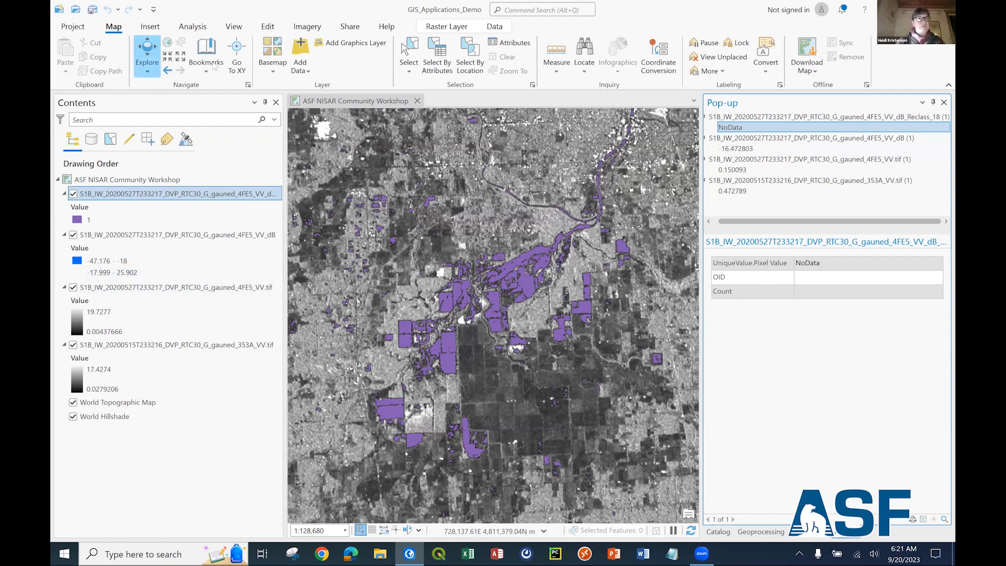
# Go to the bookmarked area with the river reservoirs and hide the reclassified layer and the classified dB layer.
pyautogui.click(73, 194)
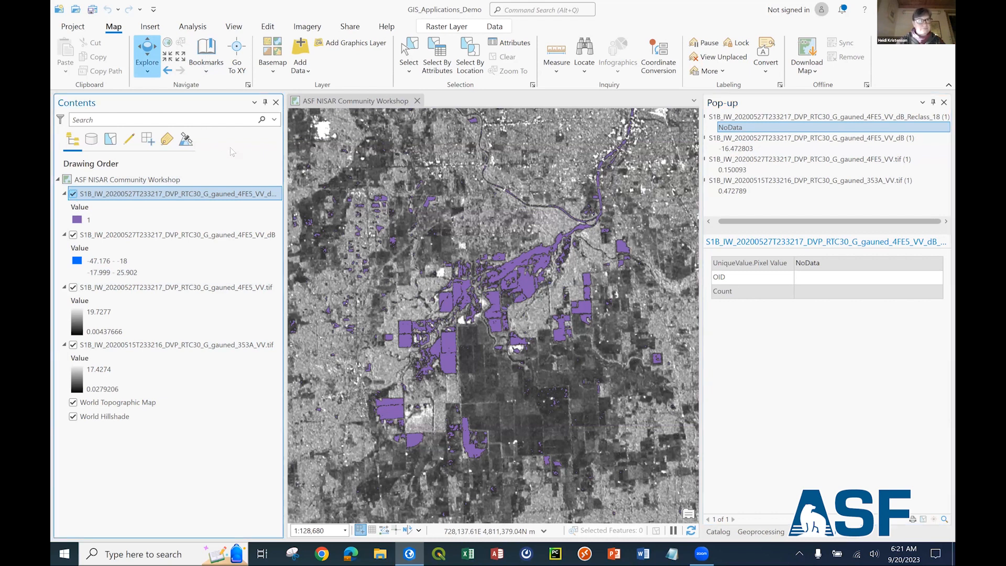
pyautogui.click(207, 61)
pyautogui.click(230, 146)
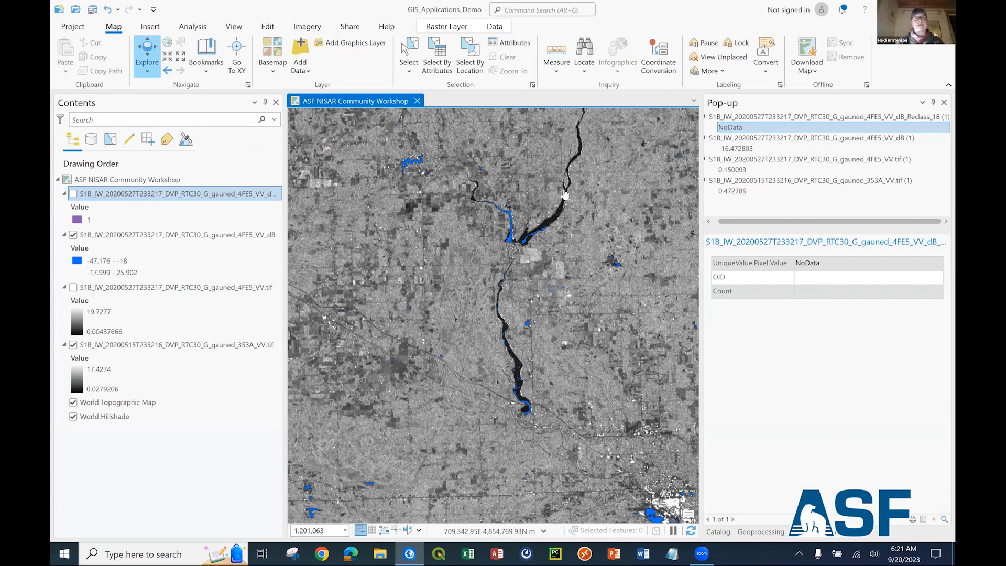
pyautogui.moveTo(341, 263); pyautogui.dragTo(335, 279)
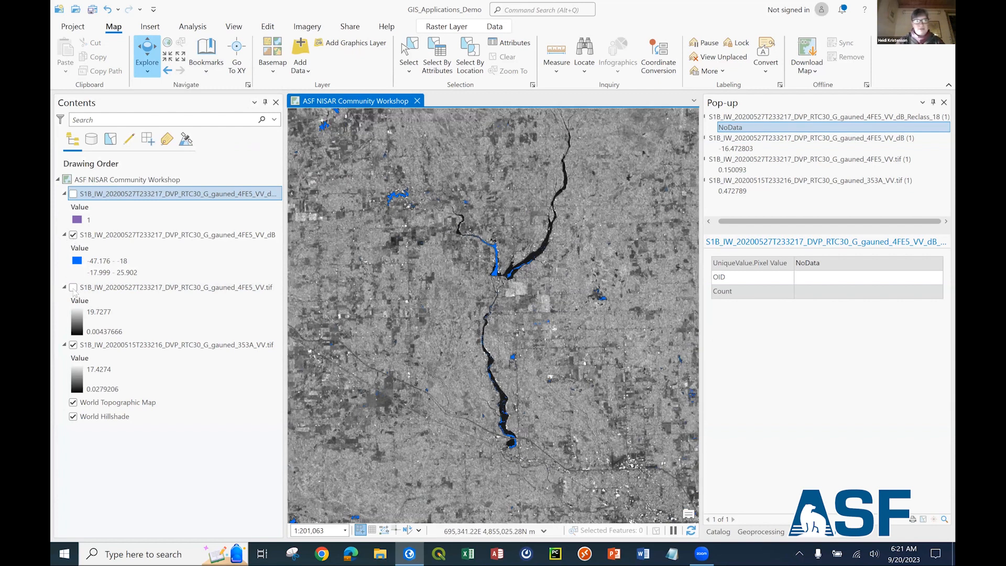
pyautogui.click(73, 235)
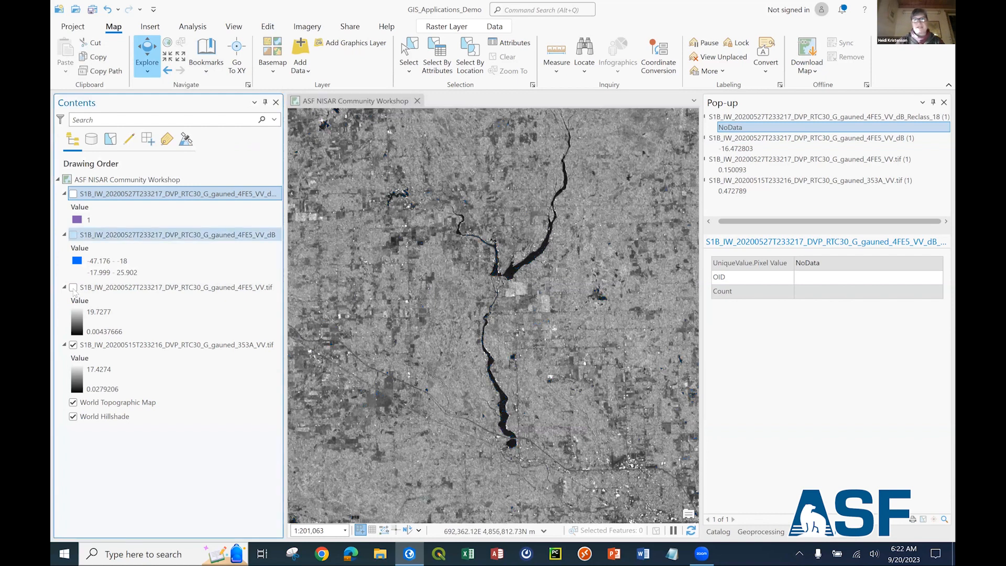
# Toggle the 20200527 VV layer on and off to compare the reservoirs with the 20200515 VV image beneath.
pyautogui.click(73, 287)
pyautogui.click(73, 287)
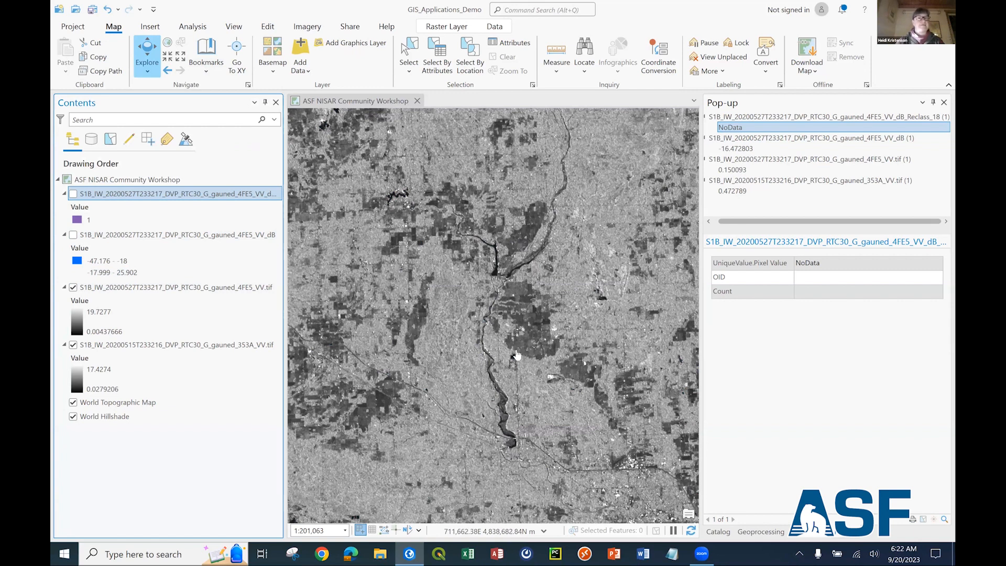
pyautogui.click(74, 288)
pyautogui.click(73, 288)
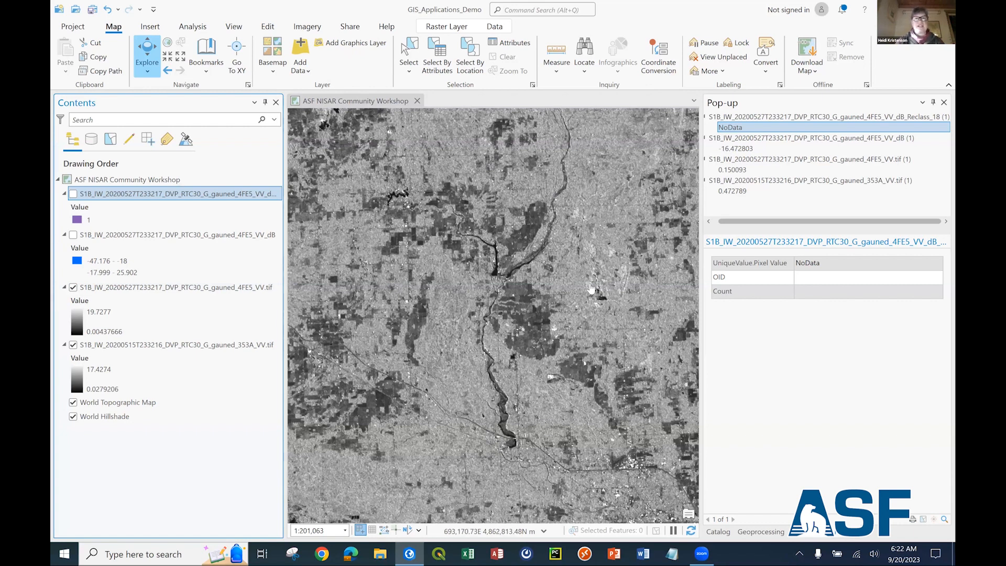
# Compare the 20200527 and 20200515 VV images over their full extent by toggling the upper layer.
pyautogui.scroll(-3, 575, 284)
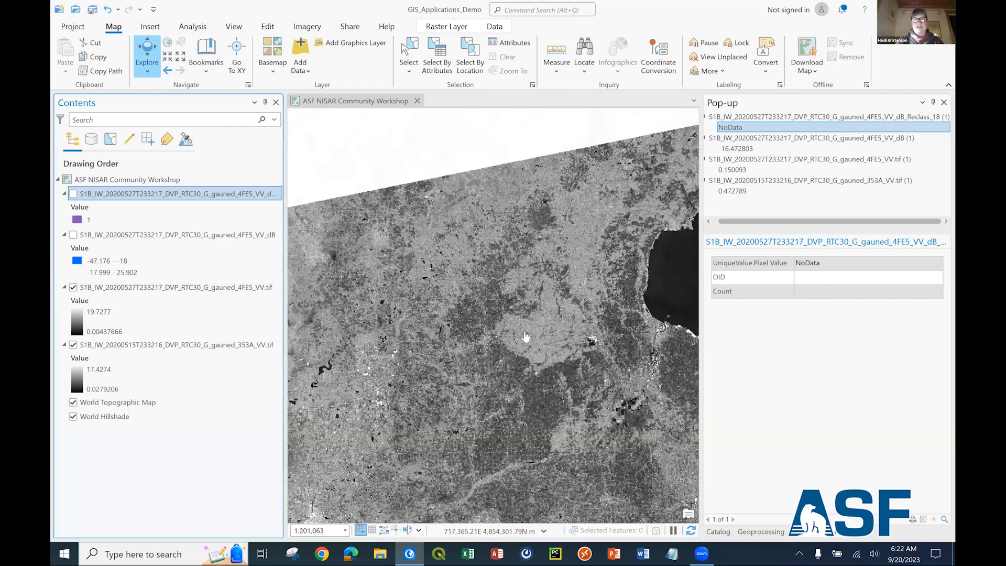
pyautogui.click(74, 291)
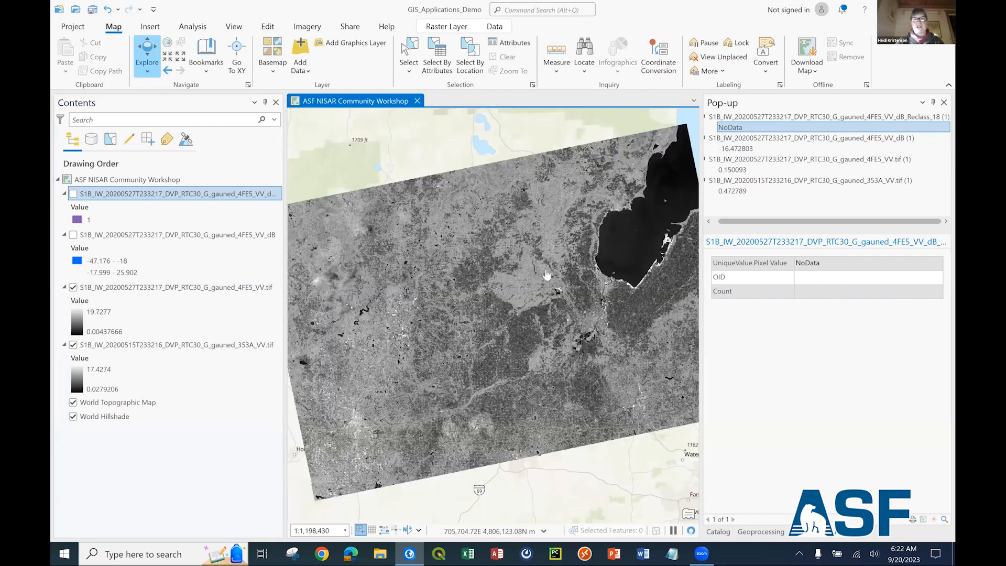
pyautogui.scroll(-2, 529, 292)
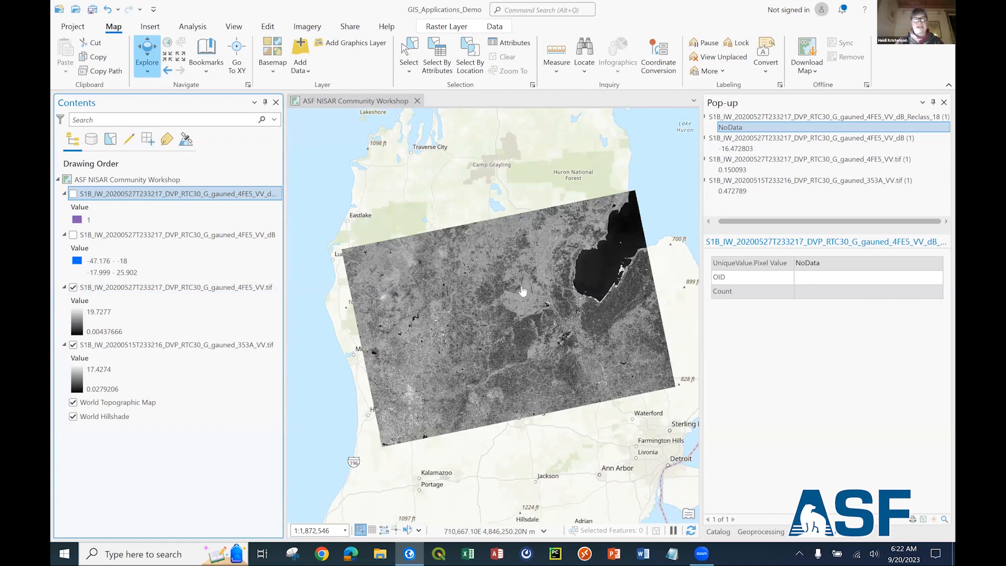
pyautogui.click(73, 289)
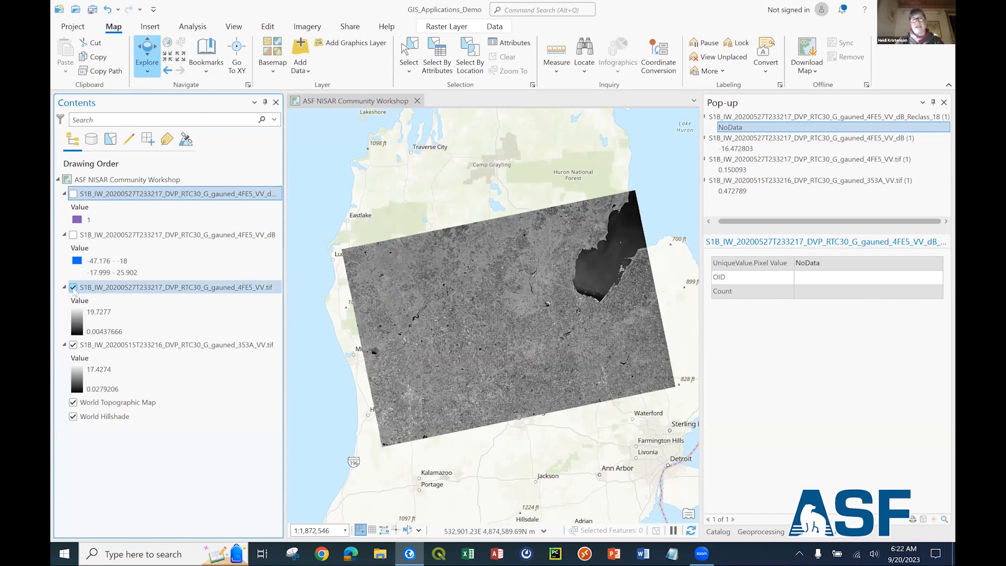
pyautogui.click(74, 288)
pyautogui.click(74, 287)
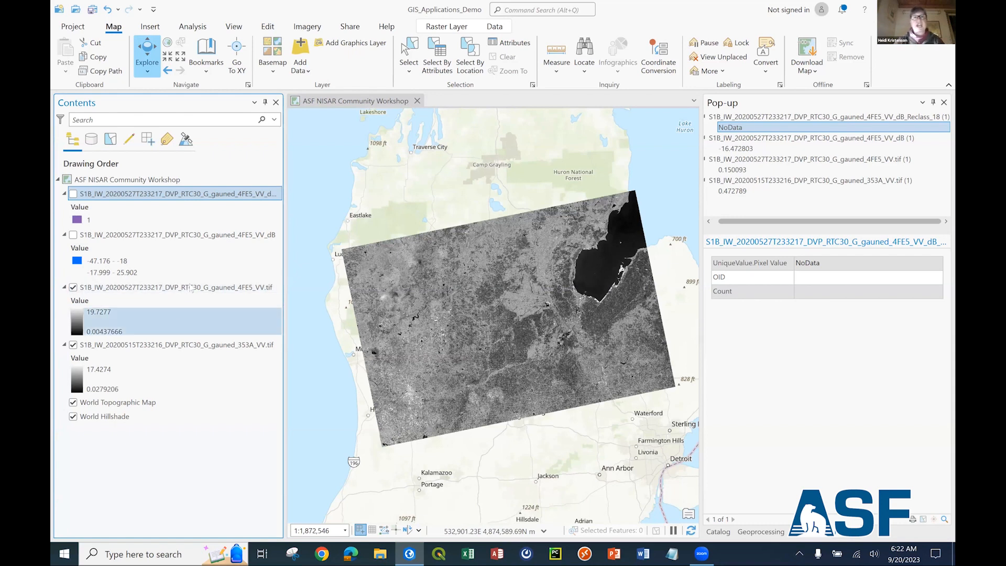
# Open the Calculate Log Difference tool and choose the 20200527 VV.tif from its RTC product folder as the comparison raster.
pyautogui.click(718, 533)
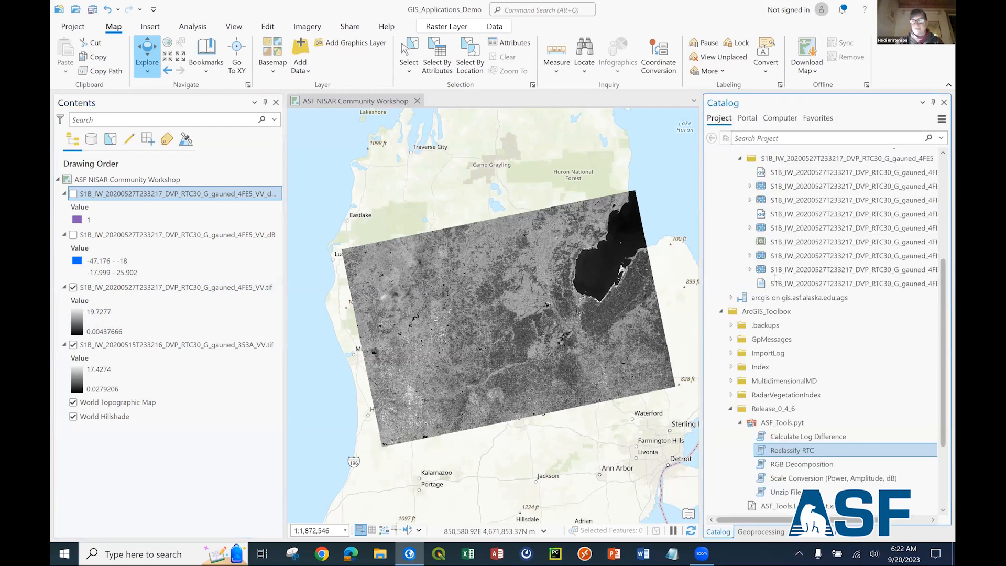
pyautogui.scroll(-2, 786, 394)
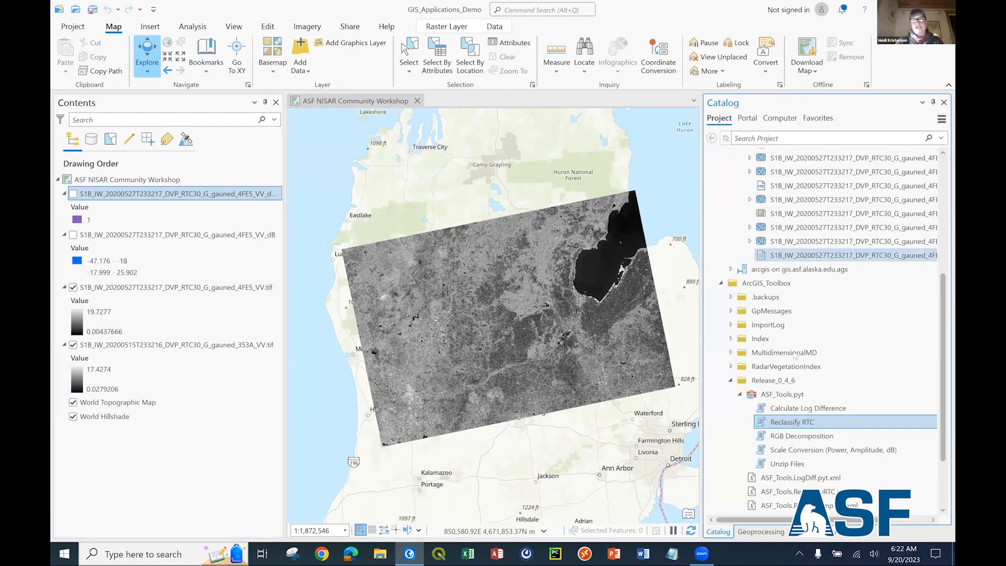
pyautogui.scroll(-4, 792, 355)
pyautogui.moveTo(793, 355)
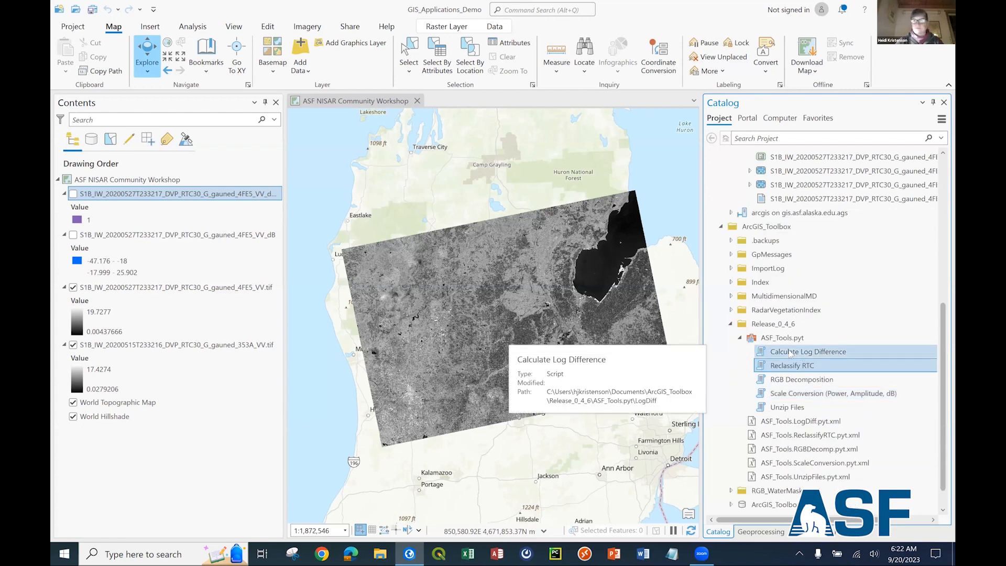
pyautogui.doubleClick(826, 352)
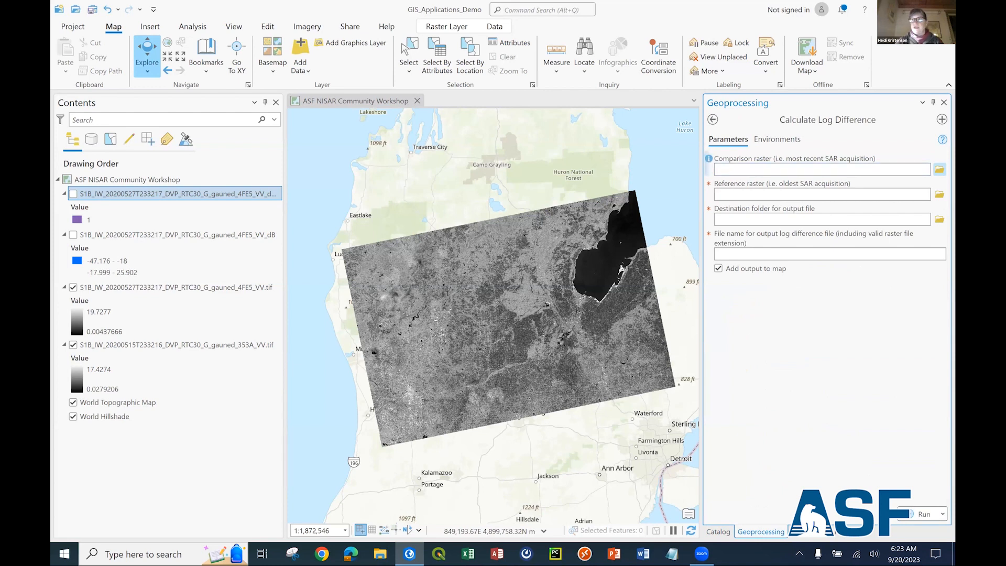
pyautogui.click(940, 169)
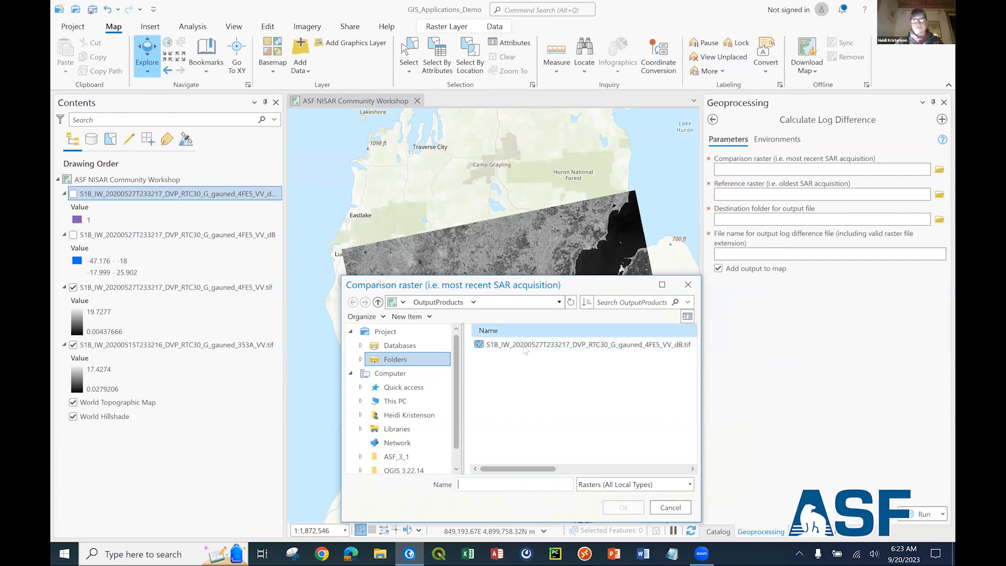
pyautogui.click(378, 302)
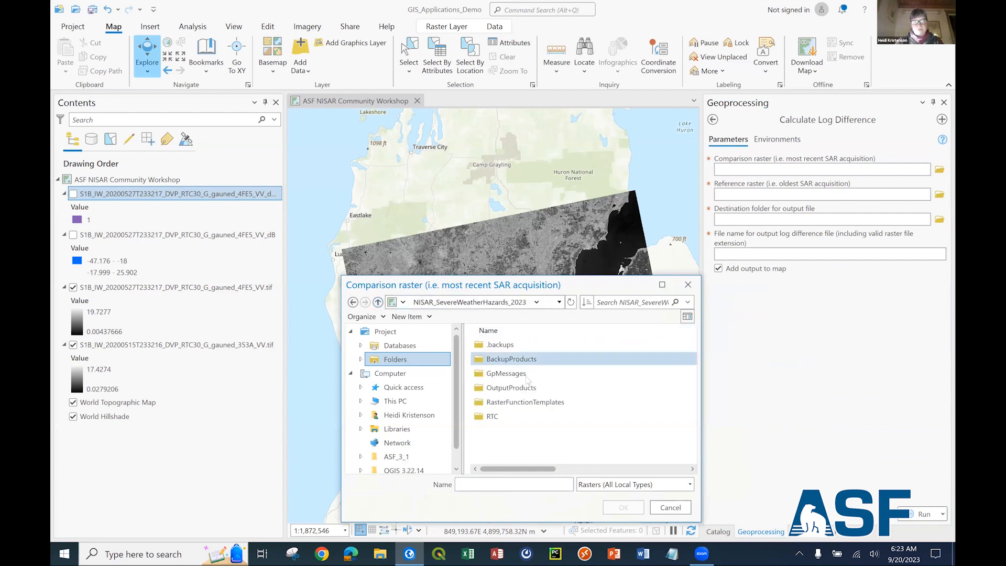
pyautogui.doubleClick(493, 417)
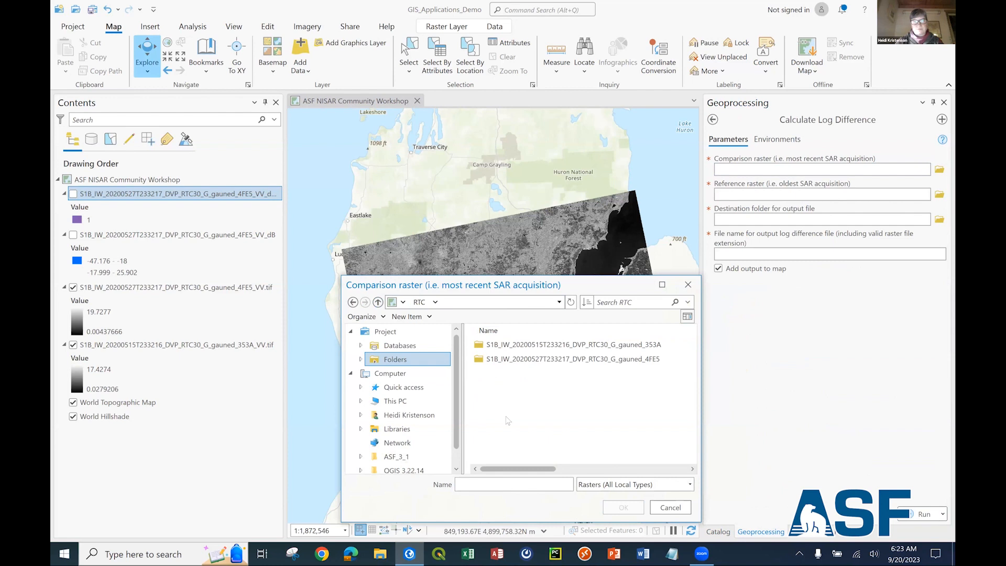
pyautogui.doubleClick(541, 361)
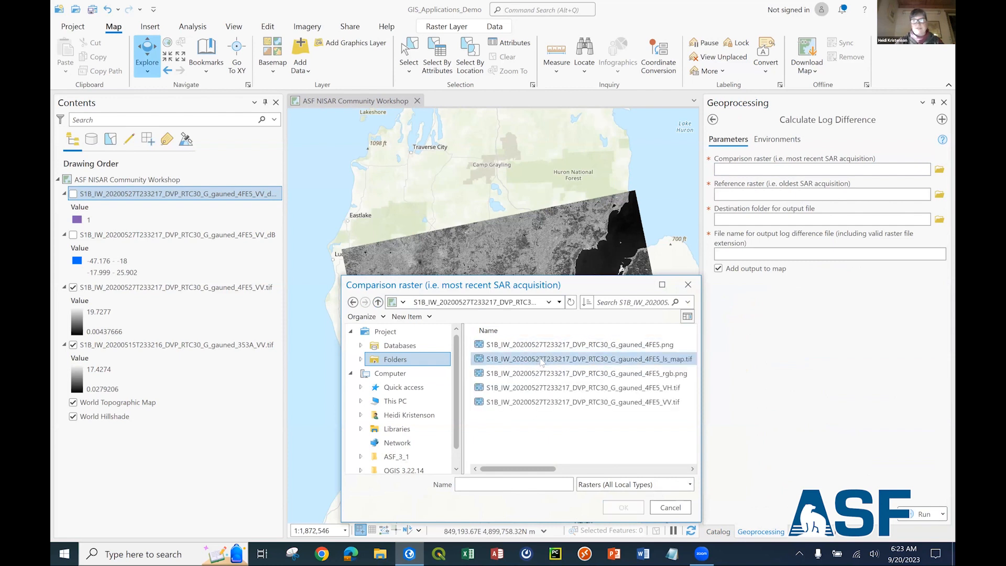
pyautogui.click(609, 404)
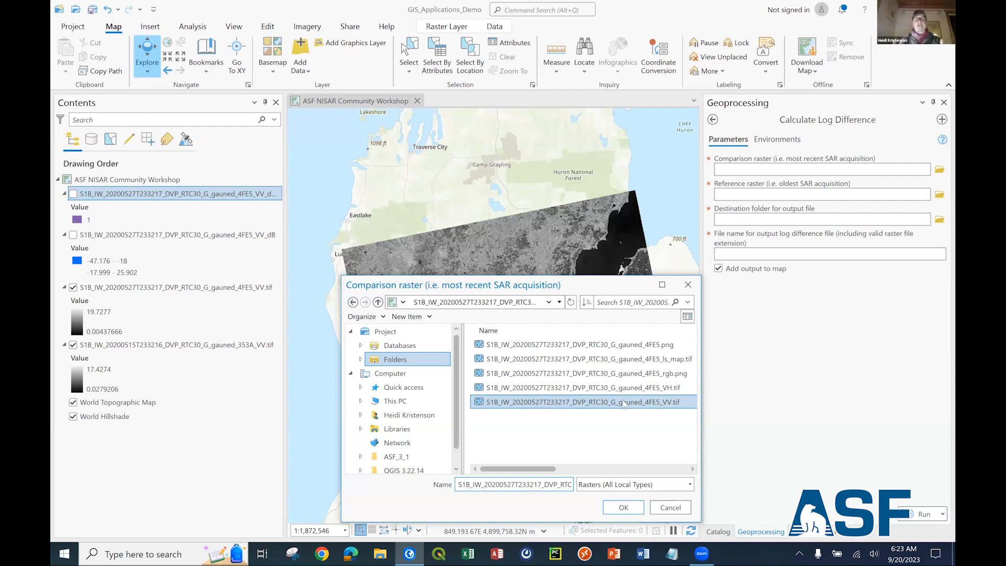
pyautogui.click(625, 509)
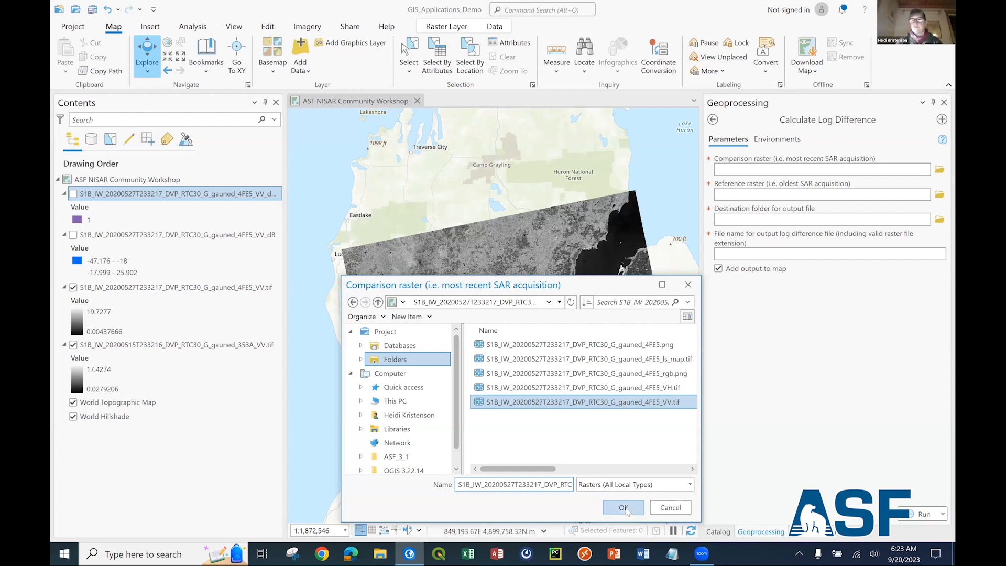
# Confirm the comparison raster and choose the 20200515 VV.tif from its RTC product folder as the reference raster.
pyautogui.click(625, 508)
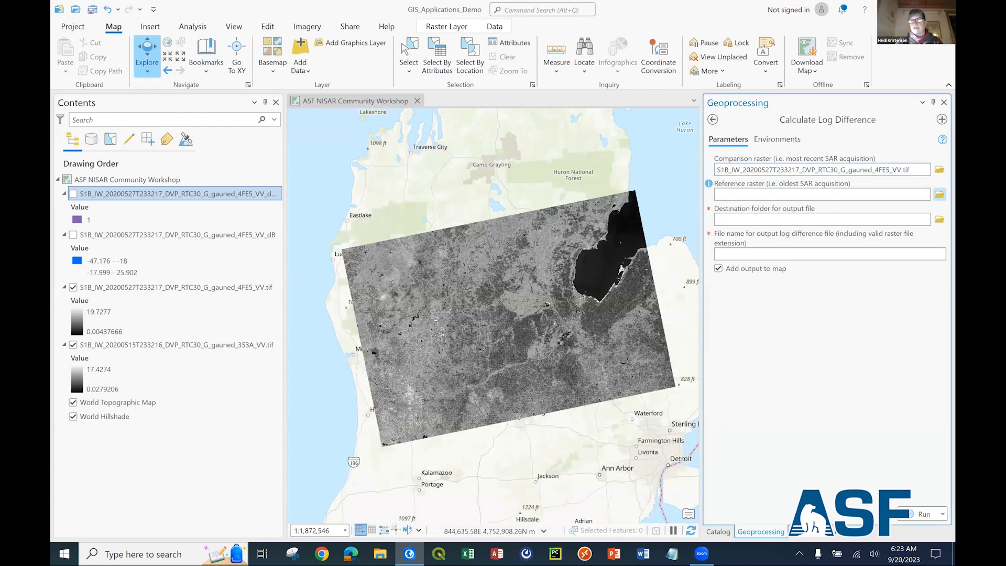
pyautogui.click(940, 194)
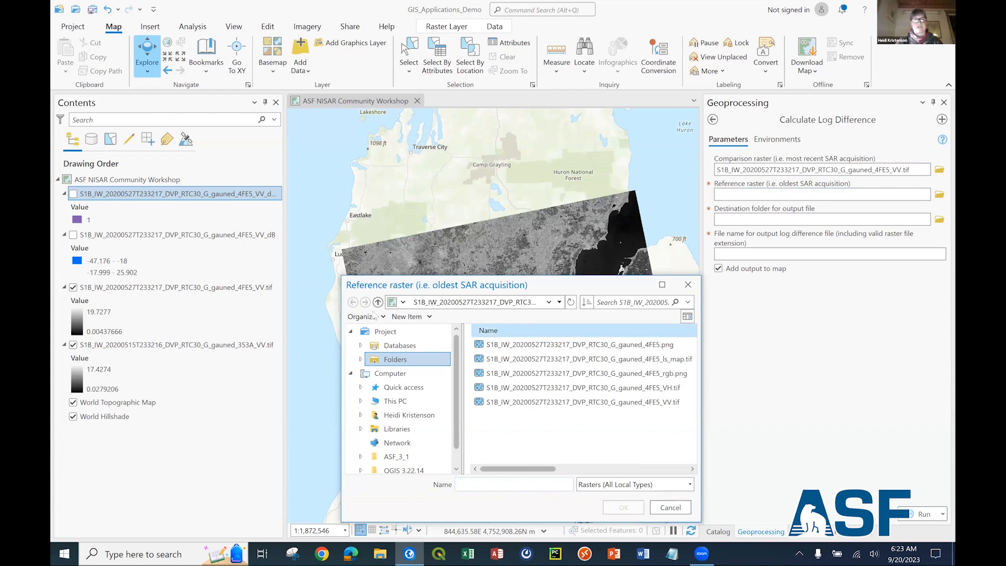
pyautogui.click(378, 303)
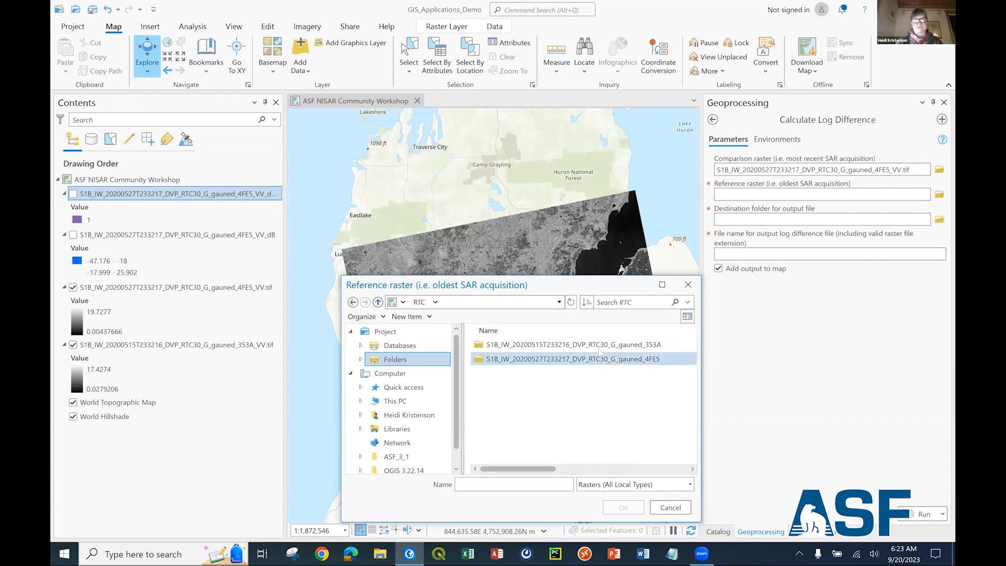
pyautogui.click(540, 346)
pyautogui.doubleClick(545, 344)
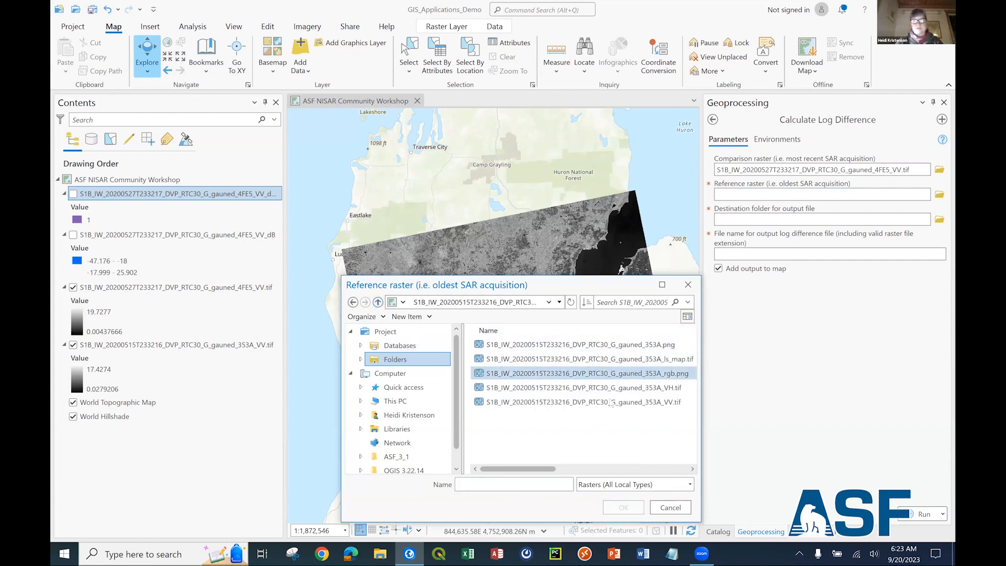
pyautogui.click(582, 402)
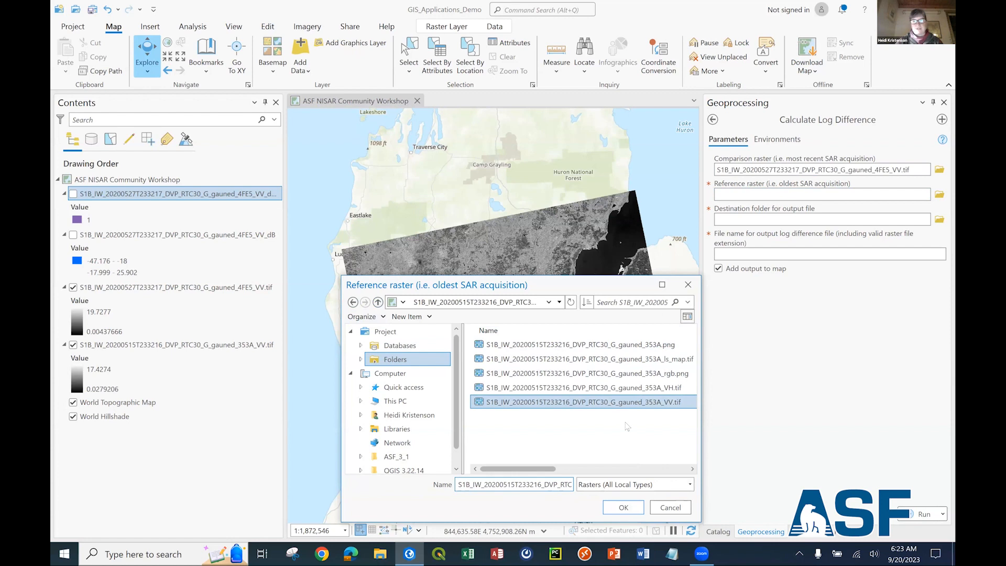
pyautogui.click(623, 508)
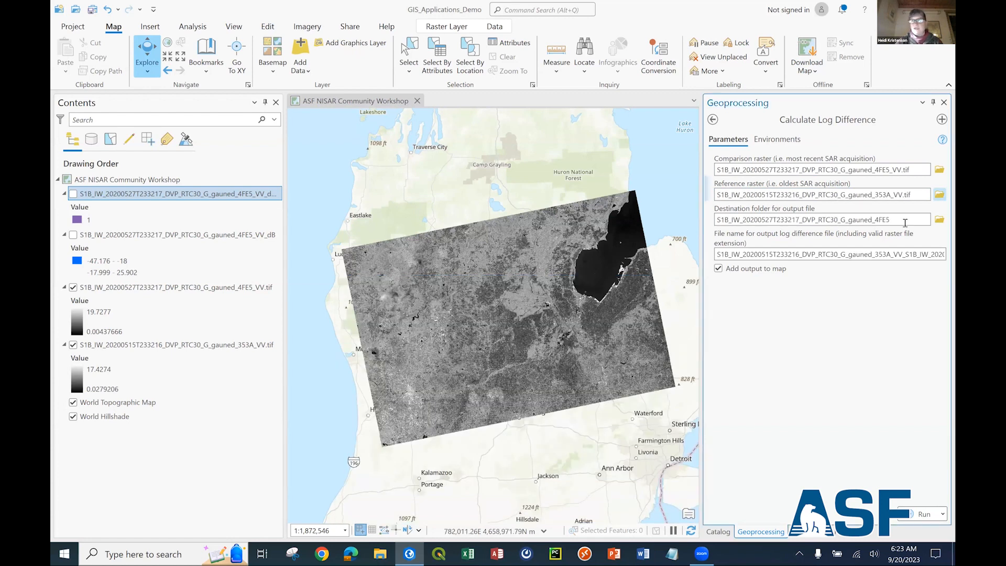
# Set the destination folder for the log difference file to OutputProducts inside NISAR_SevereWeatherHazards_2023.
pyautogui.click(940, 219)
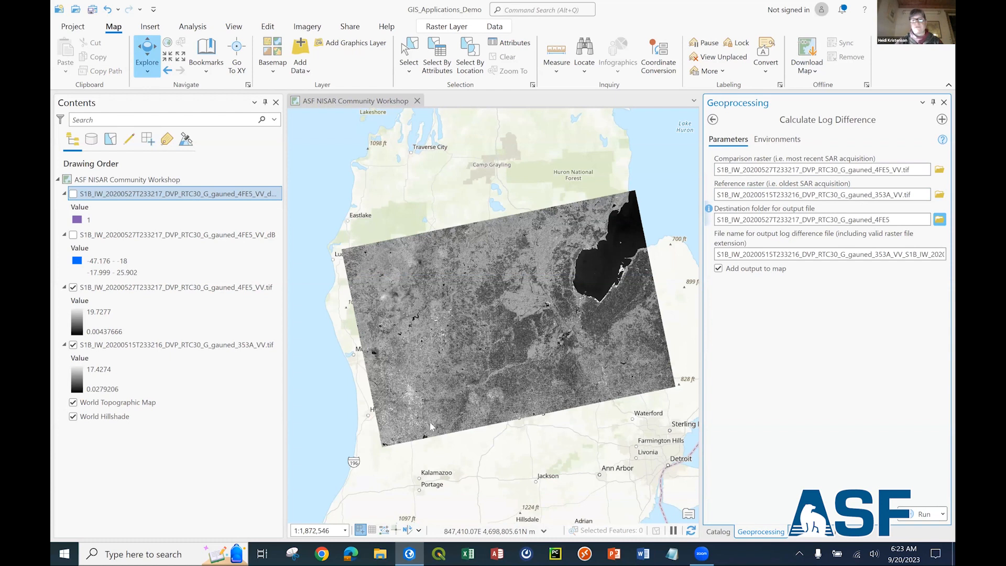
pyautogui.click(415, 415)
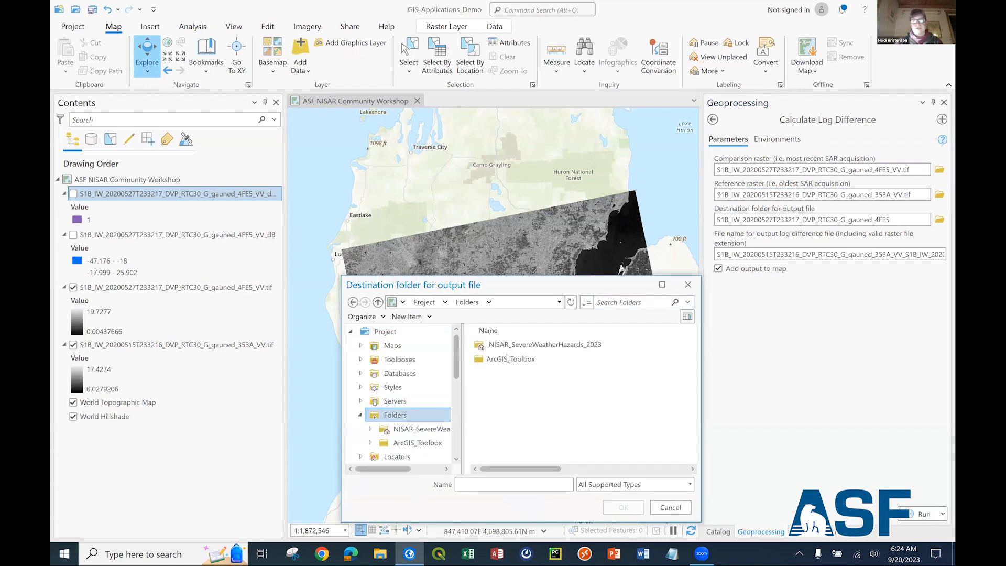
pyautogui.doubleClick(506, 345)
pyautogui.click(511, 388)
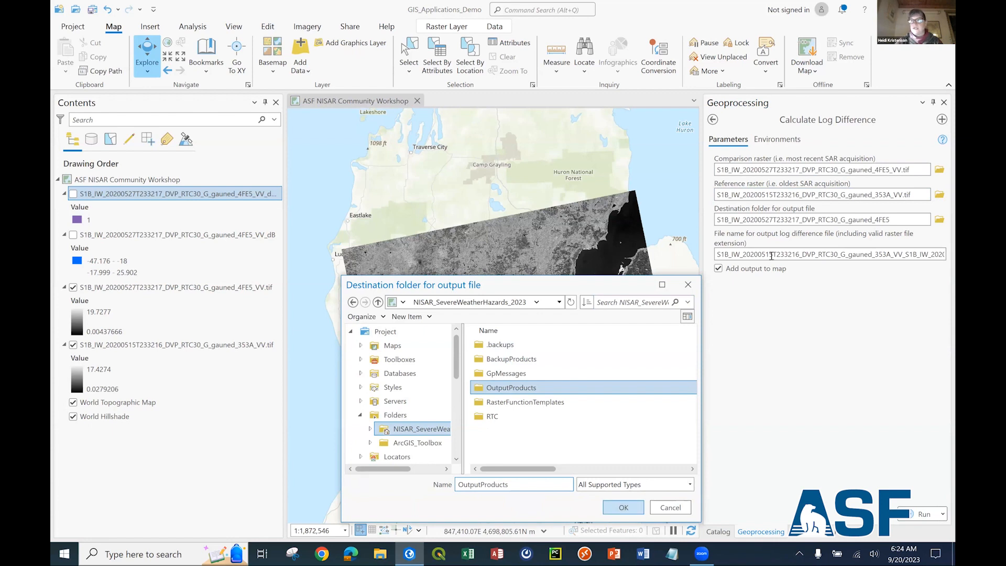
pyautogui.press('Return')
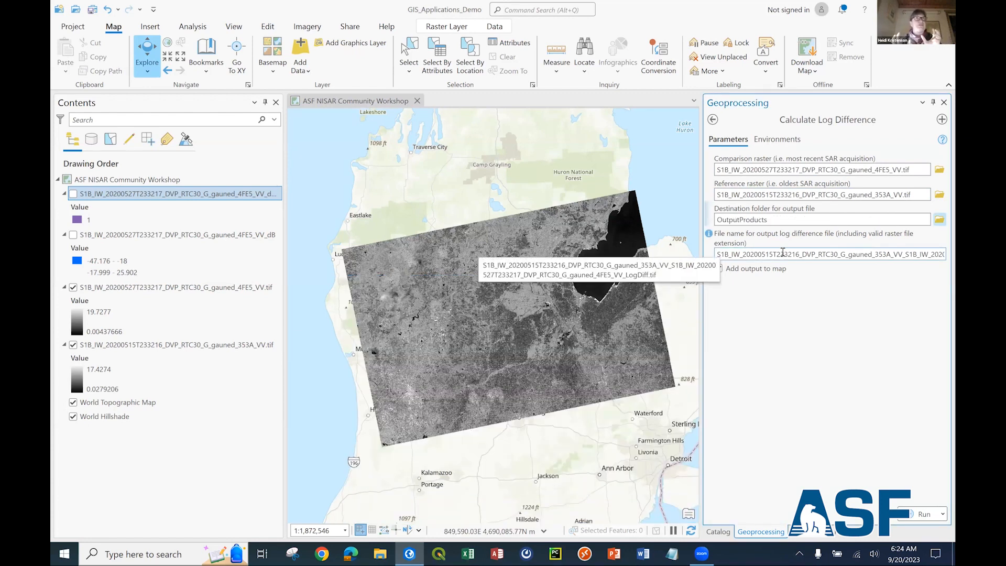
# Check the suggested output file name, keep it, and run Calculate Log Difference with the output added to the map.
pyautogui.moveTo(913, 254); pyautogui.dragTo(676, 257)
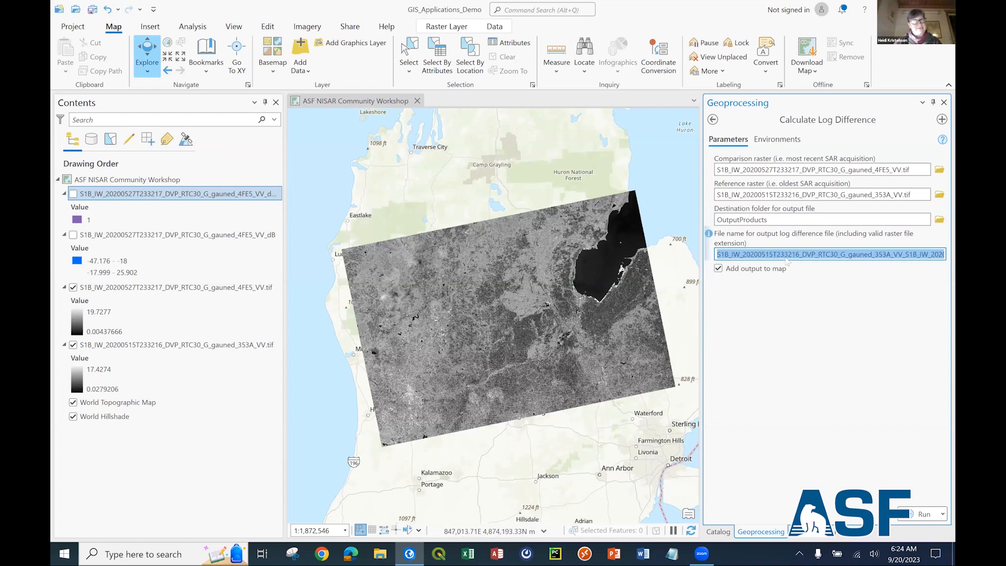
pyautogui.click(753, 255)
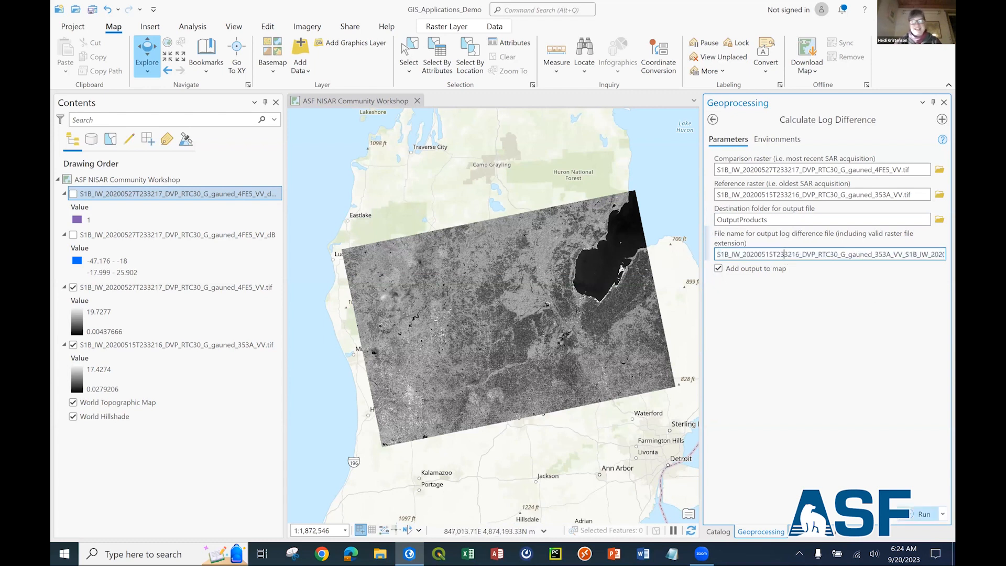
pyautogui.click(921, 514)
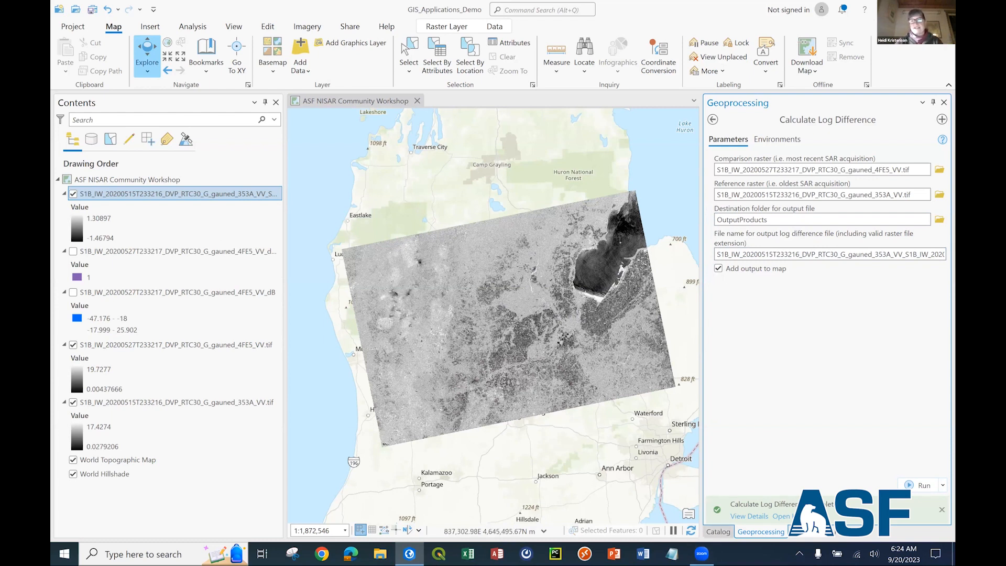
# Symbolize the log difference layer with Classify and apply a blue-to-yellow-to-red color scheme.
pyautogui.click(809, 532)
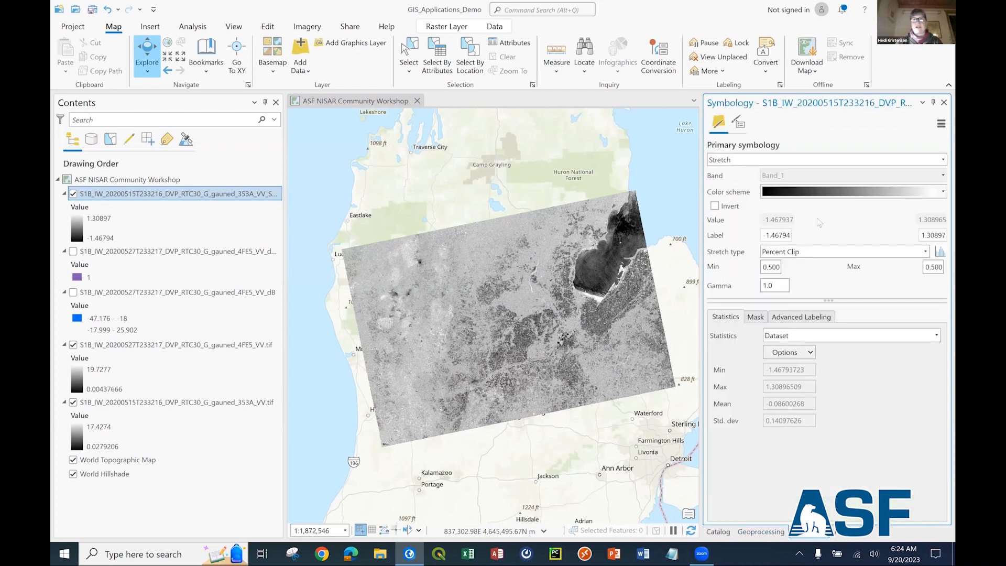
pyautogui.click(786, 163)
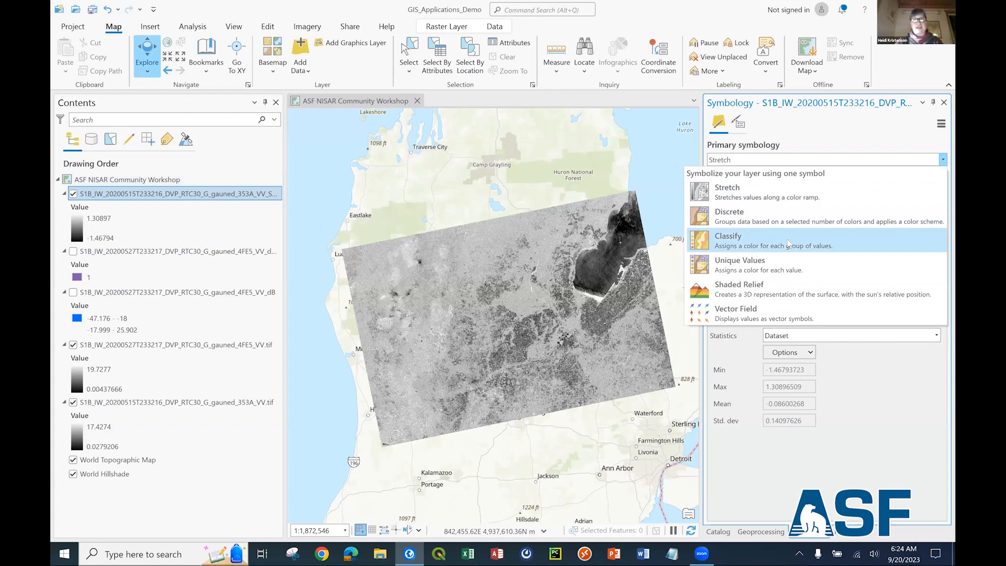
pyautogui.click(868, 243)
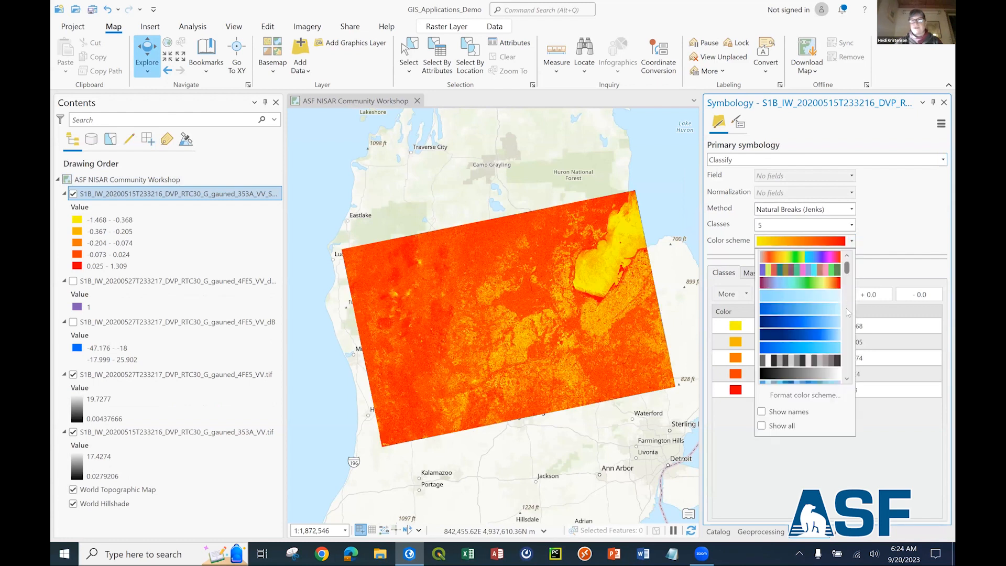
pyautogui.scroll(-3, 821, 337)
pyautogui.click(819, 335)
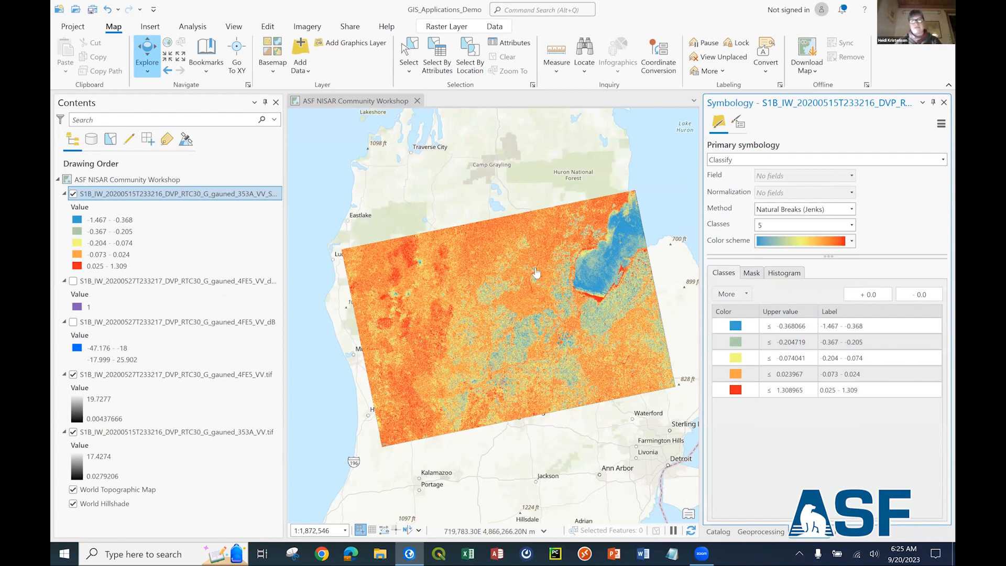
# Set the upper value of the lowest, blue class of the log difference layer to -0.5.
pyautogui.click(792, 327)
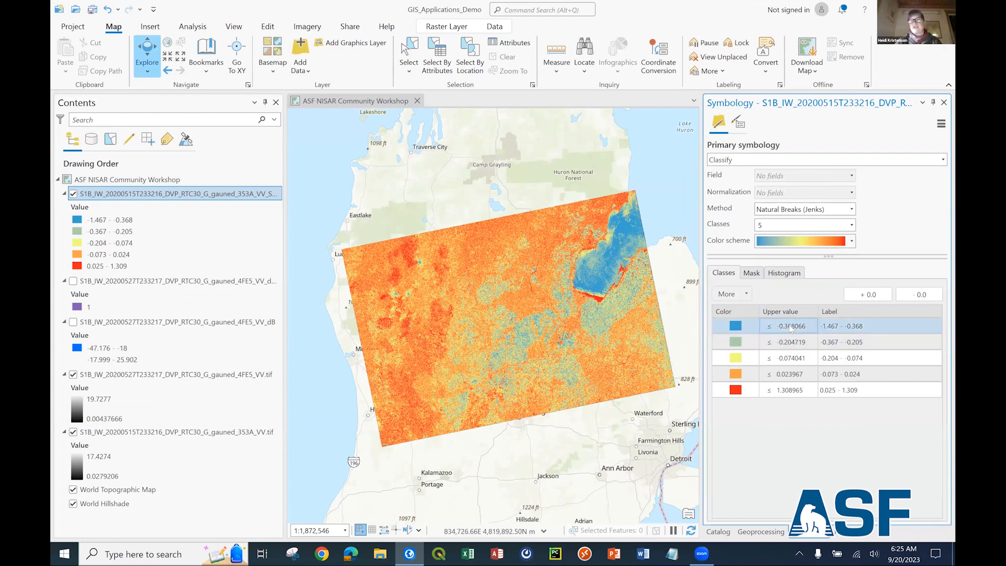
pyautogui.click(792, 327)
pyautogui.doubleClick(796, 326)
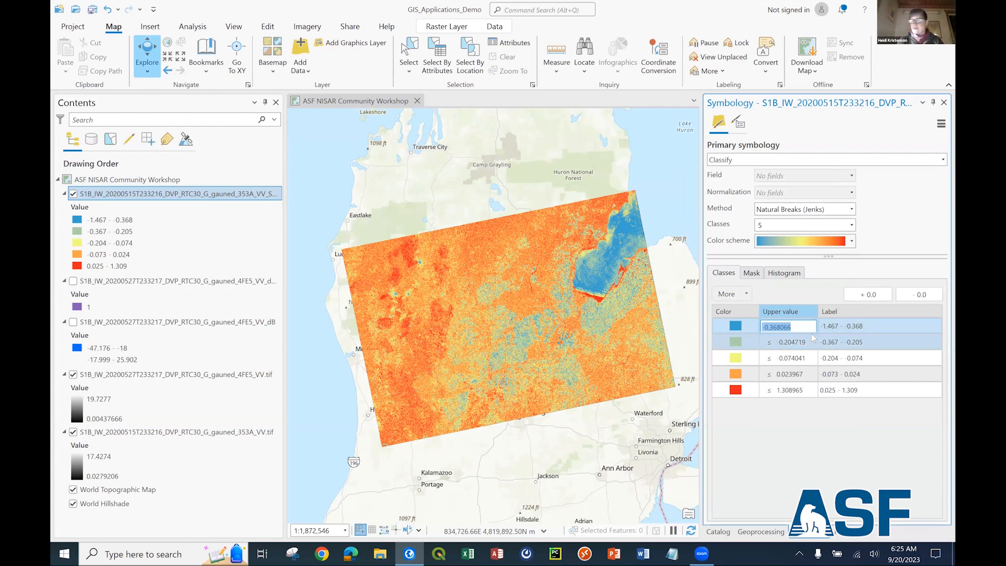
pyautogui.write('-0.5')
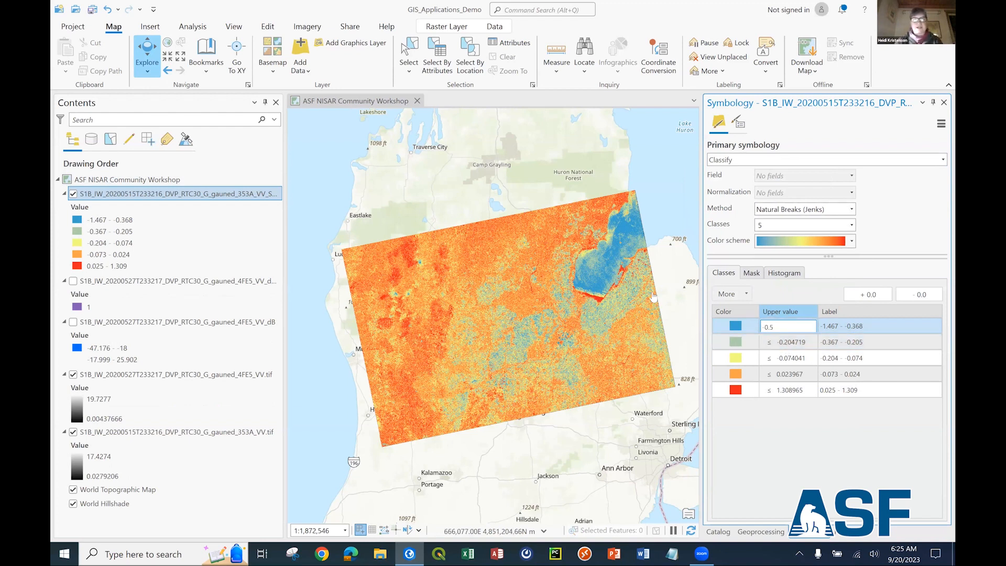
pyautogui.click(802, 348)
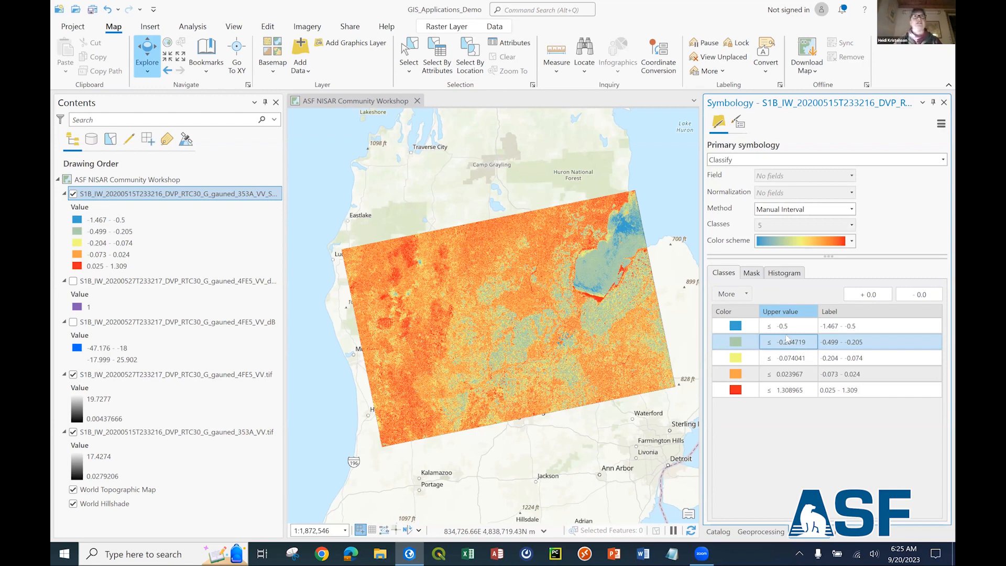
# Set the upper value of the second, green class of the log difference layer to -0.1.
pyautogui.moveTo(788, 347); pyautogui.dragTo(788, 359)
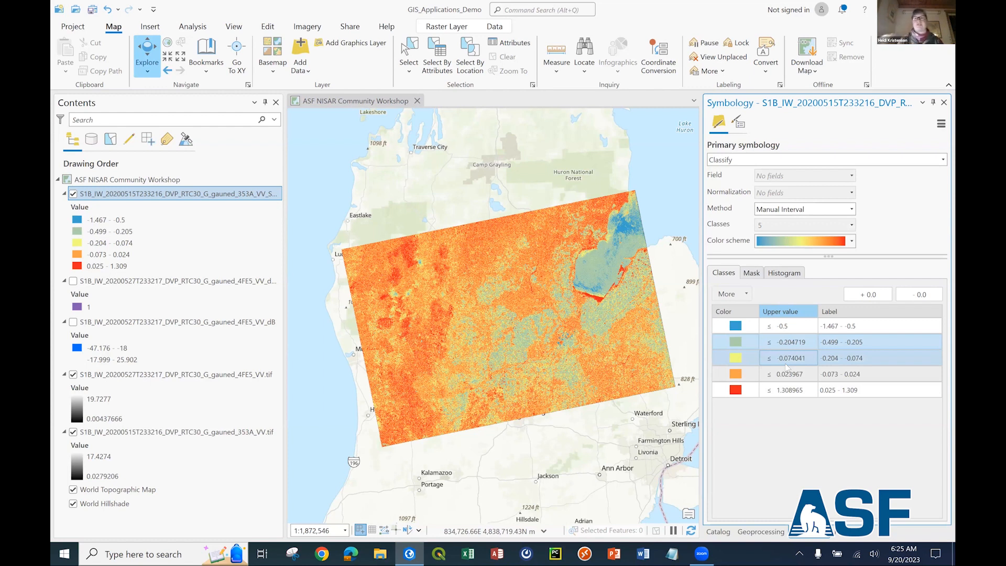
pyautogui.click(783, 346)
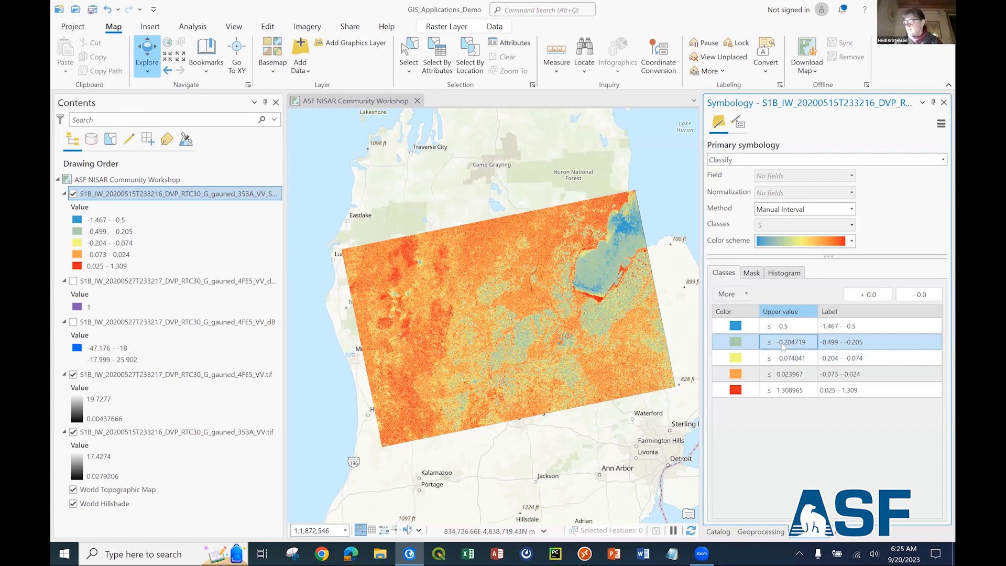
pyautogui.click(785, 347)
pyautogui.press('BackSpace')
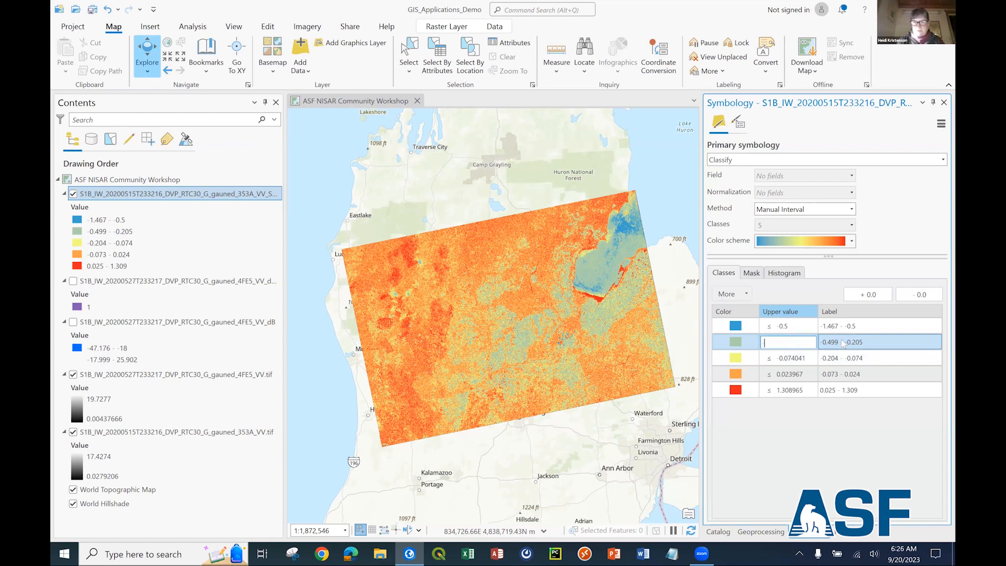
pyautogui.write('-0.1')
pyautogui.click(815, 359)
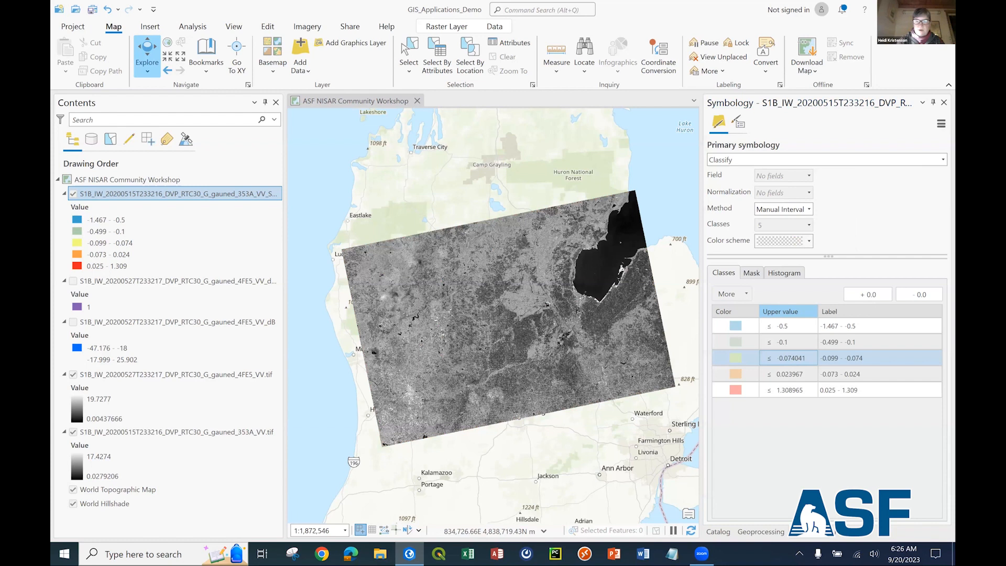
# Set the upper value of the yellow class to 0.1 and of the orange class to 0.3.
pyautogui.doubleClick(789, 359)
pyautogui.write('0.1')
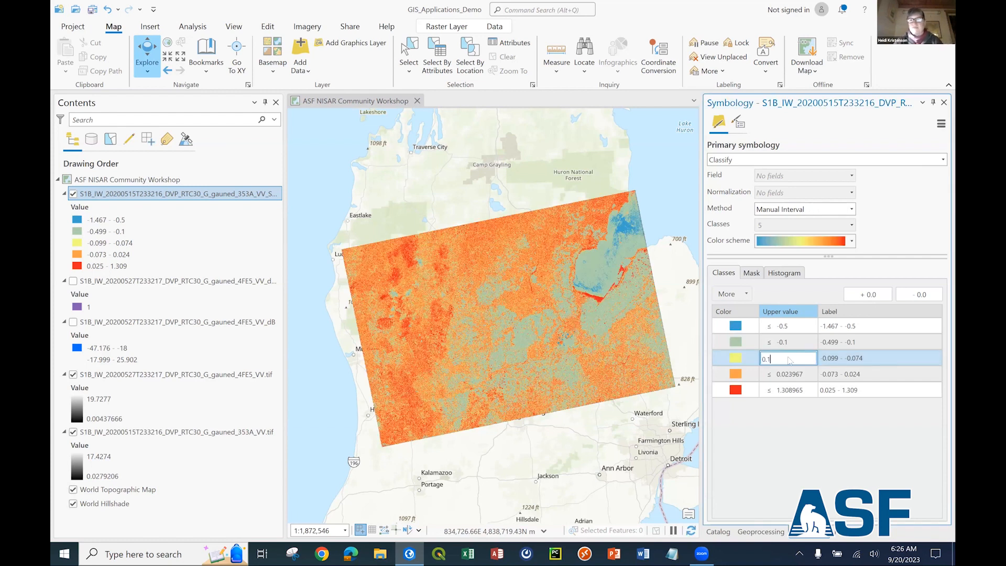
pyautogui.click(822, 362)
pyautogui.write('0.3')
pyautogui.click(821, 361)
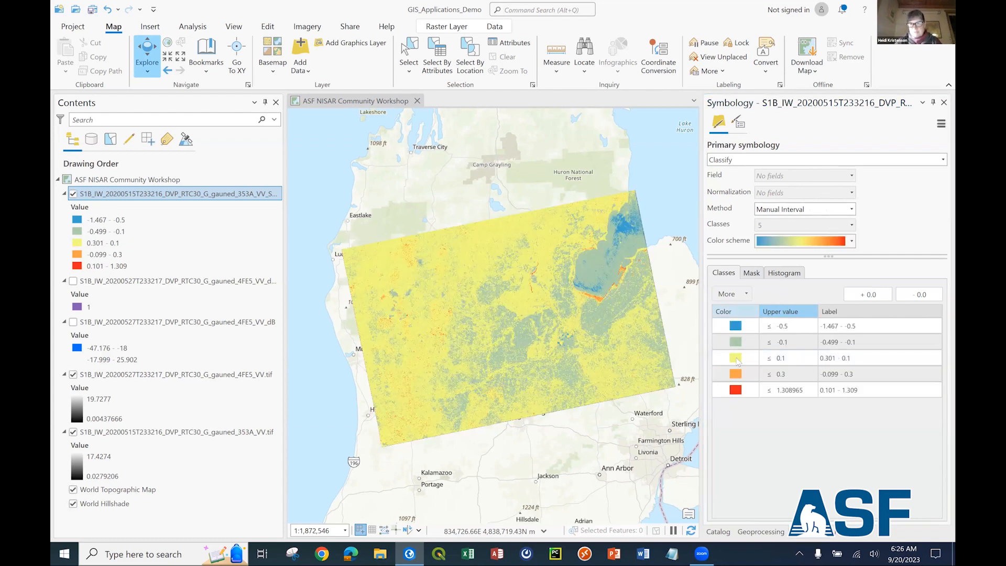
# Change the color of the middle log difference class, with upper value 0.1, to a pale yellow.
pyautogui.click(737, 360)
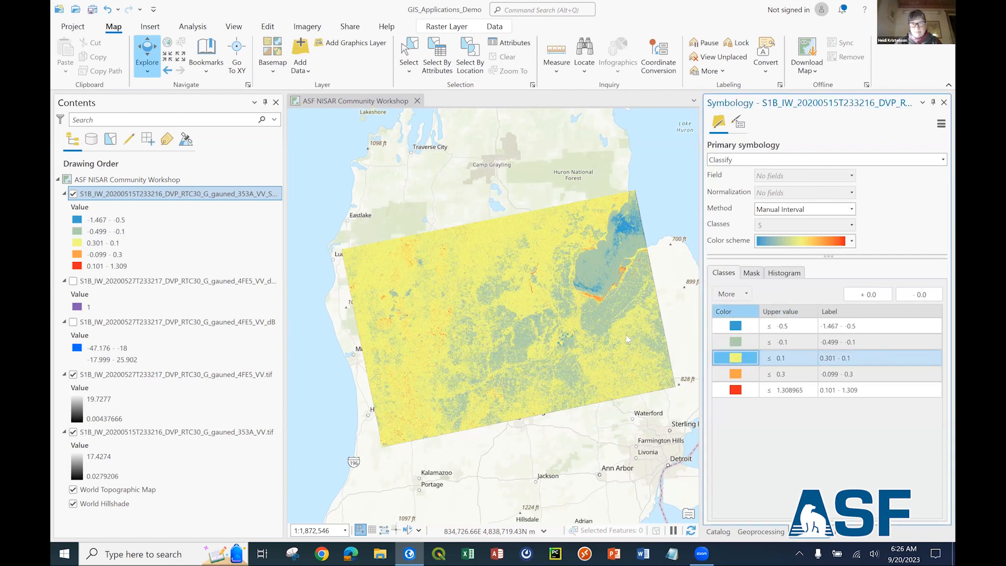
pyautogui.click(688, 346)
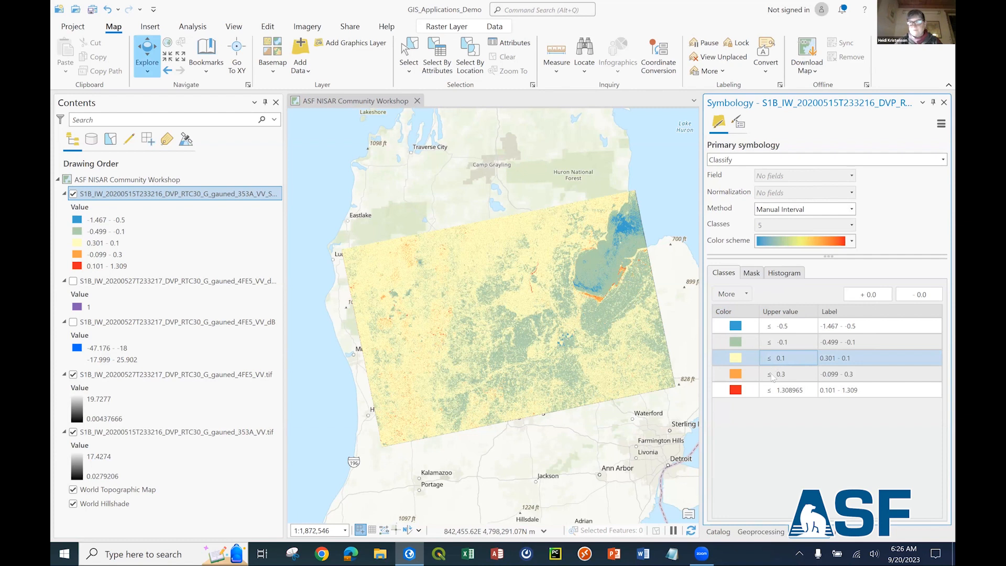
pyautogui.click(766, 345)
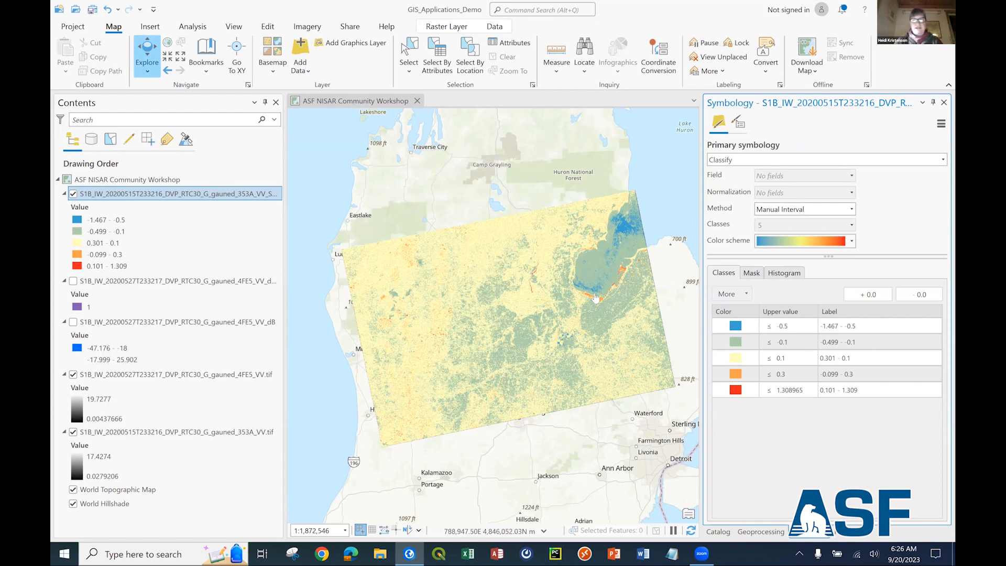
pyautogui.click(736, 343)
# Zoom in on the river reservoirs and examine the log difference classes there against the class breaks.
pyautogui.scroll(1, 578, 310)
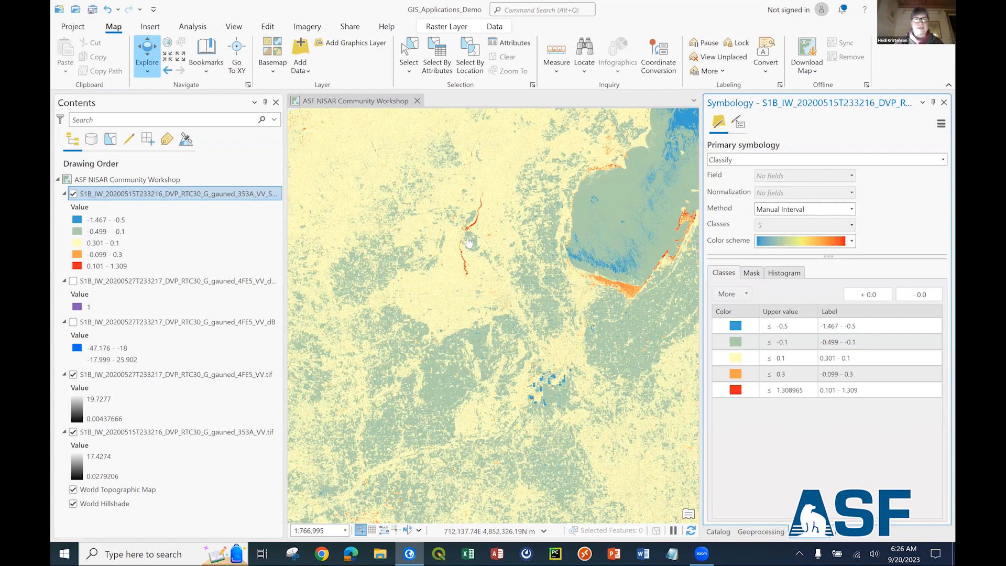
pyautogui.scroll(2, 467, 236)
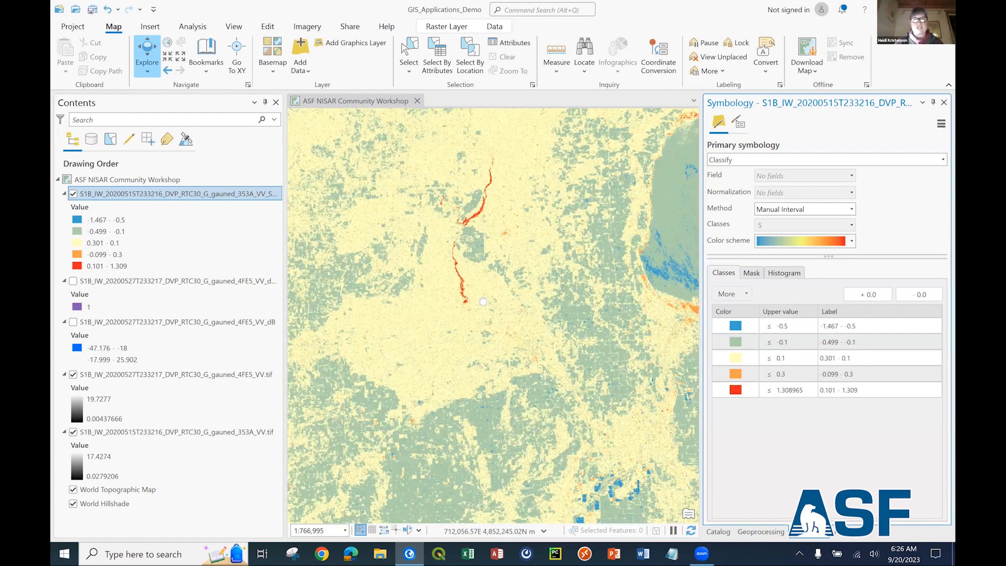
pyautogui.scroll(4, 536, 277)
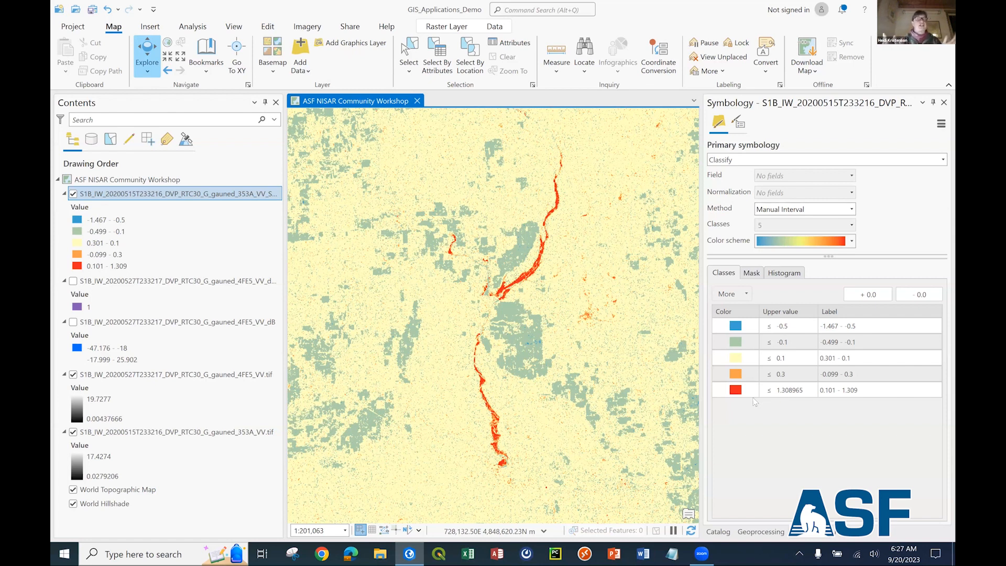
pyautogui.click(751, 396)
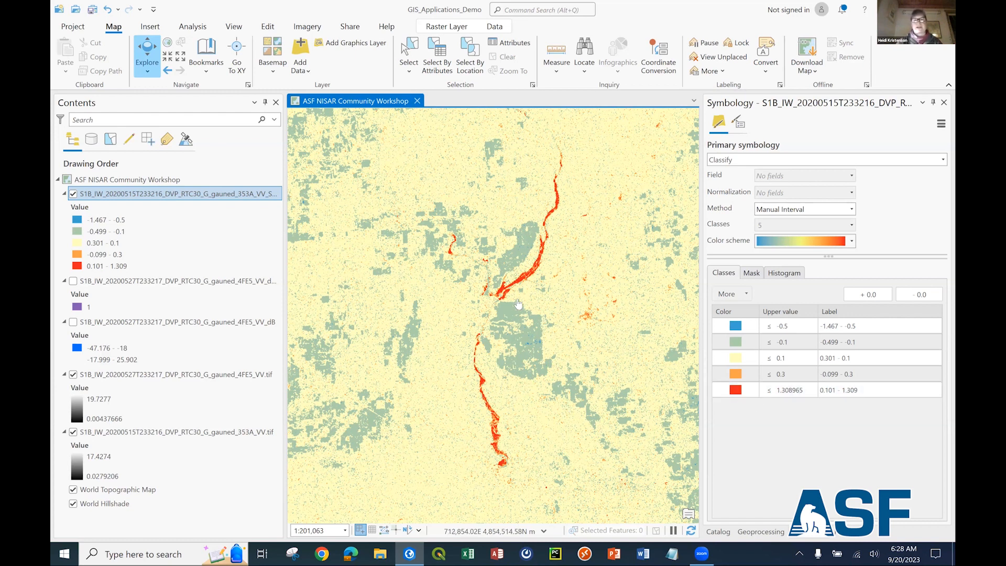
pyautogui.scroll(-1, 519, 301)
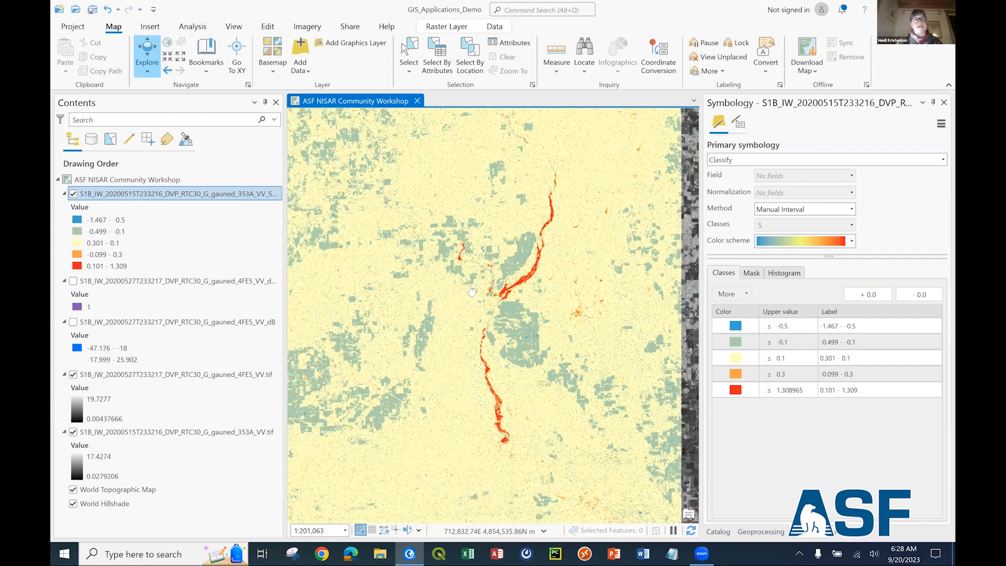
# Examine the blue log difference patches among the fields south of the bay, comparing them with the surrounding classes.
pyautogui.scroll(-5, 594, 182)
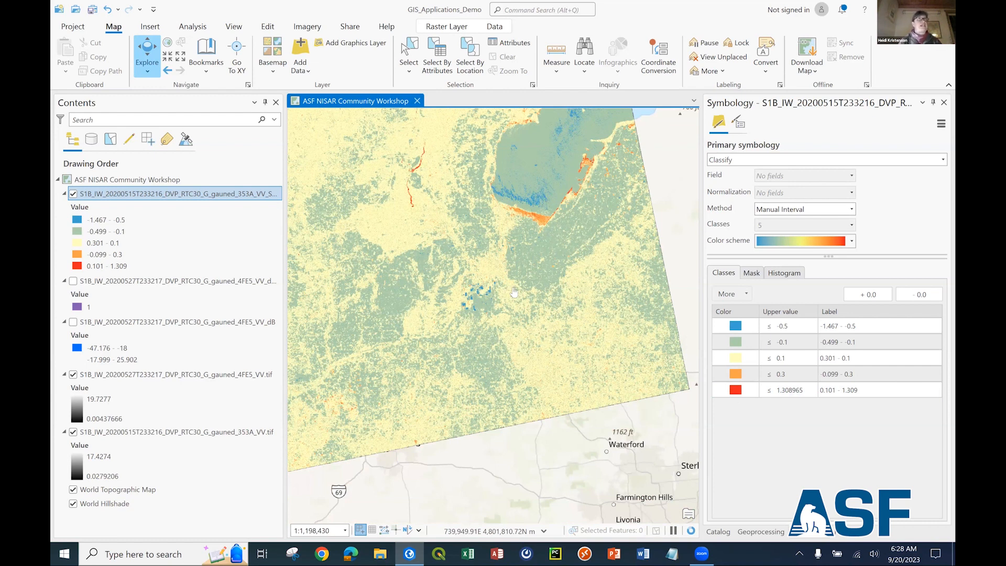
pyautogui.scroll(6, 514, 292)
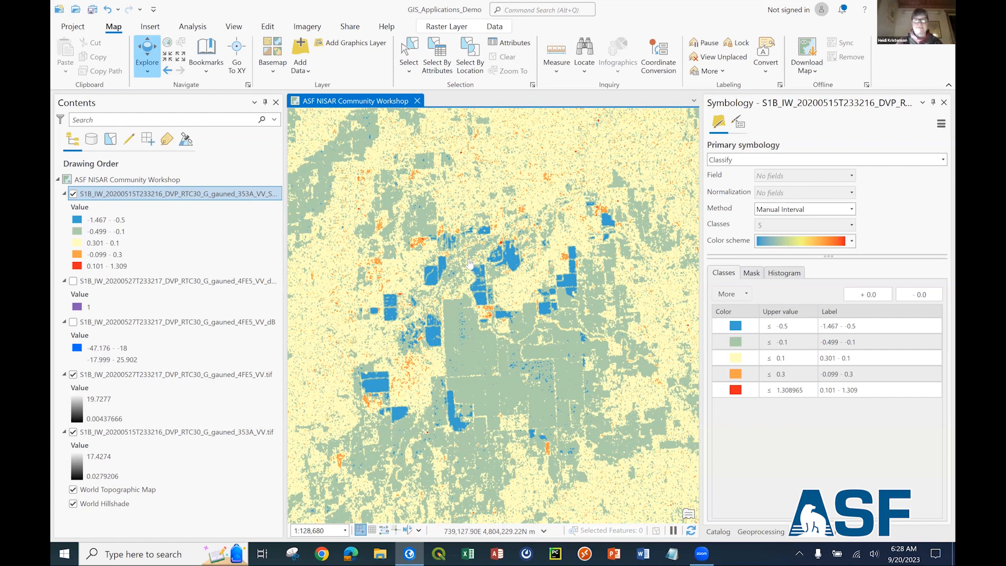
pyautogui.scroll(-1, 470, 265)
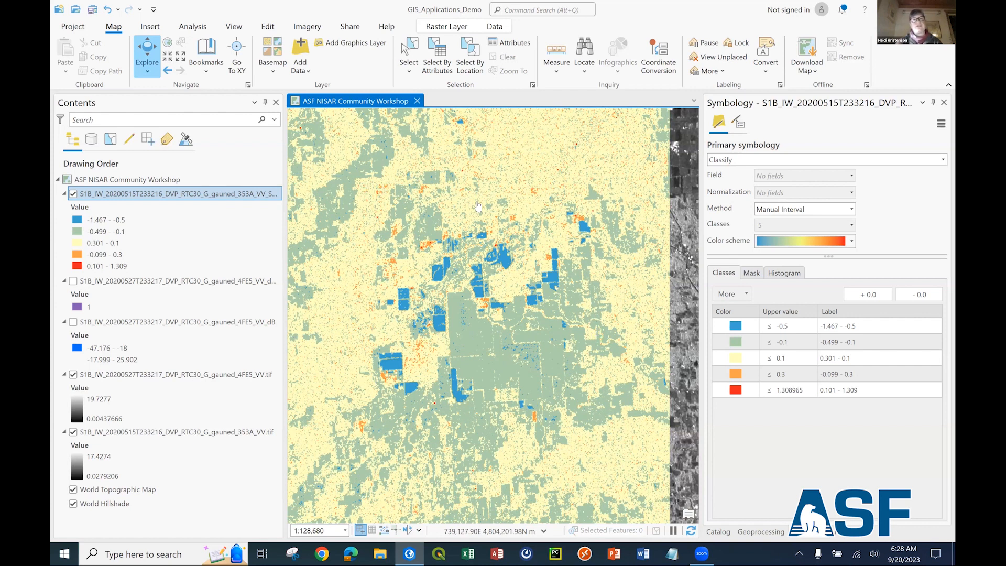
pyautogui.scroll(-3, 471, 260)
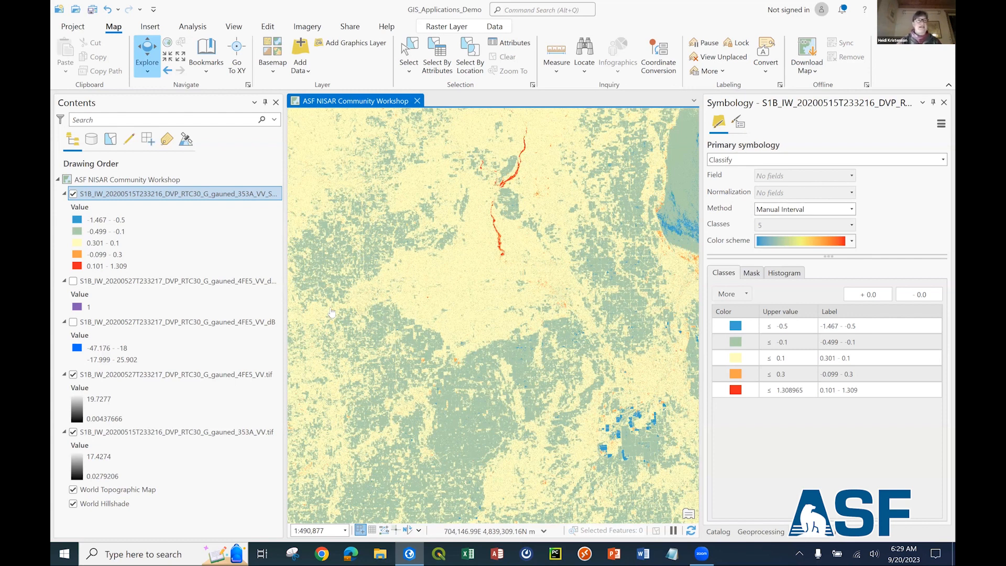
# Examine the red and orange log difference patches in the western part of the scene.
pyautogui.scroll(-2, 336, 299)
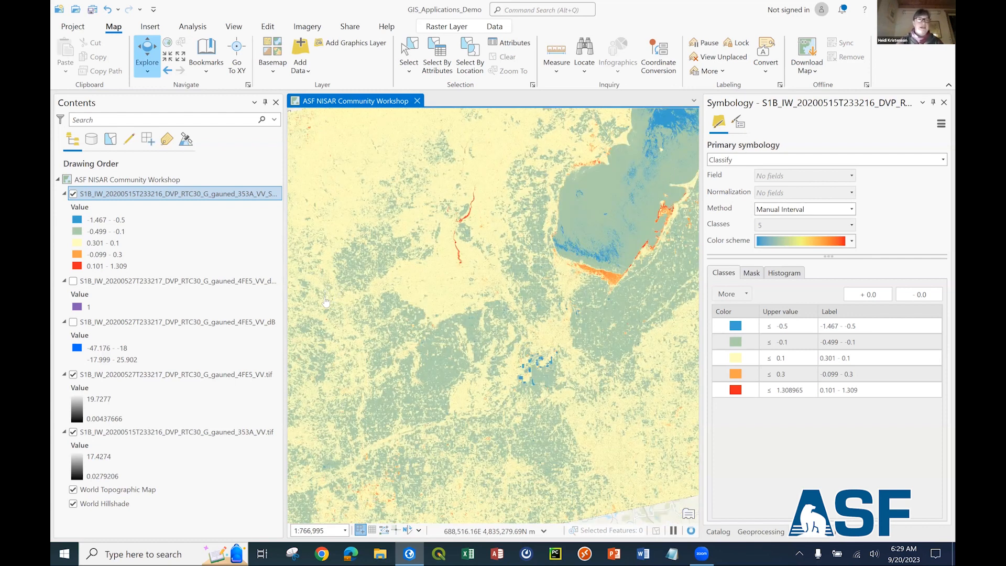
pyautogui.scroll(-2, 361, 300)
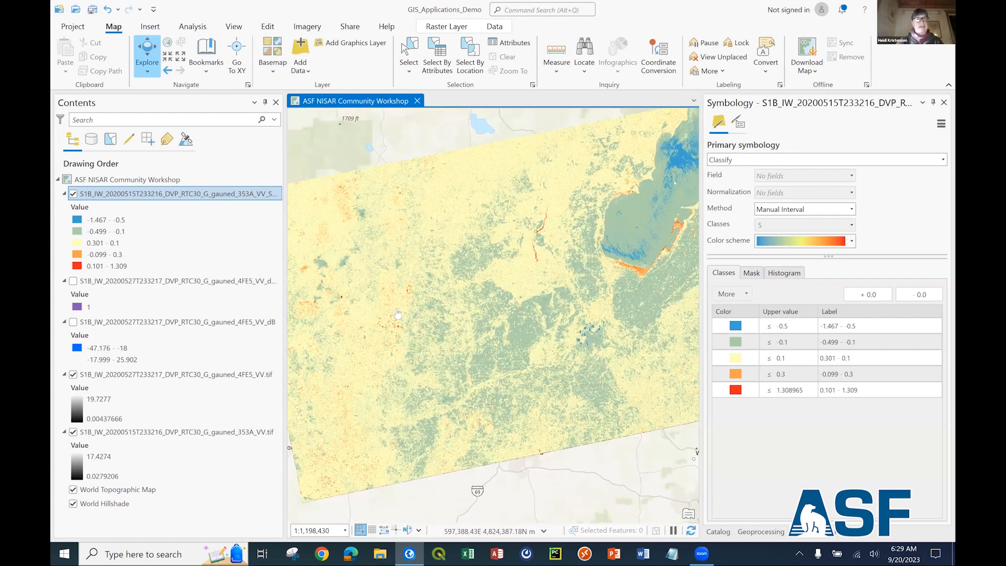
pyautogui.scroll(10, 391, 310)
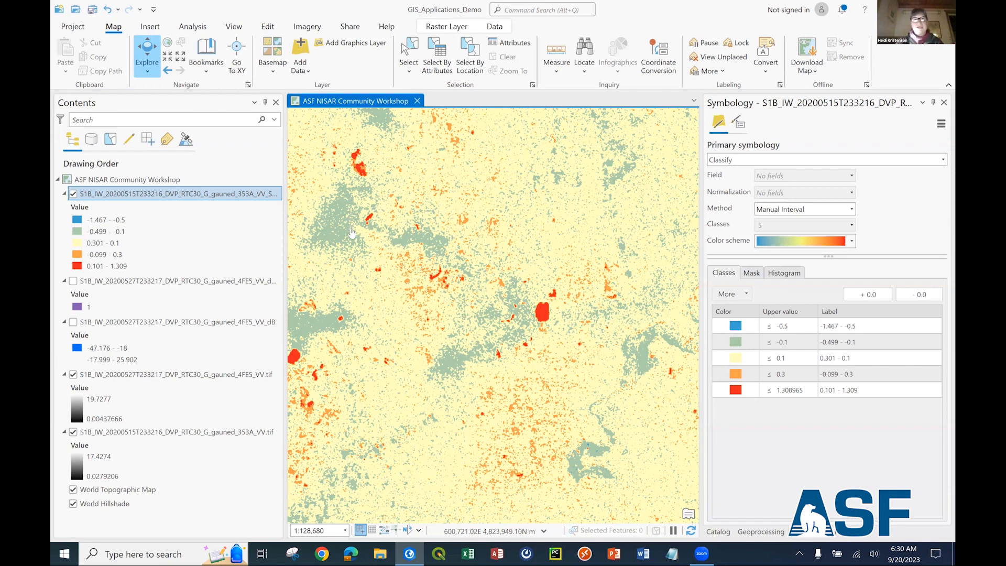
pyautogui.scroll(-1, 480, 315)
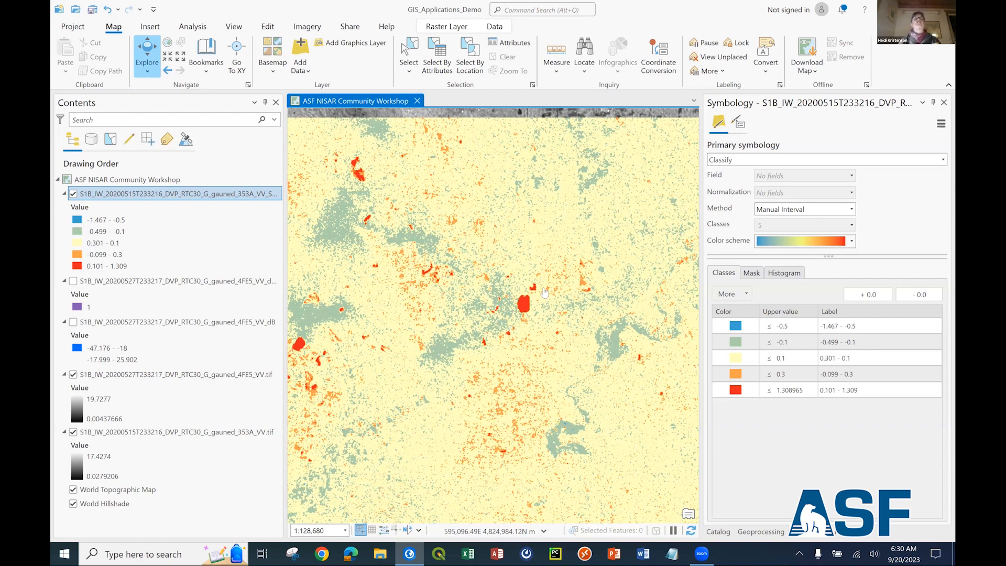
pyautogui.scroll(-3, 545, 292)
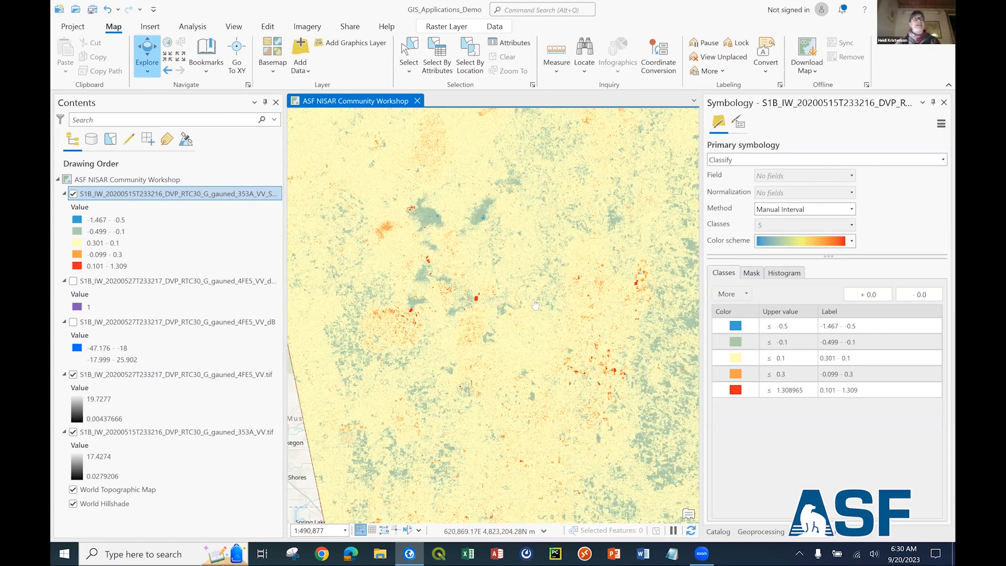
# Examine the blue, green and orange log difference classes over the bay and along its southern shoreline.
pyautogui.scroll(-3, 535, 304)
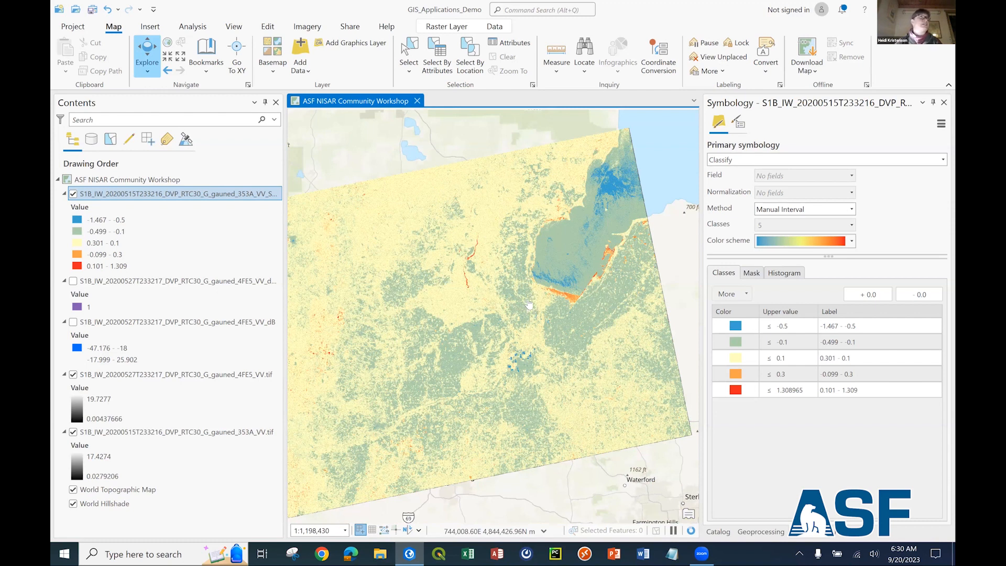
pyautogui.moveTo(536, 302); pyautogui.dragTo(515, 318)
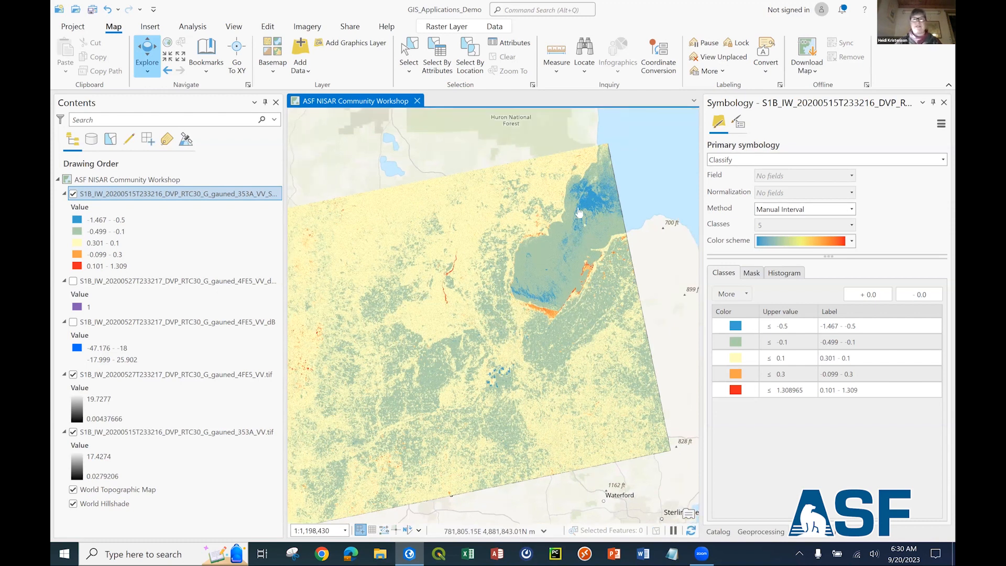
pyautogui.scroll(1, 629, 202)
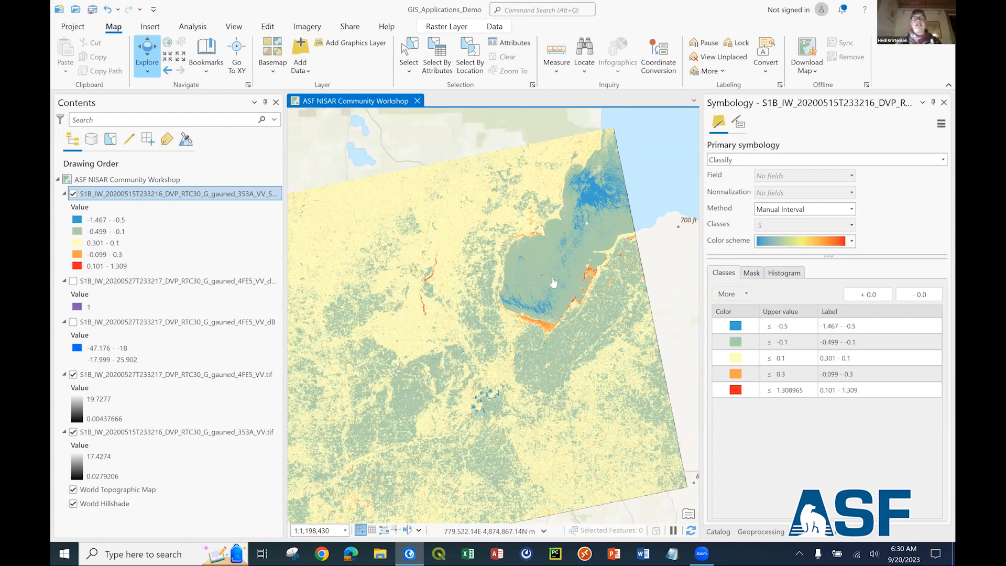
pyautogui.scroll(5, 553, 283)
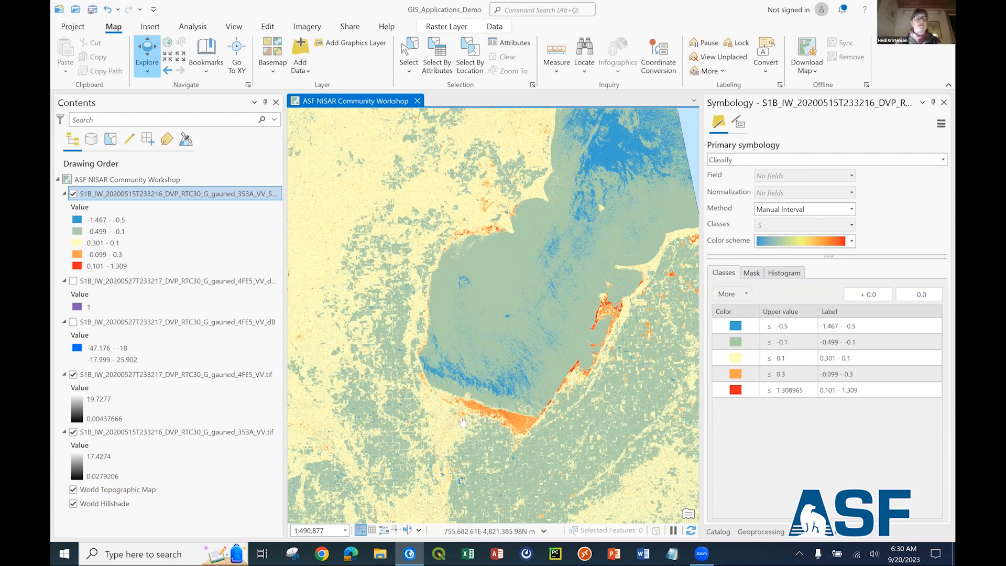
pyautogui.moveTo(452, 453); pyautogui.dragTo(456, 418)
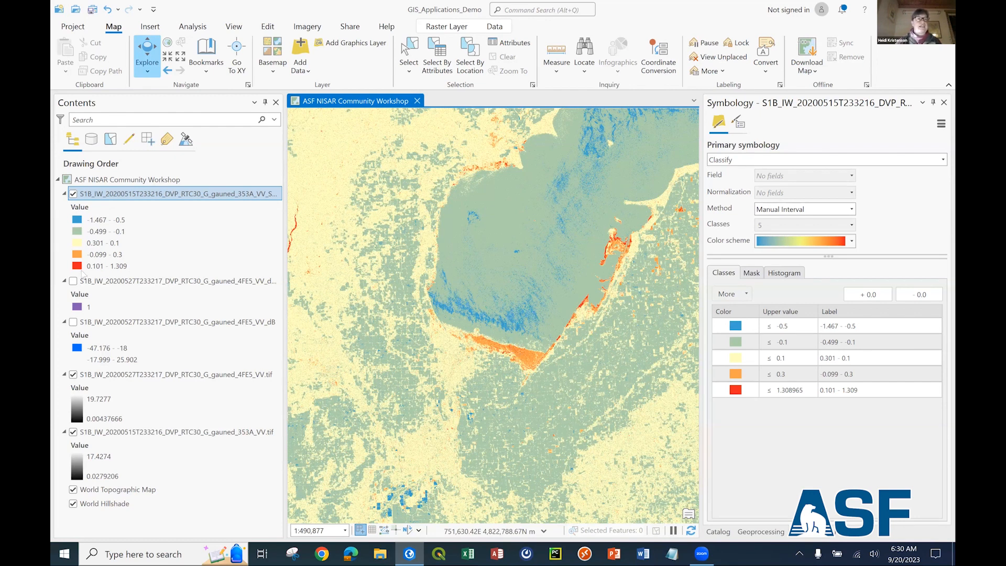
# Hide the log difference and 20200527 VV layers and inspect the bay's southern shore in the 20200515 VV raster.
pyautogui.moveTo(507, 341); pyautogui.dragTo(464, 427)
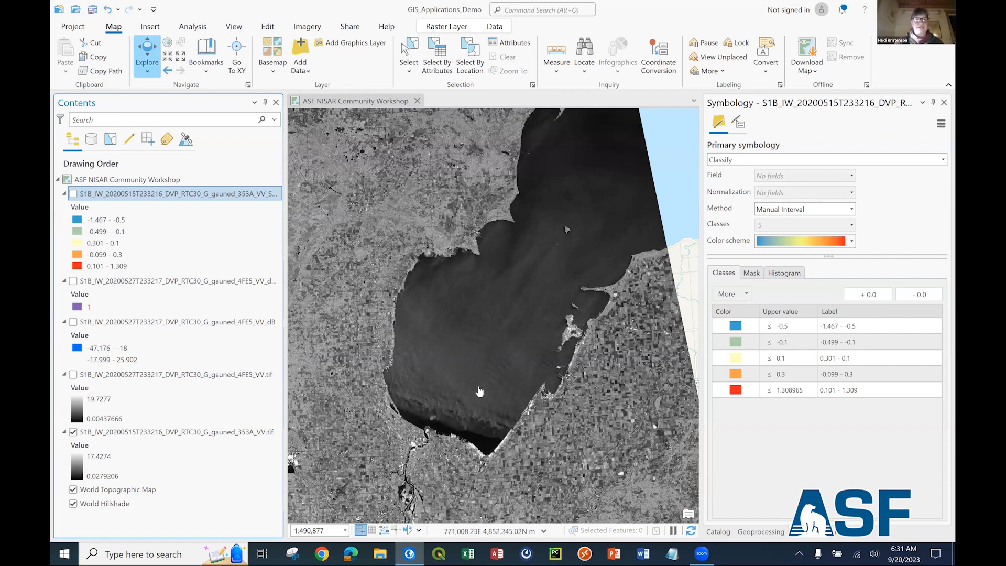
pyautogui.scroll(2, 479, 388)
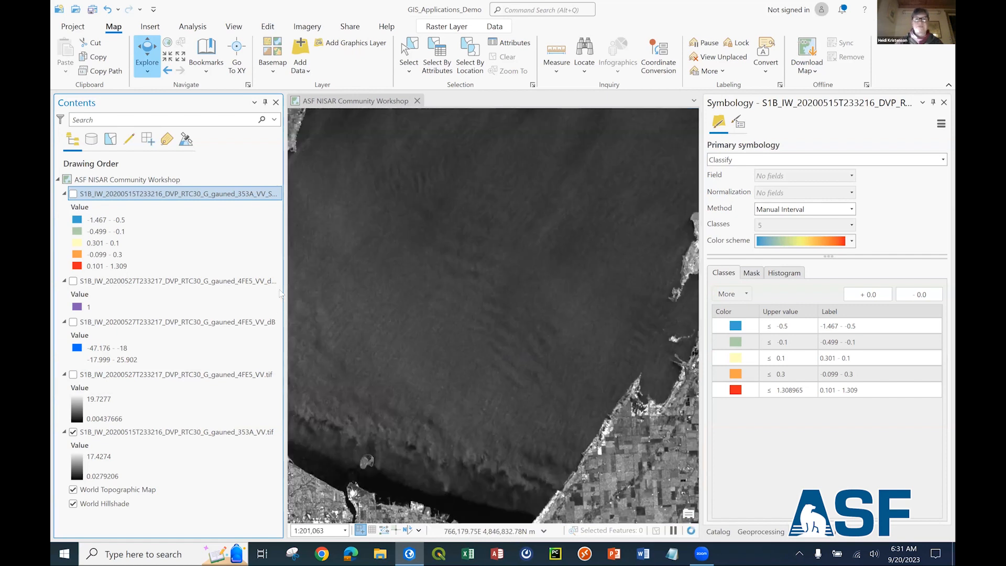
pyautogui.moveTo(464, 398); pyautogui.dragTo(538, 272)
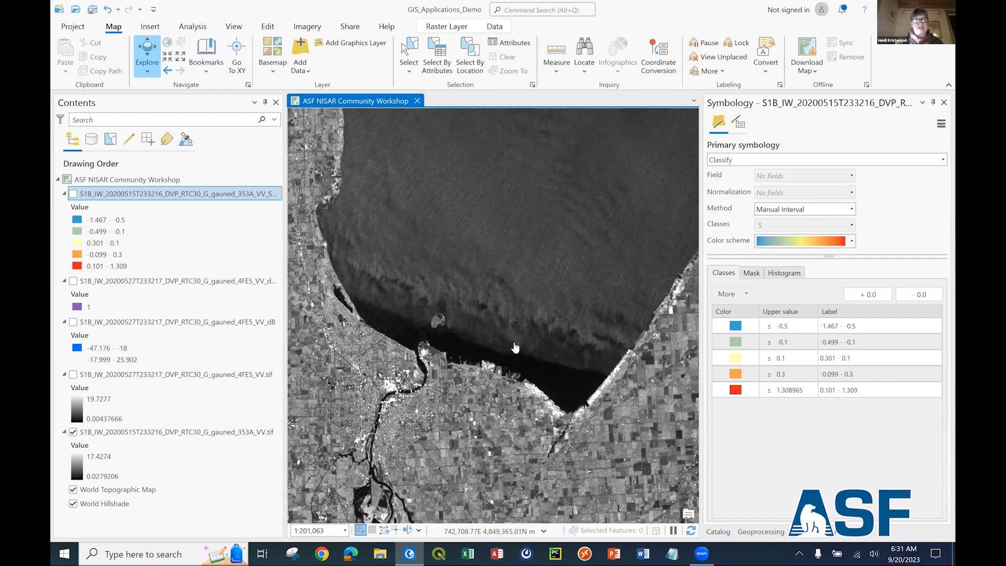
# Show the log difference layer again and compare its classes along the bay's southern shore with the radar backscatter.
pyautogui.click(73, 193)
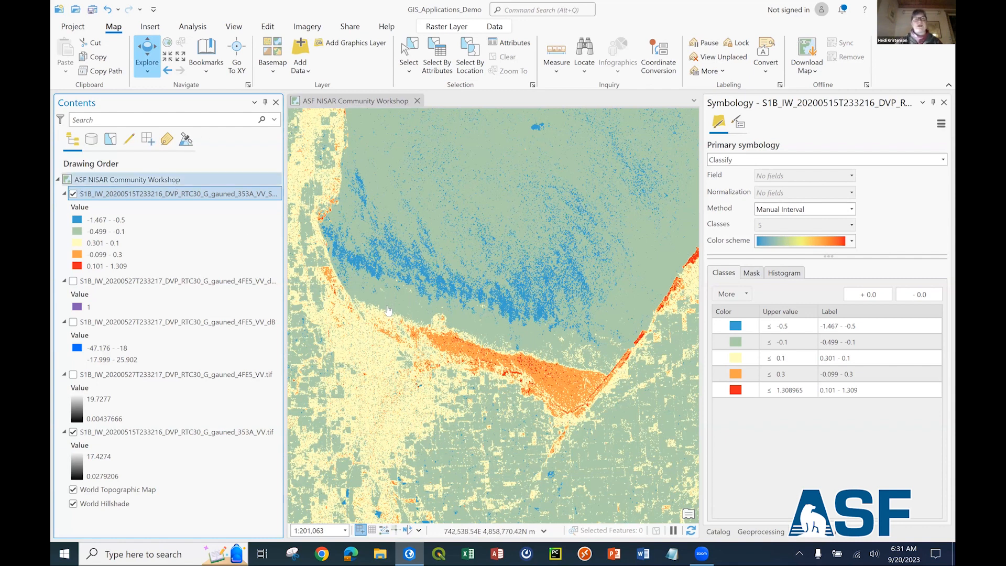
pyautogui.scroll(-1, 413, 317)
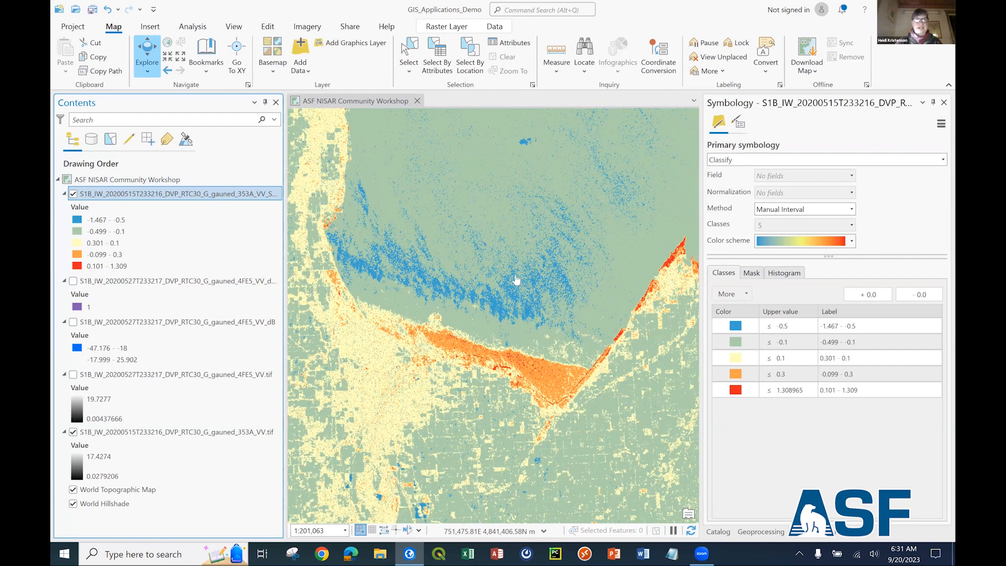
# Hide the log difference and 20200527 dB layers to inspect the fields south of the bay in the 20200515 VV raster.
pyautogui.scroll(-4, 439, 286)
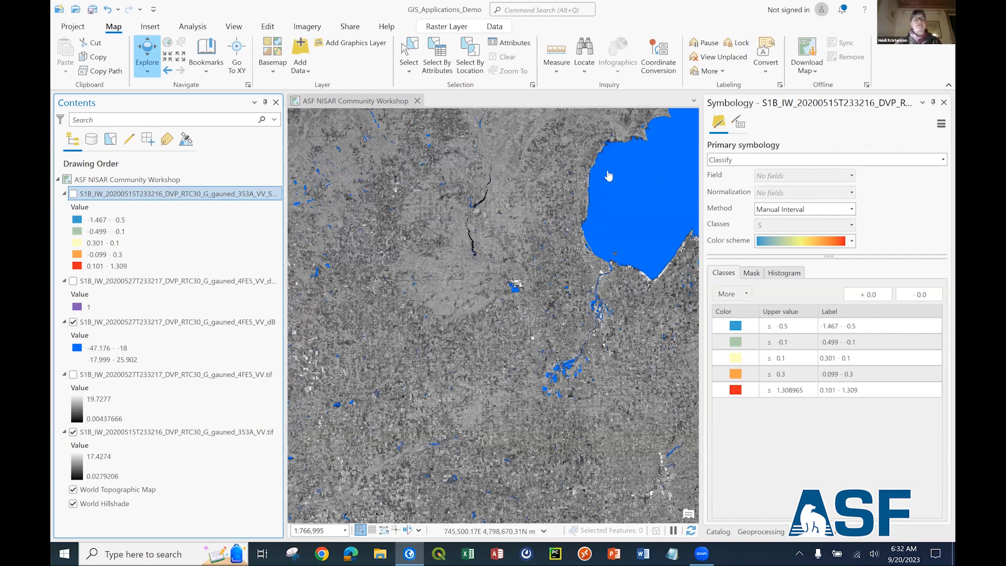
pyautogui.click(74, 322)
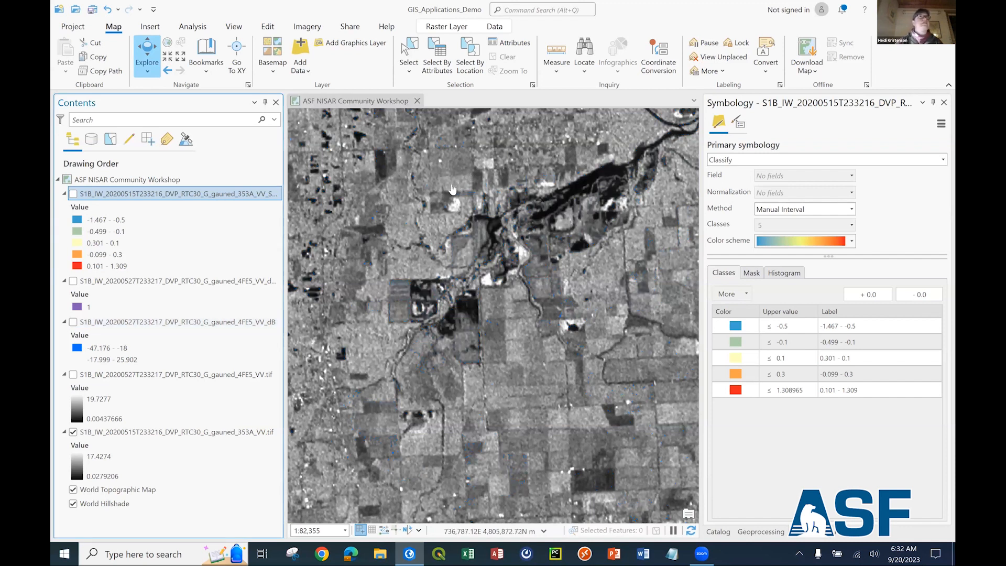
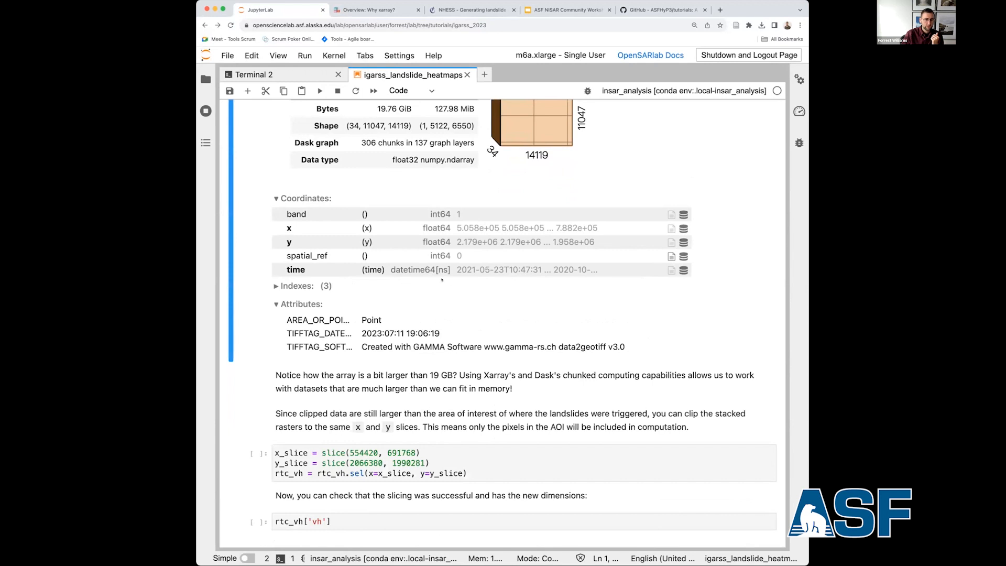
# Re-run the gdf.explore cell to redraw the interactive map of the Haiti scene boundaries in black without fill.
pyautogui.scroll(5, 348, 304)
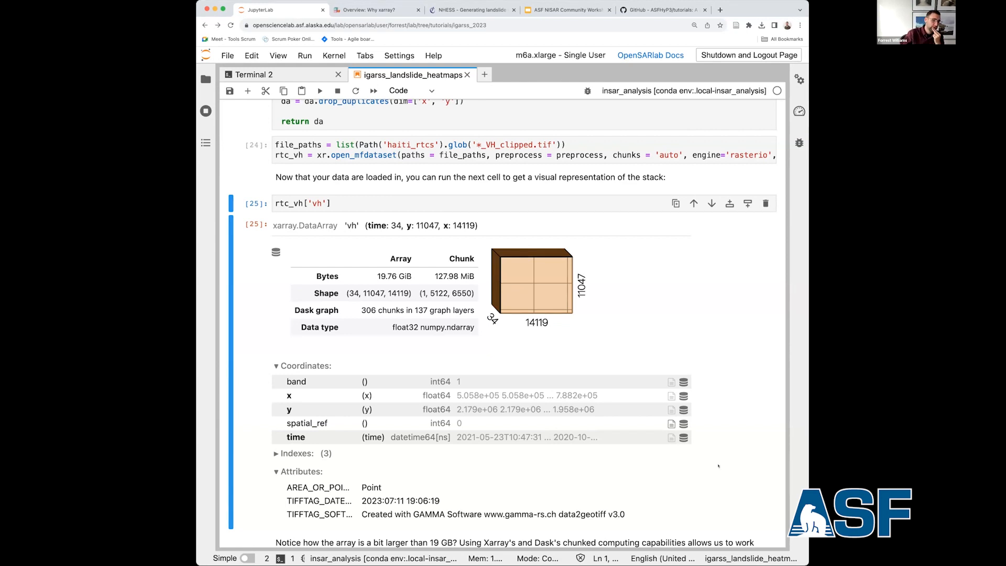
pyautogui.scroll(-5, 443, 376)
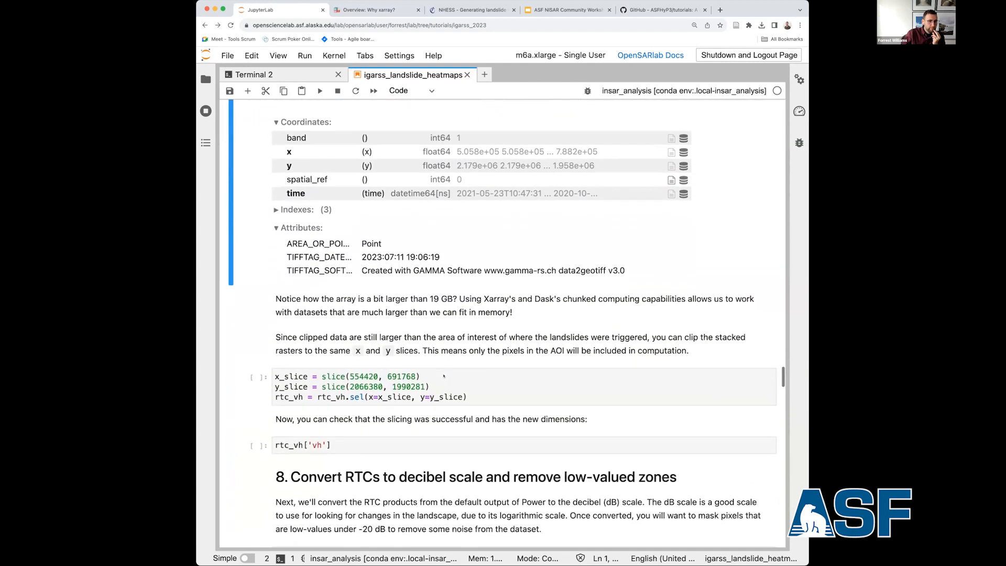
pyautogui.scroll(5, 444, 376)
pyautogui.scroll(-3, 444, 375)
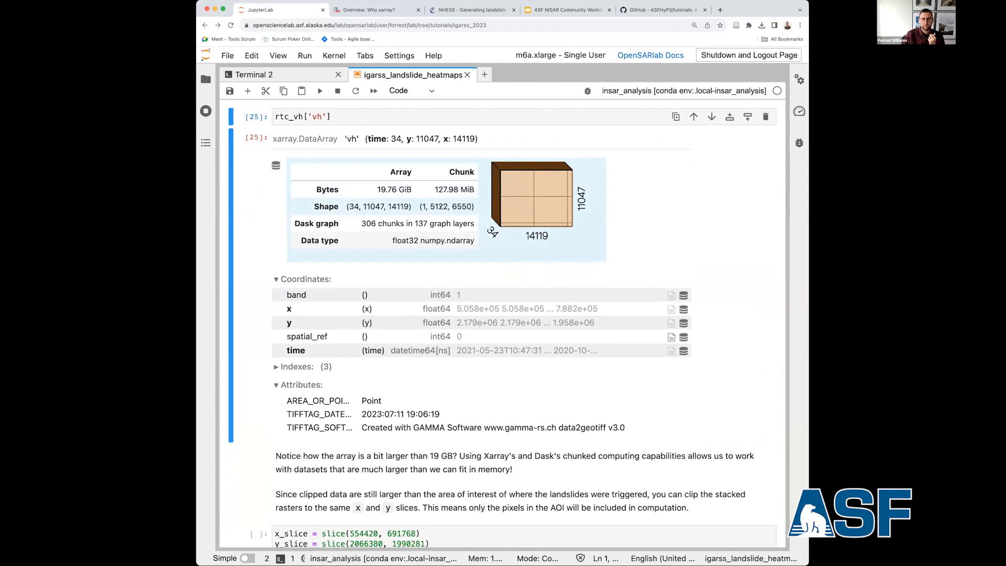
pyautogui.scroll(20, 440, 207)
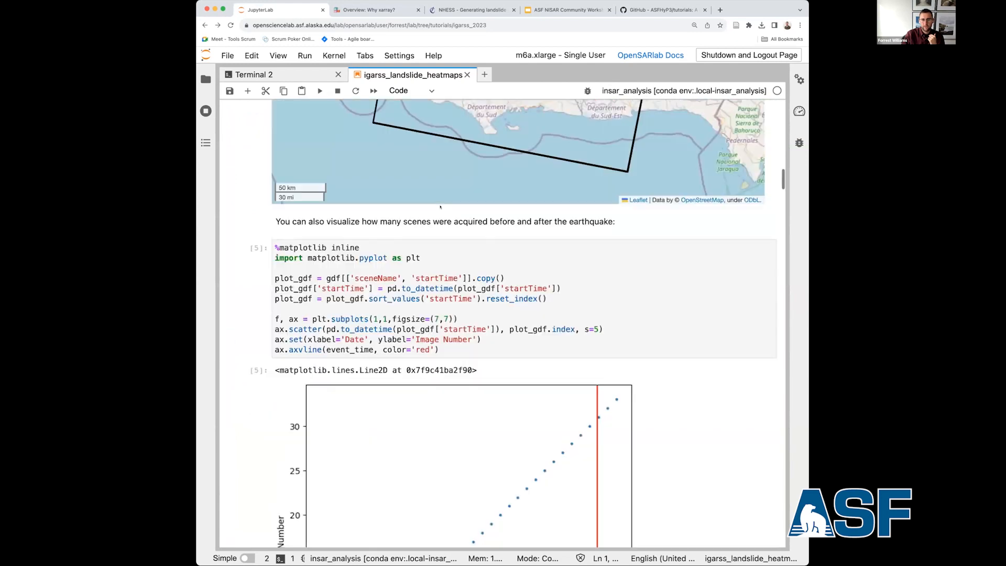
pyautogui.scroll(5, 440, 207)
pyautogui.scroll(5, 321, 240)
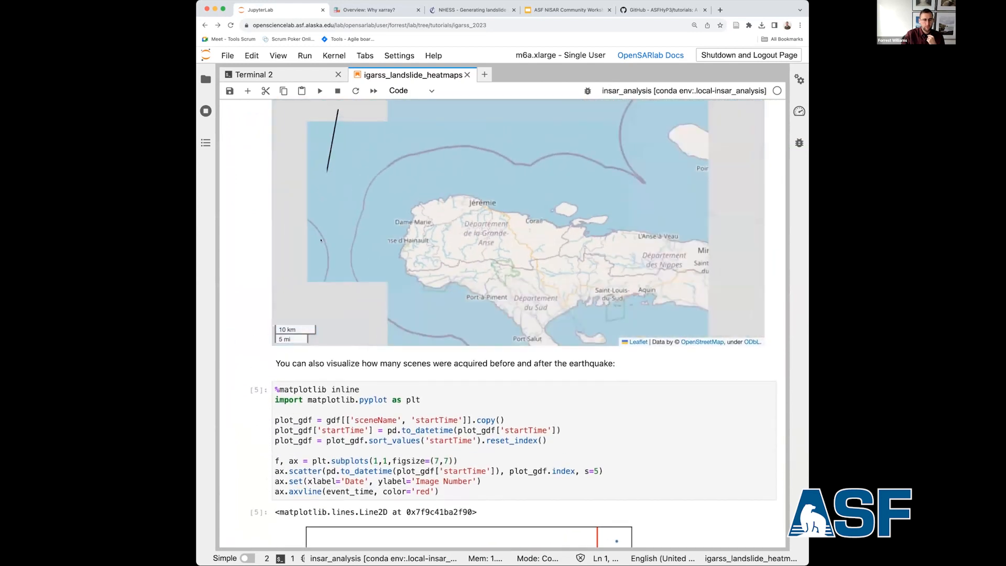
pyautogui.scroll(4, 252, 227)
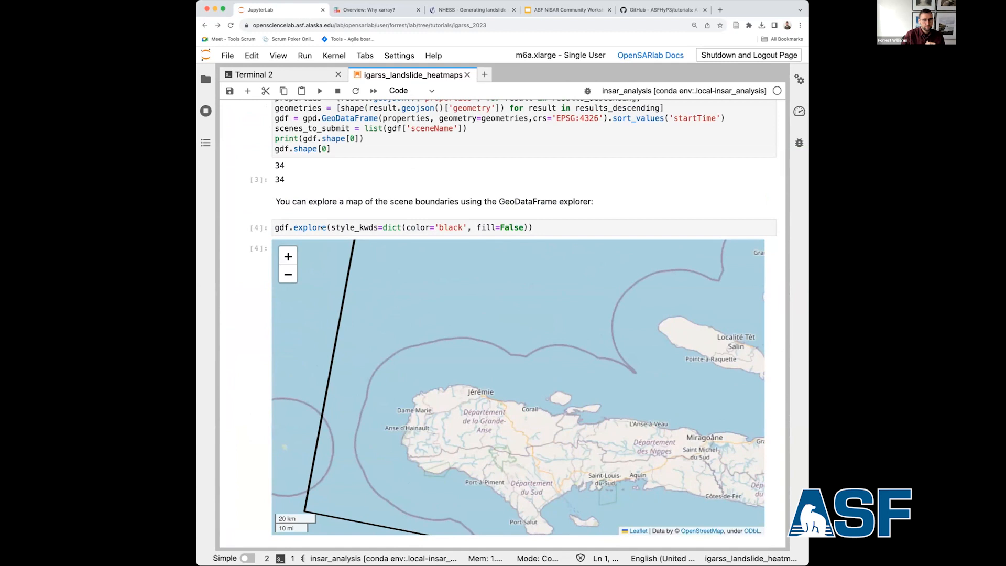
pyautogui.click(322, 227)
pyautogui.hotkey('shift', 'Return')
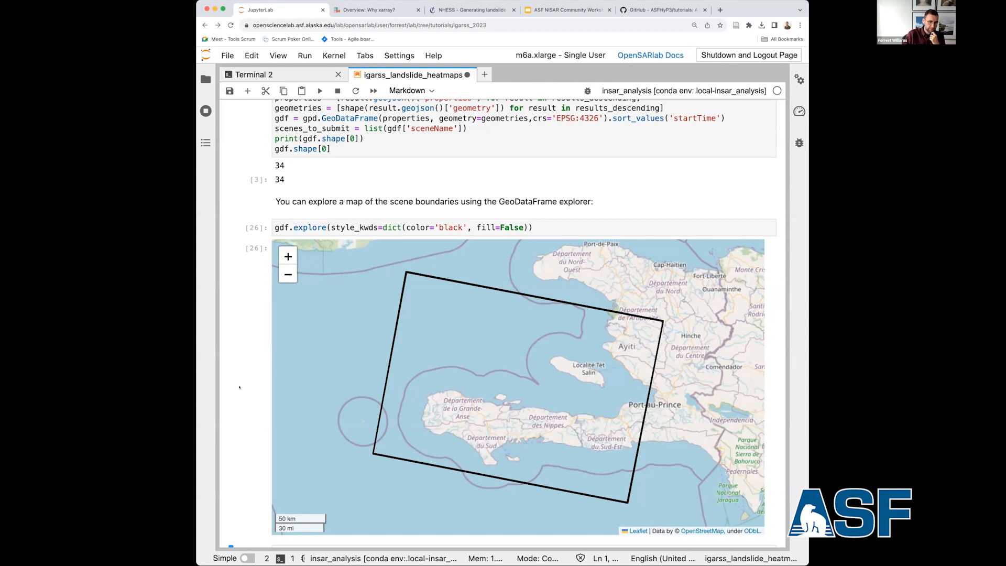
# Clip the rtc_vh stack to x slice 554420–691768 and y slice 2066380–1990281, and display the sliced rtc_vh['vh'] array.
pyautogui.scroll(-12, 239, 387)
pyautogui.scroll(-20, 239, 387)
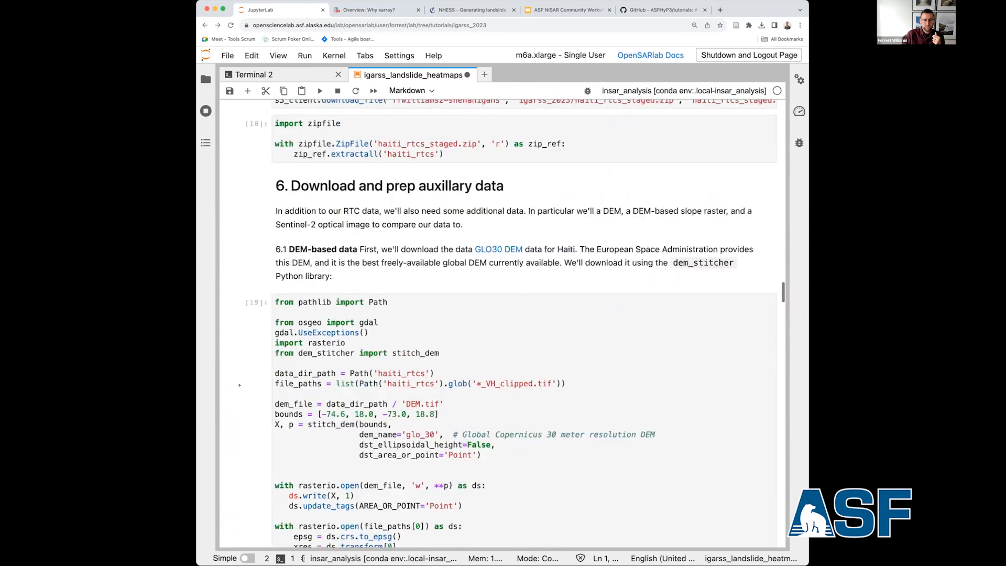
pyautogui.scroll(-20, 239, 386)
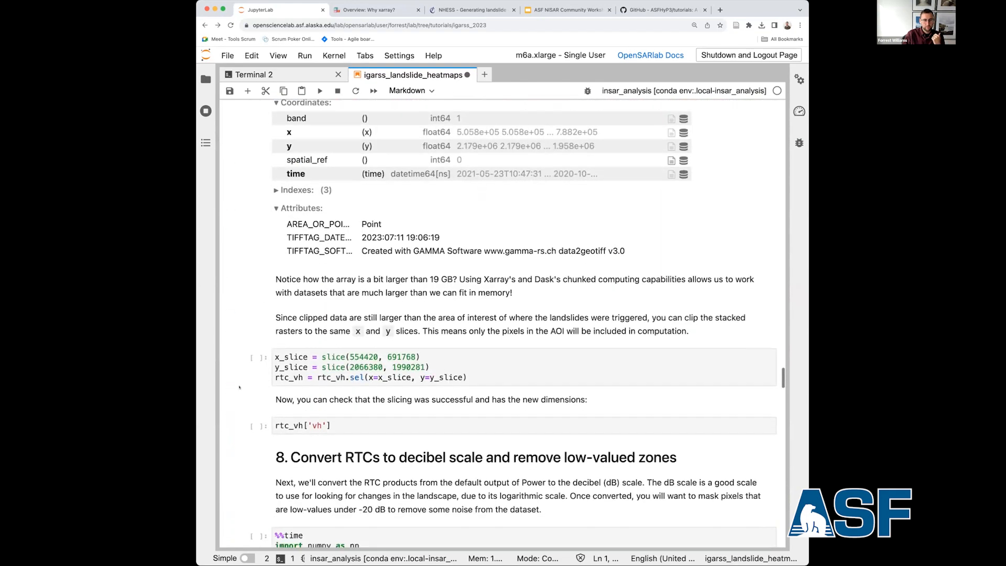
pyautogui.scroll(-1, 240, 387)
pyautogui.scroll(6, 239, 386)
pyautogui.scroll(-3, 240, 386)
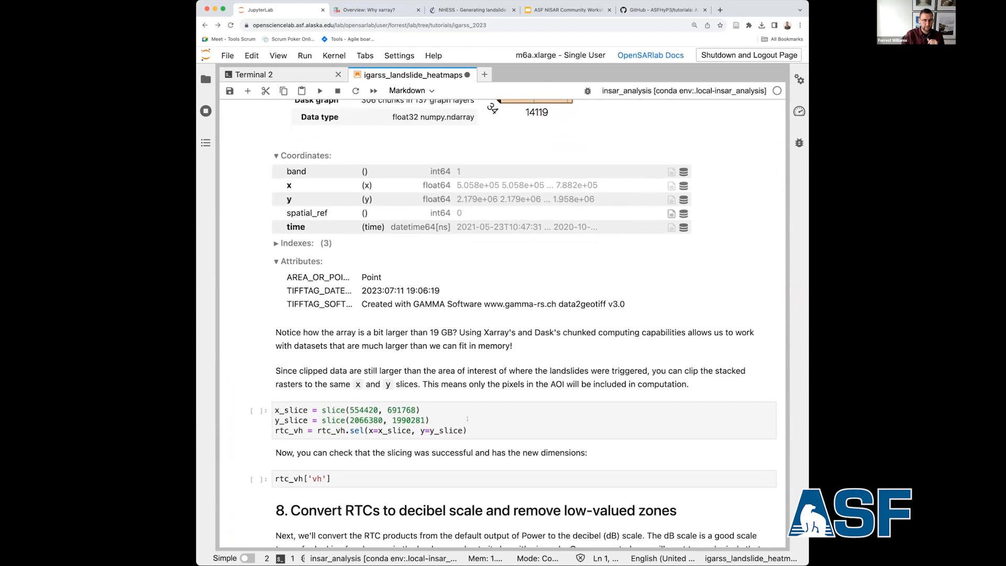
pyautogui.click(462, 418)
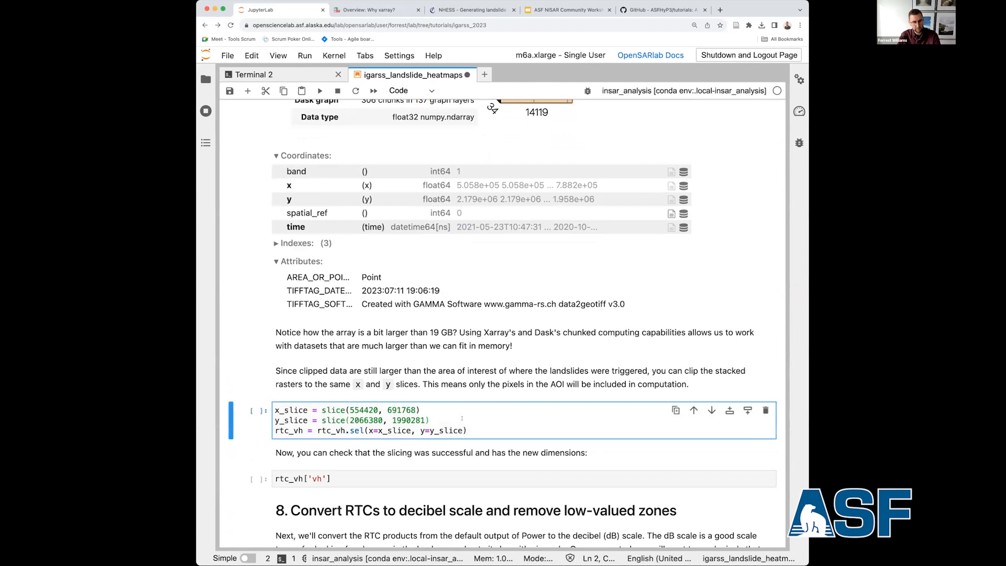
pyautogui.press('Escape')
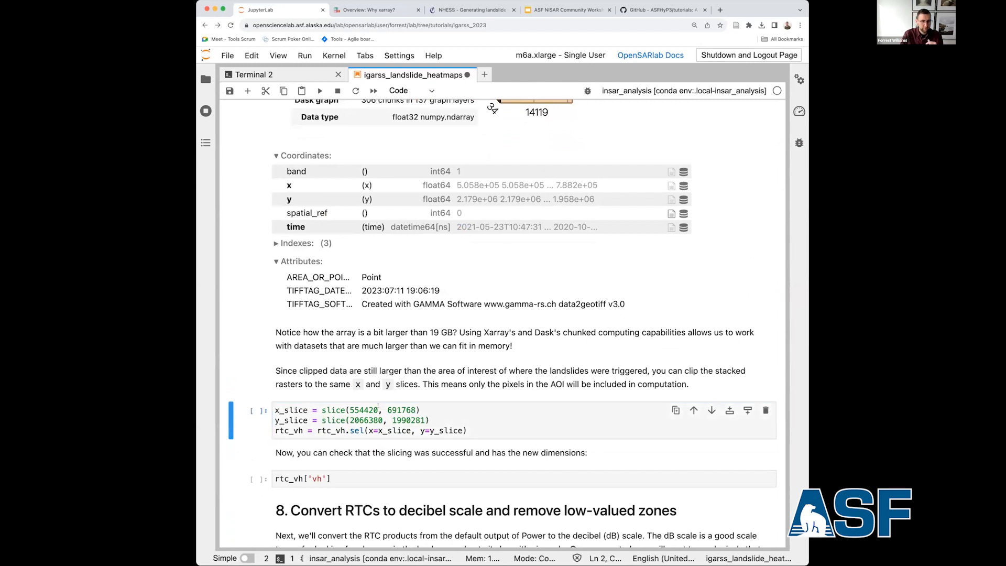
pyautogui.moveTo(350, 410); pyautogui.dragTo(415, 410)
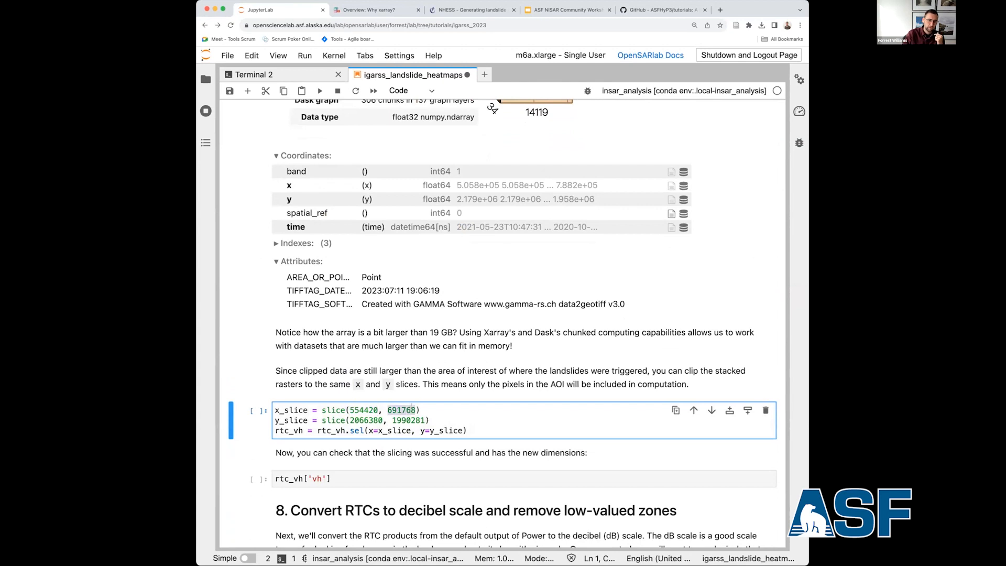
pyautogui.hotkey('shift', 'Return')
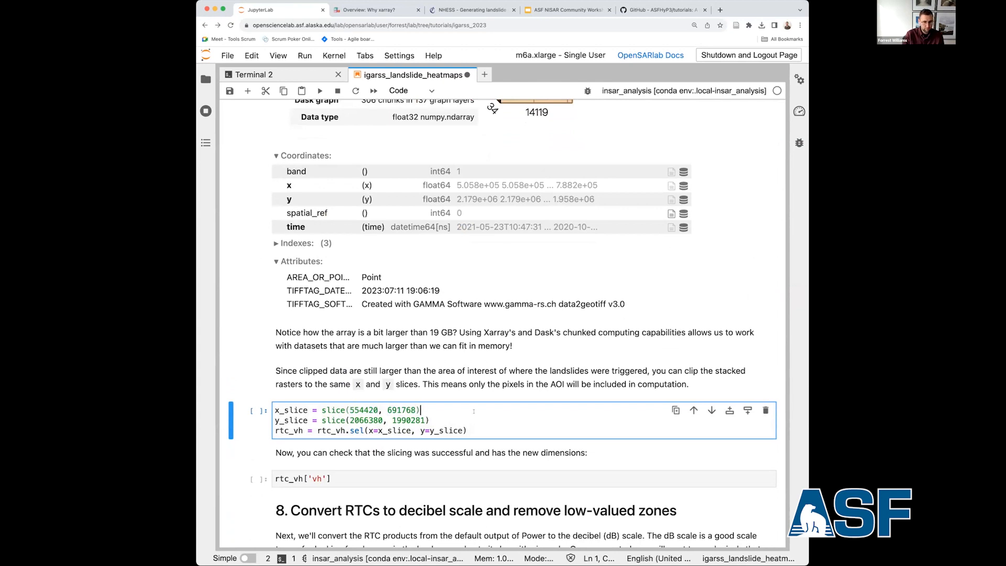
pyautogui.hotkey('shift', 'Return')
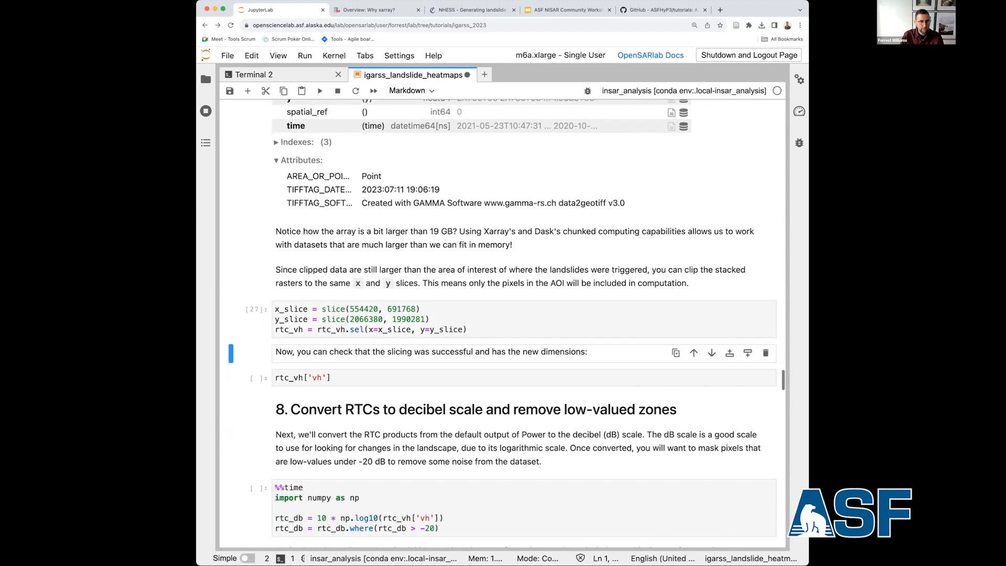
pyautogui.hotkey('shift', 'Return')
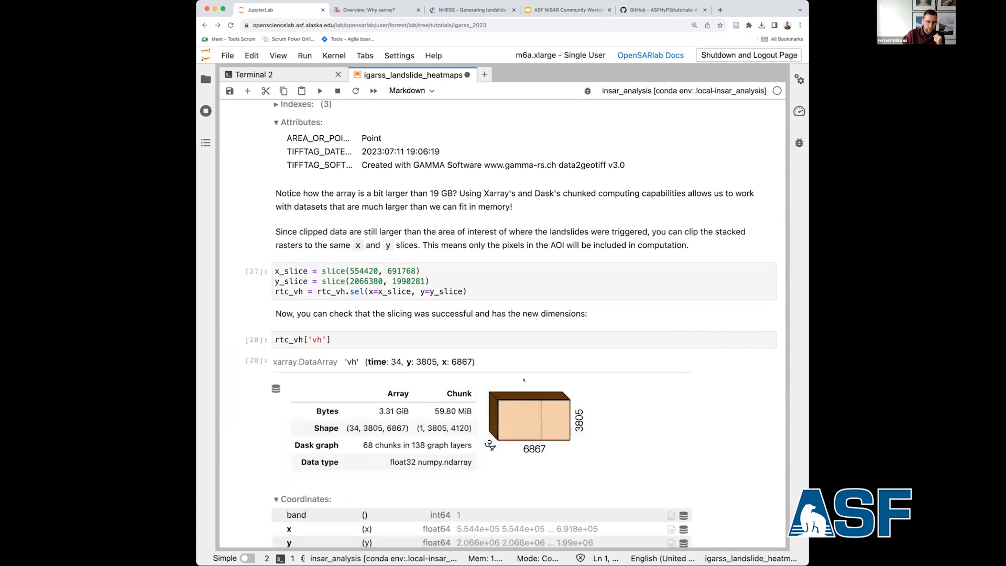
# Compare the size, chunks and time, y and x dimensions of the sliced rtc_vh['vh'] array with the unsliced one.
pyautogui.scroll(-2, 522, 381)
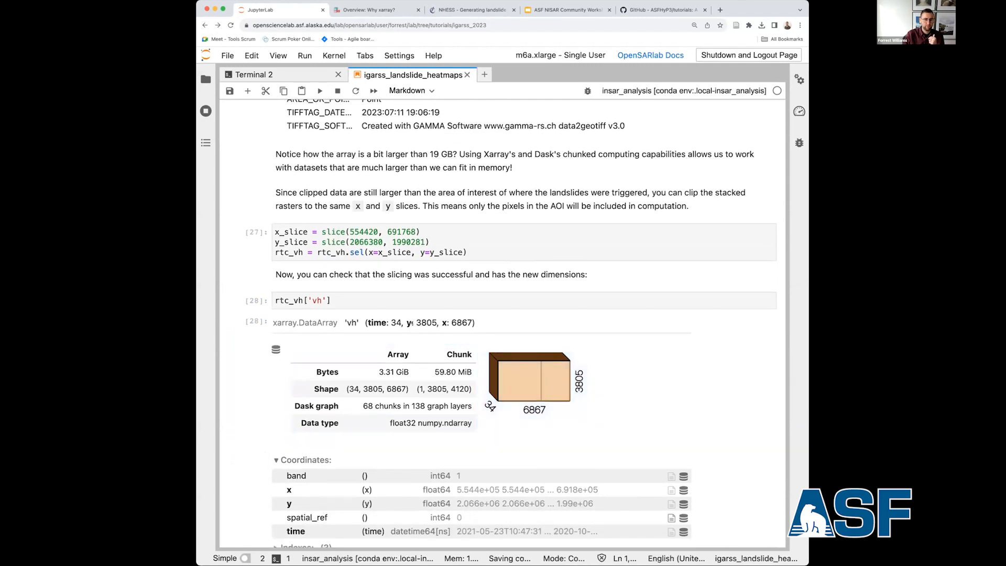
pyautogui.scroll(10, 524, 324)
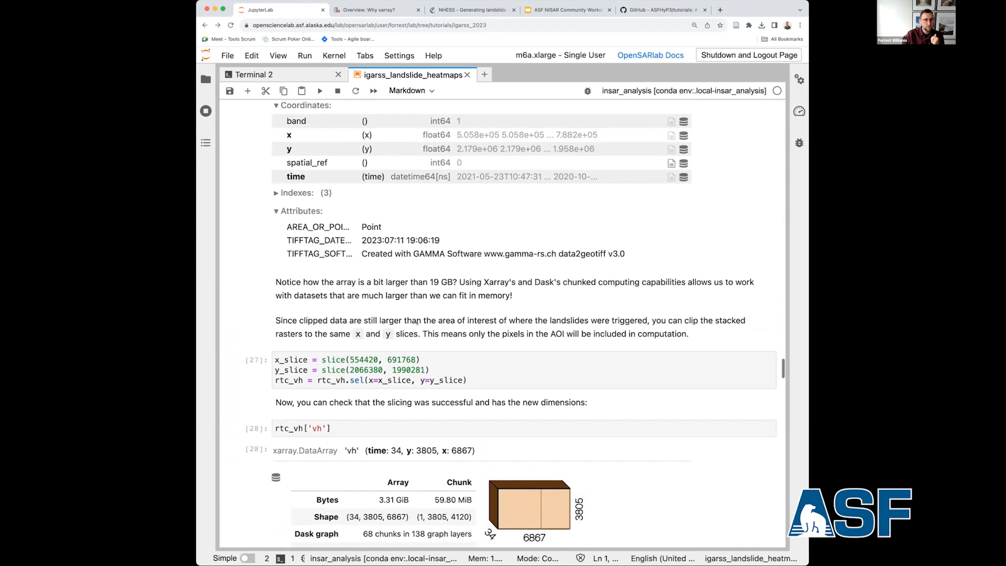
pyautogui.scroll(-10, 524, 324)
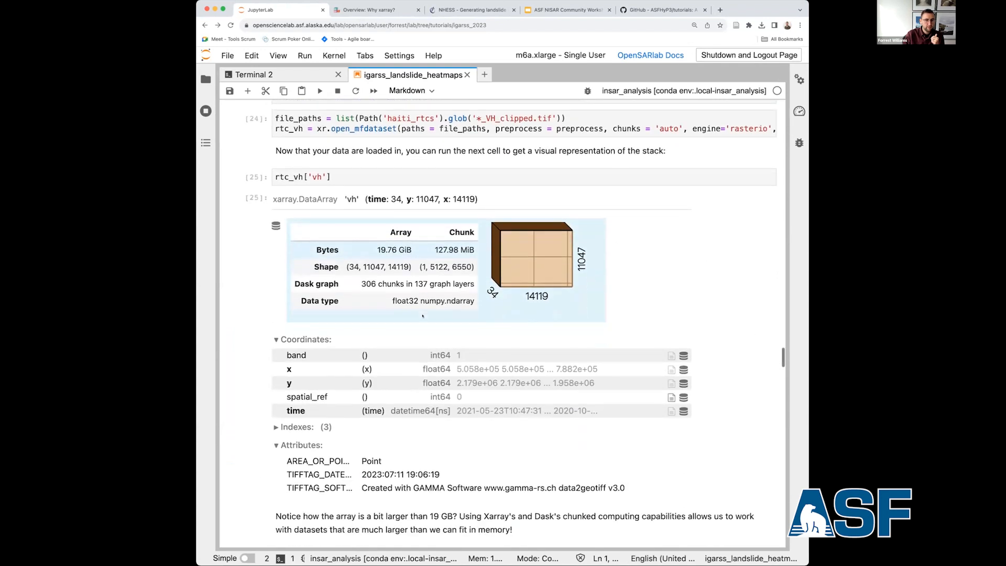
pyautogui.scroll(-1, 524, 324)
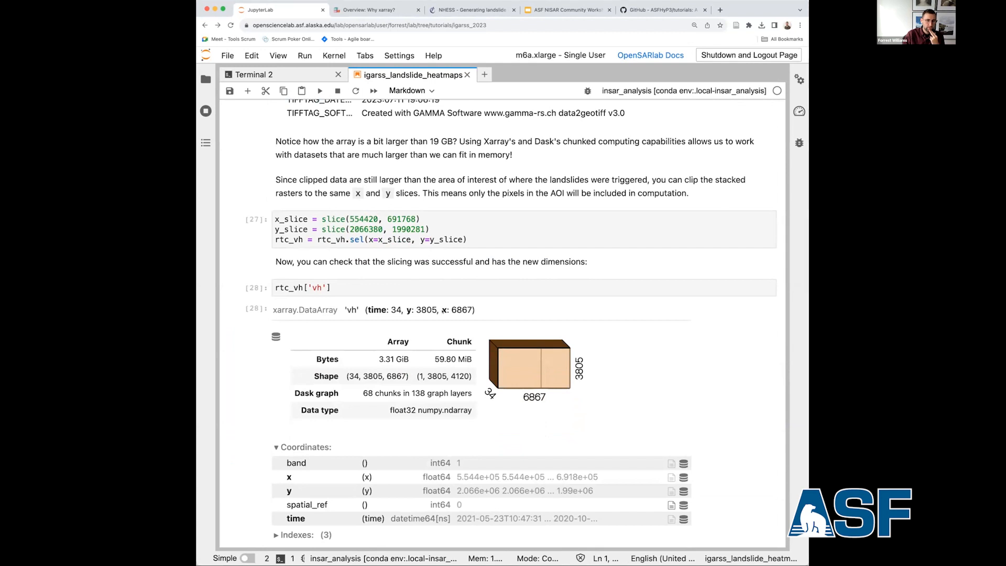
pyautogui.scroll(12, 443, 310)
pyautogui.scroll(-12, 442, 310)
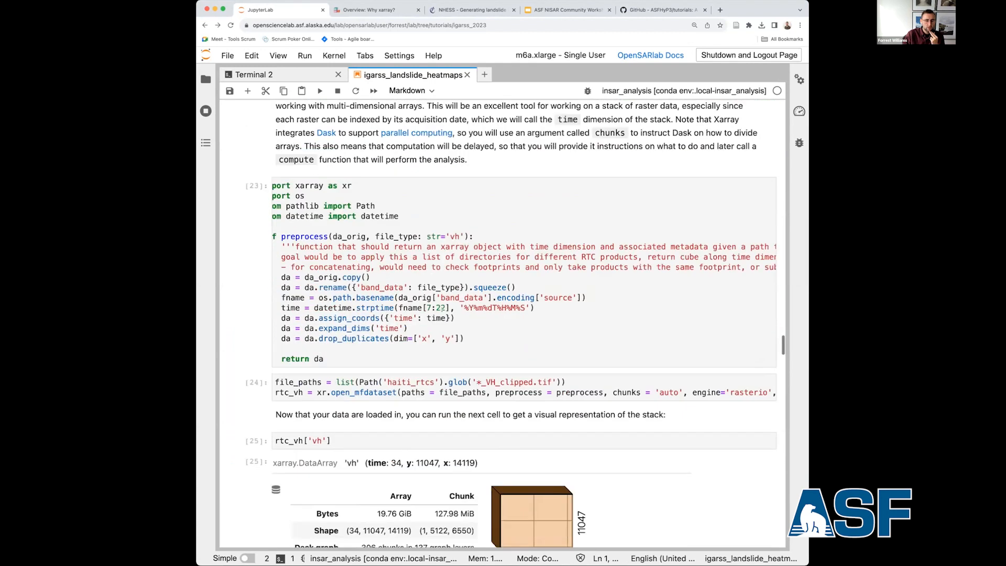
pyautogui.scroll(-5, 442, 311)
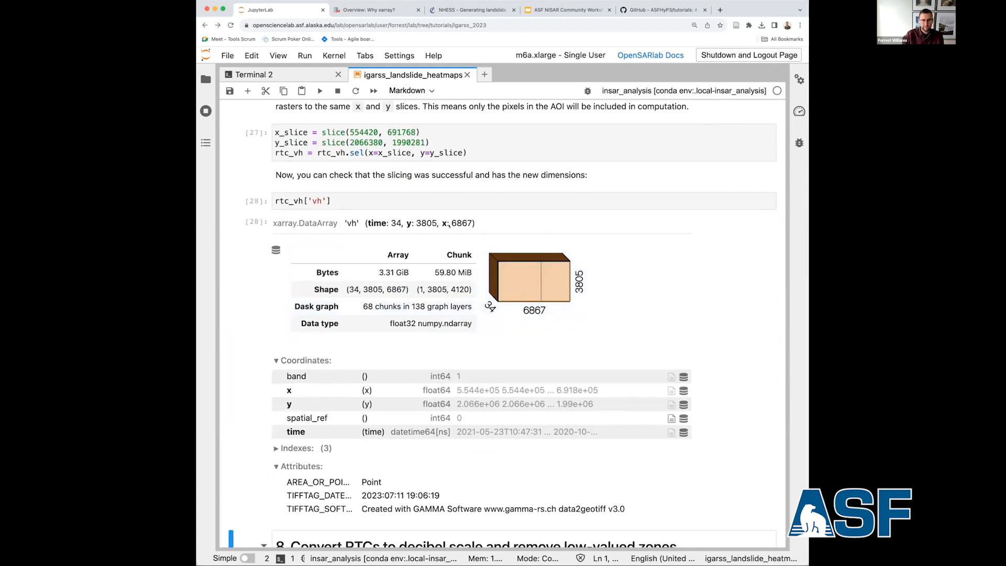
pyautogui.scroll(-1, 440, 230)
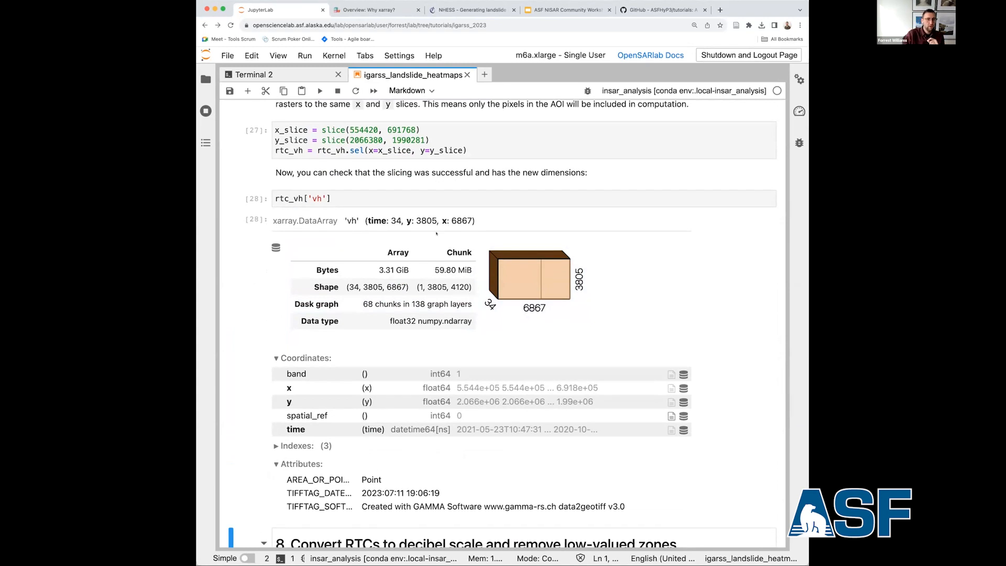
pyautogui.doubleClick(399, 221)
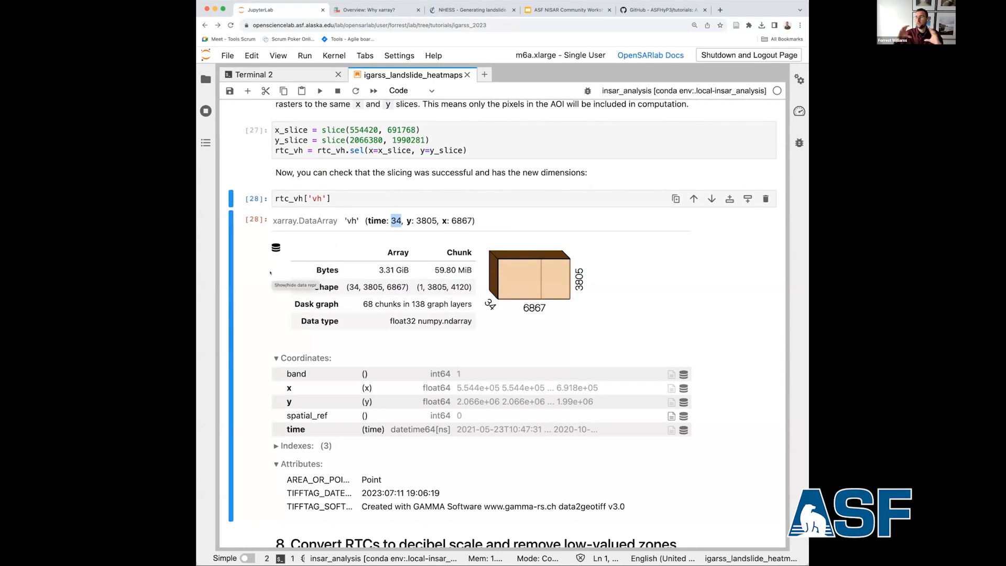
# Run the section 8 cell that converts the VH stack to decibels and keeps values above -20, and check its wall time.
pyautogui.scroll(-10, 270, 272)
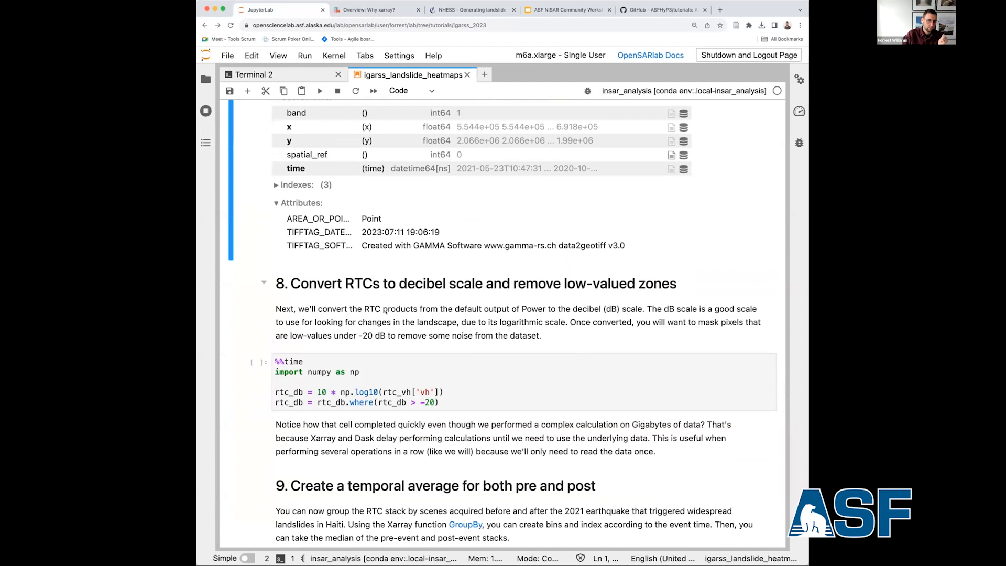
pyautogui.click(335, 319)
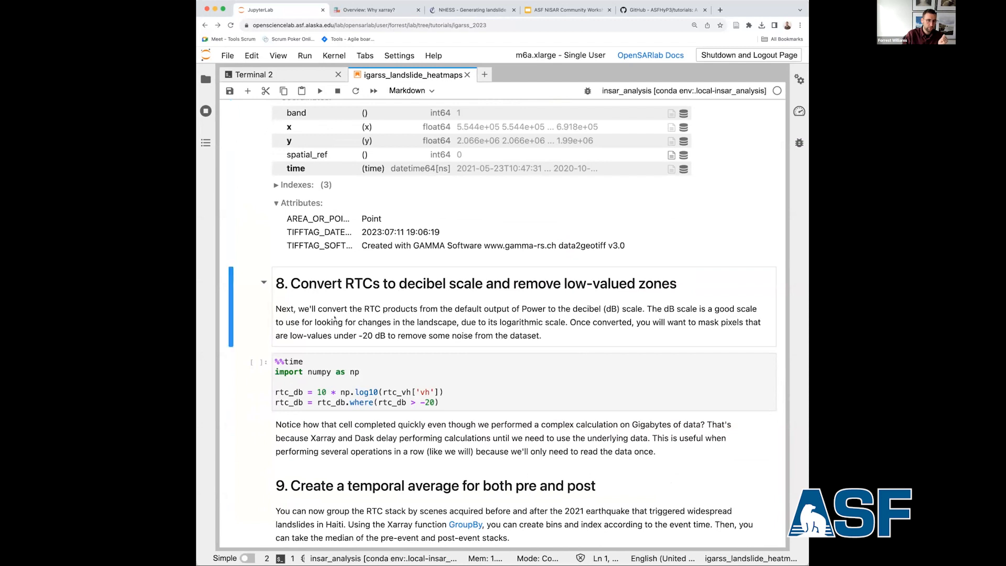
pyautogui.hotkey('shift', 'Return')
pyautogui.click(405, 318)
pyautogui.moveTo(339, 393); pyautogui.dragTo(378, 393)
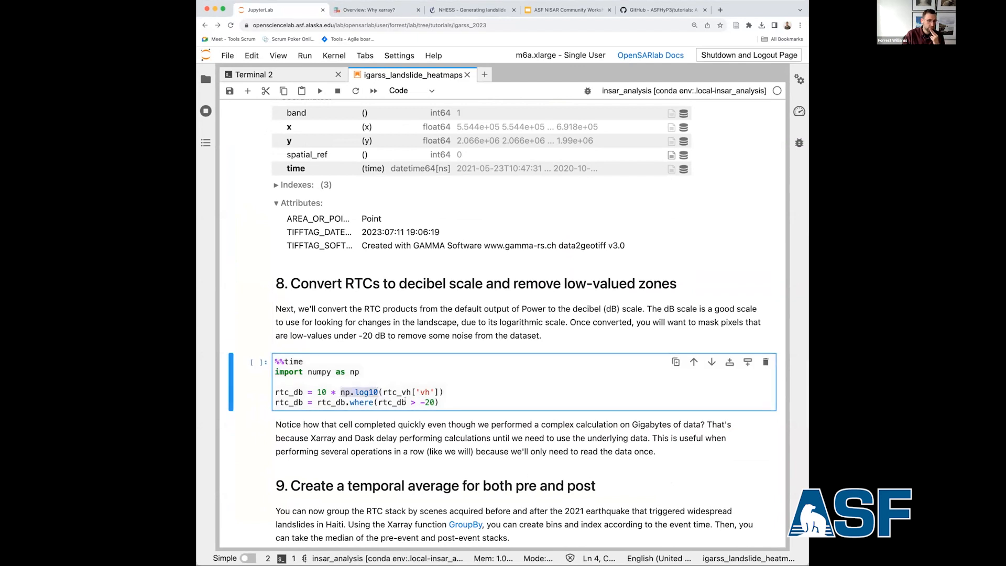
pyautogui.click(333, 378)
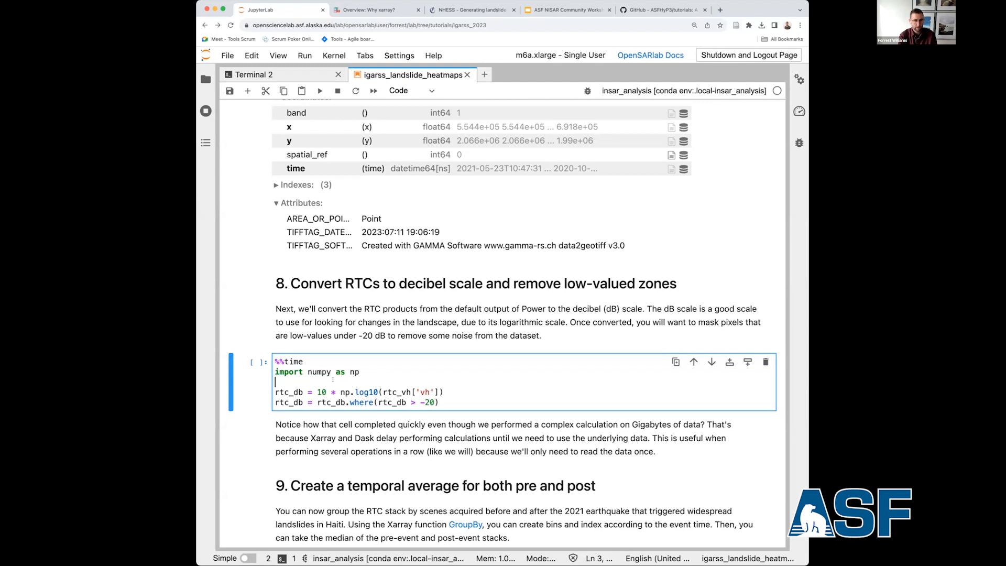
pyautogui.moveTo(301, 361); pyautogui.dragTo(275, 361)
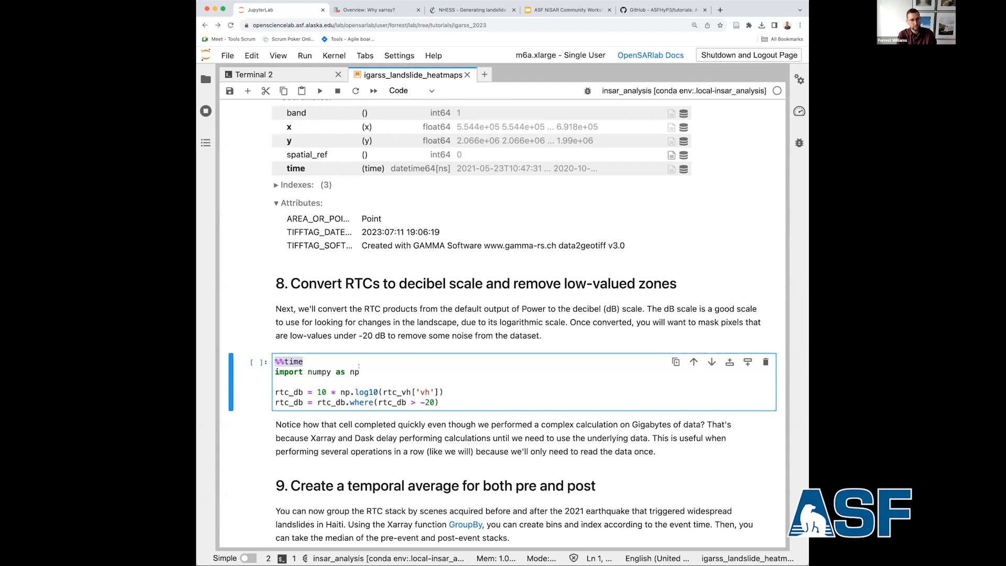
pyautogui.click(364, 367)
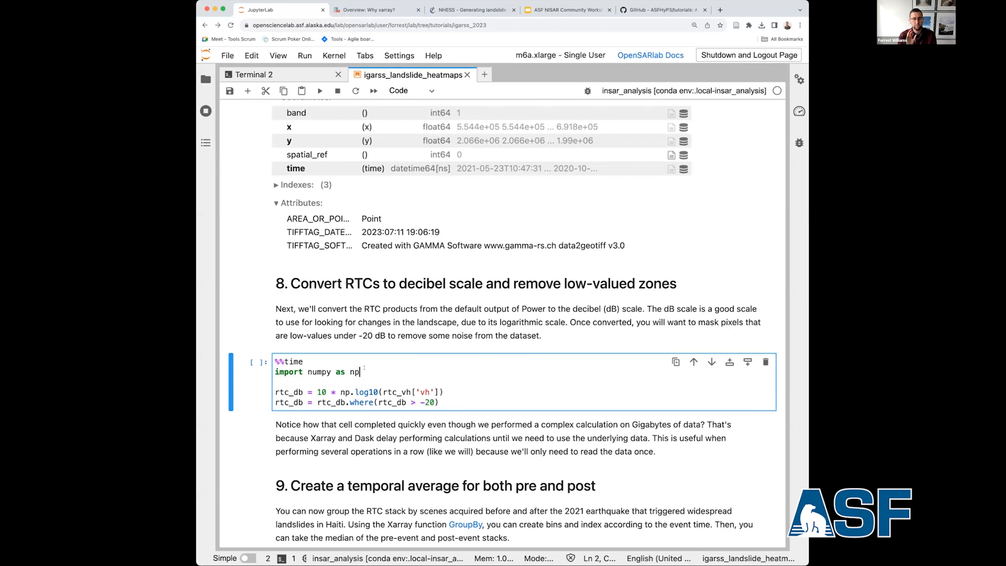
pyautogui.hotkey('shift', 'Return')
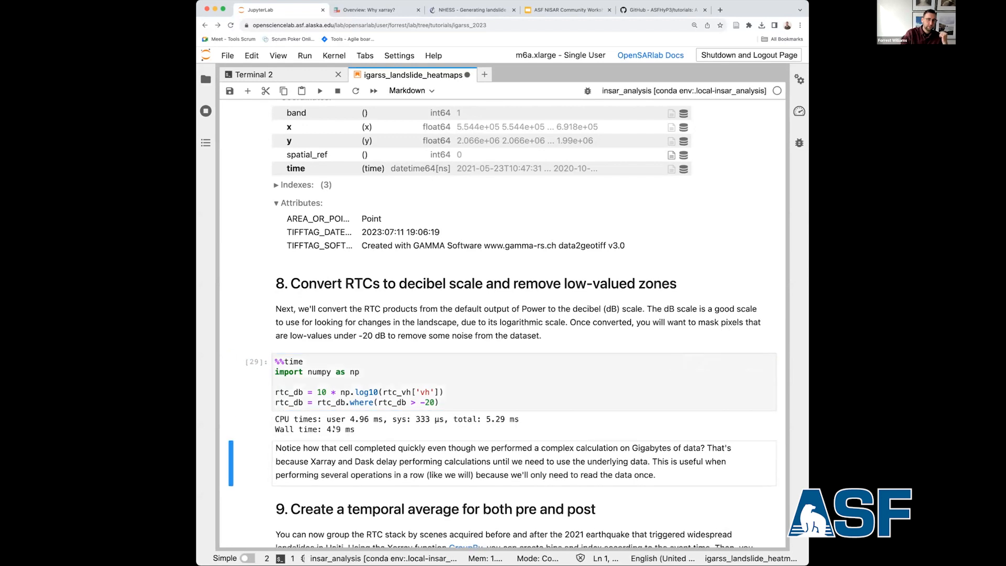
pyautogui.moveTo(326, 429); pyautogui.dragTo(355, 430)
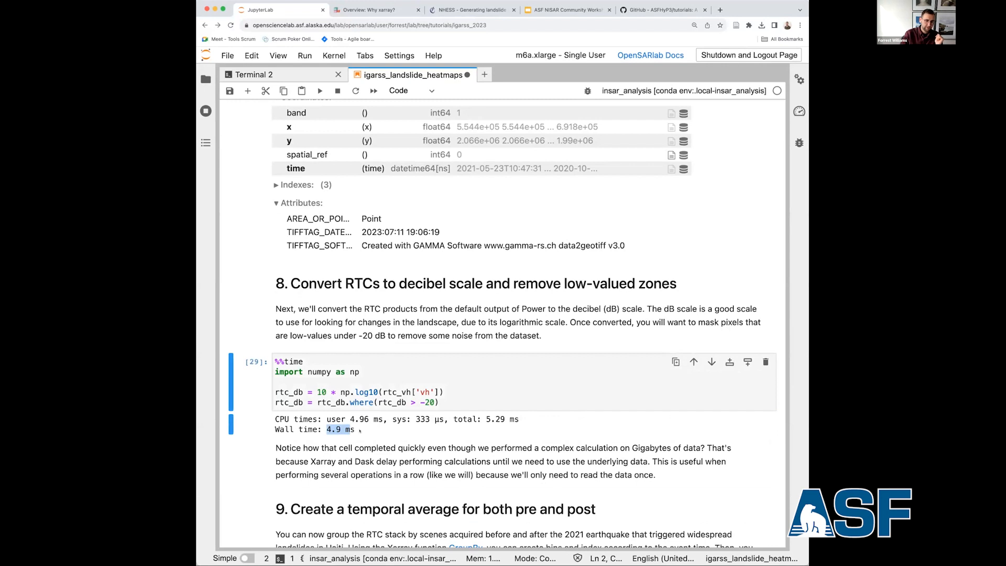
pyautogui.click(338, 429)
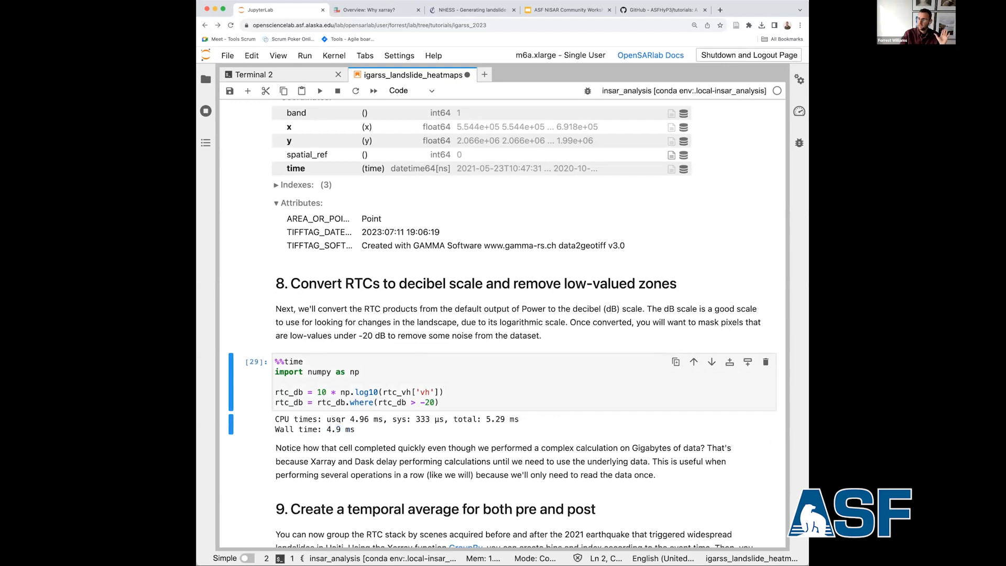
pyautogui.scroll(-3, 338, 420)
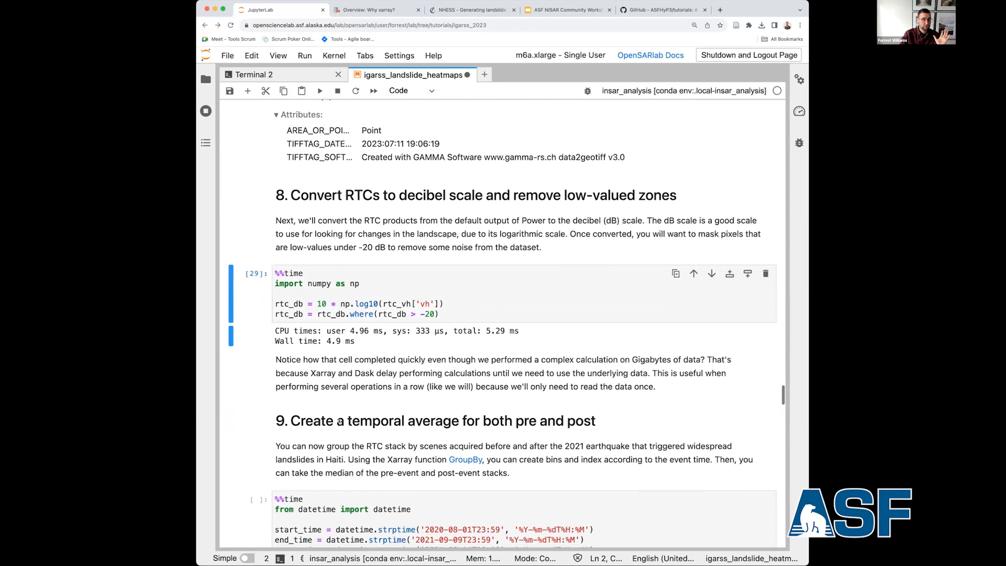
# Review the section 9 temporal-average code and compare it with the earlier image-number-versus-date plot marking the earthquake.
pyautogui.scroll(-1, 339, 419)
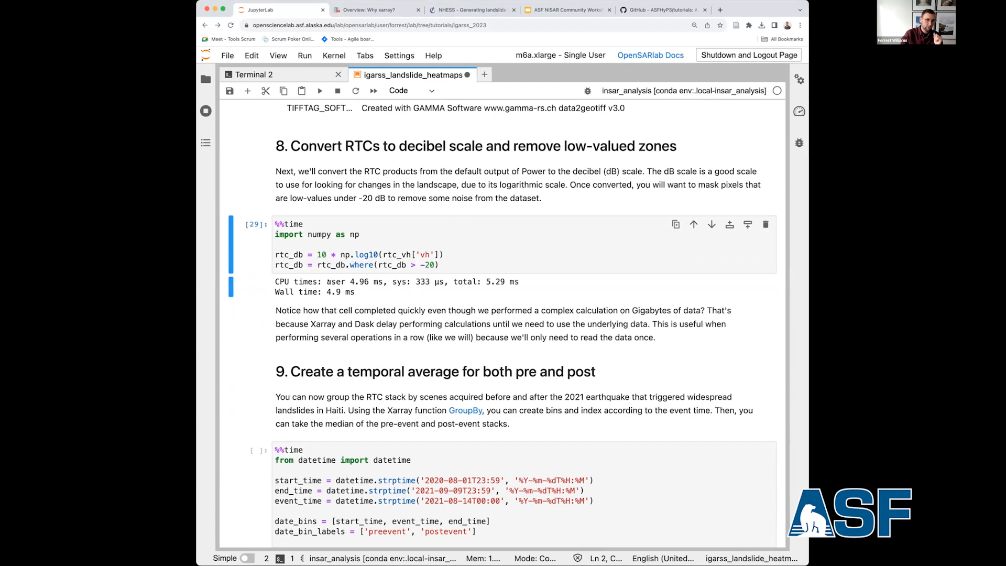
pyautogui.scroll(-4, 315, 374)
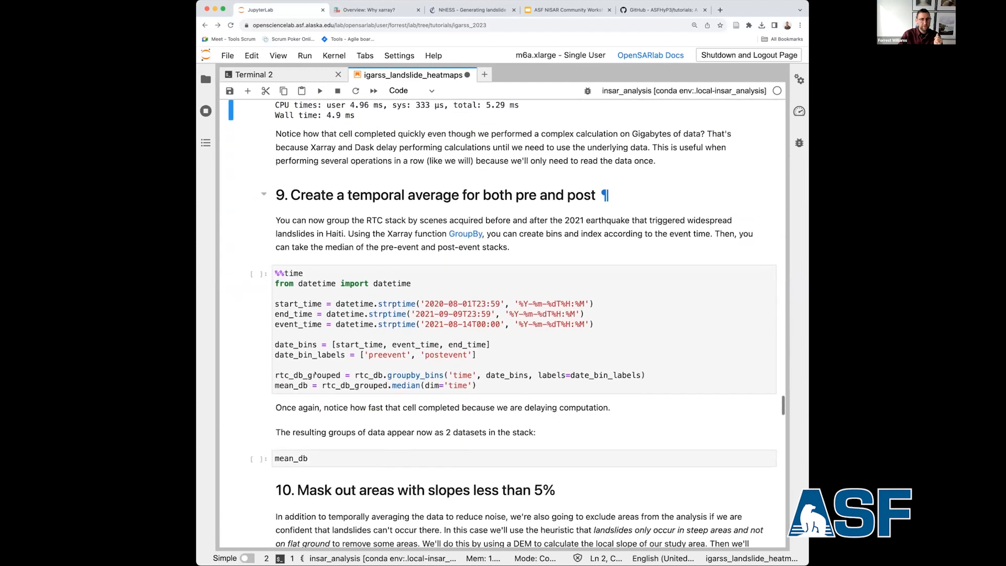
pyautogui.scroll(-1, 315, 374)
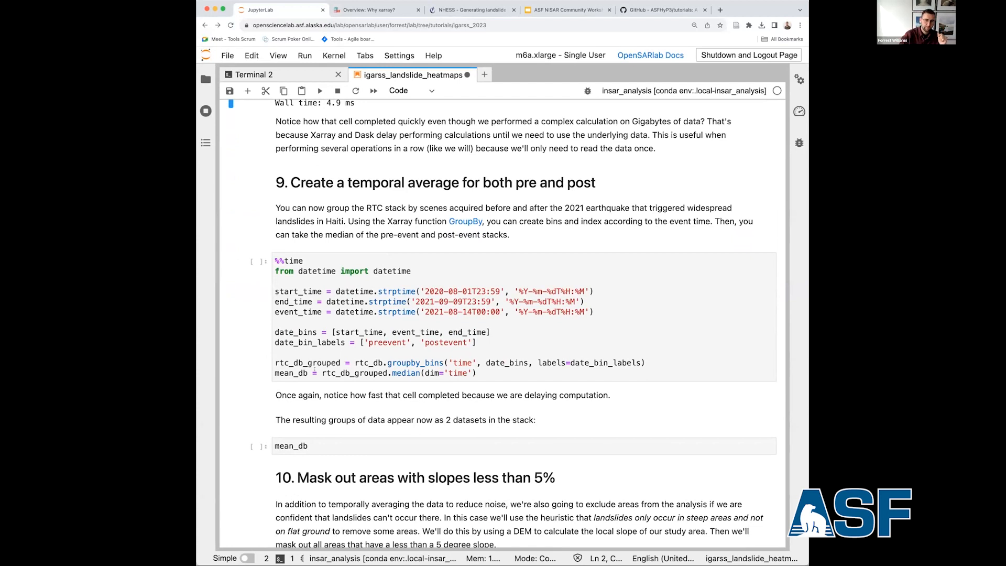
pyautogui.scroll(2, 315, 370)
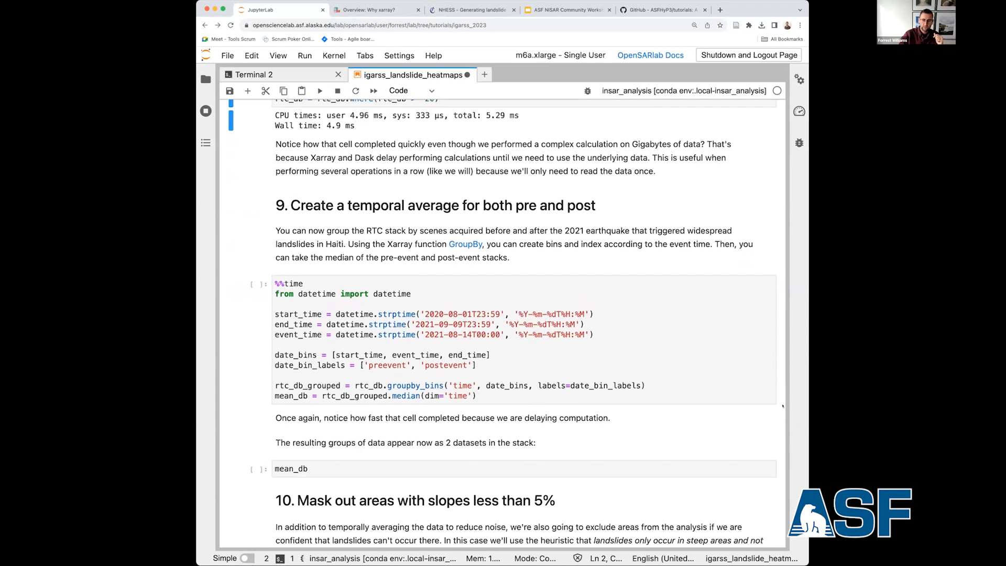
pyautogui.click(757, 421)
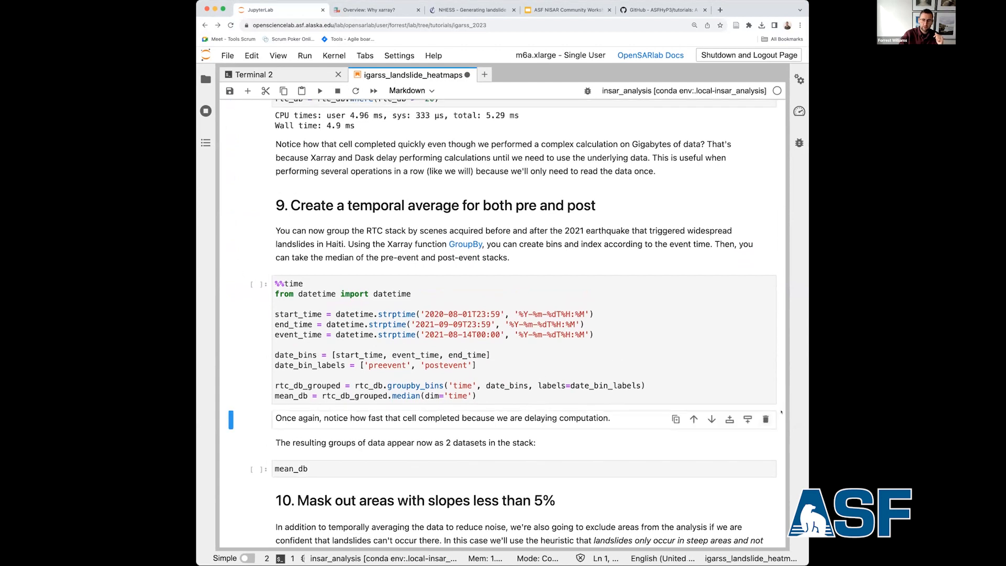
pyautogui.click(751, 220)
pyautogui.scroll(5, 776, 370)
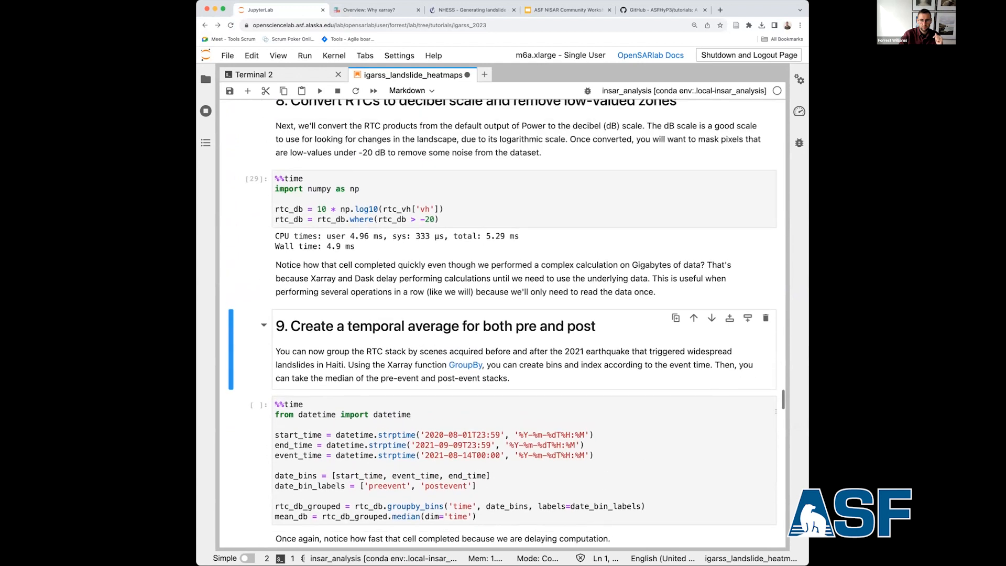
pyautogui.moveTo(781, 387); pyautogui.dragTo(776, 192)
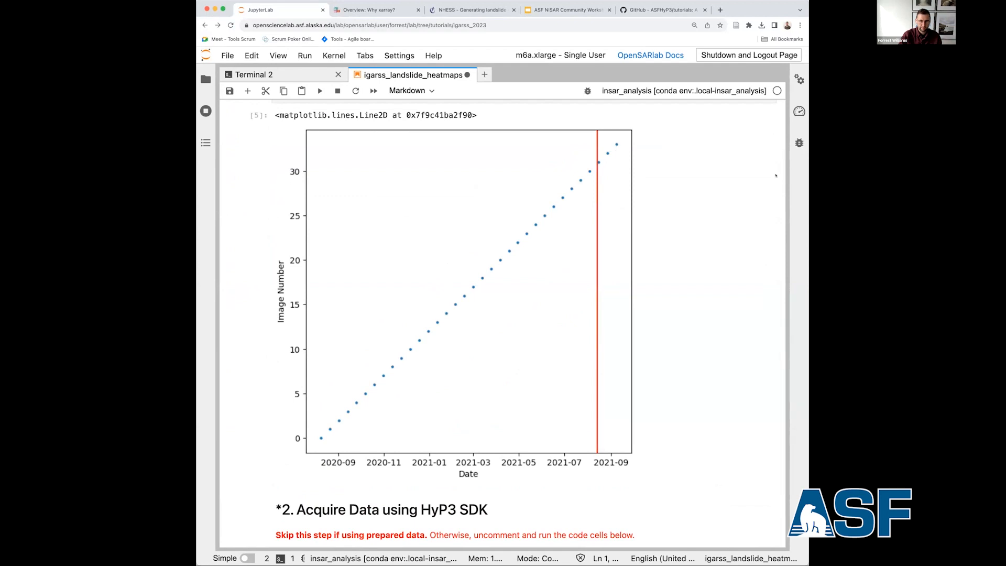
pyautogui.scroll(-2, 763, 189)
pyautogui.moveTo(781, 195); pyautogui.dragTo(773, 402)
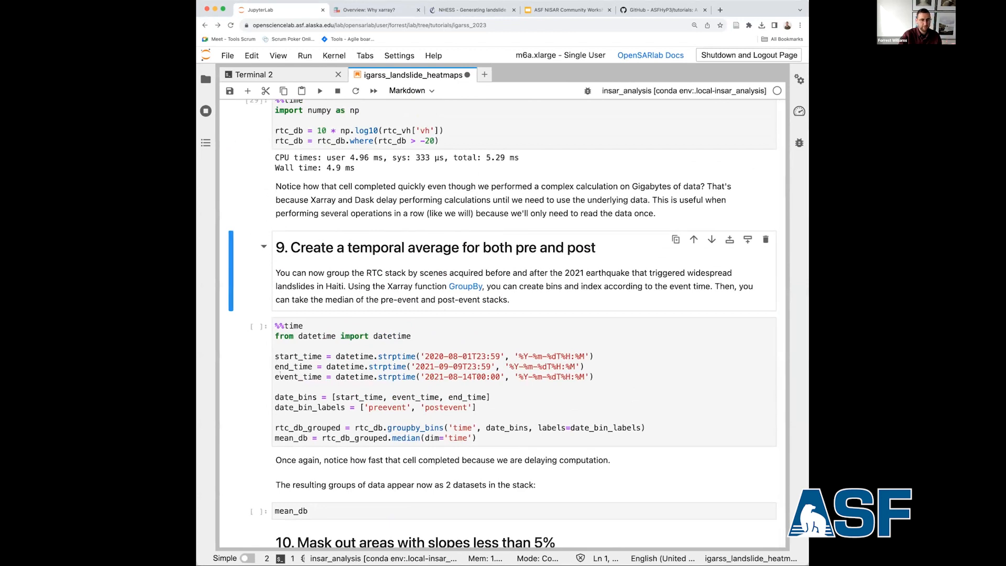
# Run the section 9 cell that groups rtc_db into preevent and postevent time bins and takes each median, and check its wall time.
pyautogui.click(354, 427)
pyautogui.moveTo(376, 428); pyautogui.dragTo(486, 429)
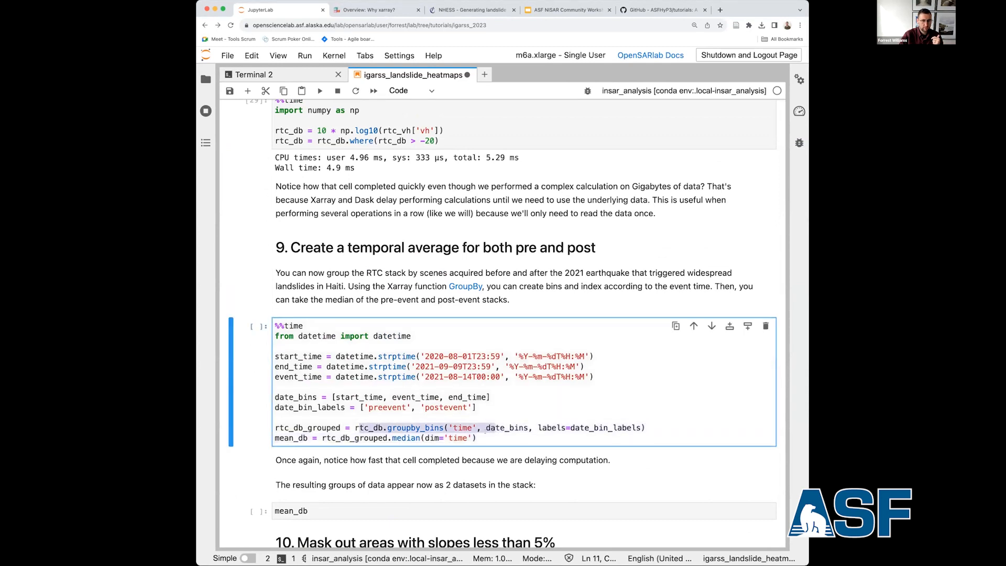
pyautogui.moveTo(360, 407); pyautogui.dragTo(477, 408)
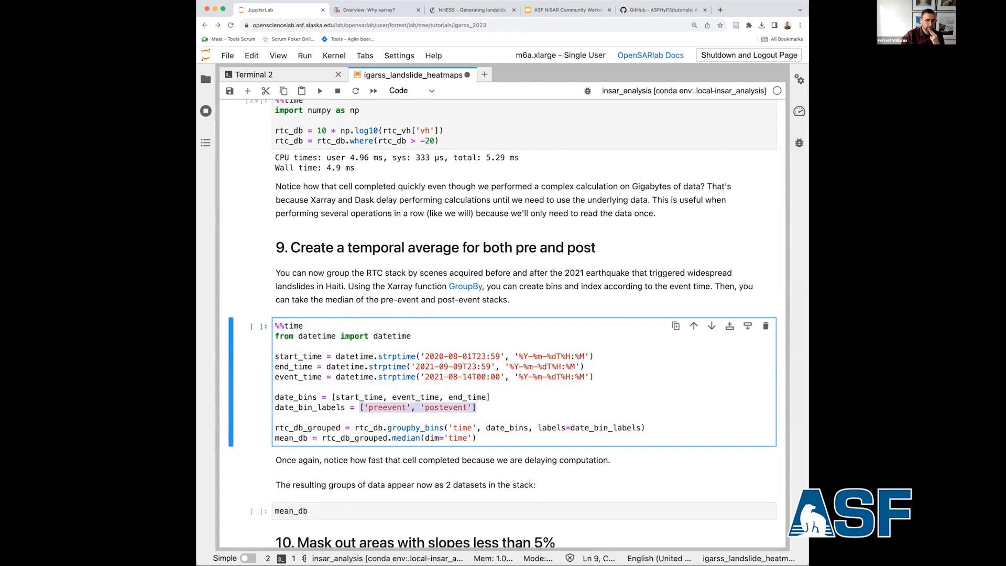
pyautogui.moveTo(275, 438); pyautogui.dragTo(300, 438)
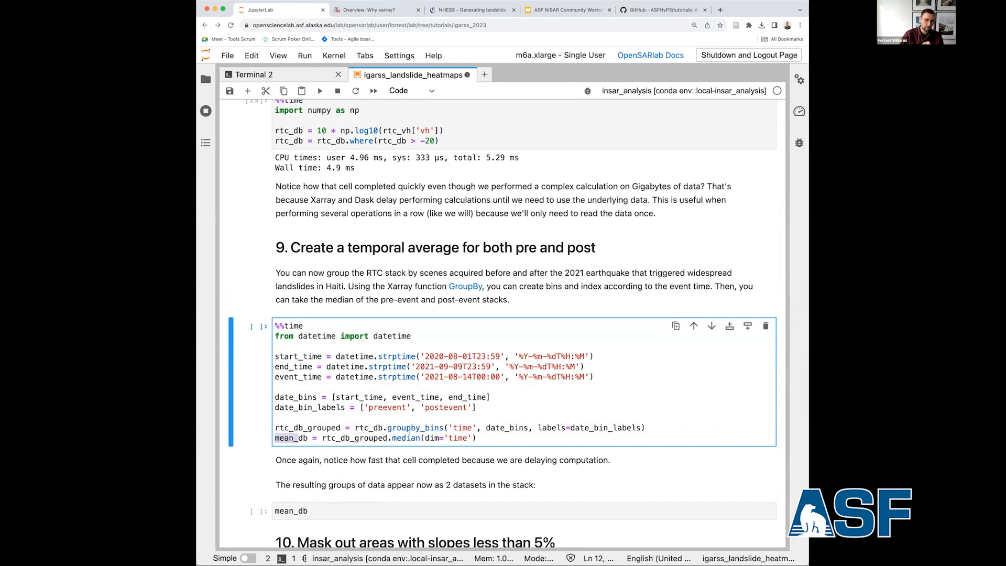
pyautogui.hotkey('shift', 'Return')
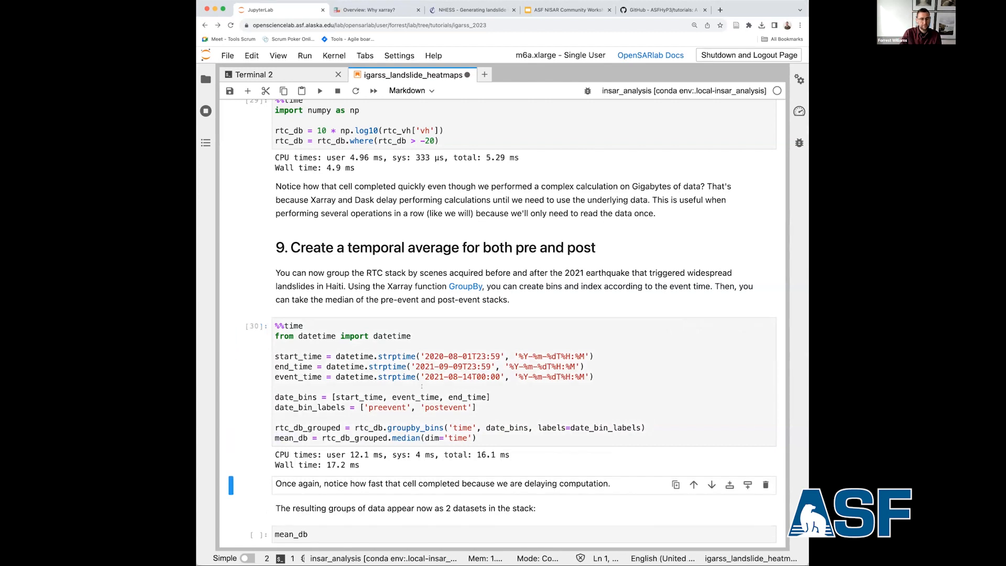
pyautogui.moveTo(326, 465); pyautogui.dragTo(360, 466)
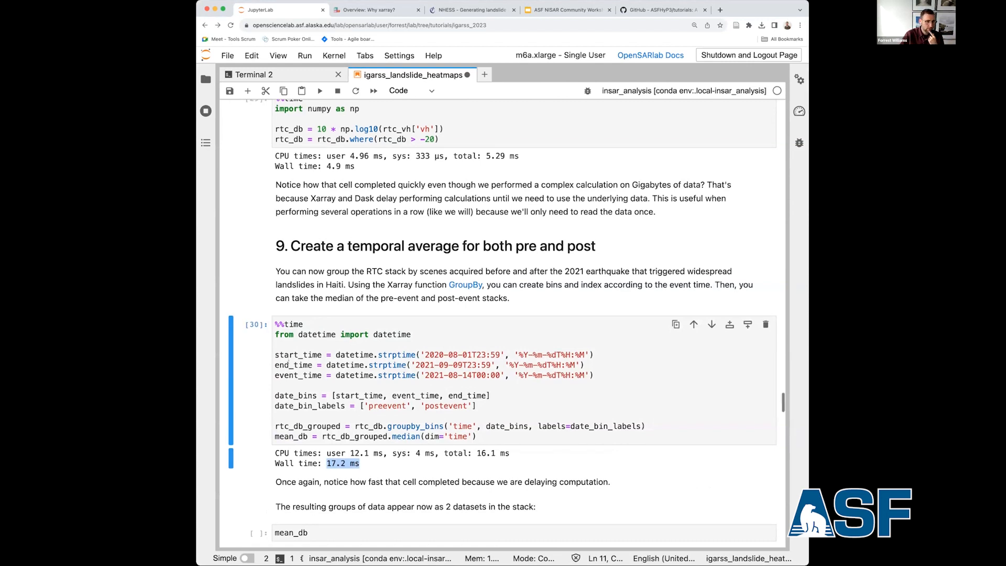
# Display the mean_db array and check its dimensions, chunks and time_bins coordinates.
pyautogui.scroll(-5, 341, 393)
pyautogui.click(340, 392)
pyautogui.hotkey('shift', 'Return')
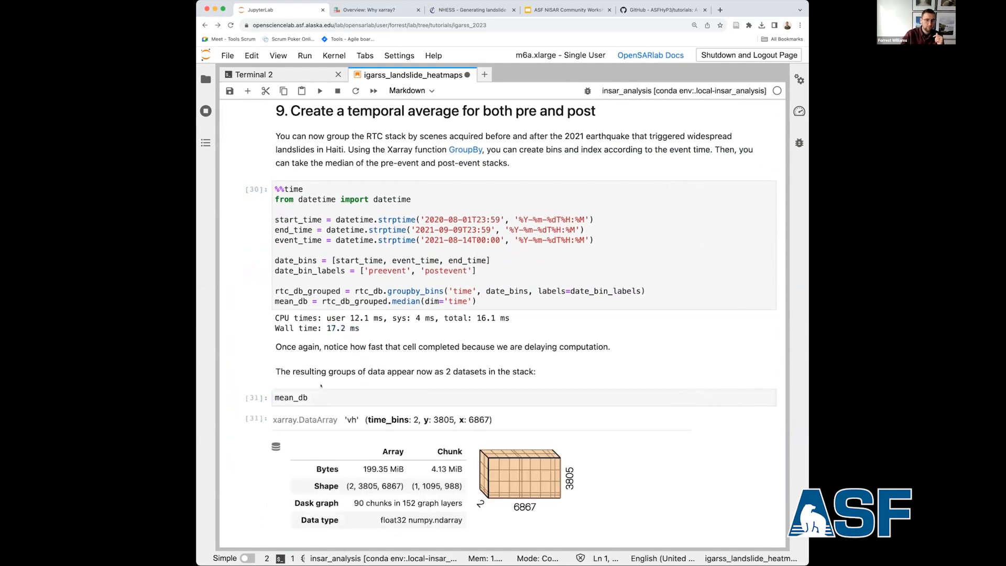
pyautogui.scroll(-5, 321, 386)
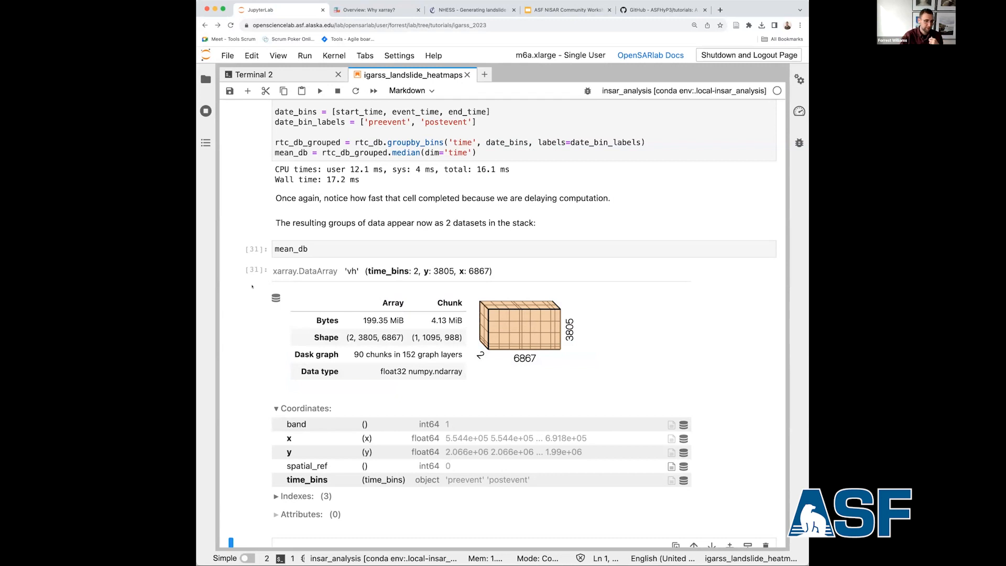
# Run the section 10 cell that reads slope.tif from haiti_rtcs and builds slope_mask for slopes above 5.
pyautogui.scroll(-5, 252, 286)
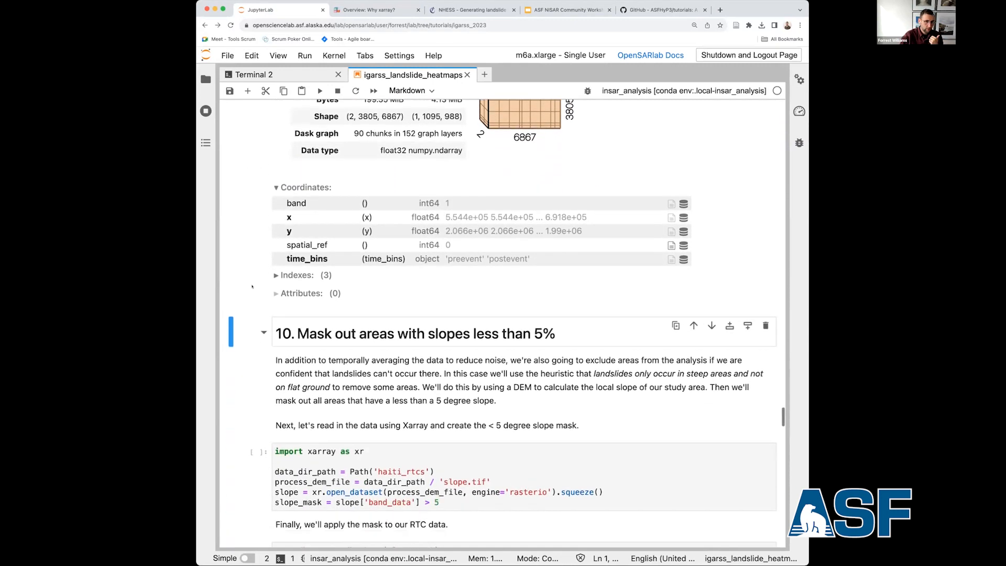
pyautogui.scroll(-2, 252, 286)
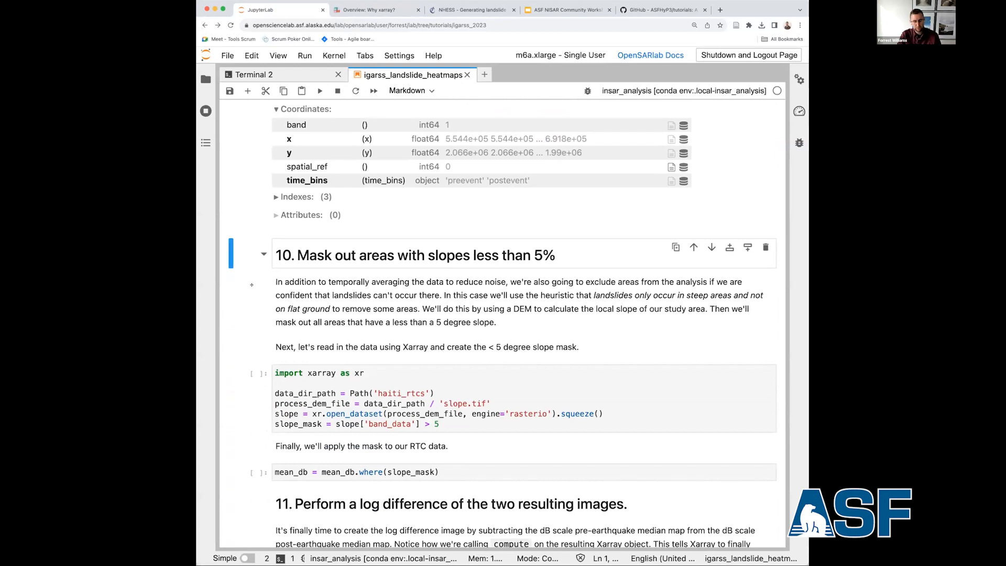
pyautogui.click(252, 285)
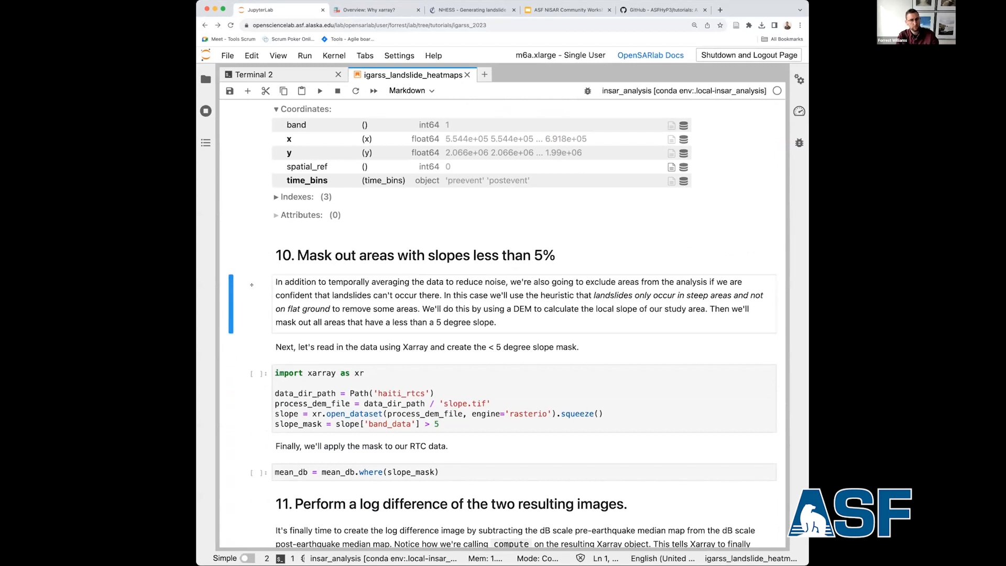
pyautogui.press('Down')
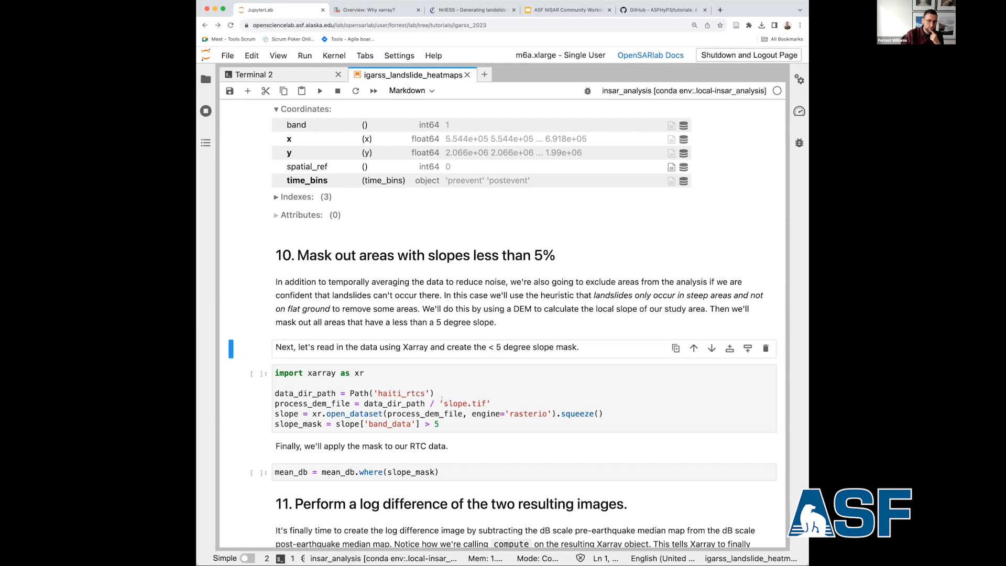
pyautogui.click(371, 411)
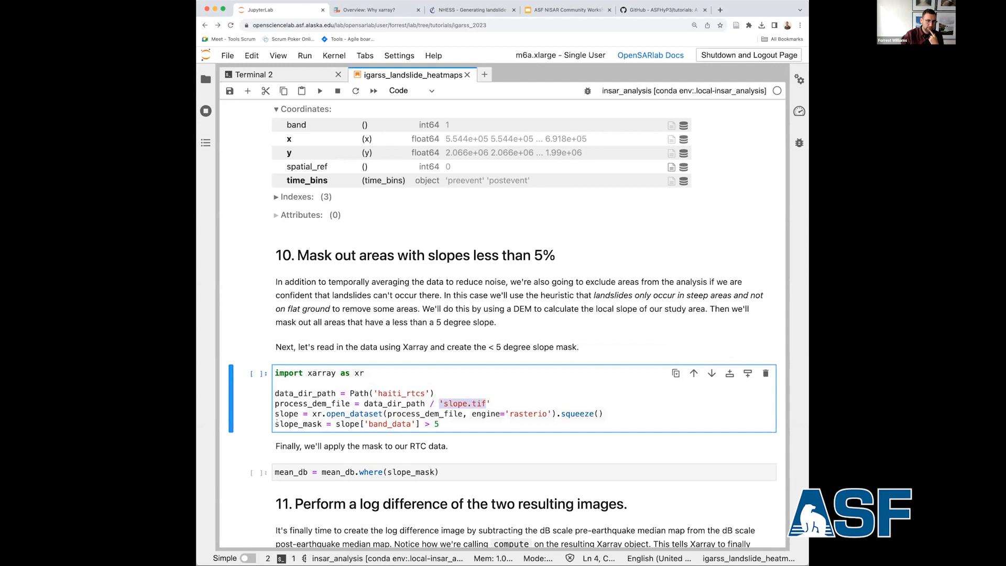
pyautogui.press('Down')
pyautogui.press('Down')
pyautogui.press('Escape')
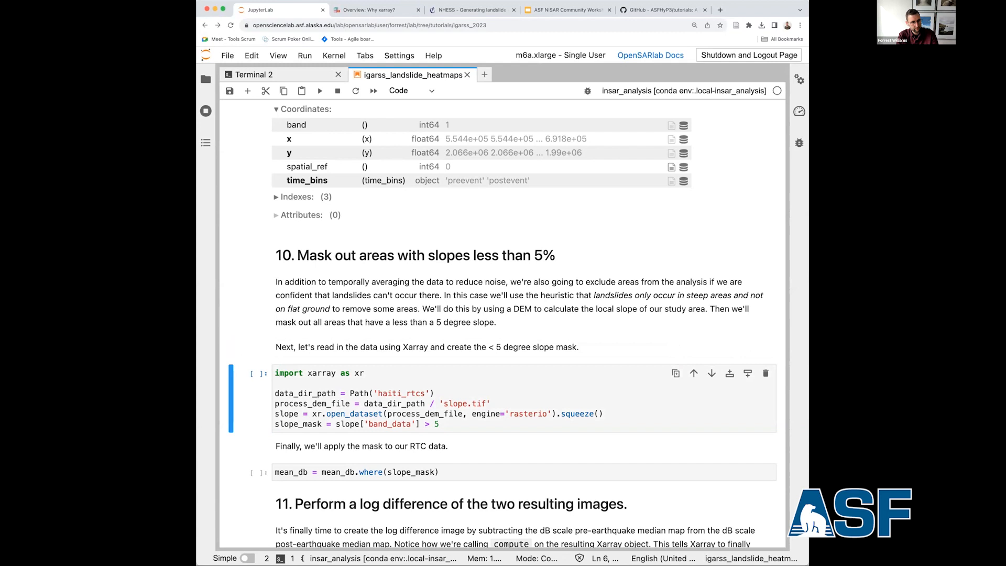
pyautogui.hotkey('shift', 'Return')
# Apply slope_mask to the mean_db array by running the mean_db.where(slope_mask) cell.
pyautogui.scroll(-3, 237, 386)
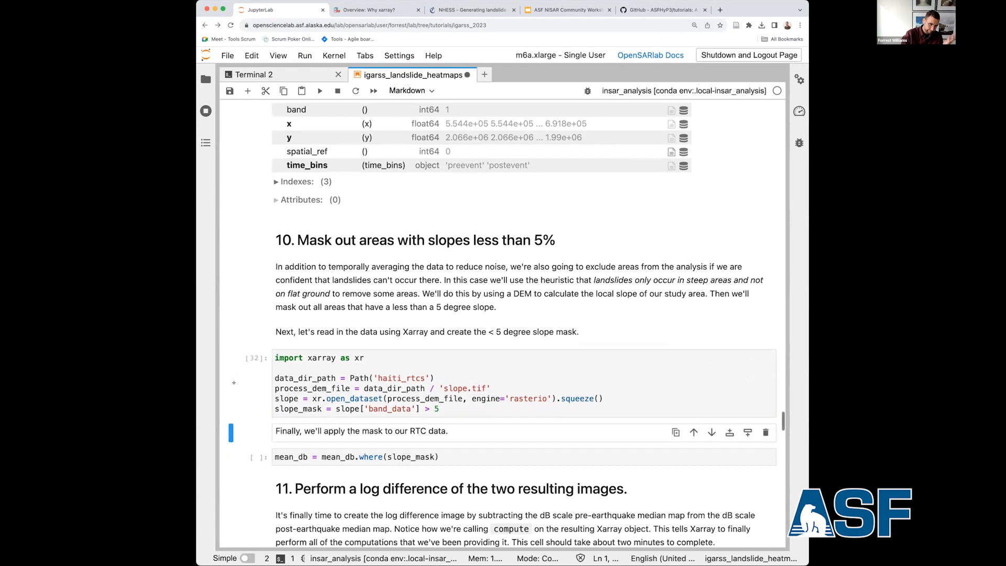
pyautogui.scroll(-3, 237, 387)
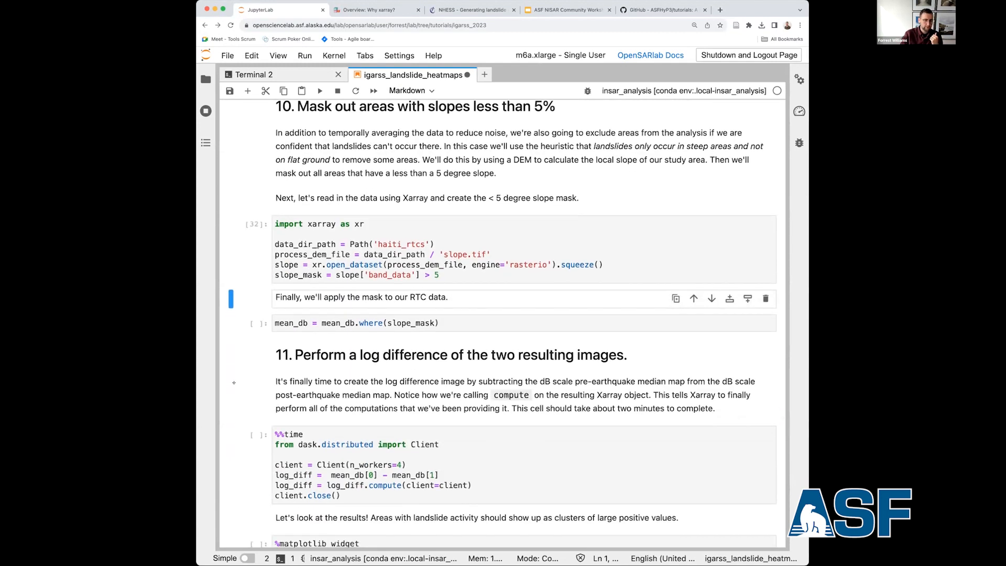
pyautogui.moveTo(321, 323); pyautogui.dragTo(382, 323)
pyautogui.scroll(1, 367, 336)
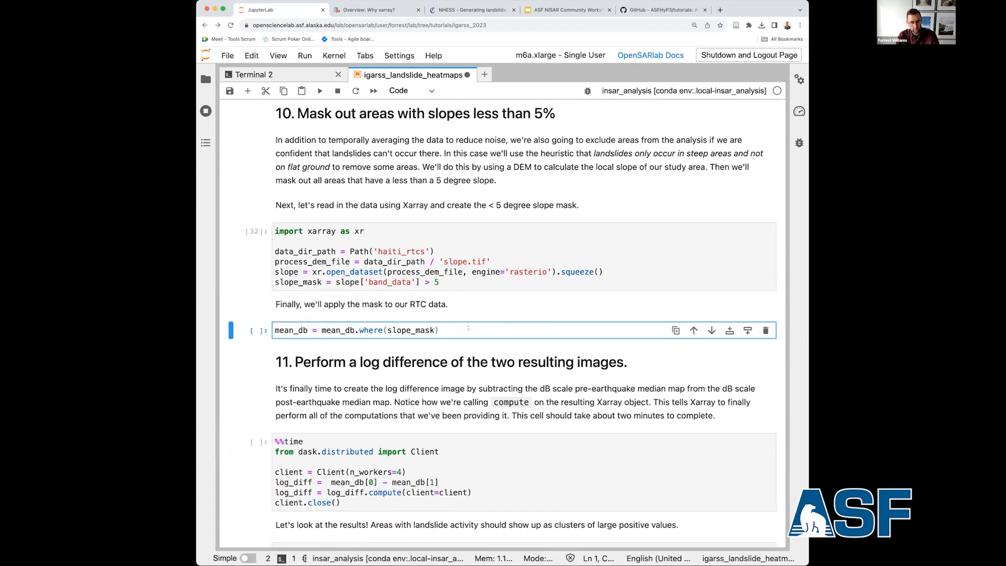
pyautogui.press('Escape')
pyautogui.hotkey('shift', 'Return')
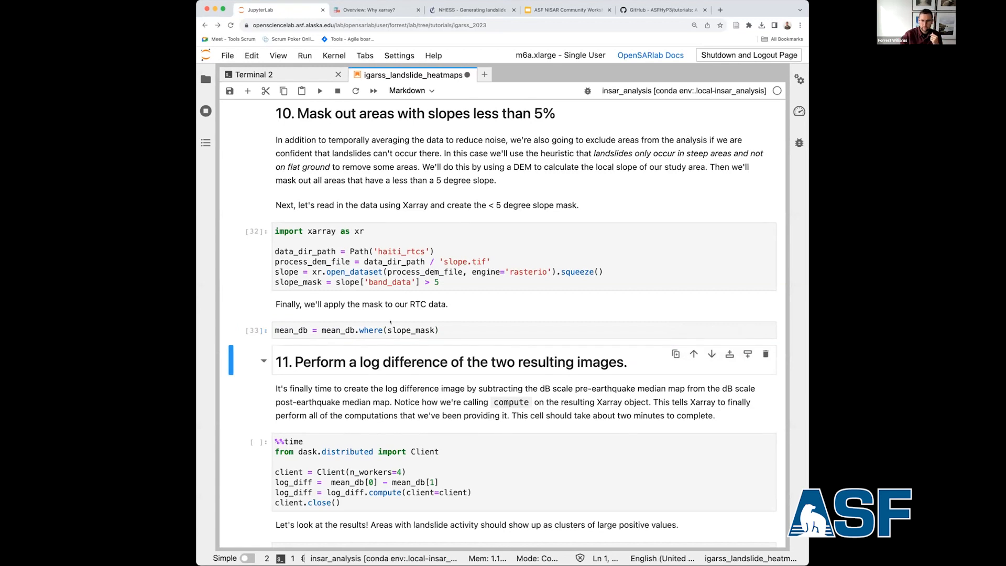
# Compute log_diff as mean_db[0] minus mean_db[1] with a four-worker Dask client by running the section 11 cell, and review its worker log.
pyautogui.scroll(-3, 390, 317)
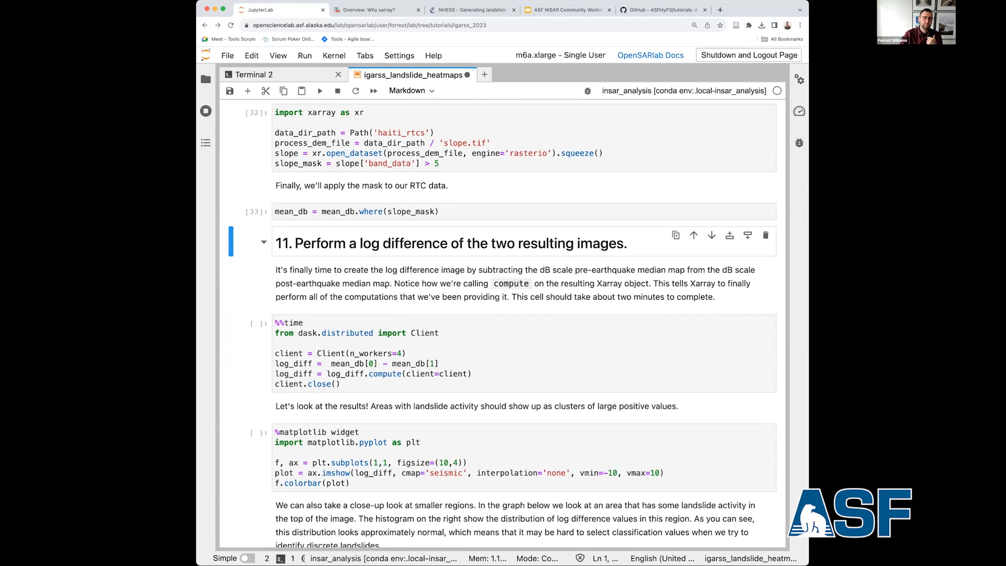
pyautogui.click(383, 283)
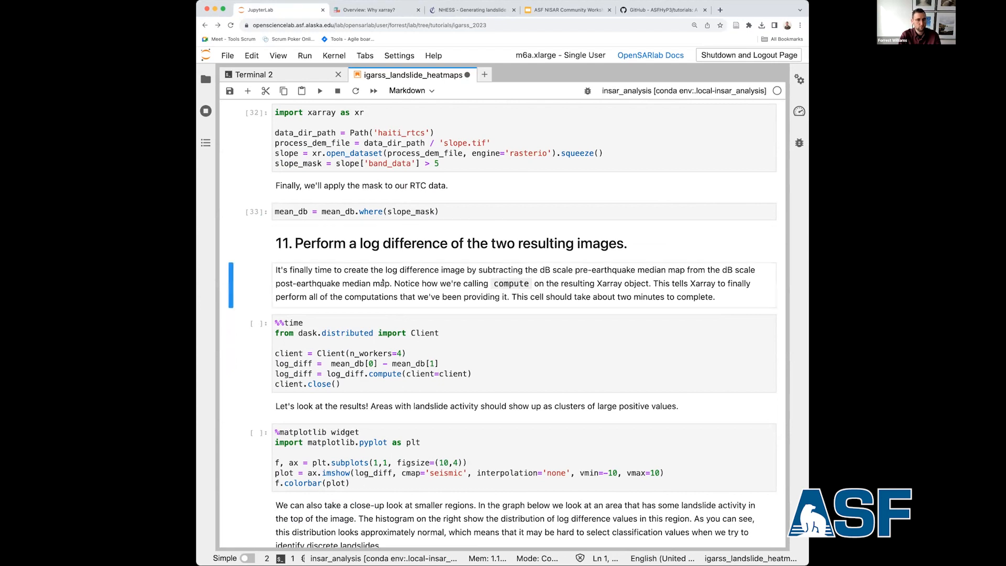
pyautogui.hotkey('shift', 'Return')
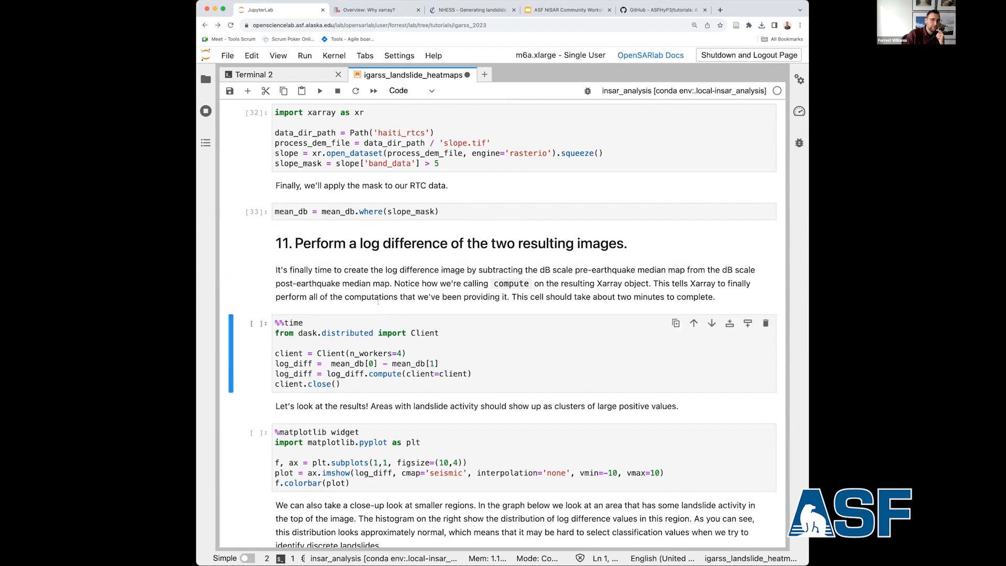
pyautogui.moveTo(365, 374); pyautogui.dragTo(405, 374)
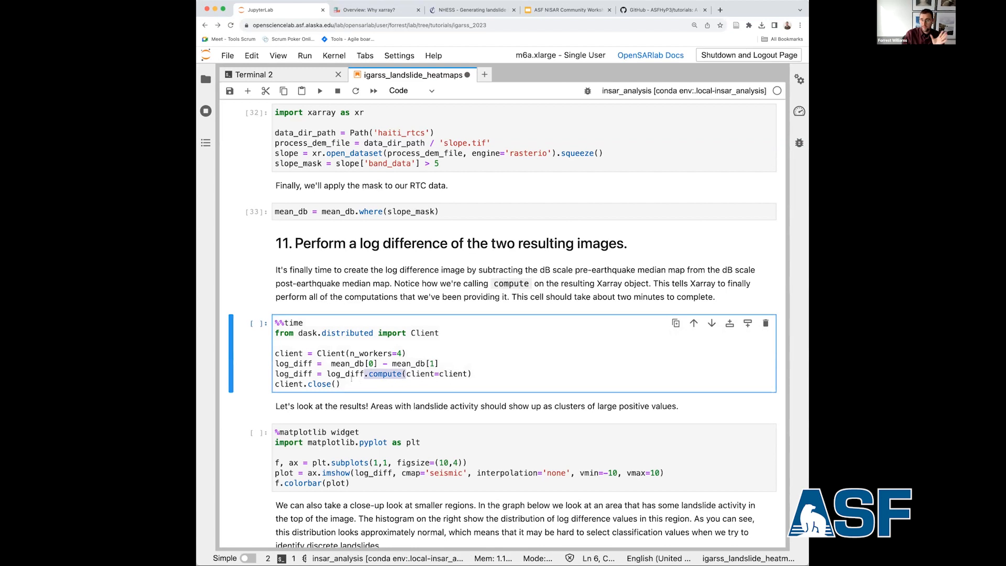
pyautogui.click(351, 380)
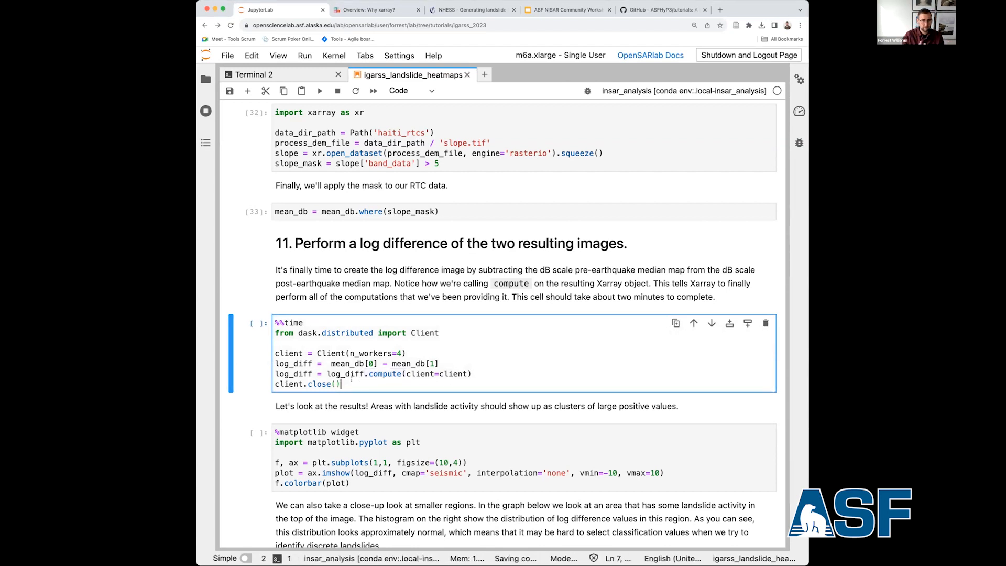
pyautogui.hotkey('shift', 'Return')
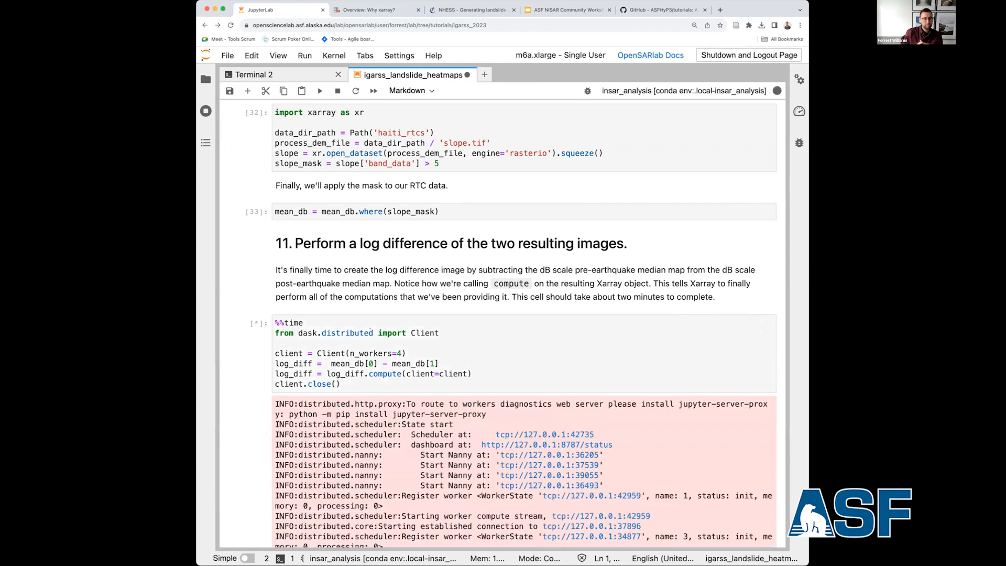
pyautogui.scroll(-3, 371, 329)
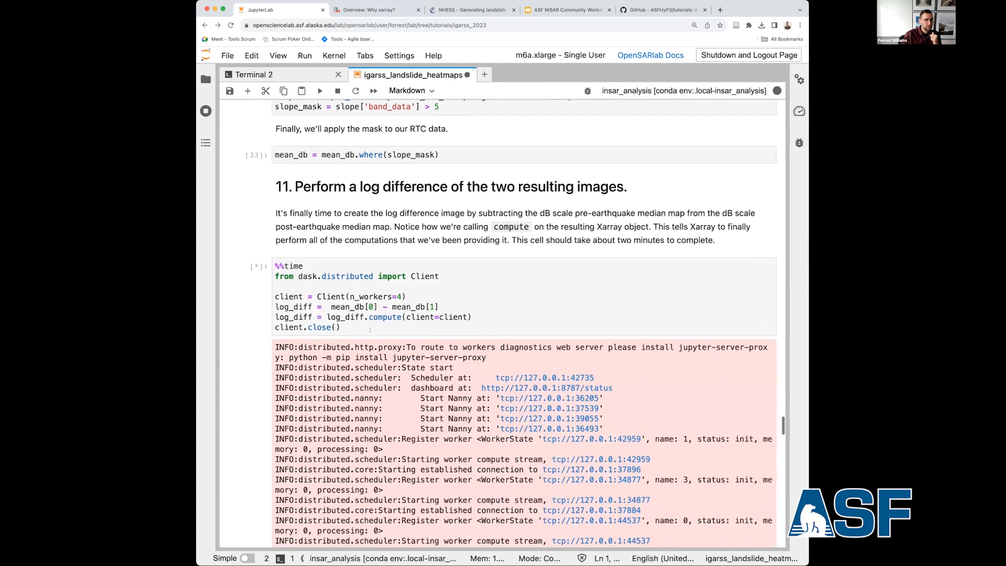
pyautogui.scroll(-3, 371, 331)
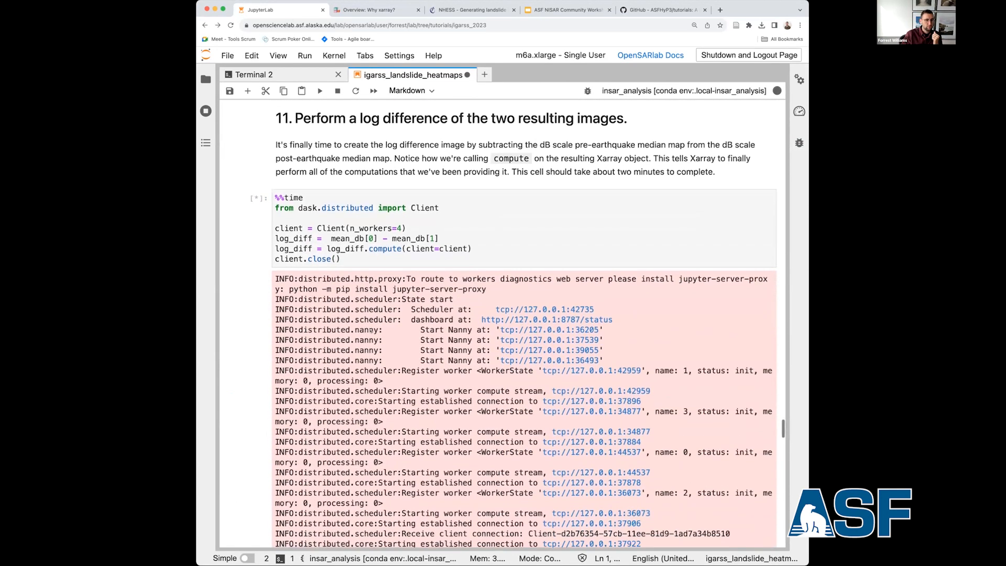
pyautogui.scroll(-5, 371, 330)
pyautogui.scroll(5, 370, 329)
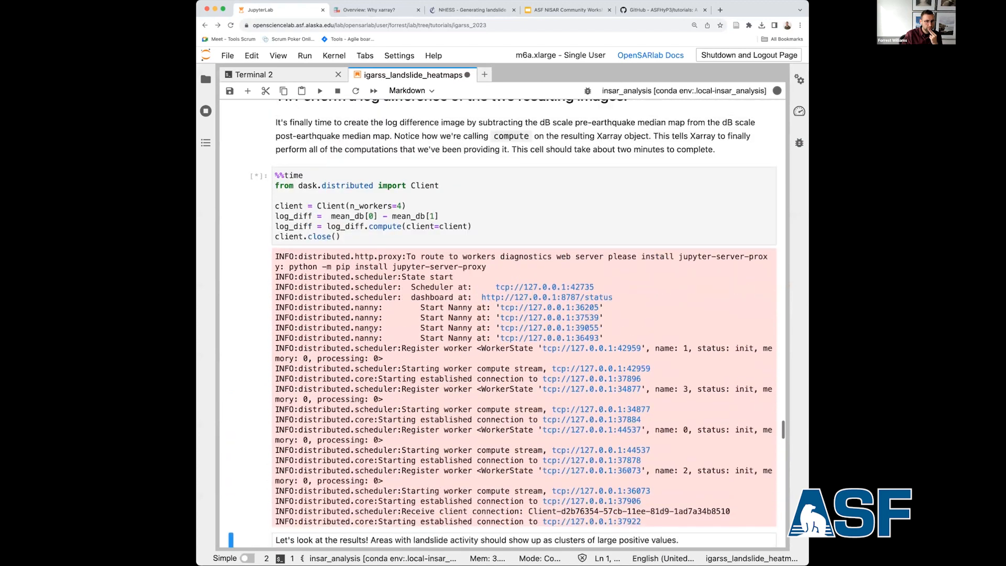
pyautogui.scroll(2, 371, 330)
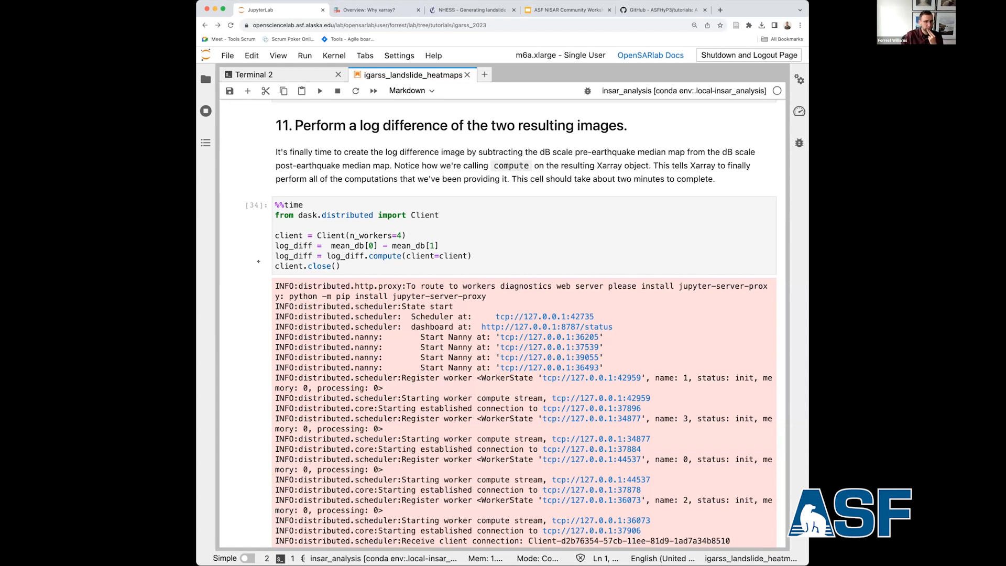
# Plot log_diff with the seismic colormap limited to -10 and 10 by running the results cell below the section 11 computation.
pyautogui.click(322, 255)
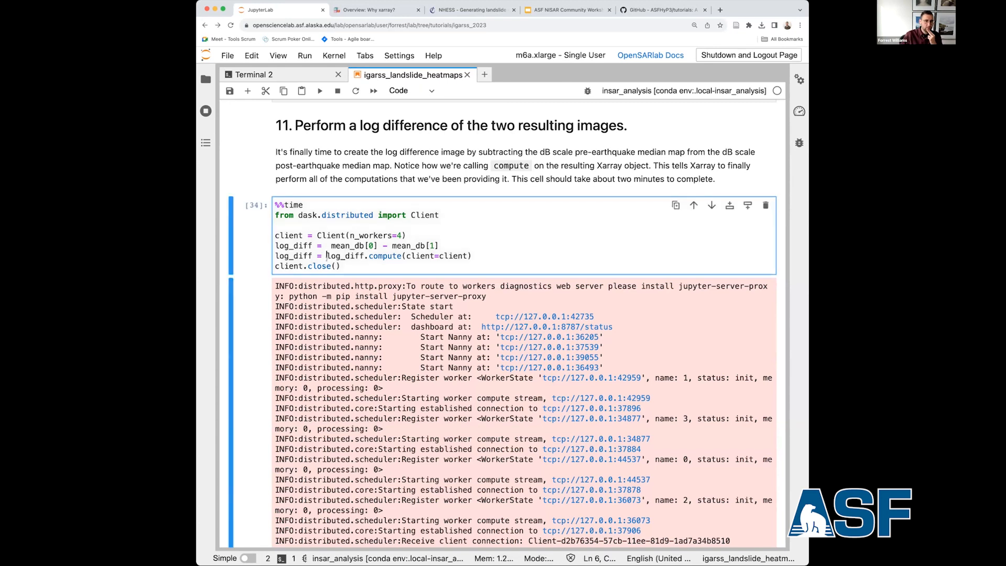
pyautogui.scroll(-4, 322, 255)
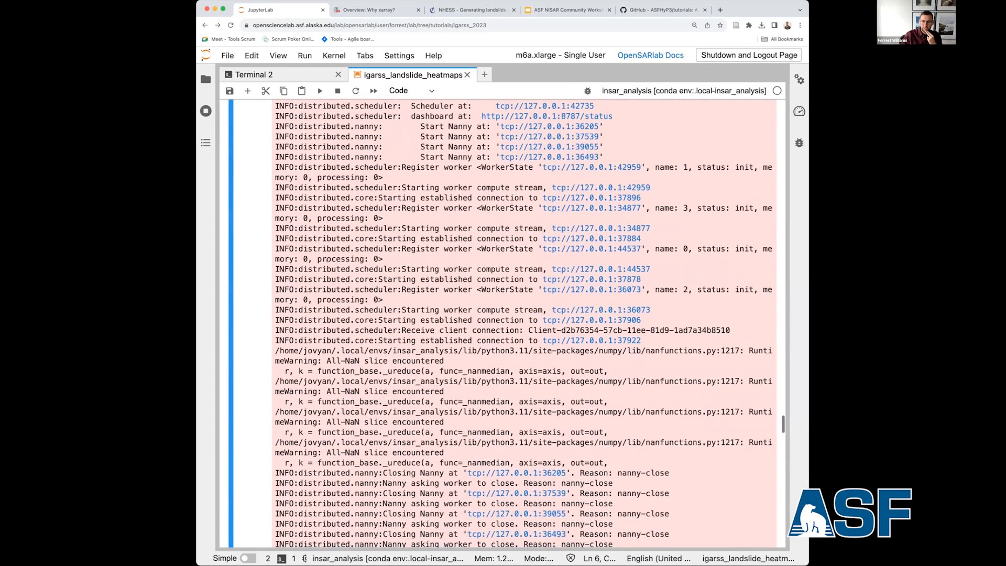
pyautogui.scroll(-3, 327, 259)
pyautogui.scroll(-5, 327, 259)
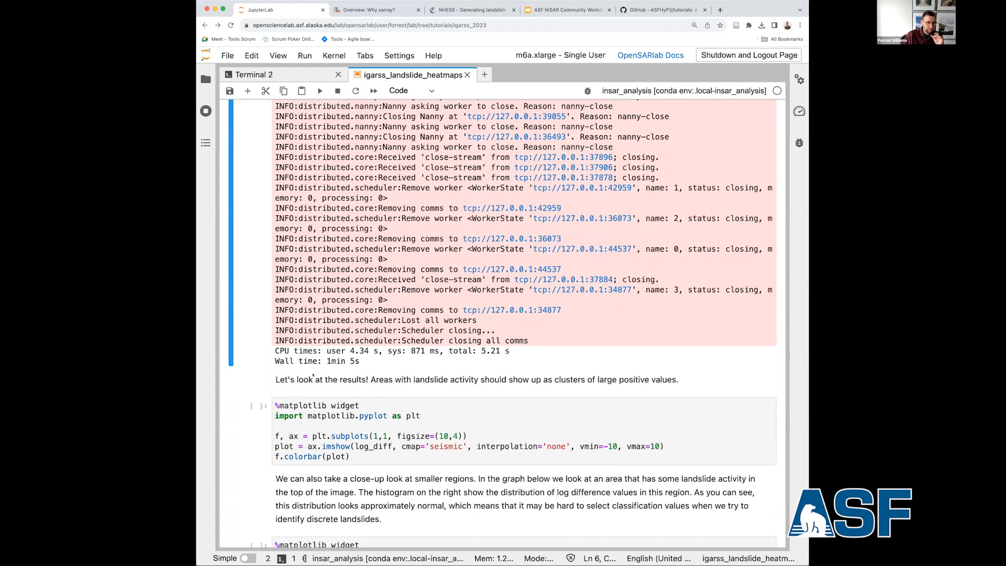
pyautogui.click(334, 417)
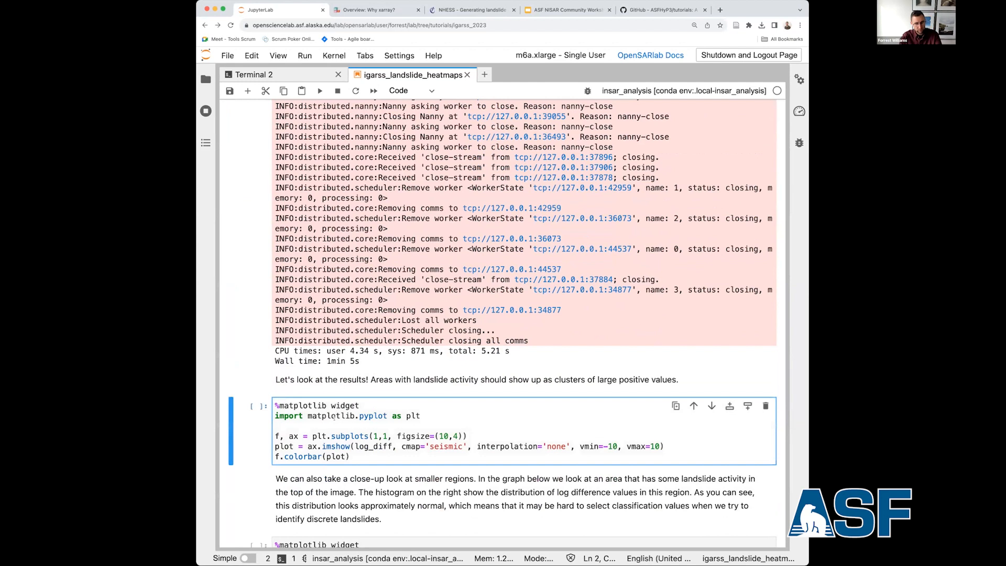
pyautogui.hotkey('shift', 'Return')
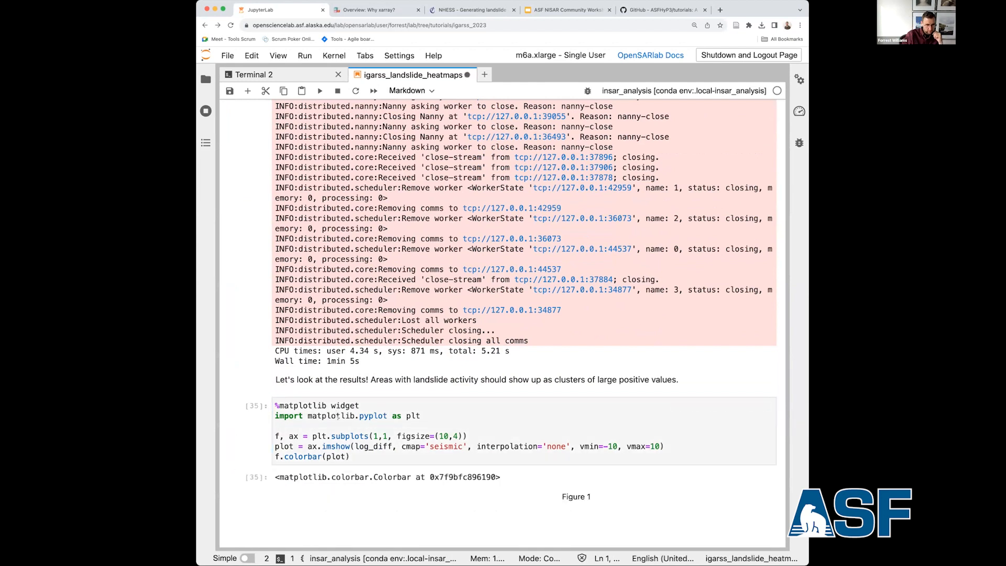
pyautogui.scroll(-6, 307, 259)
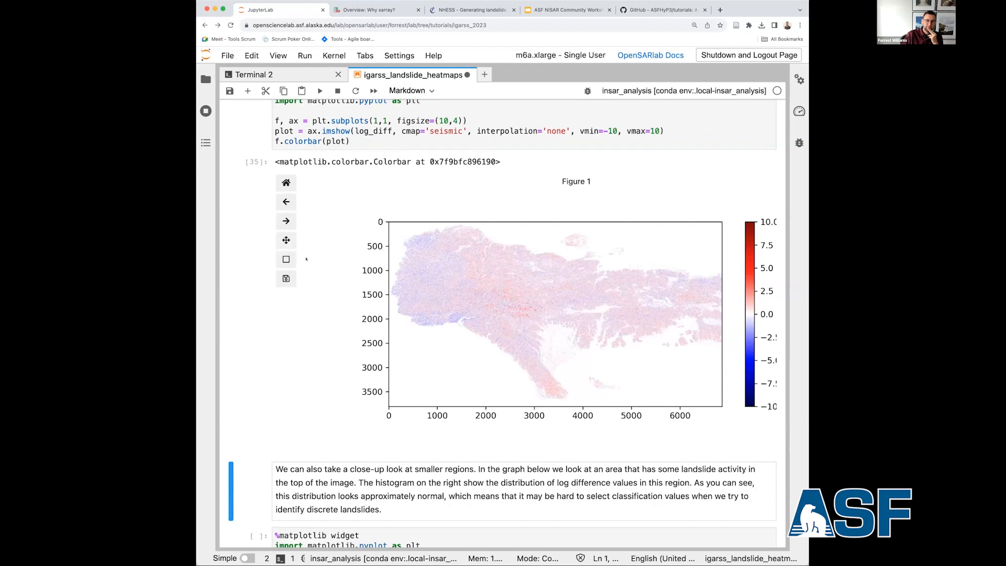
pyautogui.scroll(2, 306, 259)
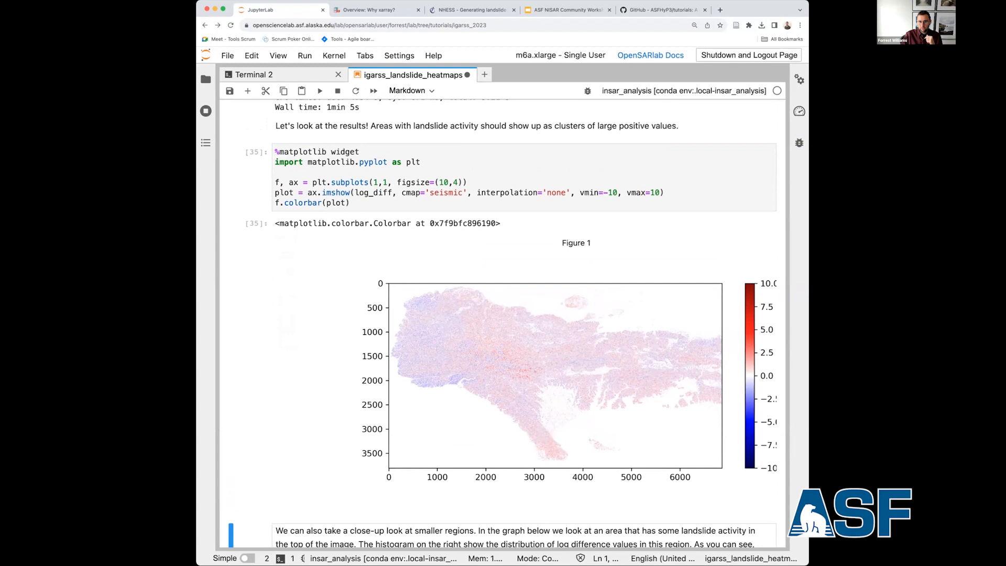
# Widen the browser window so the log difference figure's entire colour bar and its labels fit beside the map.
pyautogui.moveTo(809, 367); pyautogui.dragTo(839, 367)
pyautogui.scroll(-1, 590, 388)
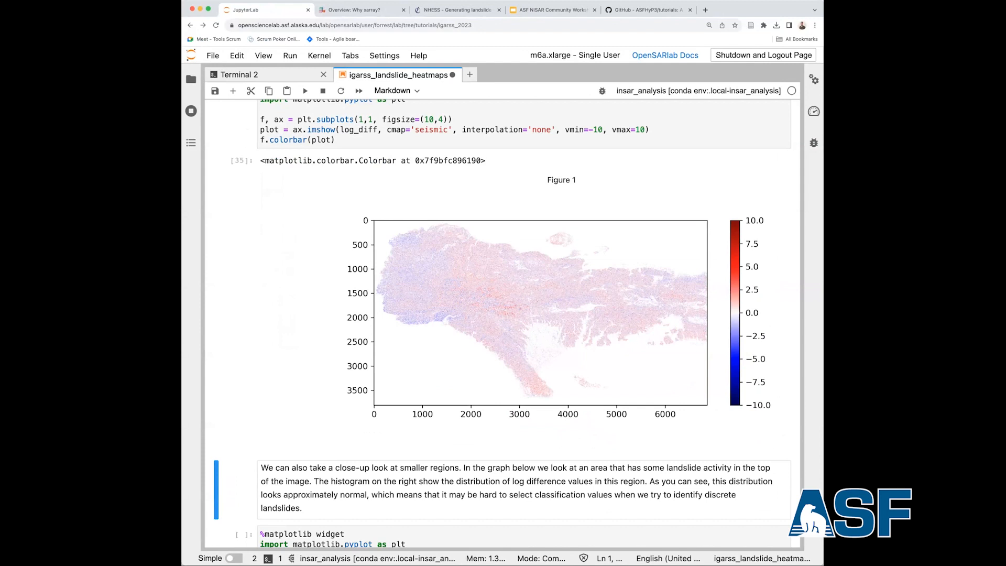
pyautogui.scroll(2, 242, 188)
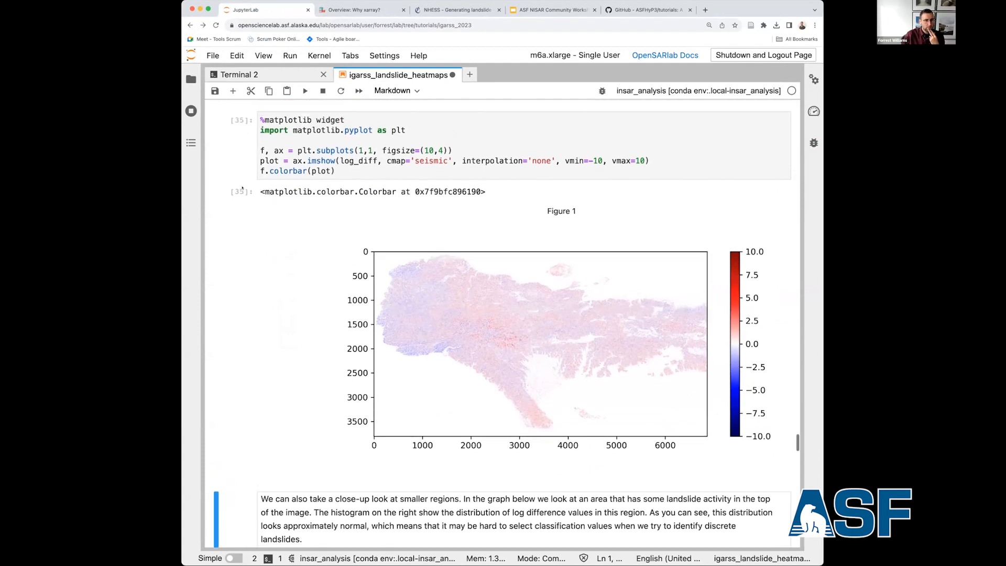
pyautogui.scroll(3, 243, 189)
pyautogui.scroll(-1, 242, 189)
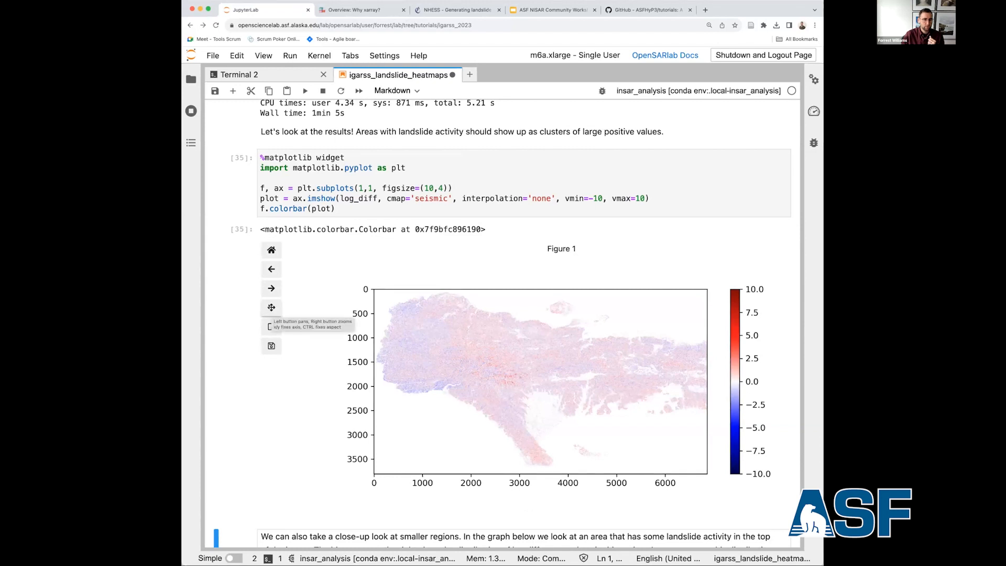
# Pan the log difference map, zoom into a small area around x 1950–2150 and y 1250–1450, and restore the full view.
pyautogui.click(271, 308)
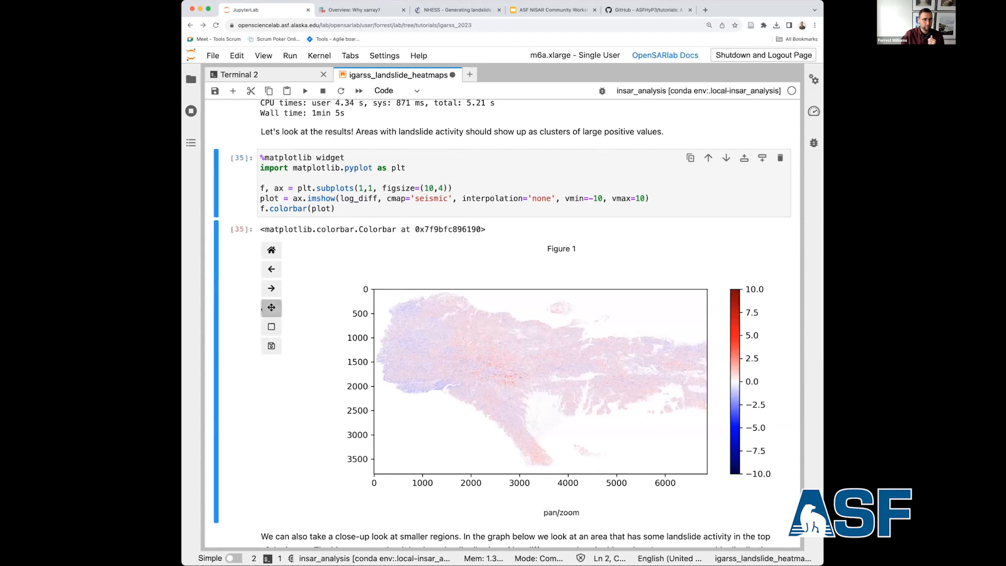
pyautogui.moveTo(495, 363)
pyautogui.mouseDown()
pyautogui.moveTo(474, 363)
pyautogui.moveTo(491, 363)
pyautogui.moveTo(481, 363)
pyautogui.mouseUp()
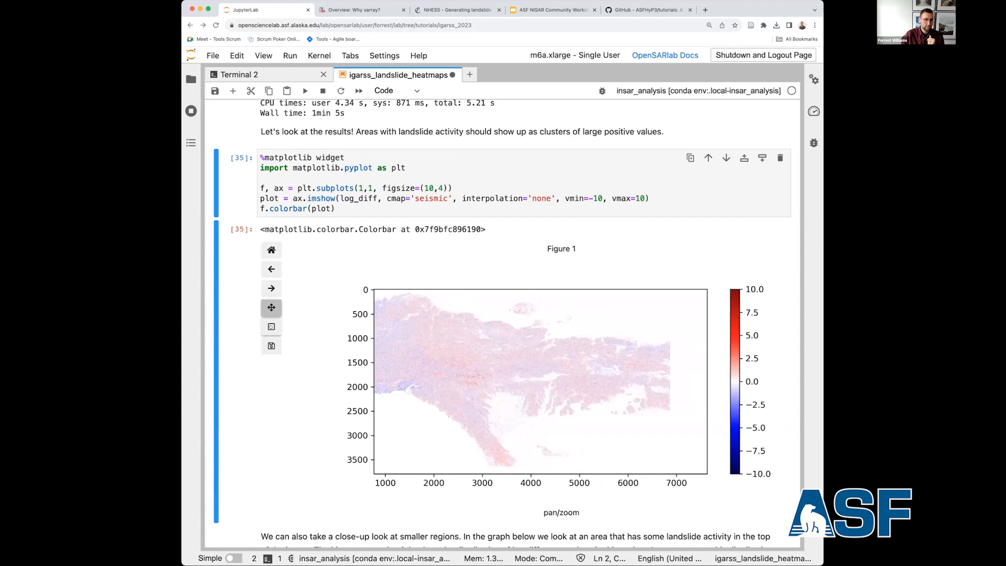
pyautogui.click(272, 327)
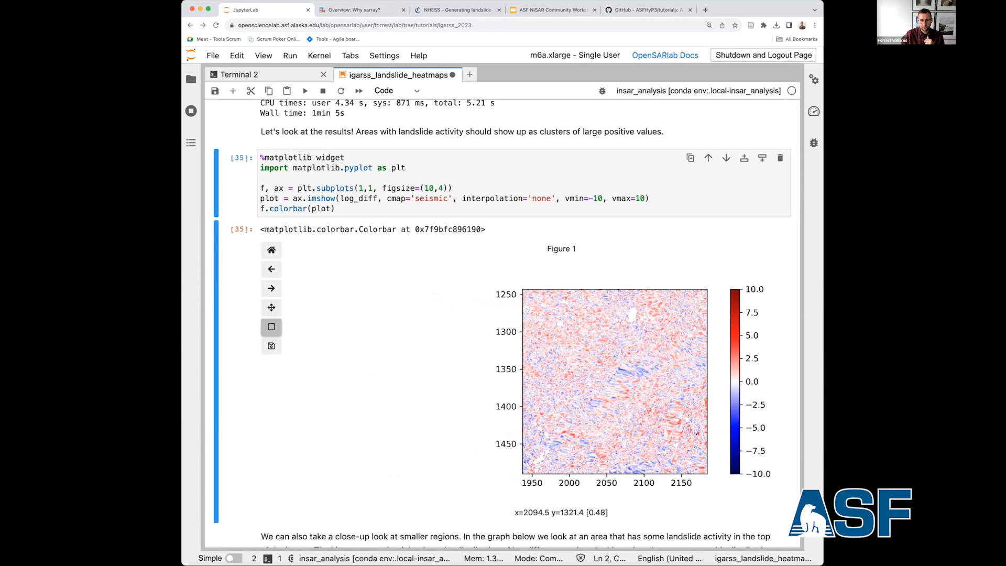
pyautogui.click(270, 251)
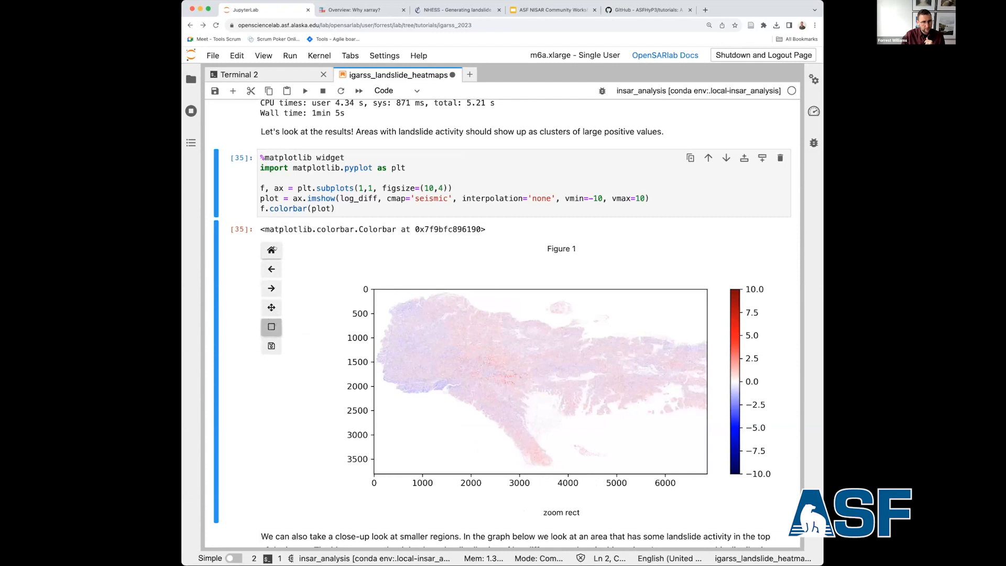
# Review the section 11 log difference code and compare it with the plotted log difference map.
pyautogui.click(272, 328)
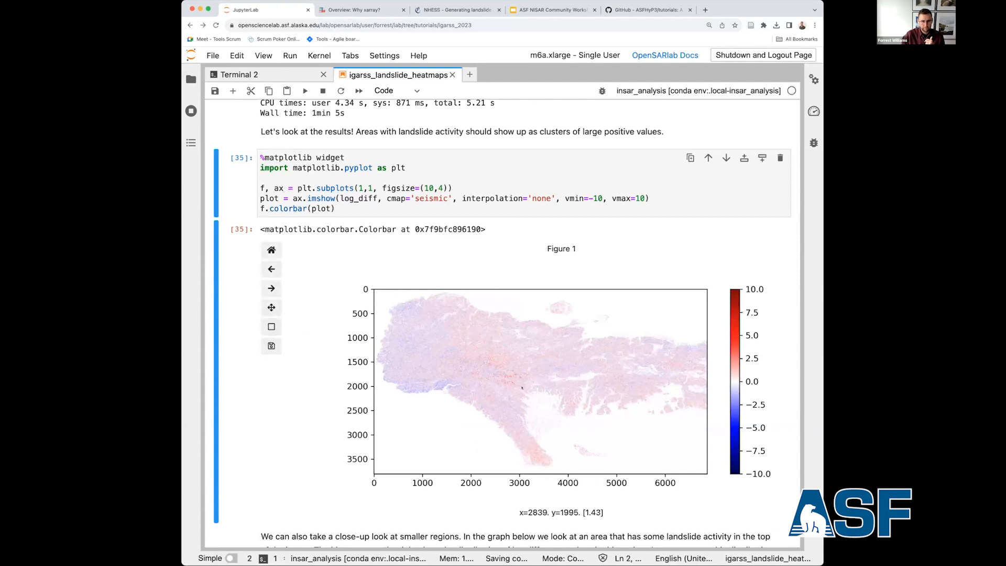
pyautogui.click(271, 327)
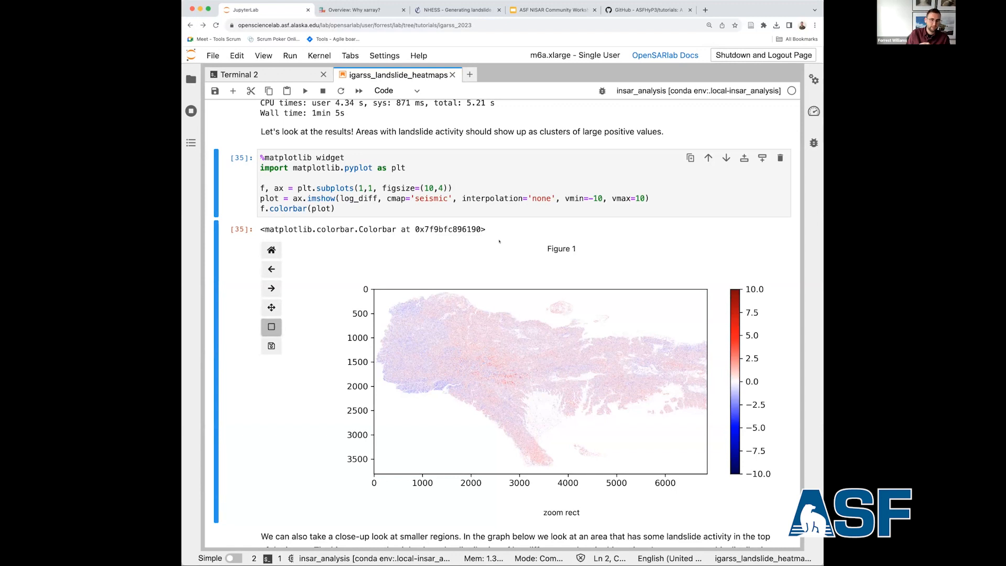
pyautogui.scroll(10, 433, 156)
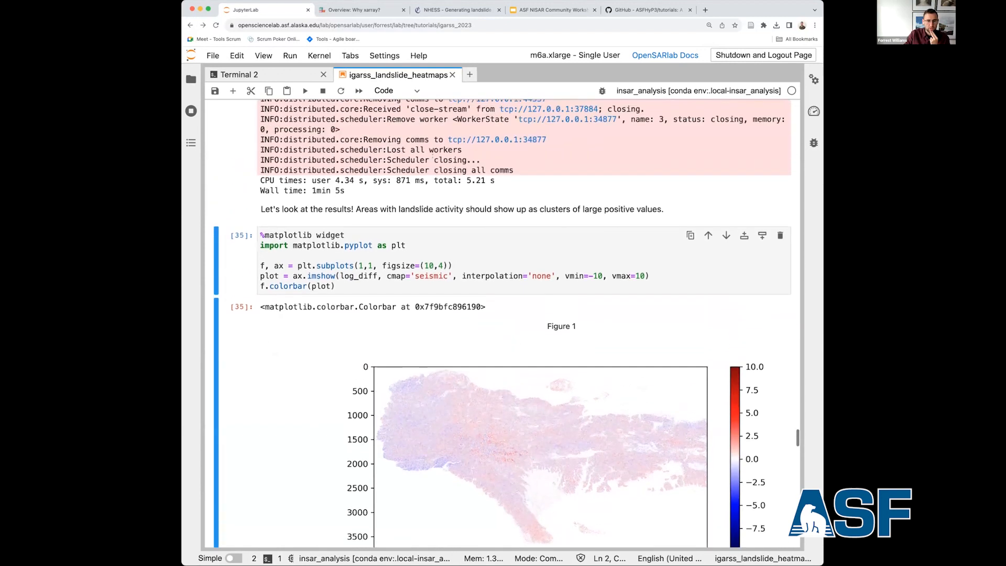
pyautogui.scroll(10, 433, 156)
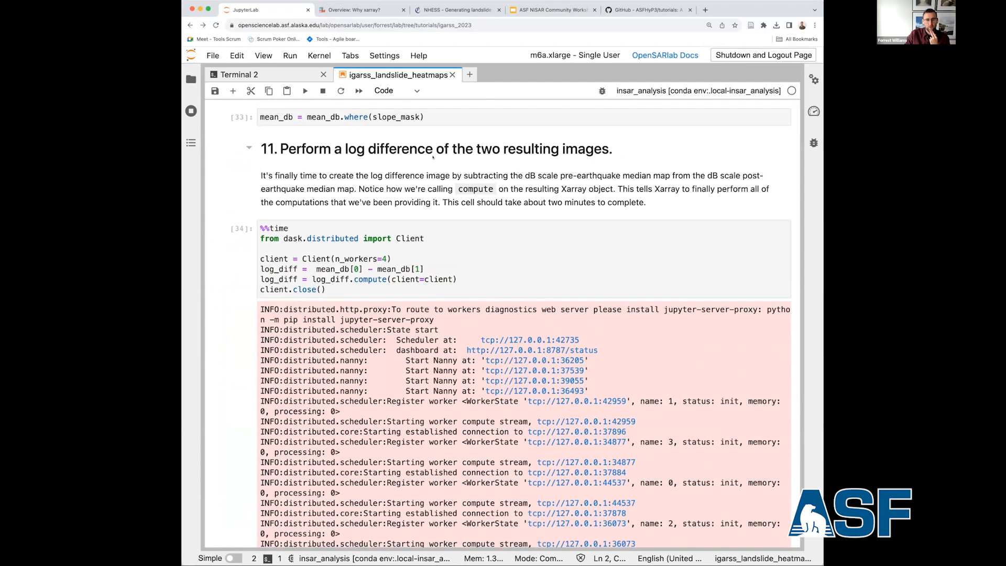
pyautogui.scroll(-15, 432, 156)
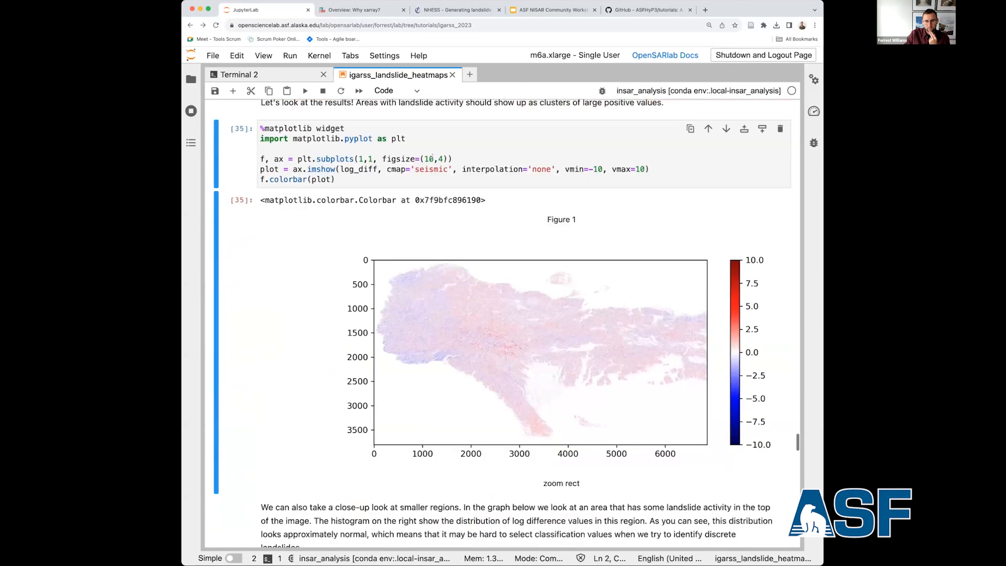
pyautogui.scroll(15, 433, 156)
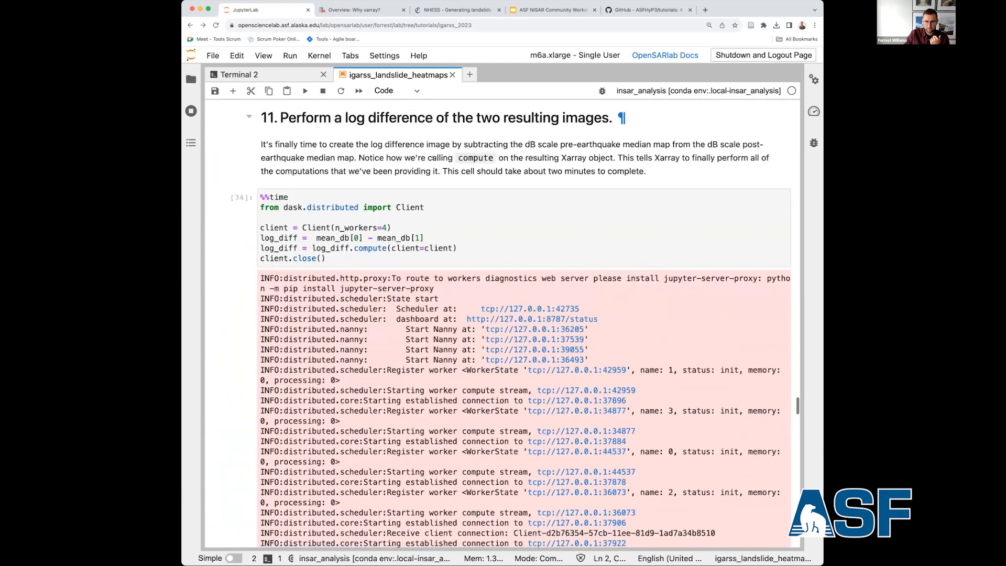
pyautogui.scroll(-15, 432, 156)
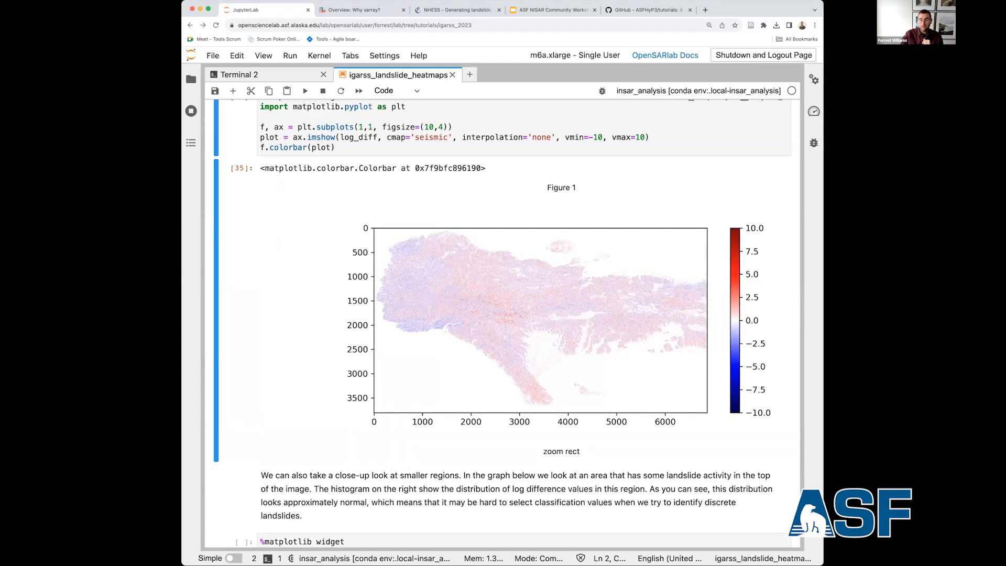
# Zoom the log difference map into the red cluster at about x 2480–2990 and y 1700–2010, and restore the full view.
pyautogui.moveTo(273, 264)
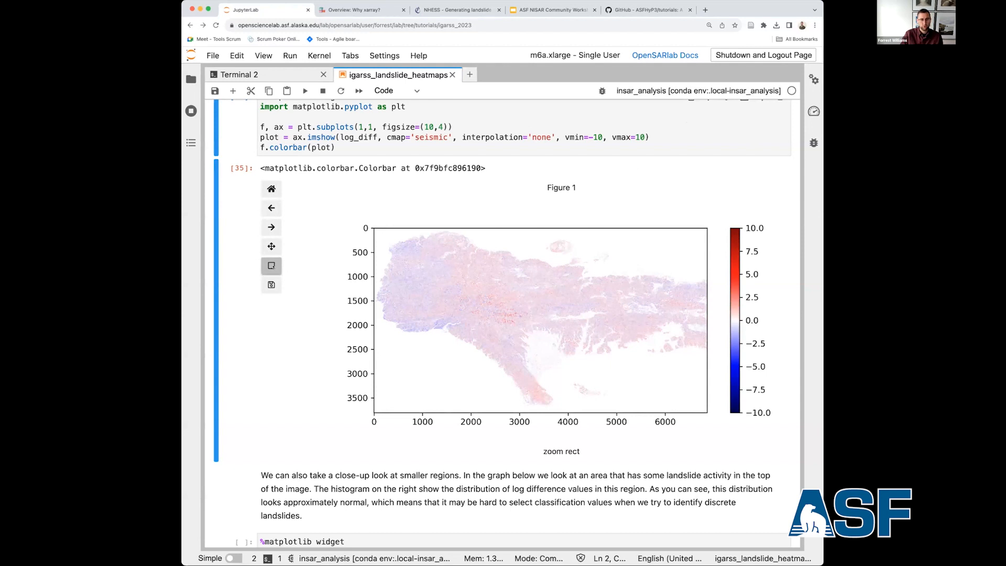
pyautogui.click(272, 265)
pyautogui.click(272, 266)
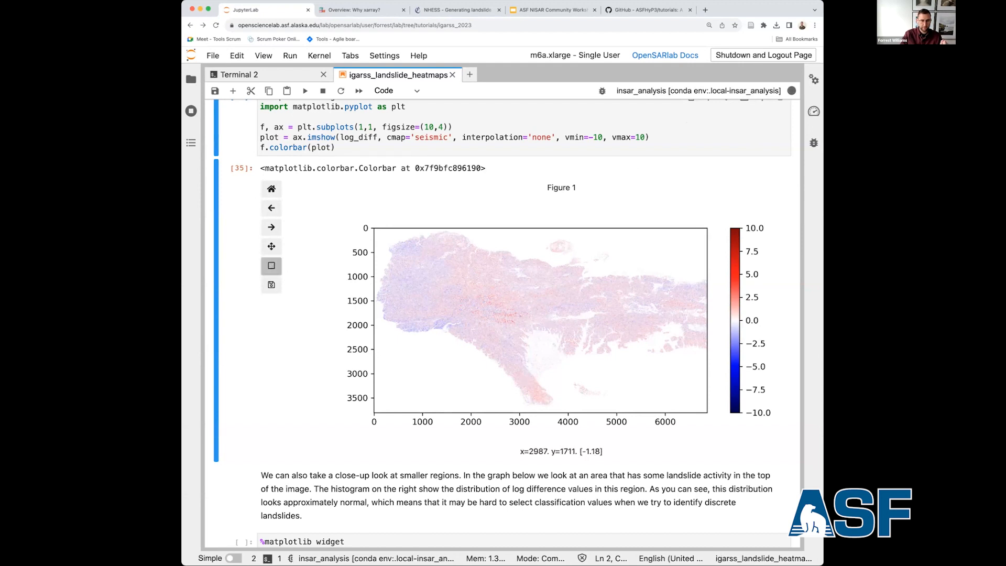
pyautogui.moveTo(495, 311); pyautogui.dragTo(519, 325)
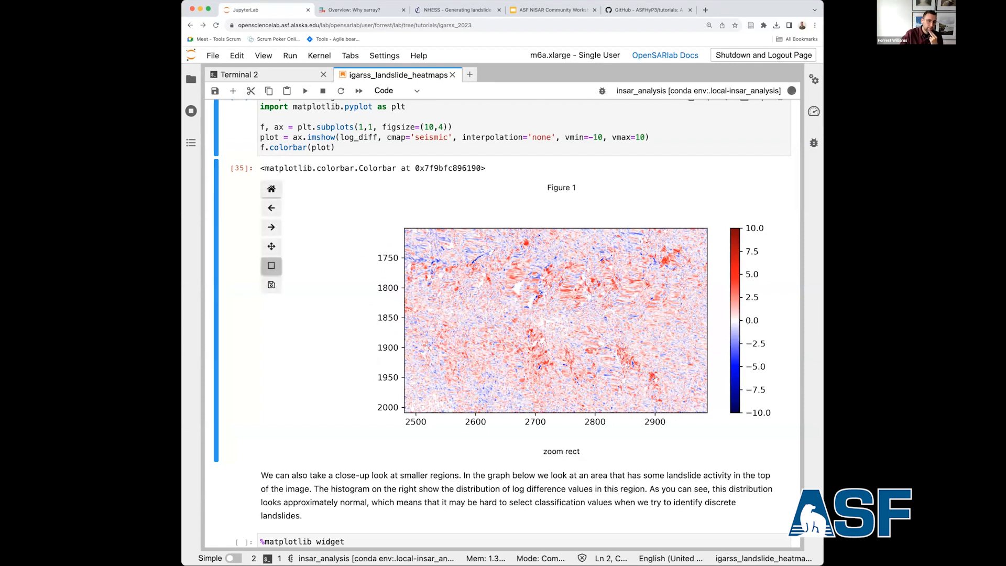
pyautogui.click(271, 189)
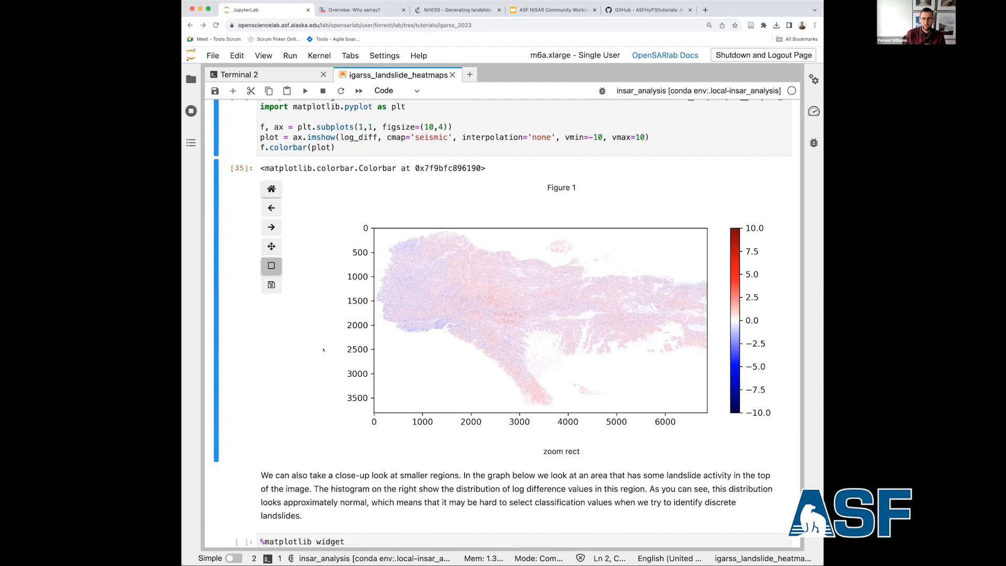
# Plot the log_diff subset for x 598507–601974 and y 2030321–2024714 beside its histogram by running the close-up region cell.
pyautogui.scroll(-1, 323, 350)
pyautogui.scroll(-4, 324, 349)
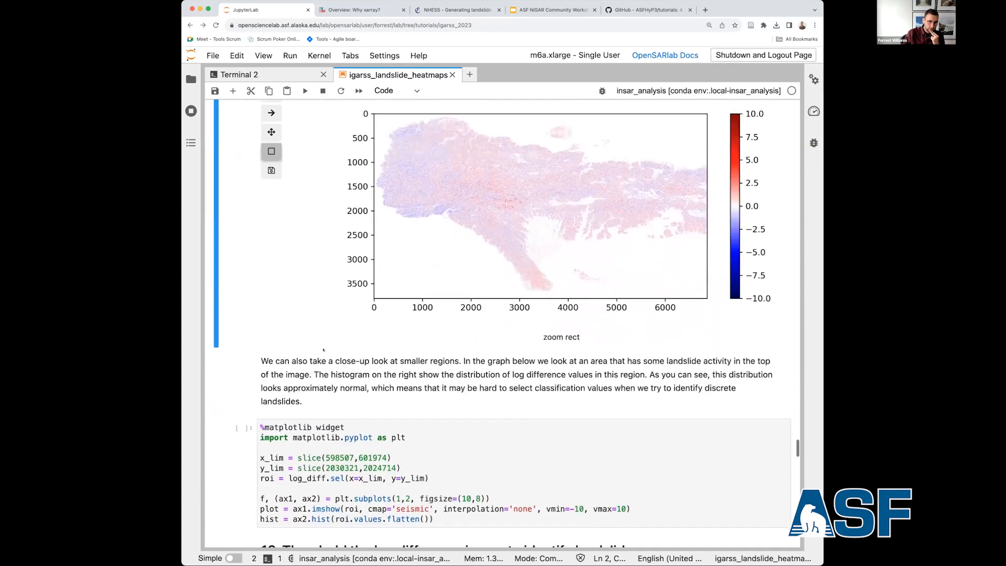
pyautogui.scroll(-5, 323, 350)
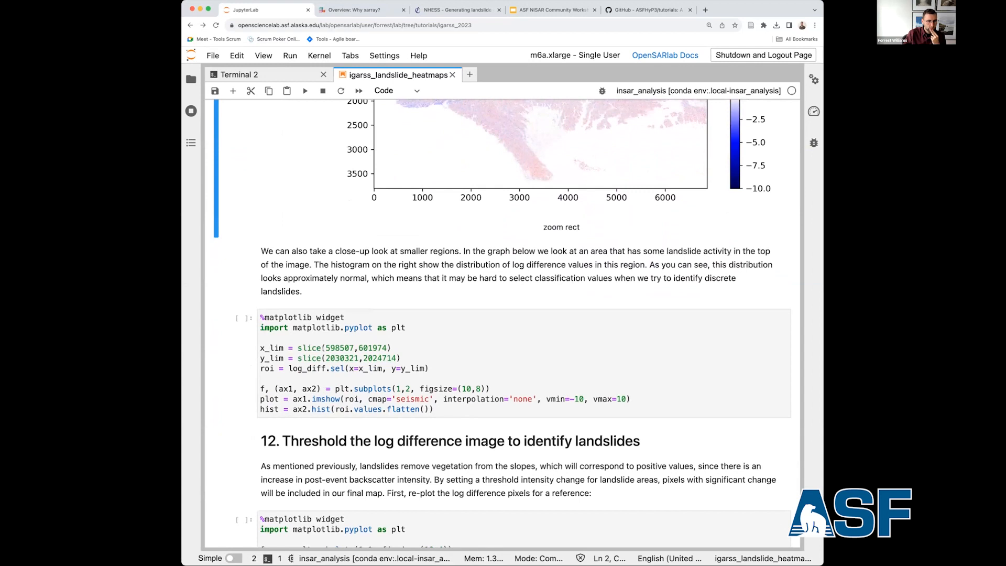
pyautogui.scroll(-3, 323, 348)
pyautogui.click(359, 292)
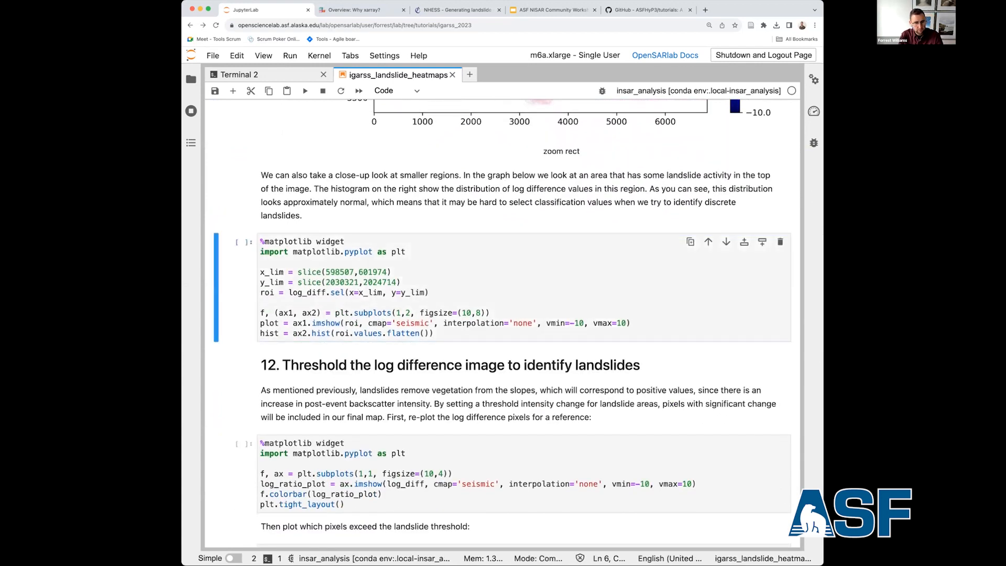
pyautogui.hotkey('shift', 'Return')
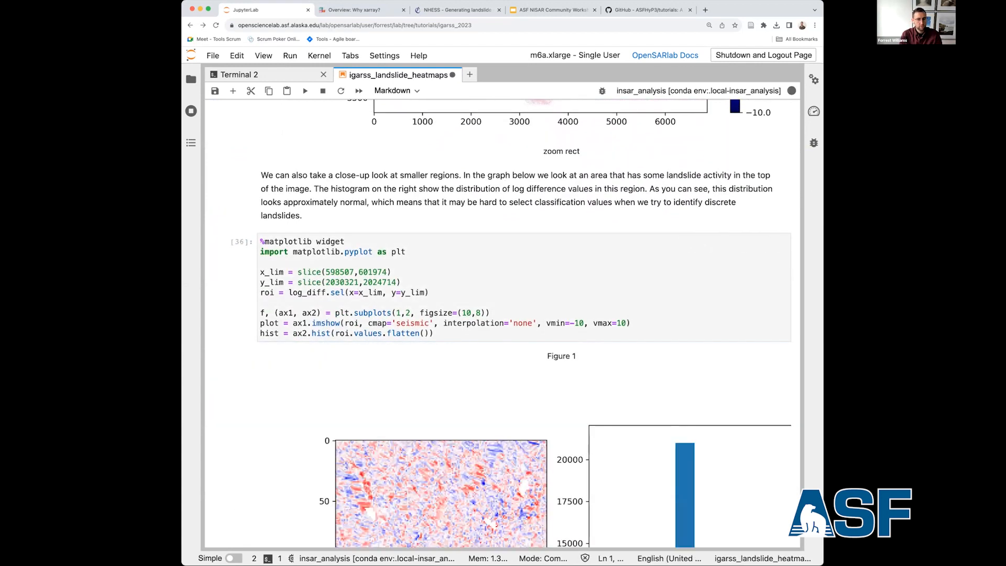
# Examine the close-up log difference map and the histogram of its values, checking them against the region limits in the cell.
pyautogui.scroll(-5, 250, 260)
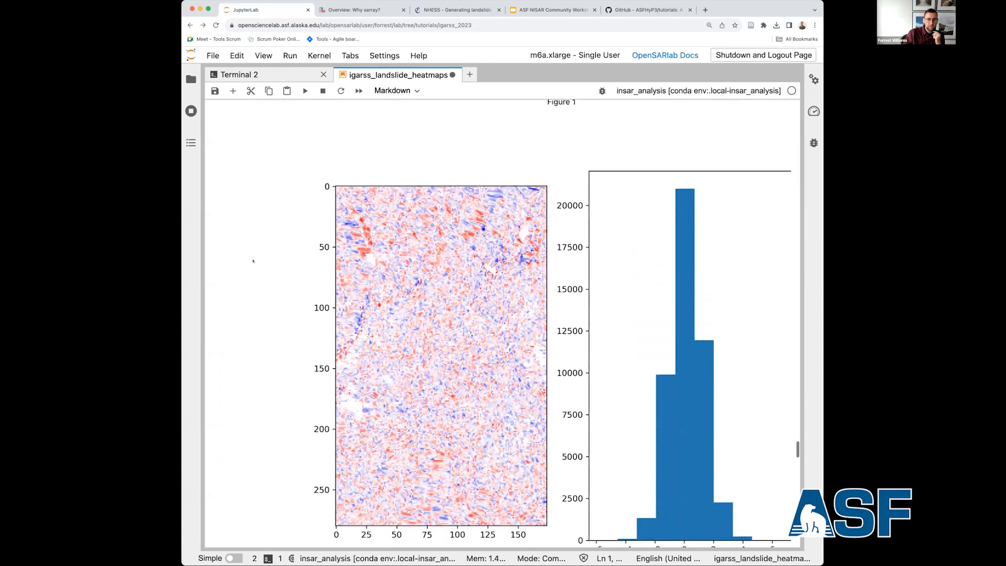
pyautogui.scroll(6, 253, 260)
pyautogui.scroll(-5, 253, 260)
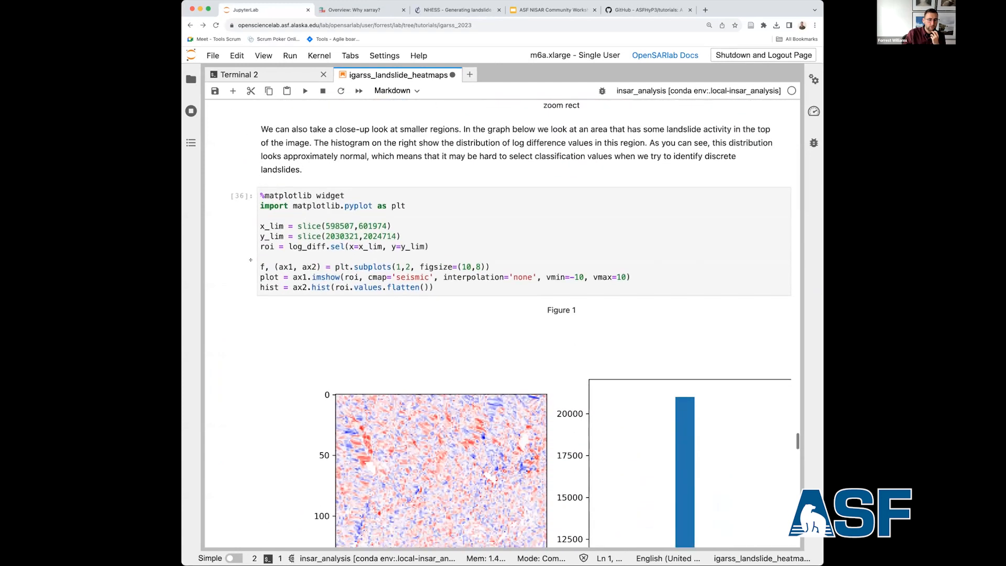
pyautogui.scroll(-1, 253, 261)
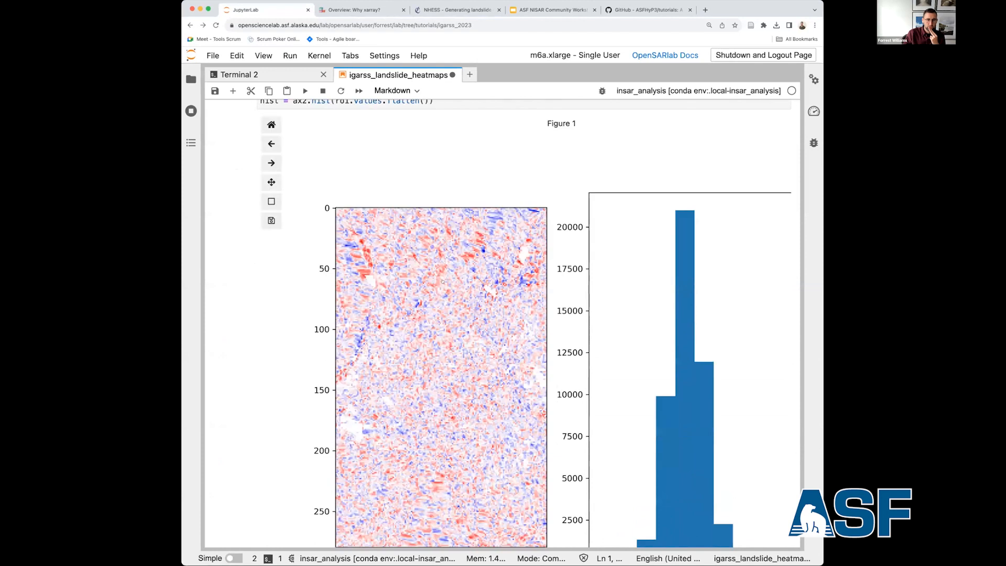
pyautogui.scroll(-2, 710, 300)
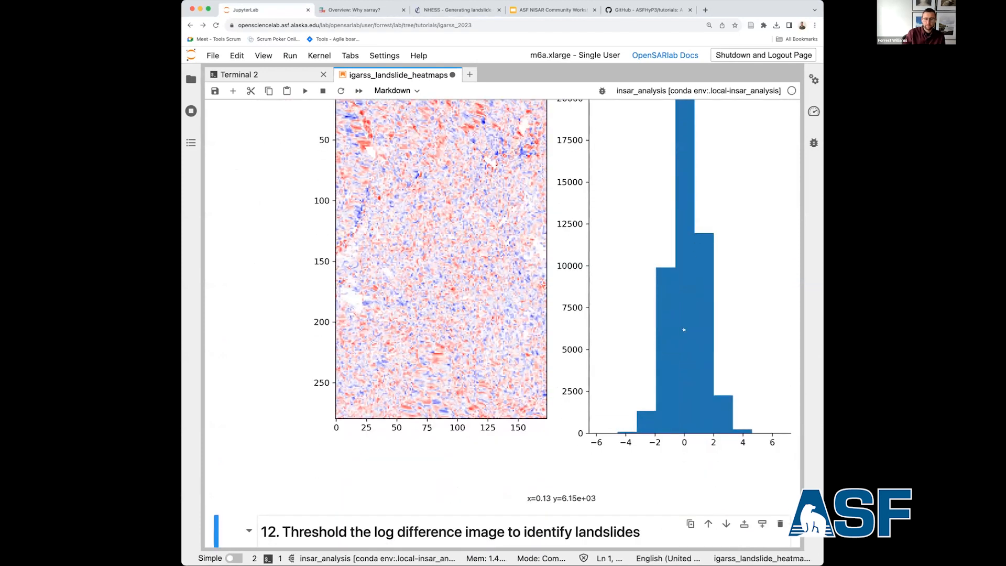
pyautogui.scroll(1, 684, 330)
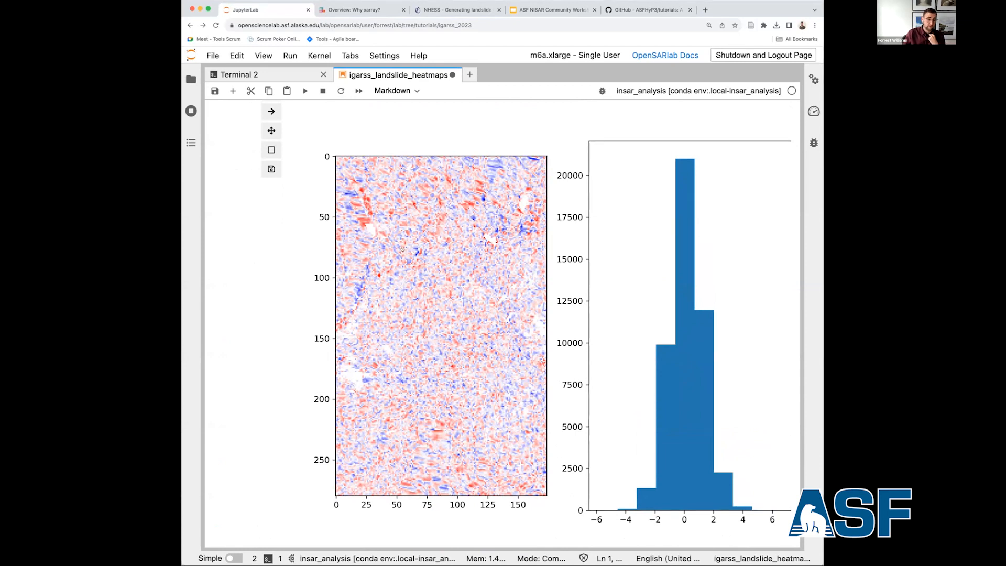
pyautogui.scroll(-1, 403, 250)
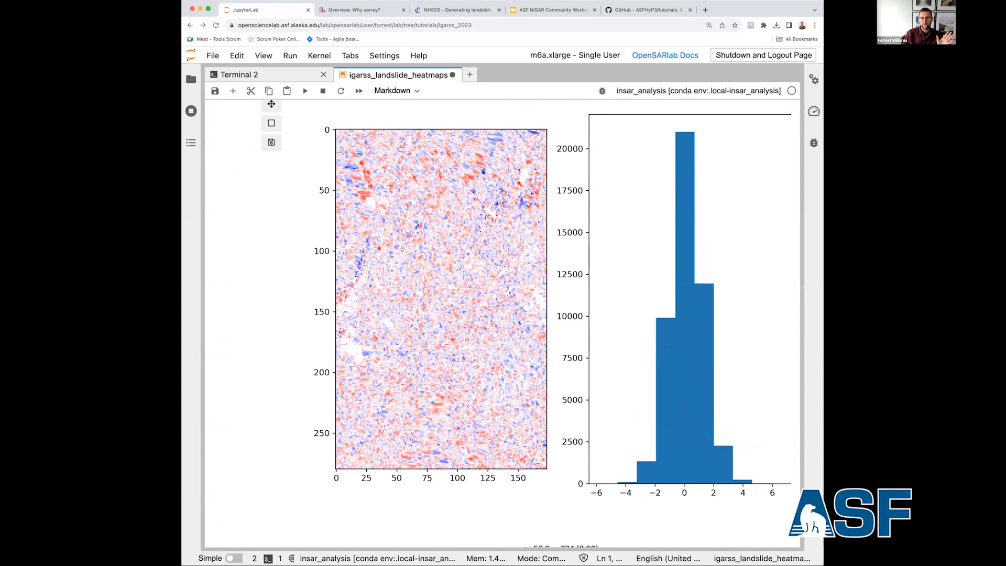
# Re-plot the full log_diff map with the seismic colormap and limits of -10 to 10 by running the first section 12 cell.
pyautogui.scroll(-5, 403, 249)
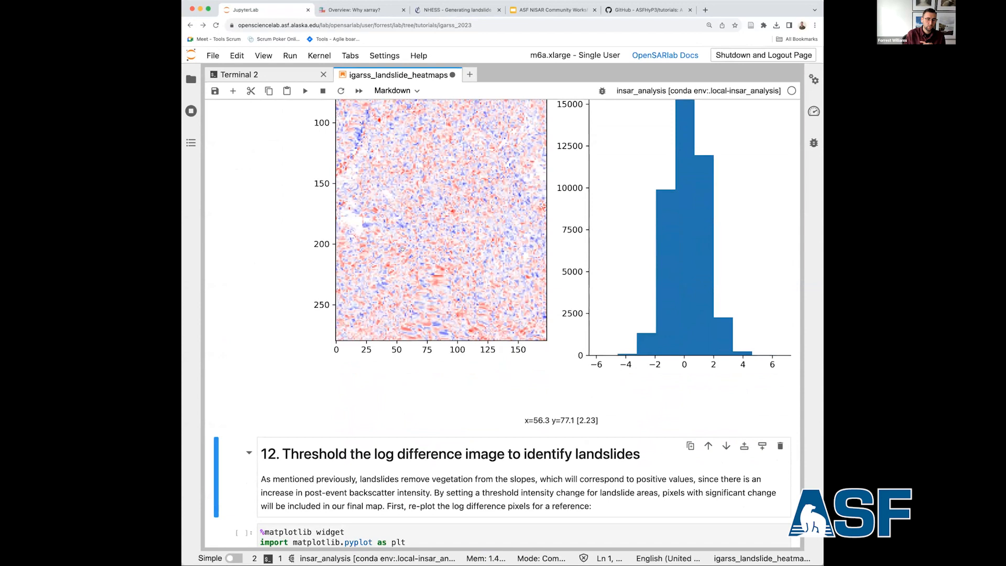
pyautogui.scroll(-5, 403, 249)
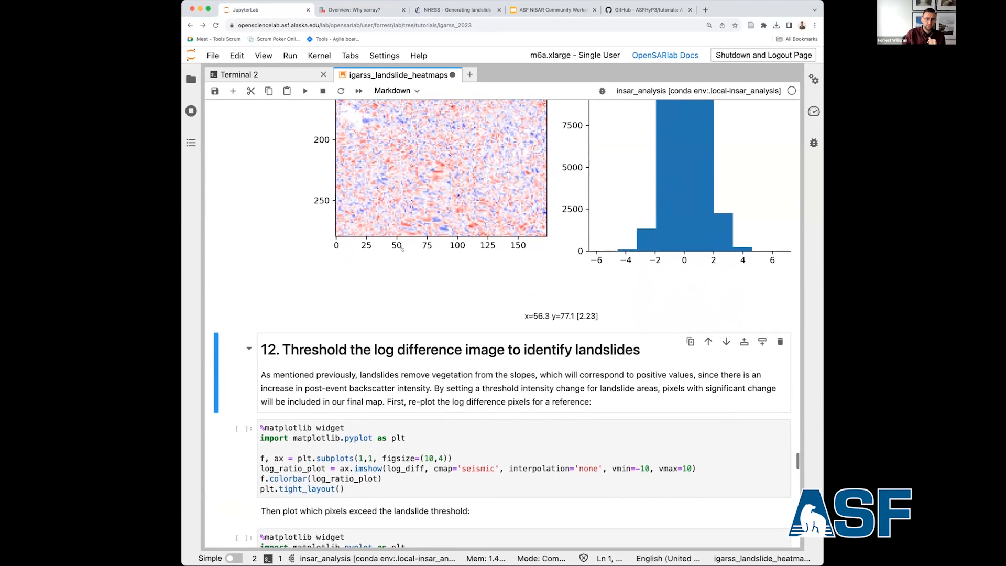
pyautogui.scroll(-1, 402, 249)
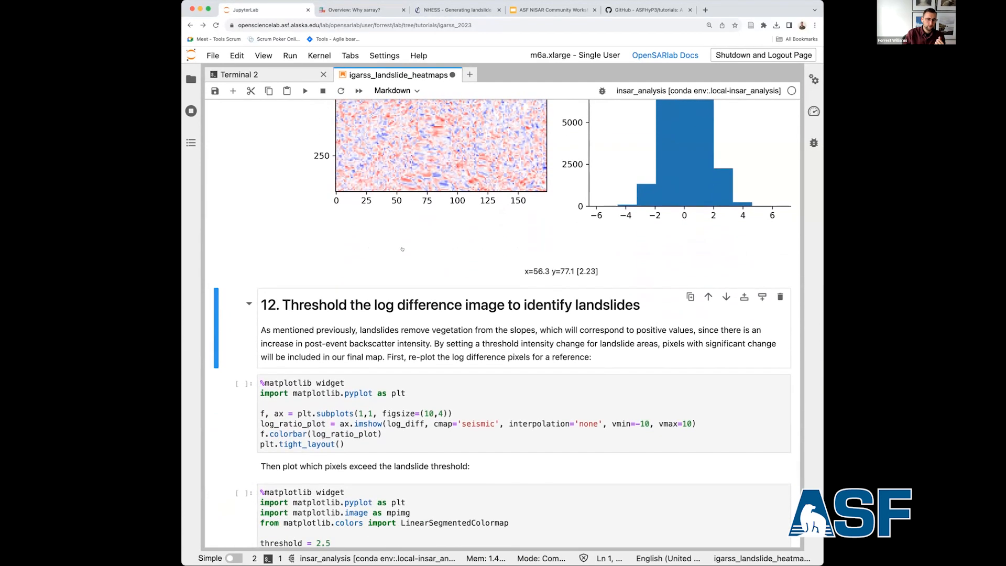
pyautogui.scroll(-5, 403, 249)
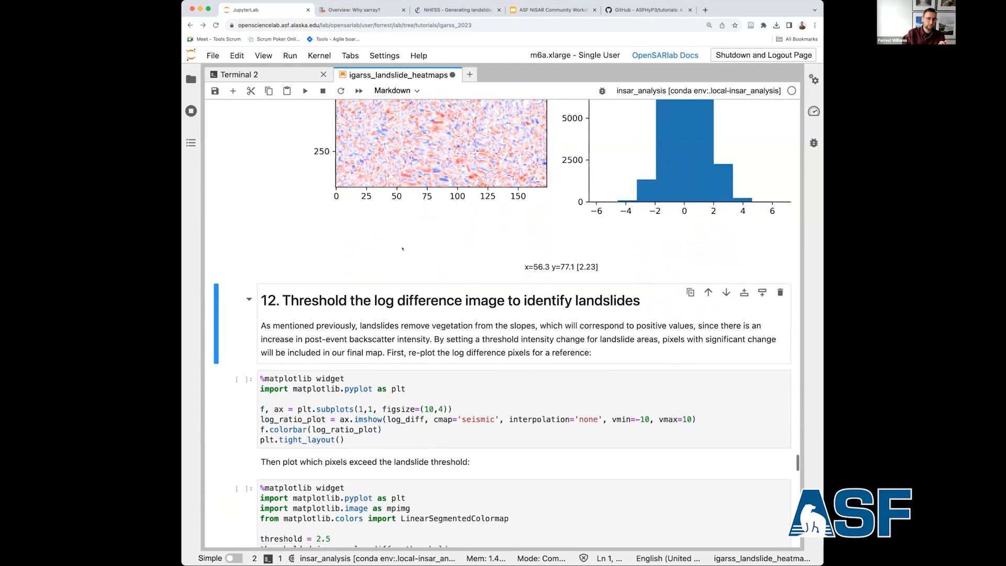
pyautogui.scroll(-1, 402, 249)
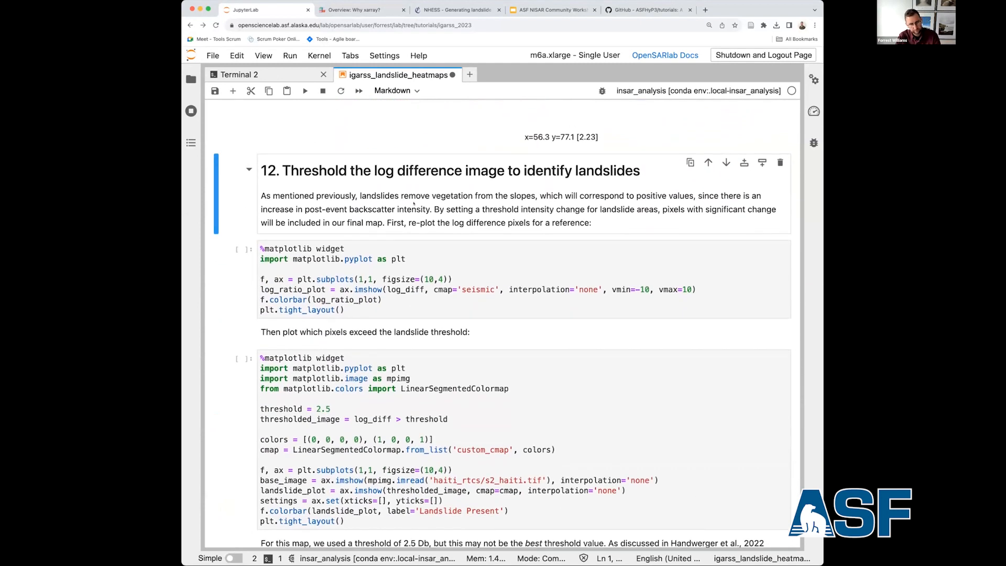
pyautogui.press('Down')
pyautogui.hotkey('shift', 'Return')
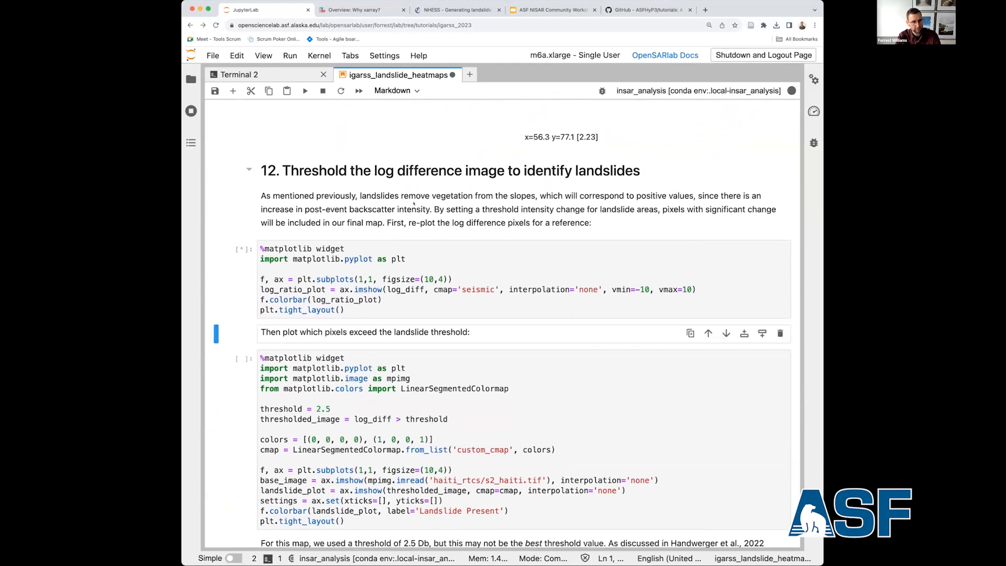
pyautogui.scroll(-3, 231, 311)
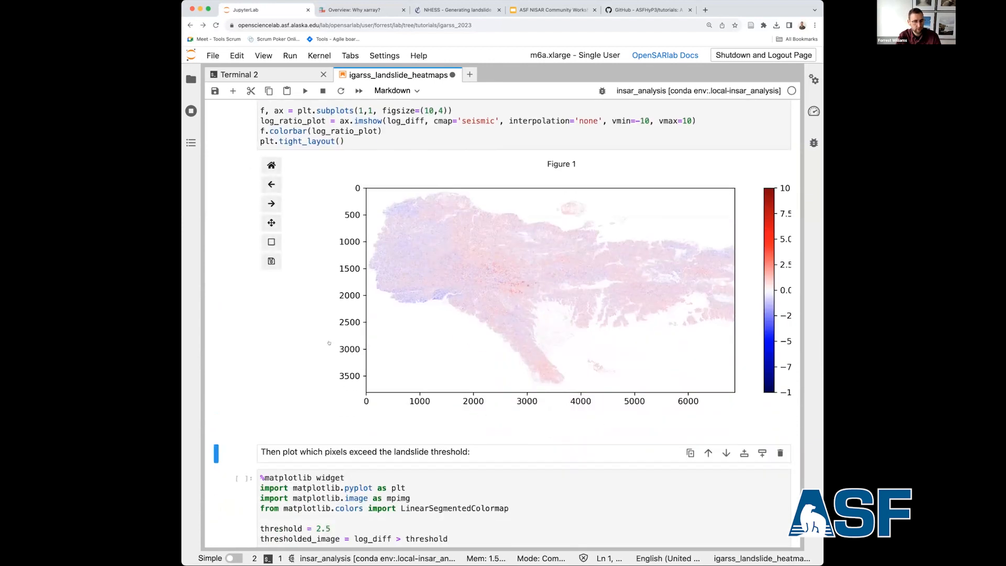
# Review the landslide threshold value in the plotting code and compare it with the log difference map and its colour scale.
pyautogui.scroll(-2, 341, 343)
pyautogui.press('Down')
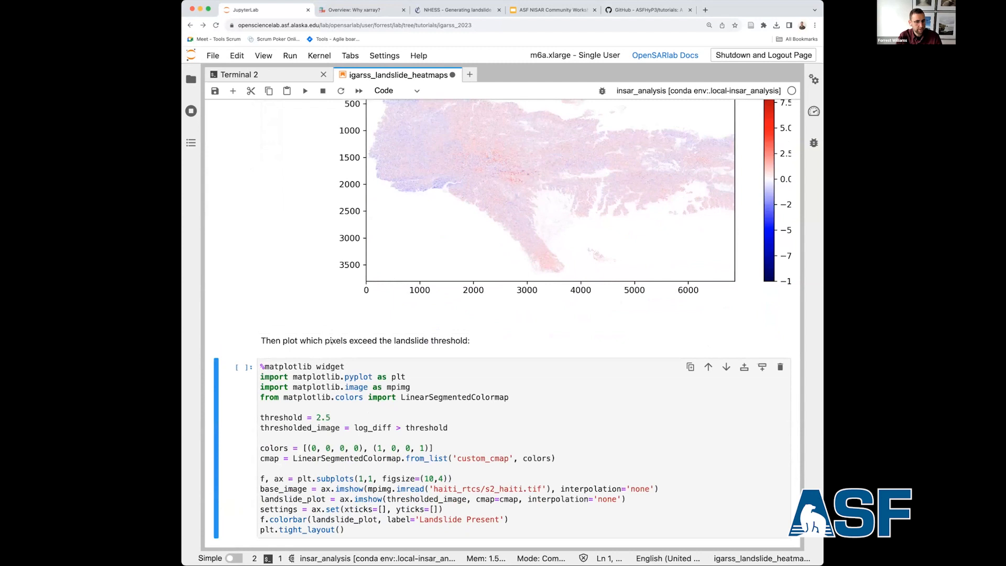
pyautogui.scroll(-3, 332, 341)
pyautogui.scroll(2, 331, 341)
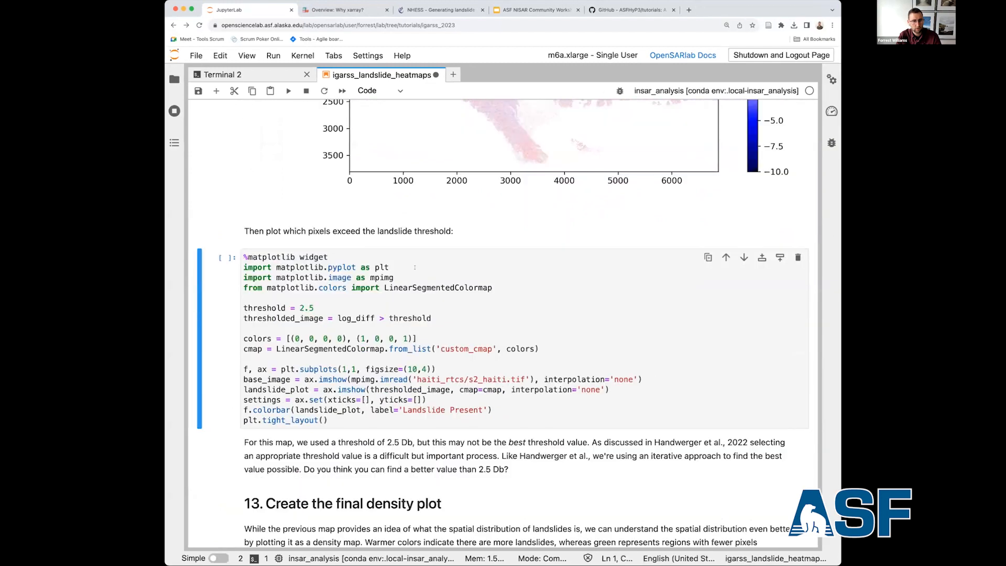
pyautogui.scroll(3, 413, 273)
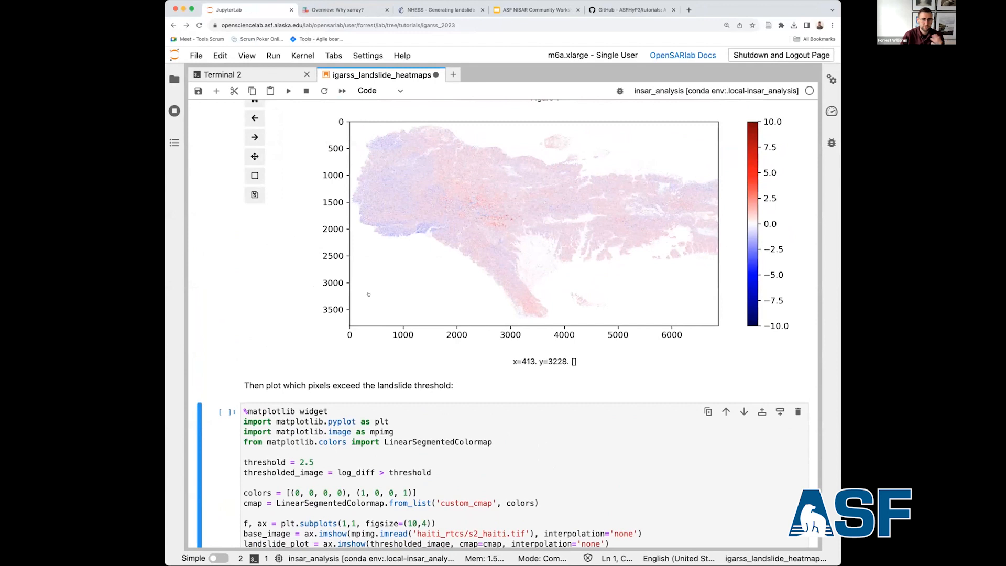
pyautogui.scroll(-1, 263, 435)
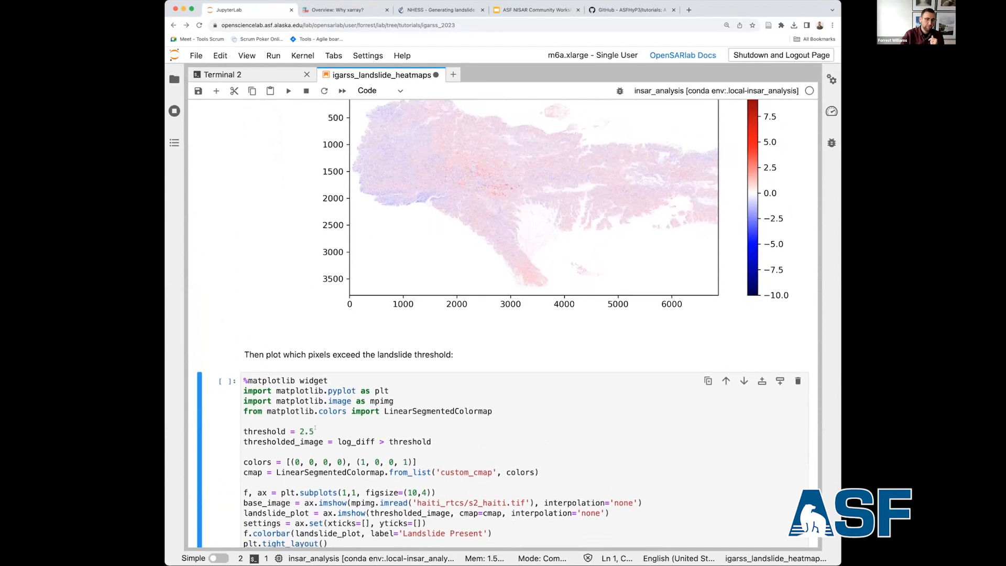
pyautogui.moveTo(315, 429); pyautogui.dragTo(300, 429)
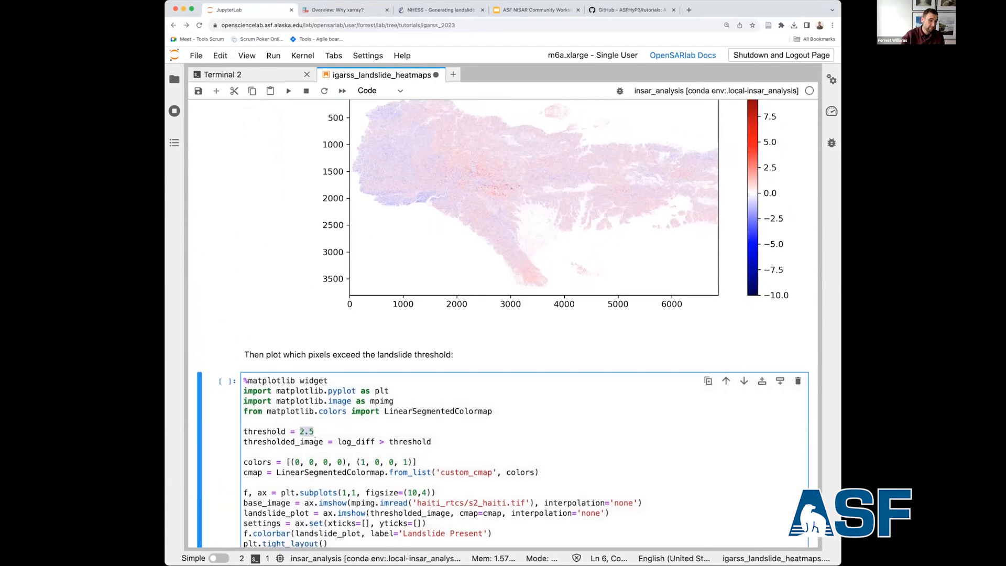
pyautogui.scroll(1, 771, 193)
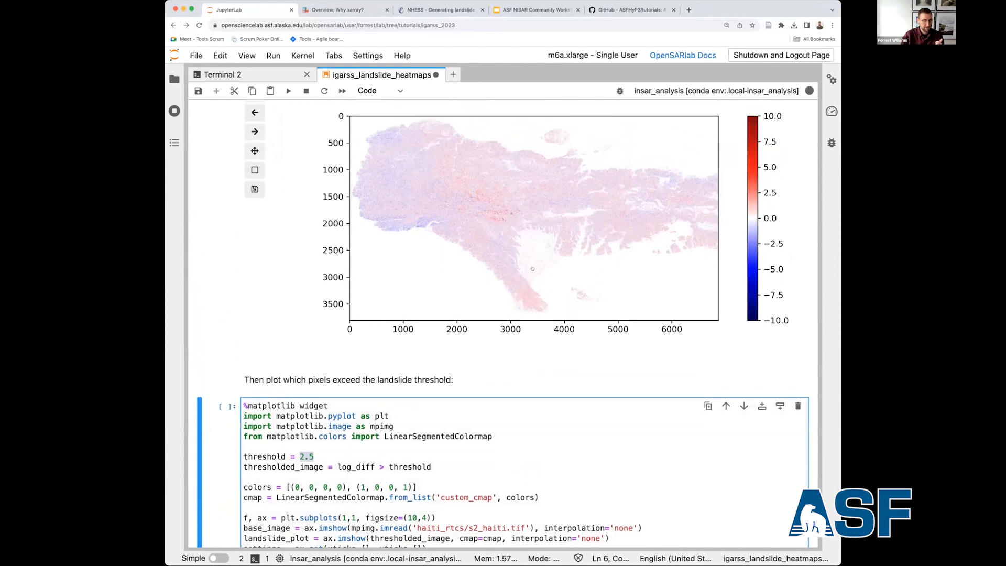
pyautogui.scroll(-1, 276, 463)
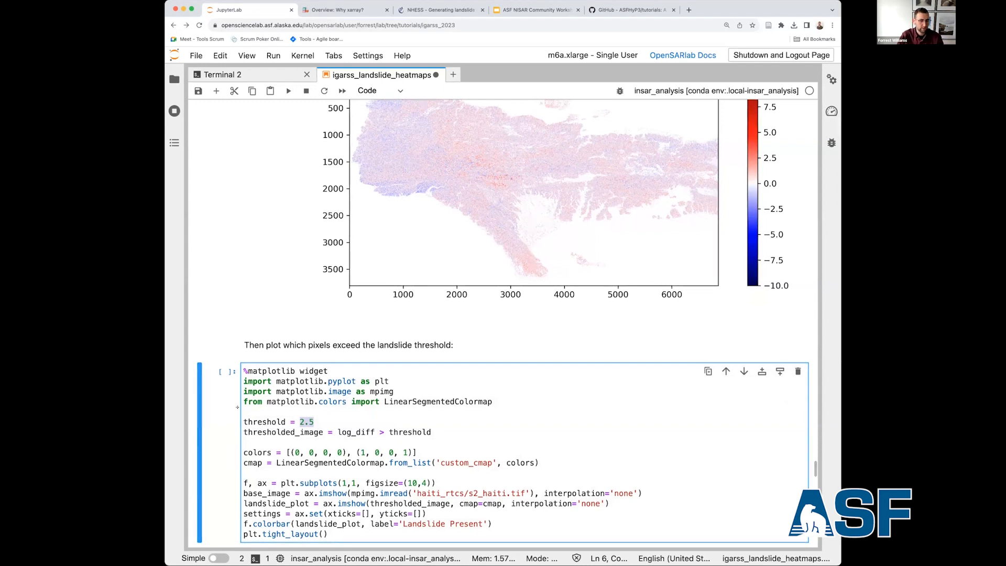
# Plot the pixels exceeding the 2.5 threshold over the s2_haiti.tif base image and activate rectangle zoom on the figure.
pyautogui.scroll(-3, 293, 398)
pyautogui.hotkey('shift', 'Return')
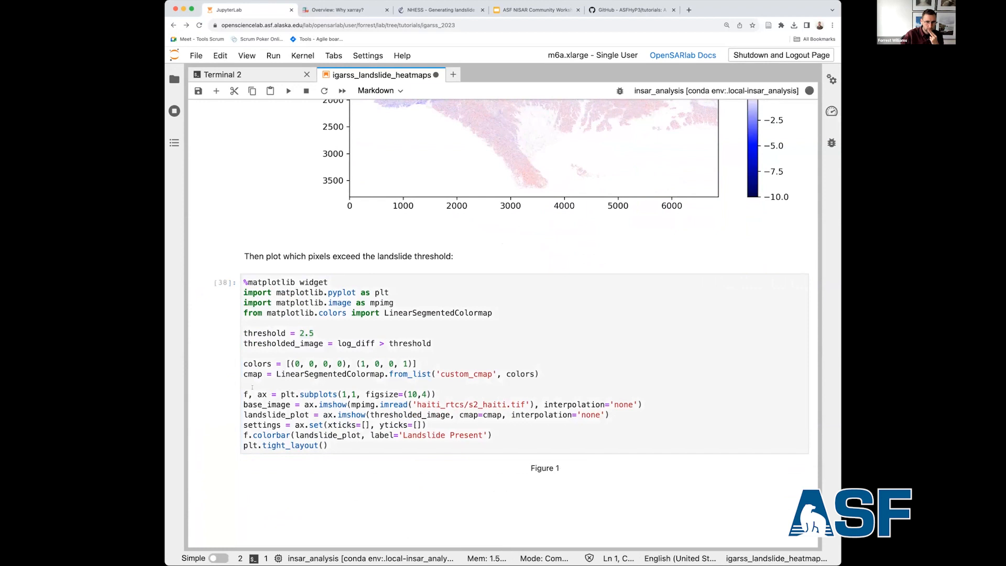
pyautogui.scroll(-5, 246, 387)
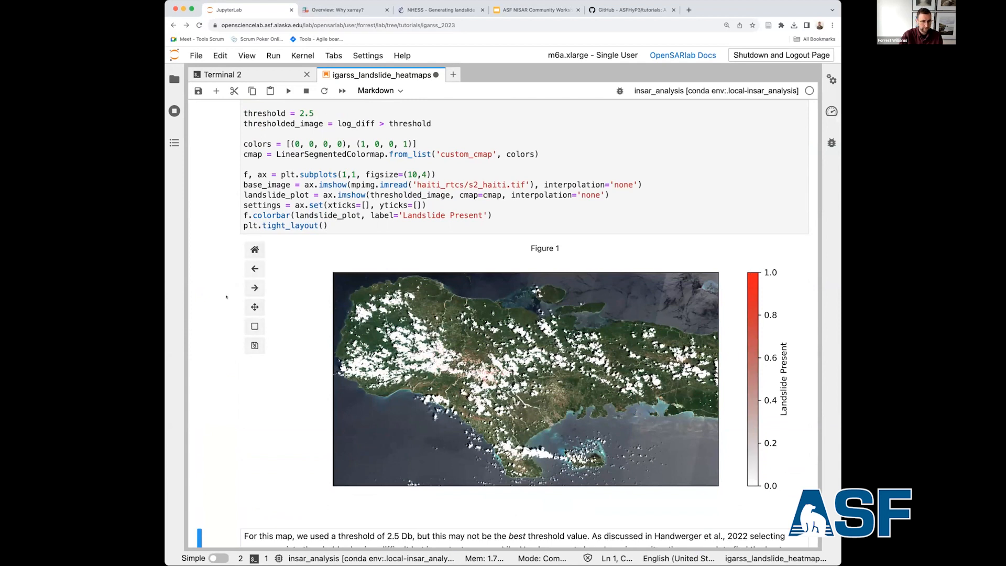
pyautogui.click(255, 326)
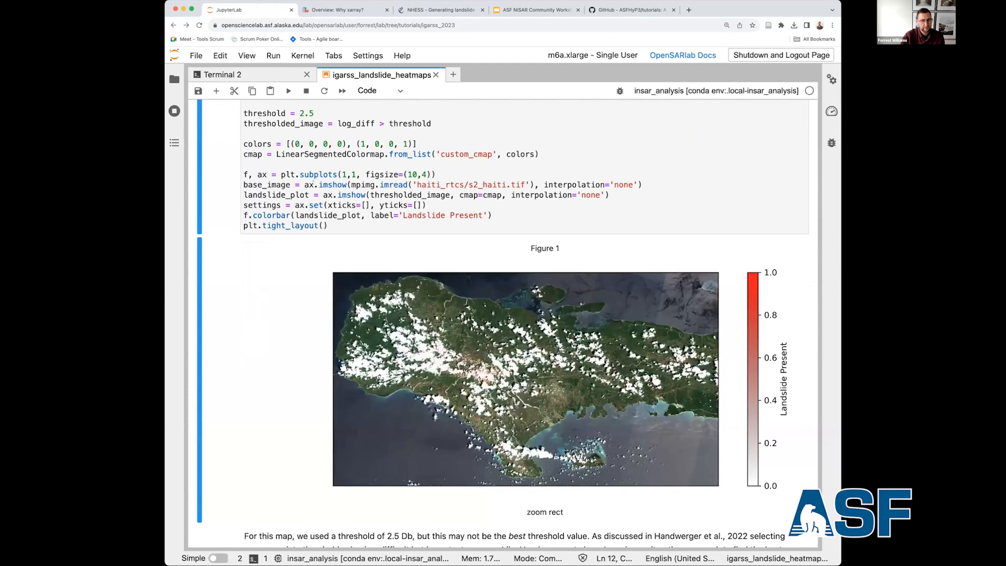
# Set the landslide threshold to 3.5 and re-plot the thresholded pixels over the satellite image.
pyautogui.scroll(2, 321, 182)
pyautogui.click(320, 171)
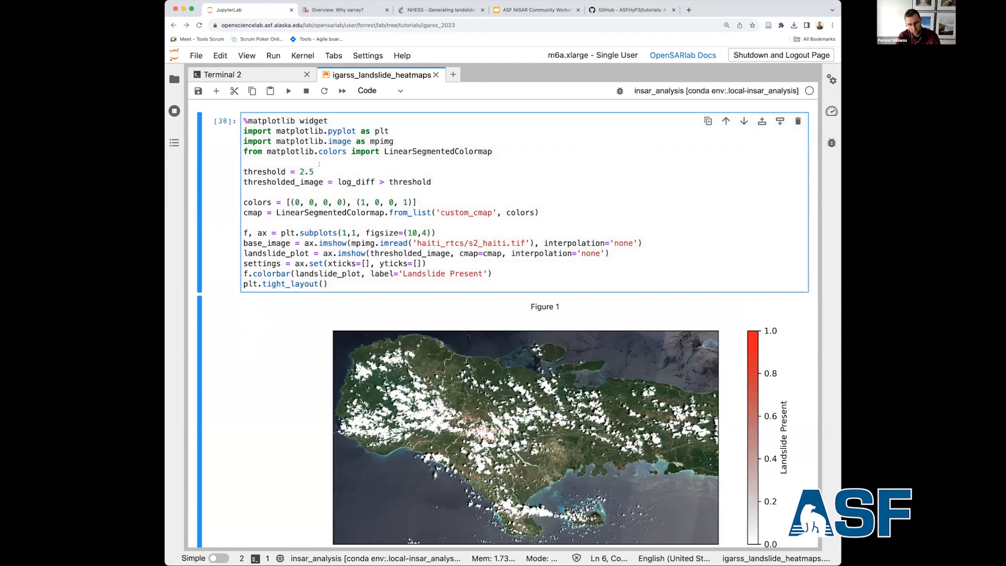
pyautogui.press('BackSpace')
pyautogui.press('BackSpace')
pyautogui.write('3.5')
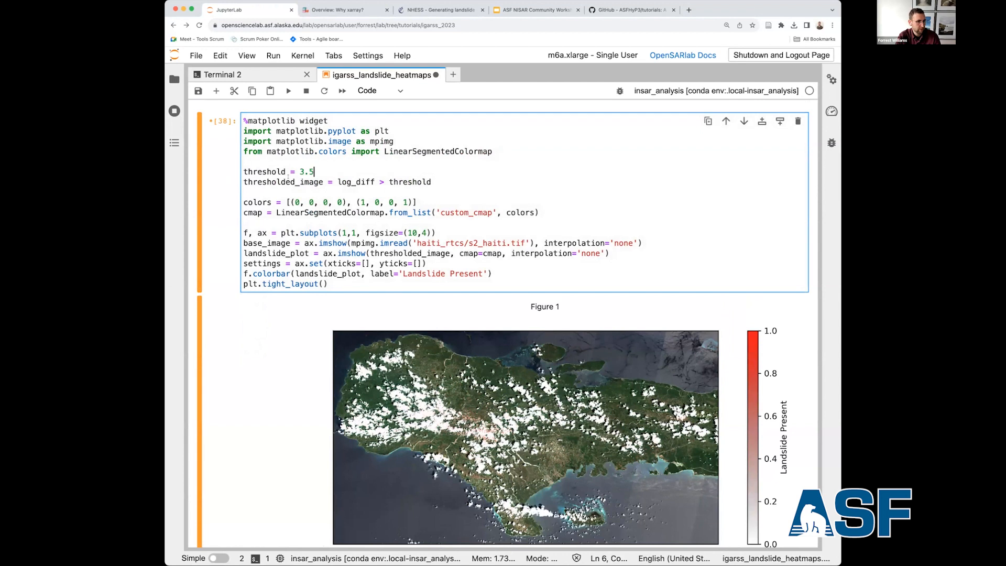
pyautogui.press('Escape')
pyautogui.hotkey('shift', 'Return')
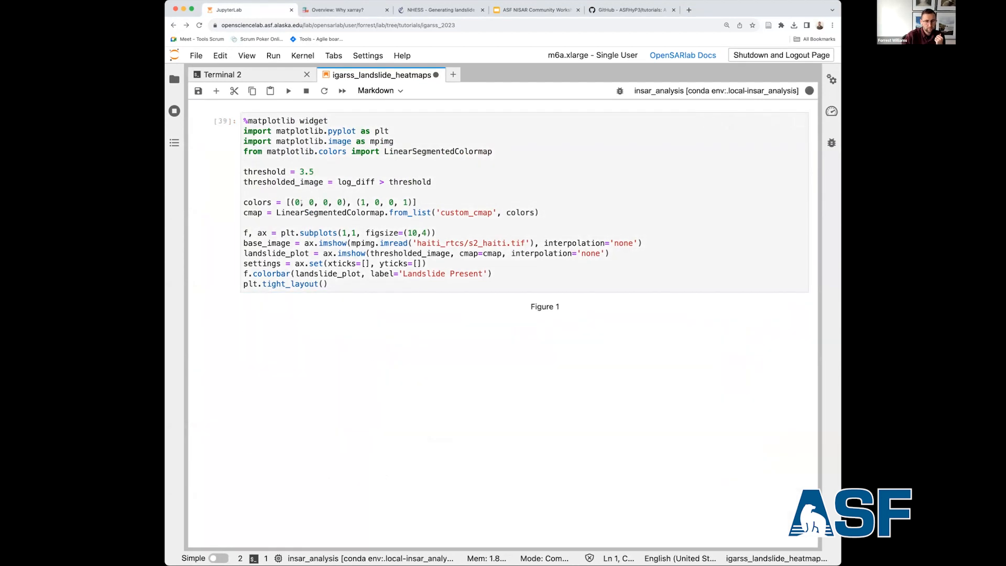
pyautogui.scroll(-2, 243, 245)
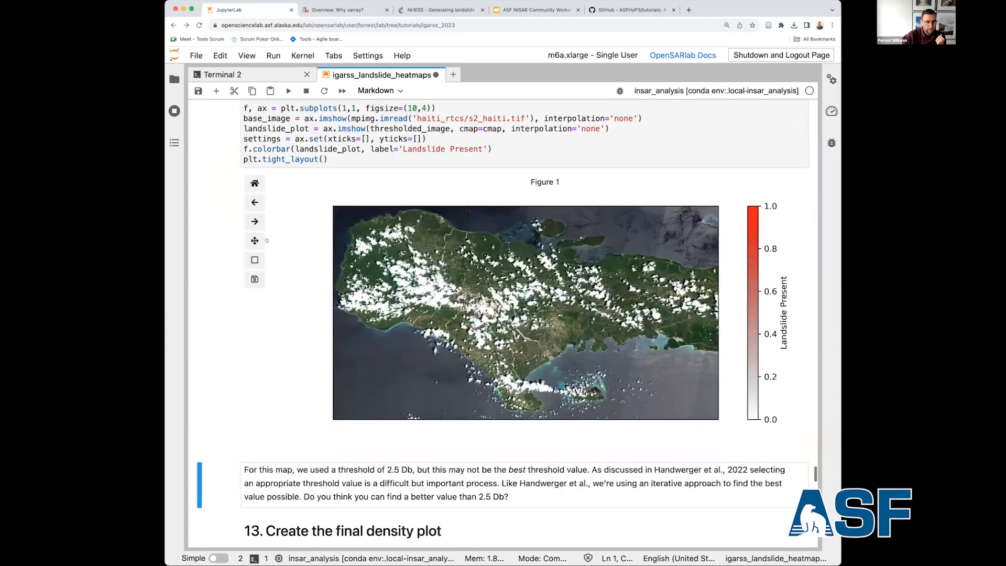
# Zoom the thresholded landslide map into the inland cluster near the clouds, and restore the full view.
pyautogui.click(255, 260)
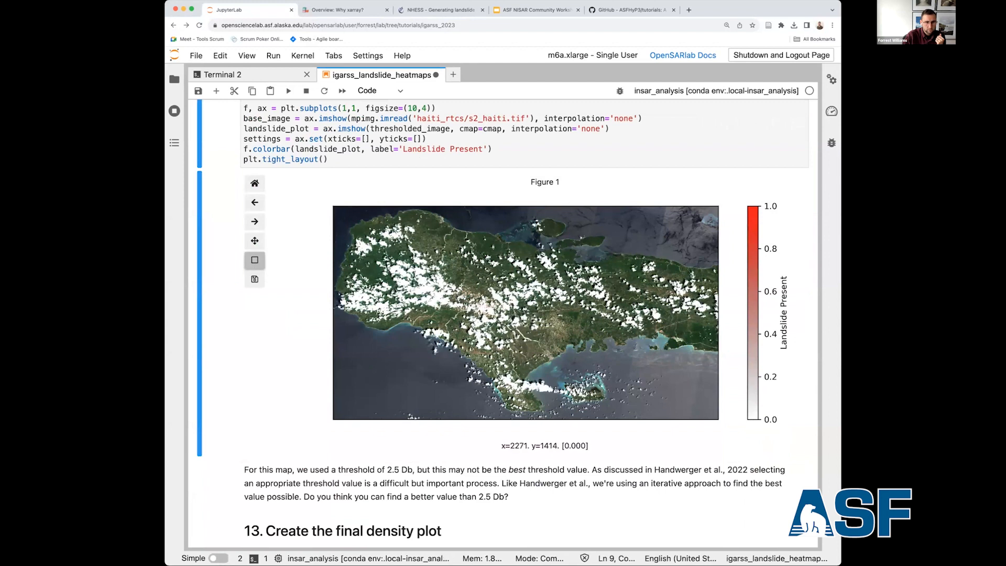
pyautogui.moveTo(481, 305); pyautogui.dragTo(472, 297)
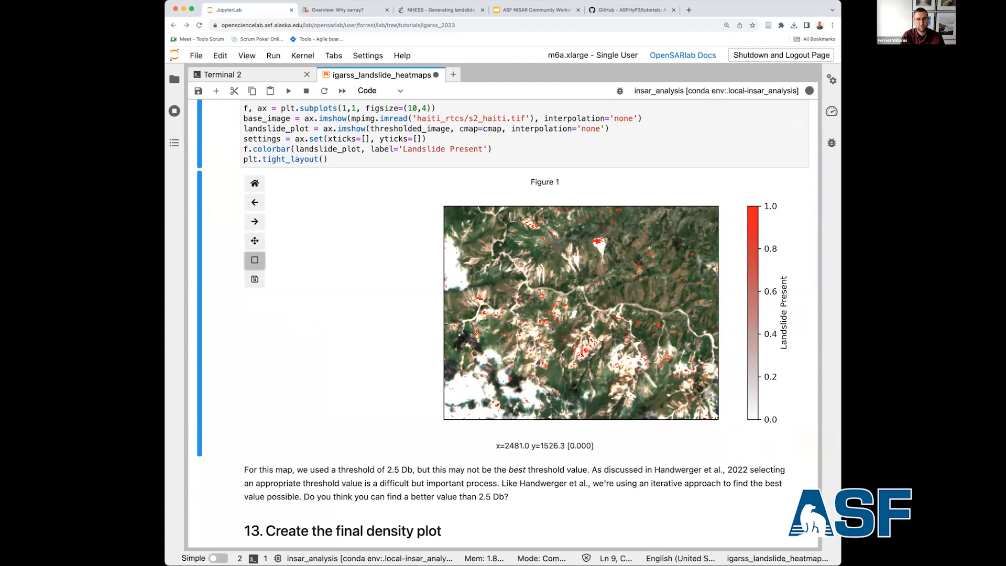
pyautogui.scroll(1, 645, 276)
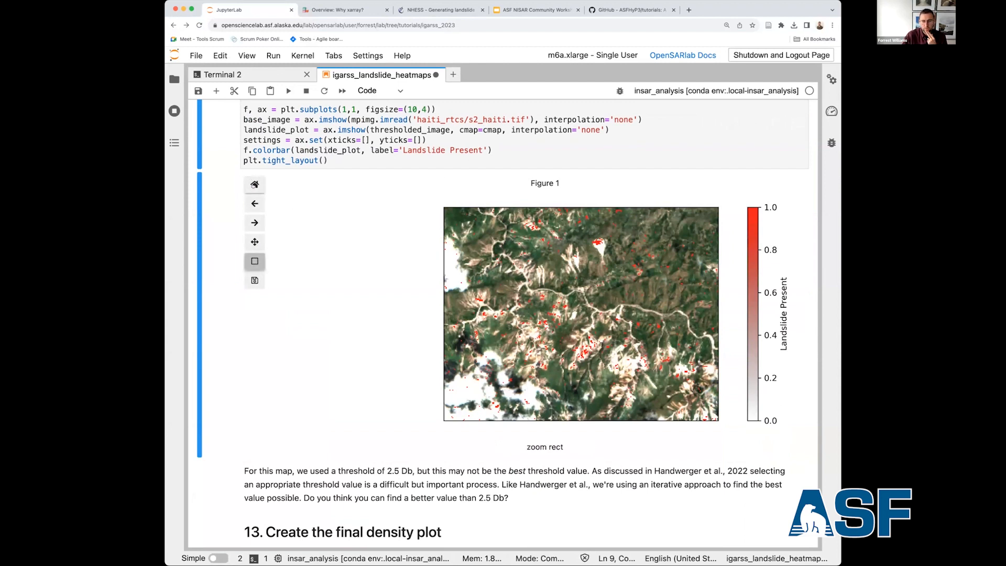
pyautogui.click(255, 184)
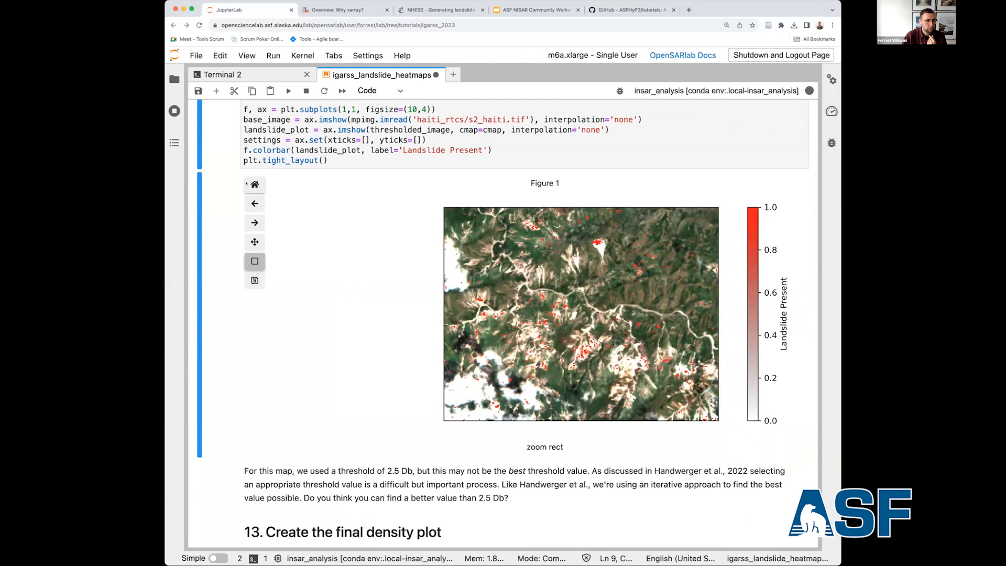
# Set the landslide threshold to 2.5 and re-run the cell to redraw the landslide map.
pyautogui.scroll(3, 313, 152)
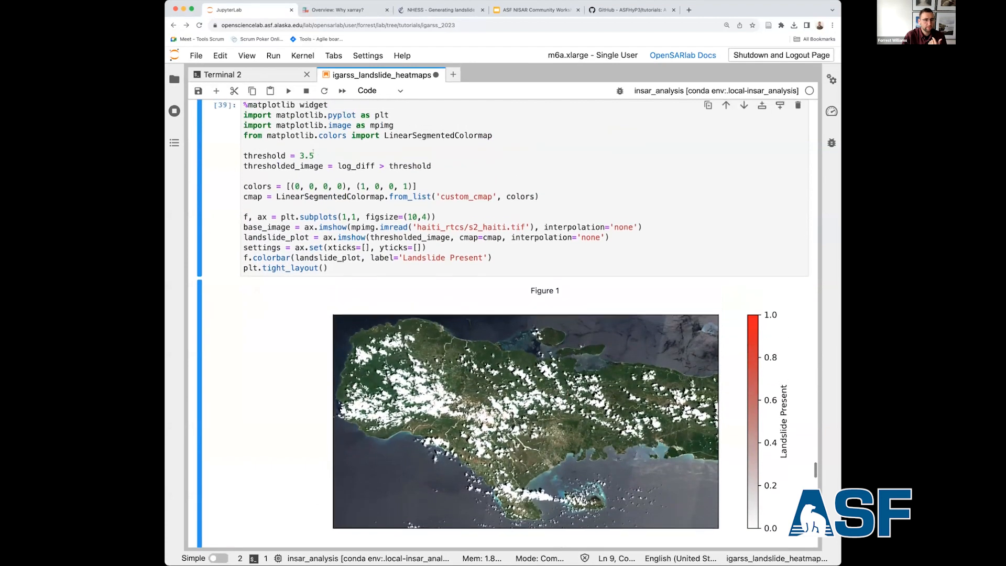
pyautogui.click(305, 156)
pyautogui.press('BackSpace')
pyautogui.write('2')
pyautogui.hotkey('ctrl', 'Return')
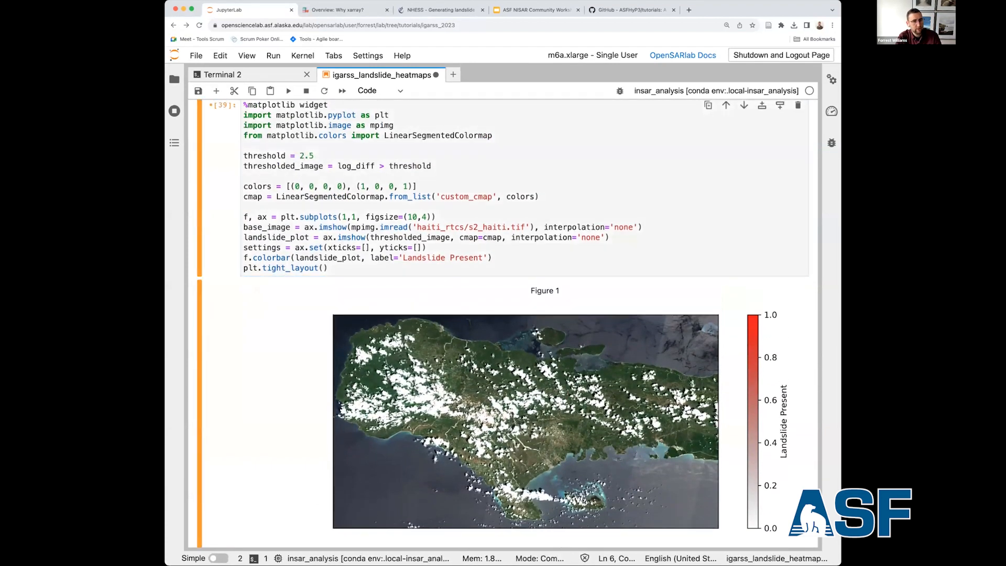
pyautogui.hotkey('shift', 'Return')
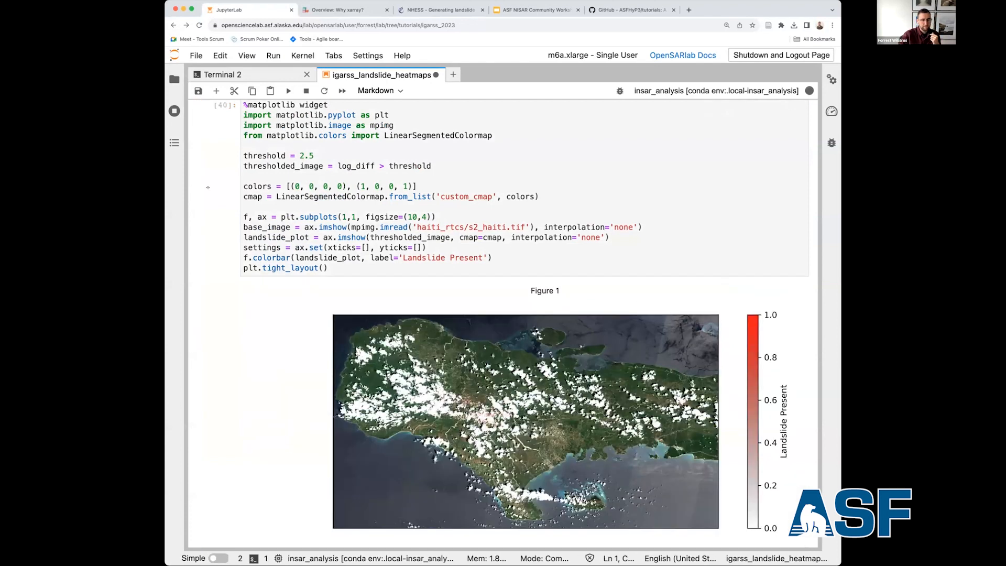
# Inspect the redrawn landslide map by zooming into the red cluster around x 2600, y 1730, and return to the full extent.
pyautogui.scroll(-1, 208, 188)
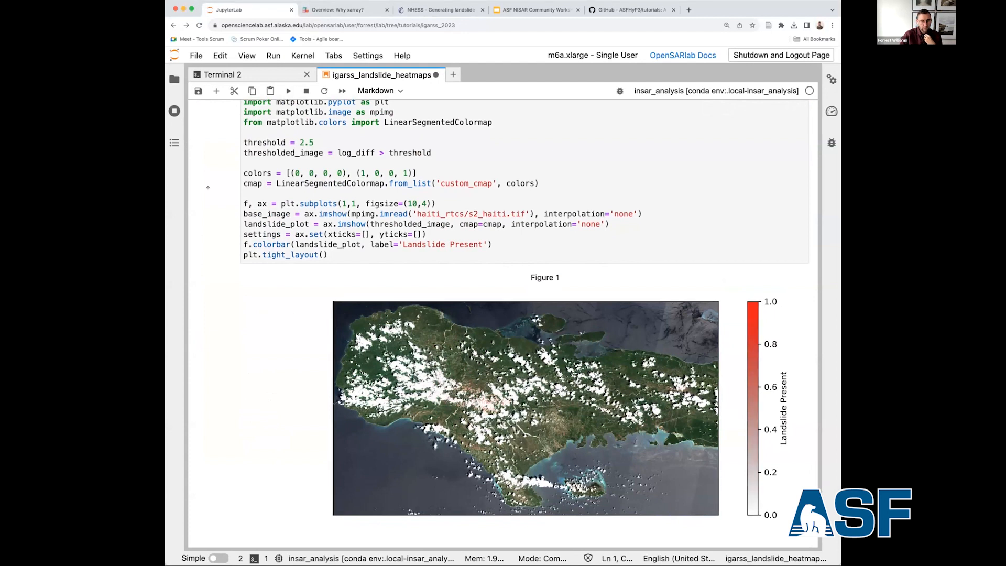
pyautogui.scroll(-3, 208, 187)
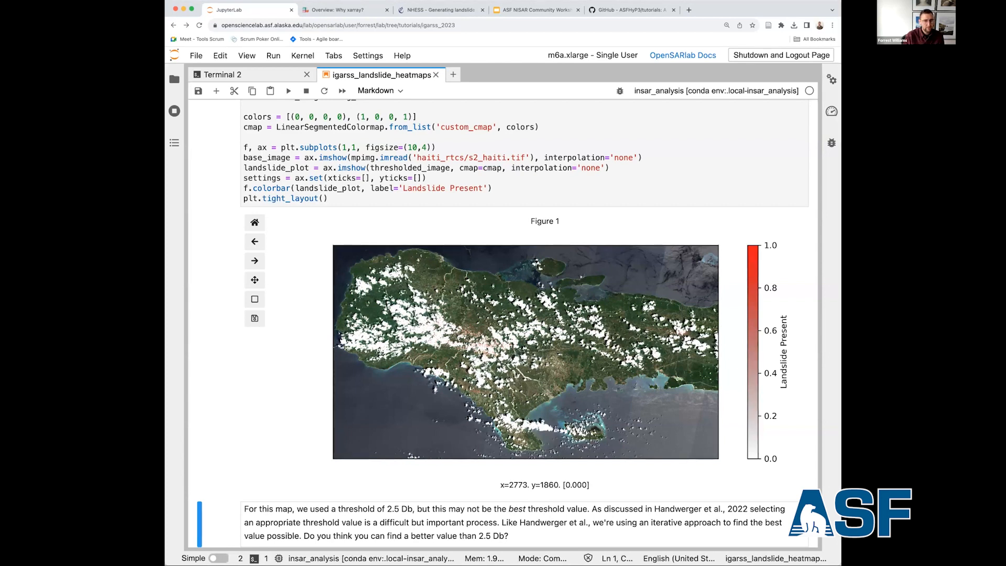
pyautogui.click(255, 299)
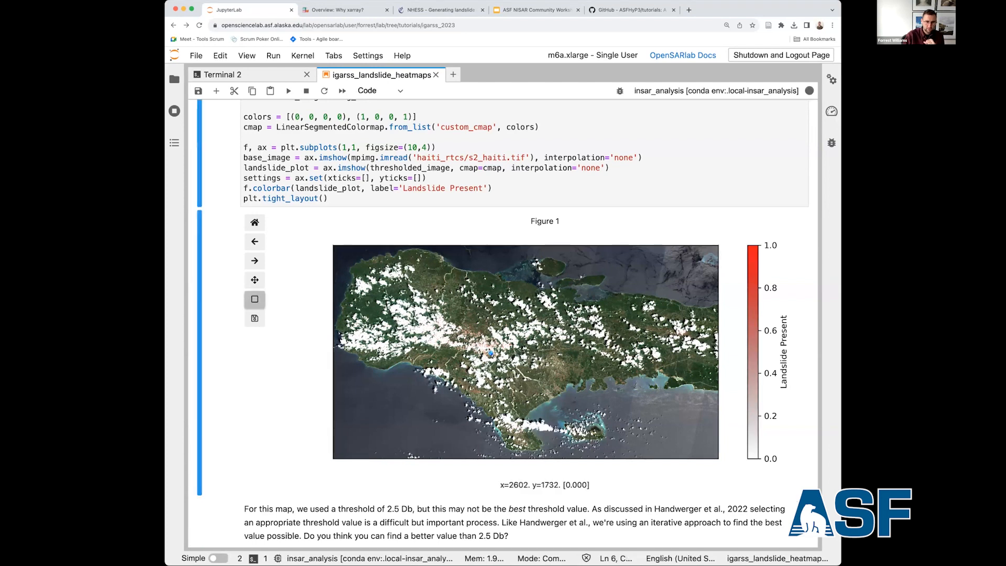
pyautogui.moveTo(481, 353); pyautogui.dragTo(487, 361)
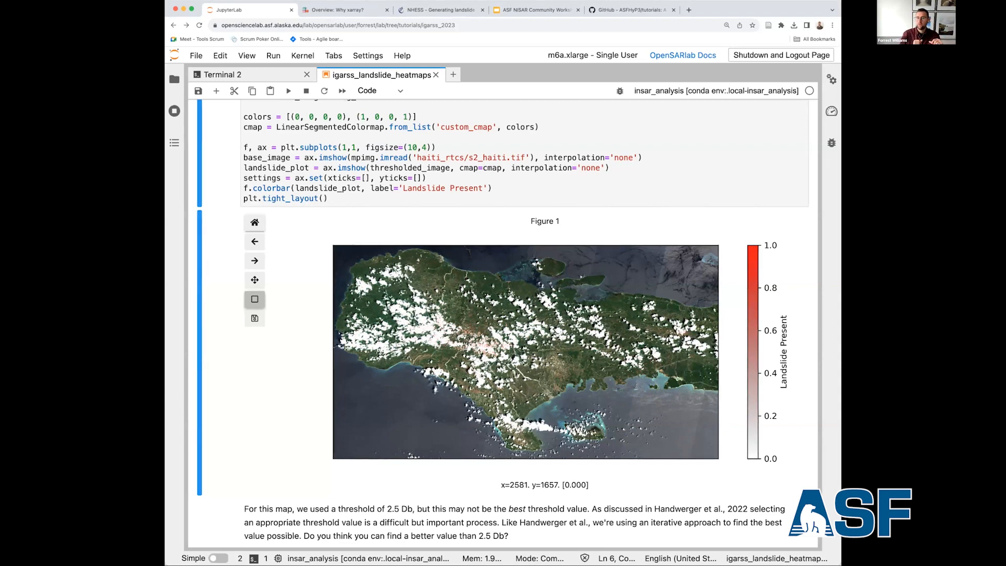
# Run the section 13 cell that creates the landslide density data from the thresholded image with gaussian_kde.
pyautogui.scroll(-5, 475, 337)
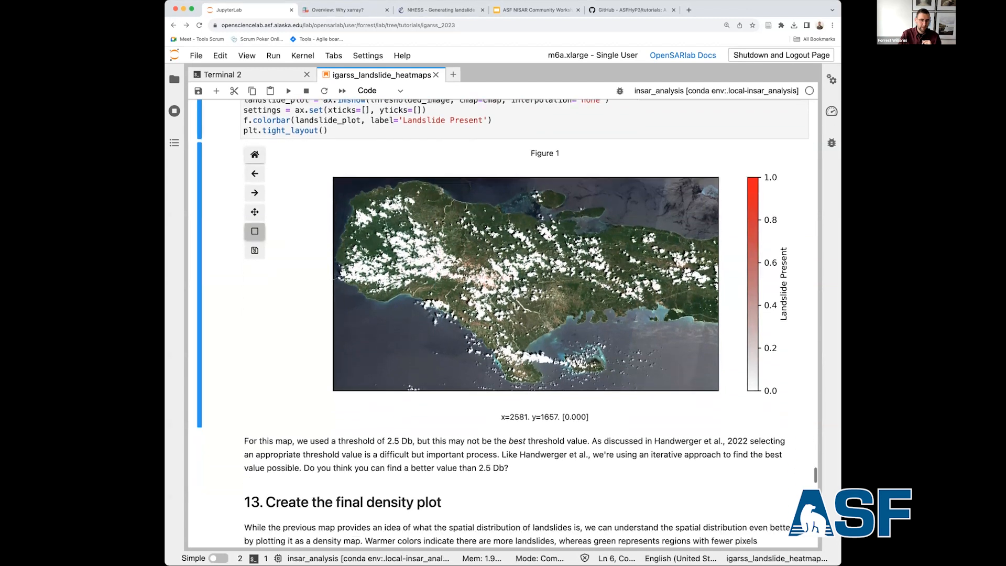
pyautogui.click(420, 309)
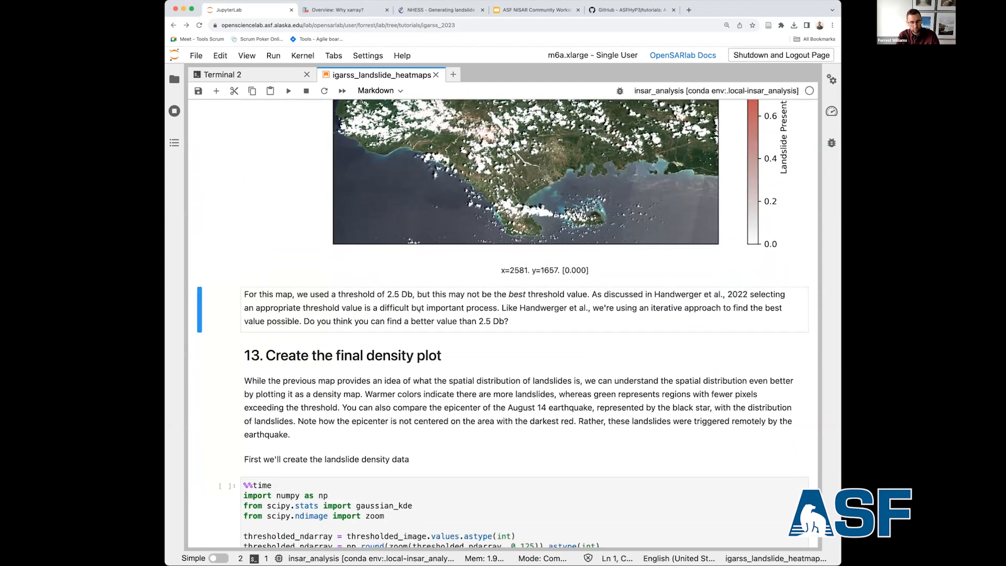
pyautogui.press('Down')
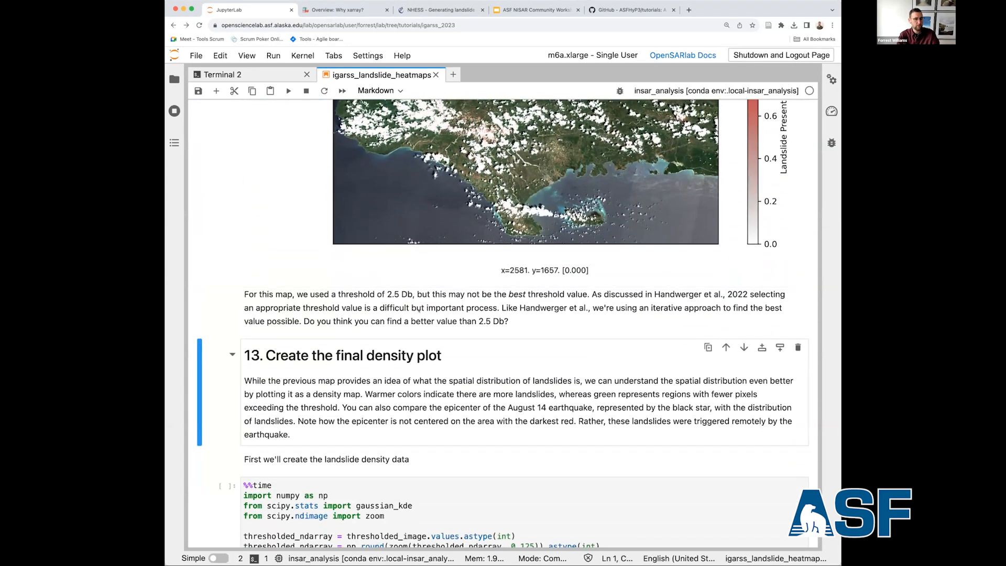
pyautogui.press('Down')
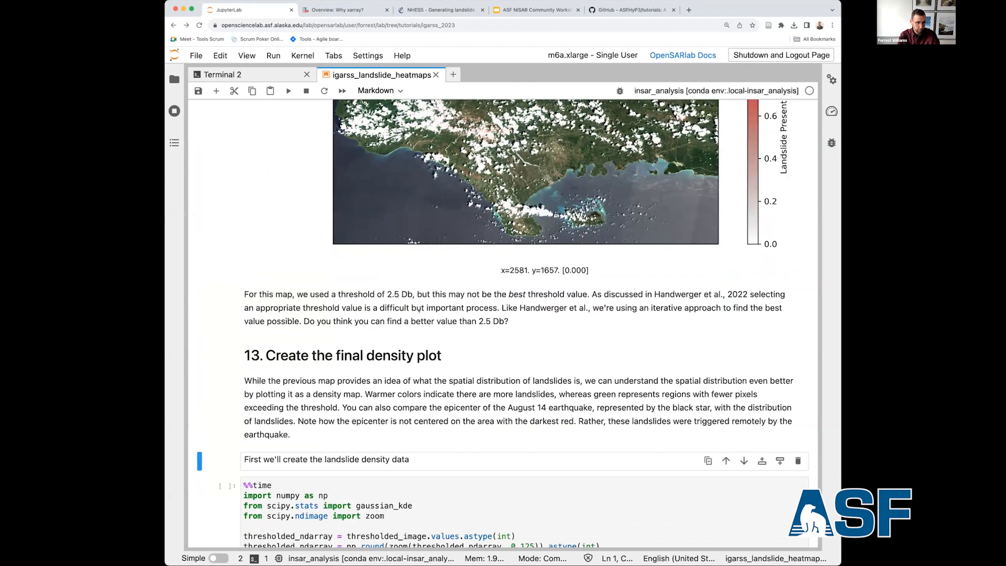
pyautogui.scroll(-3, 420, 310)
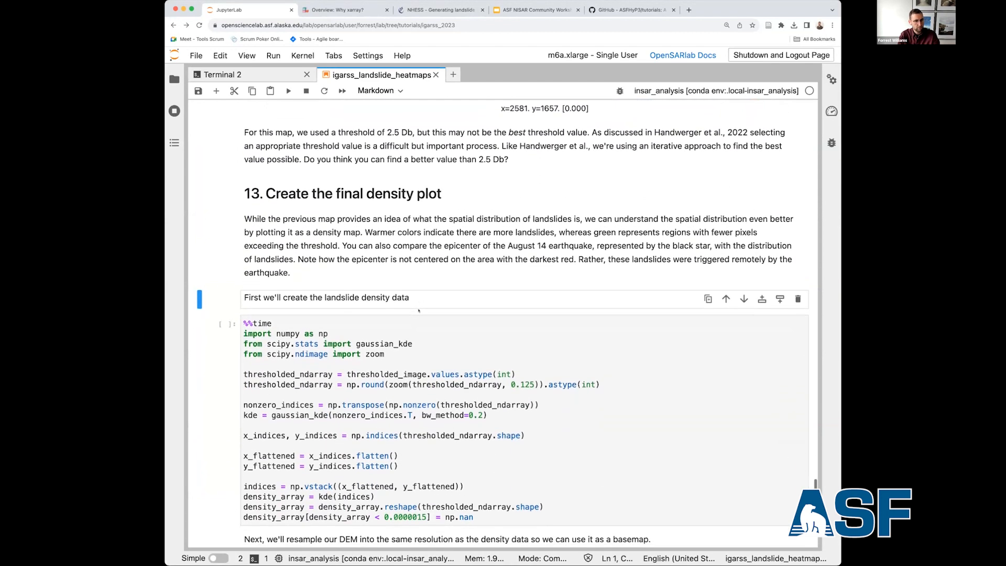
pyautogui.press('Down')
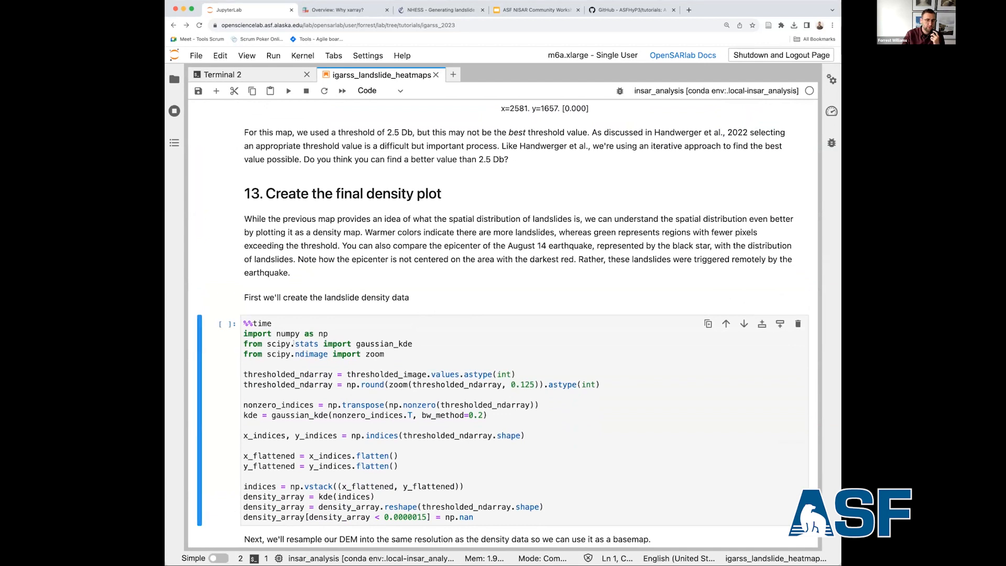
pyautogui.moveTo(267, 344); pyautogui.dragTo(291, 344)
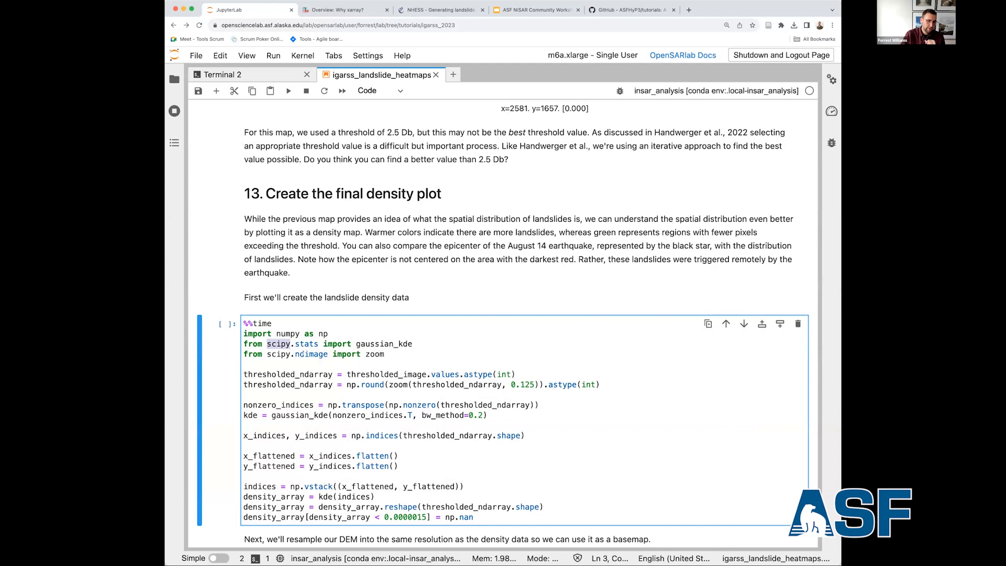
pyautogui.scroll(-2, 302, 348)
pyautogui.click(302, 348)
pyautogui.hotkey('shift', 'Return')
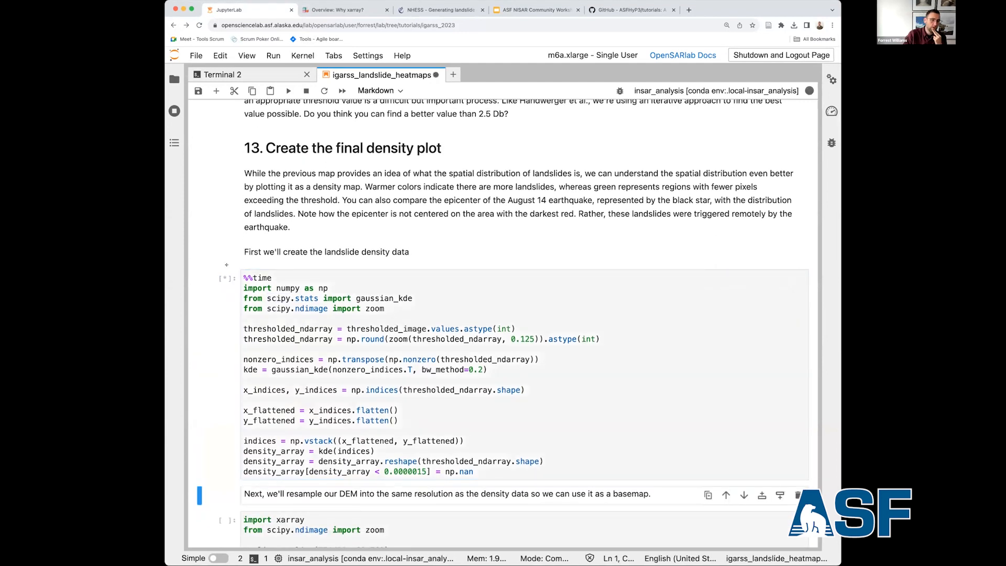
# Run the cell that resamples haiti_rtcs/DEM.tif to the density data's resolution for use as a basemap.
pyautogui.scroll(-5, 214, 252)
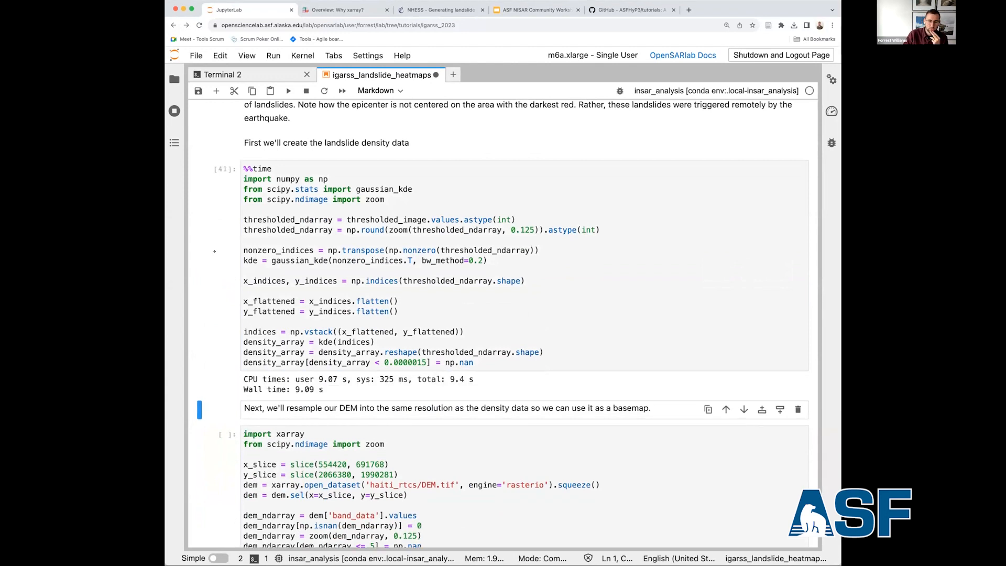
pyautogui.scroll(-5, 215, 251)
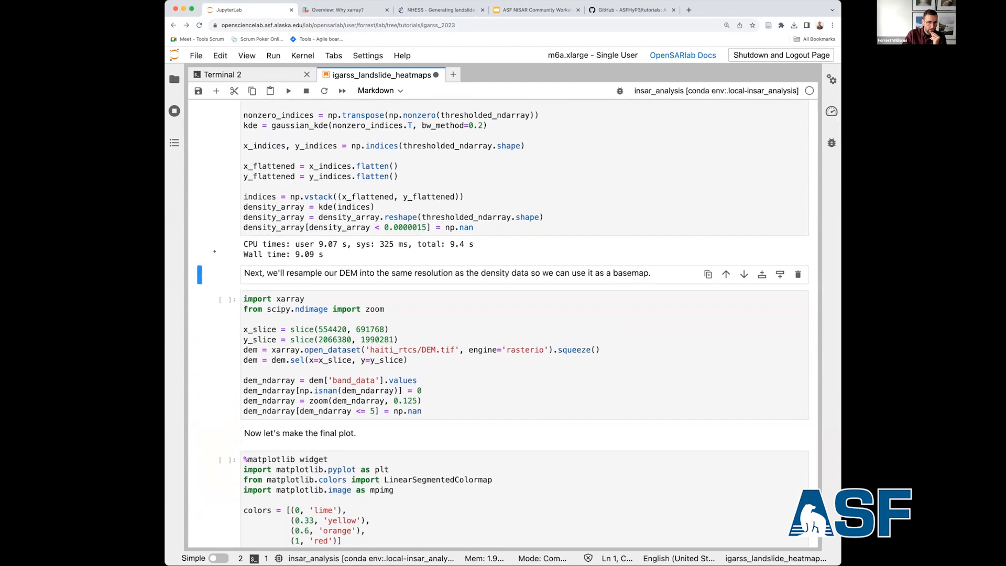
pyautogui.hotkey('shift', 'Return')
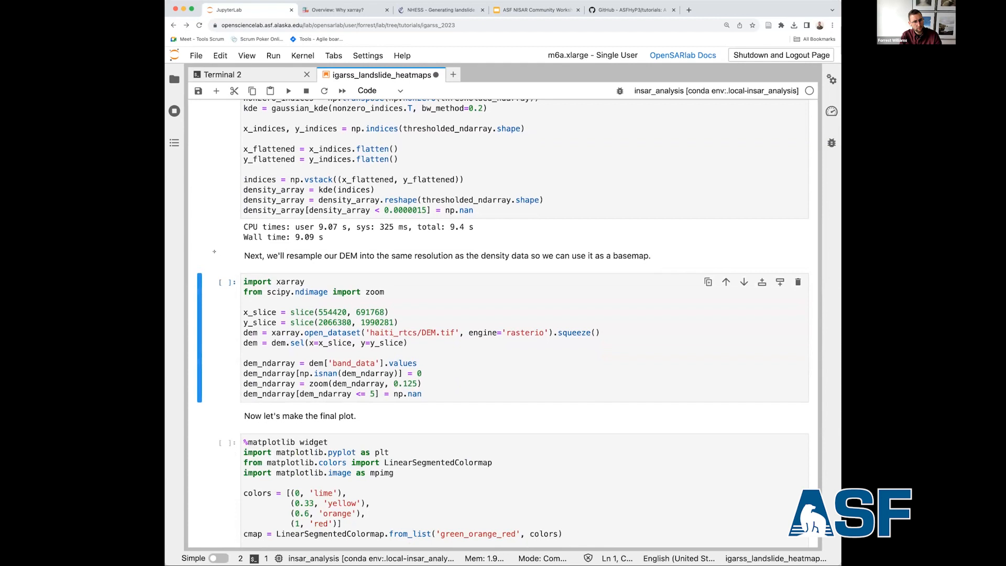
pyautogui.hotkey('shift', 'Return')
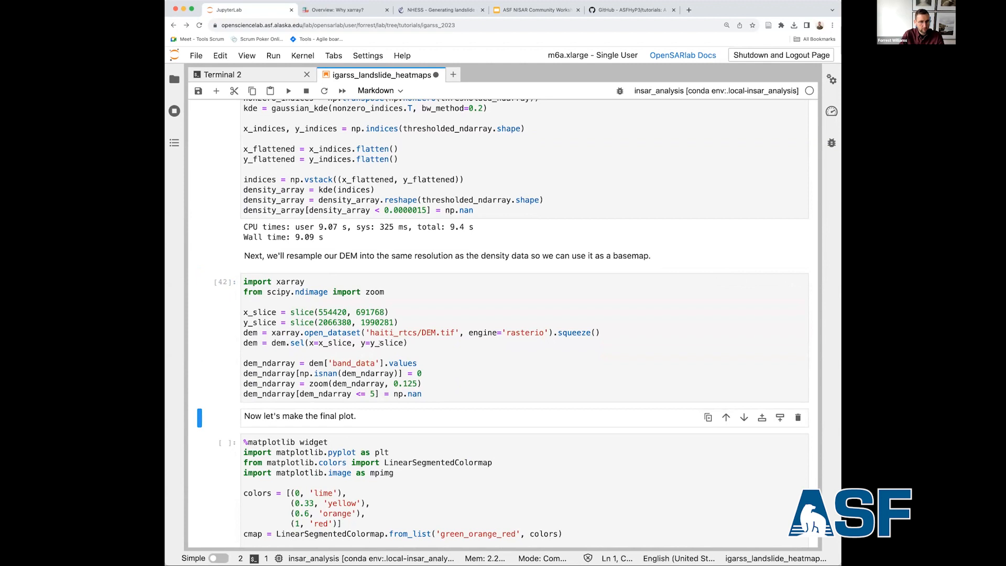
# Run the final plot cell to draw the landslide density map over the DEM, with the Sentinel-2 image below it.
pyautogui.hotkey('shift', 'Return')
pyautogui.scroll(-4, 341, 396)
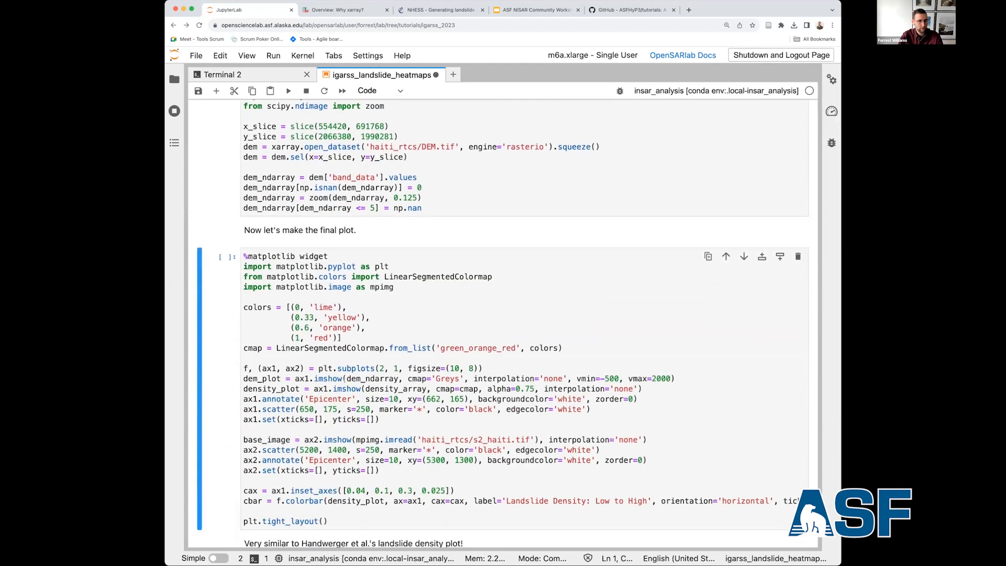
pyautogui.hotkey('shift', 'Return')
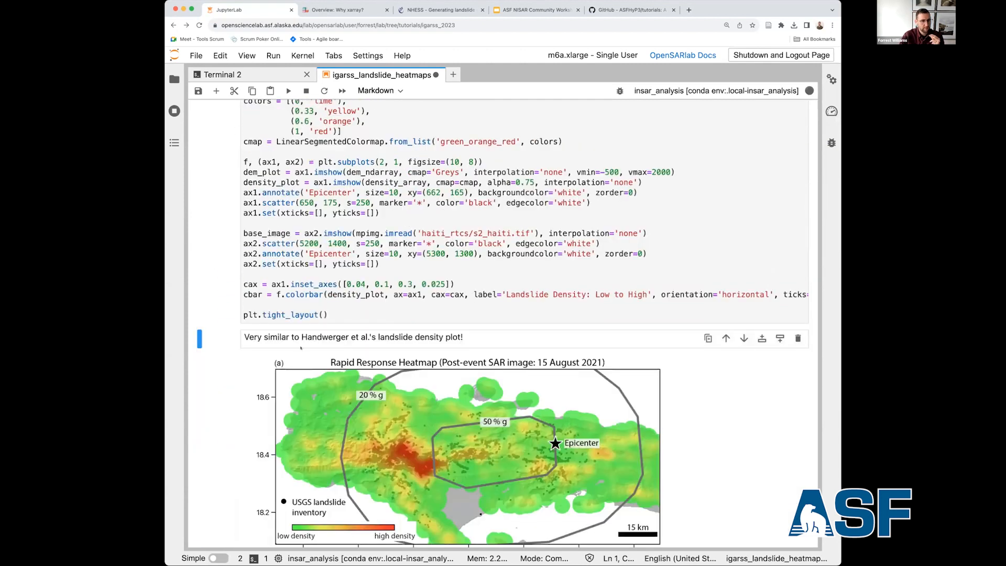
pyautogui.scroll(-2, 238, 242)
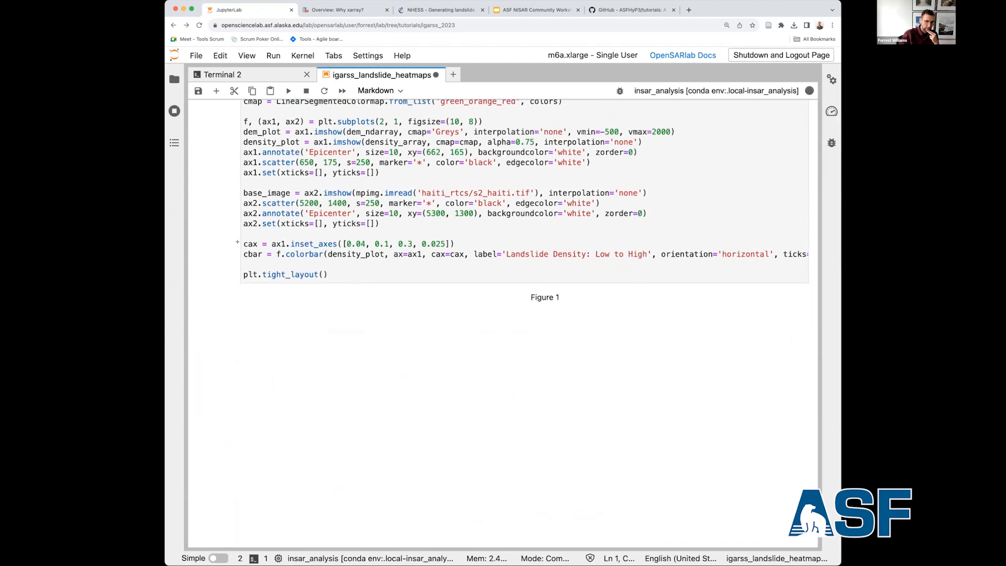
pyautogui.scroll(-3, 238, 246)
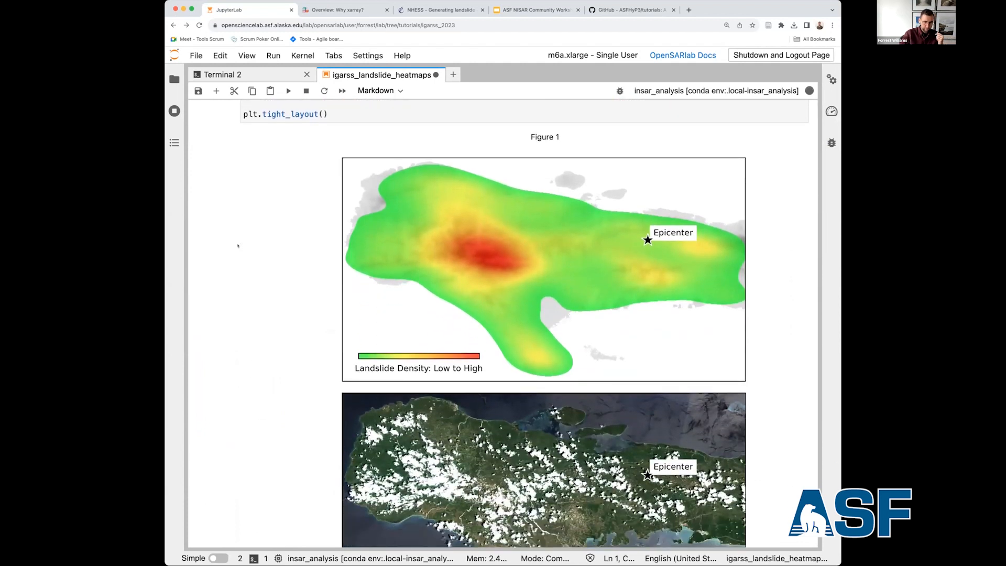
# Compare the generated landslide density plot and satellite image with Handwerger et al.'s Rapid Response Heatmap and Sentinel-2 figures.
pyautogui.moveTo(492, 233)
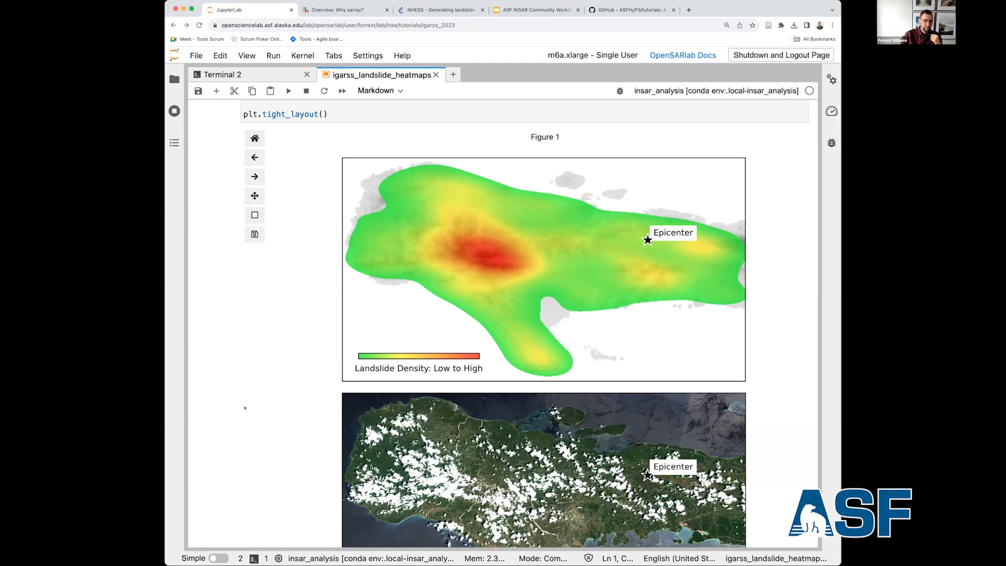
pyautogui.scroll(-2, 244, 408)
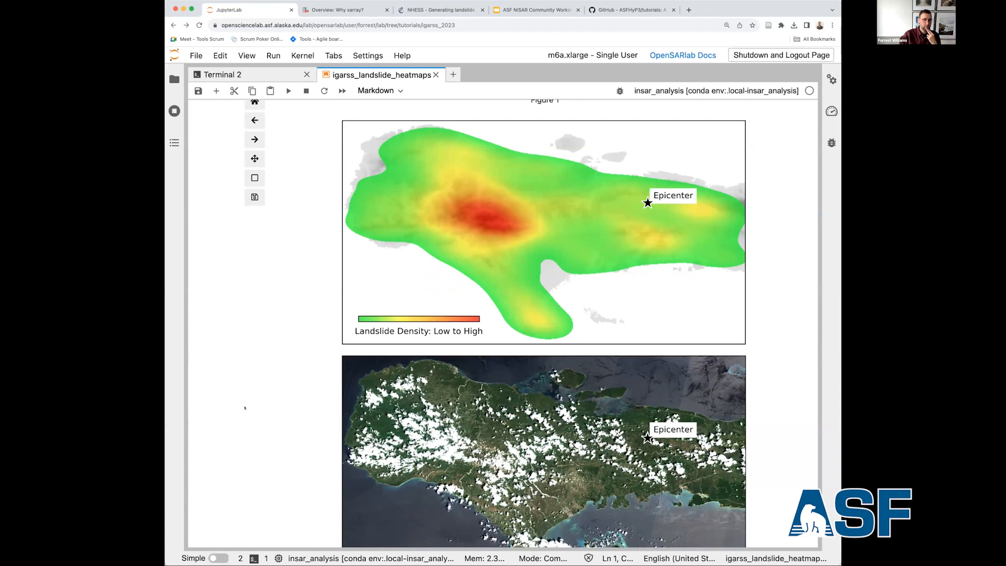
pyautogui.scroll(-2, 244, 407)
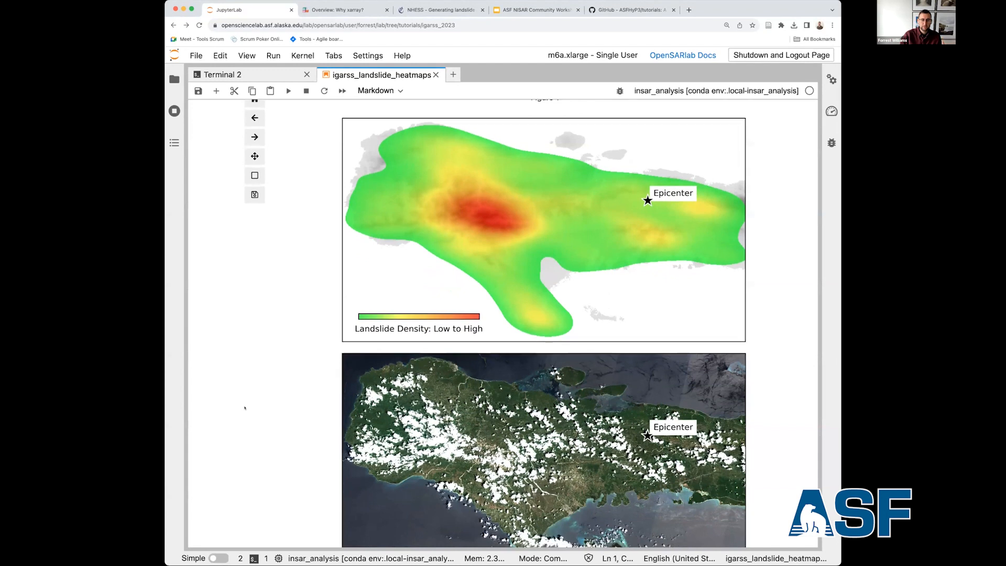
pyautogui.scroll(-1, 244, 407)
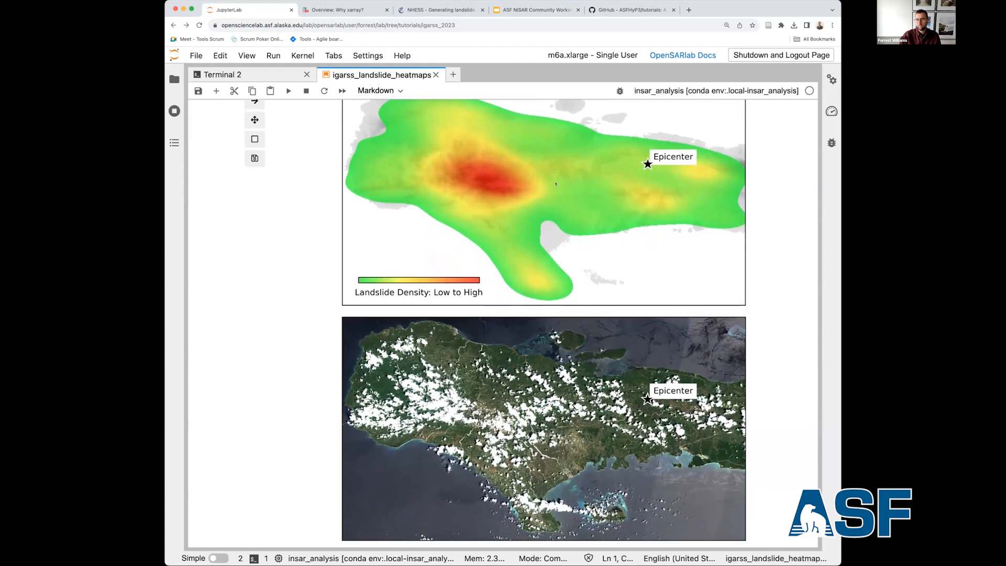
pyautogui.scroll(-20, 341, 281)
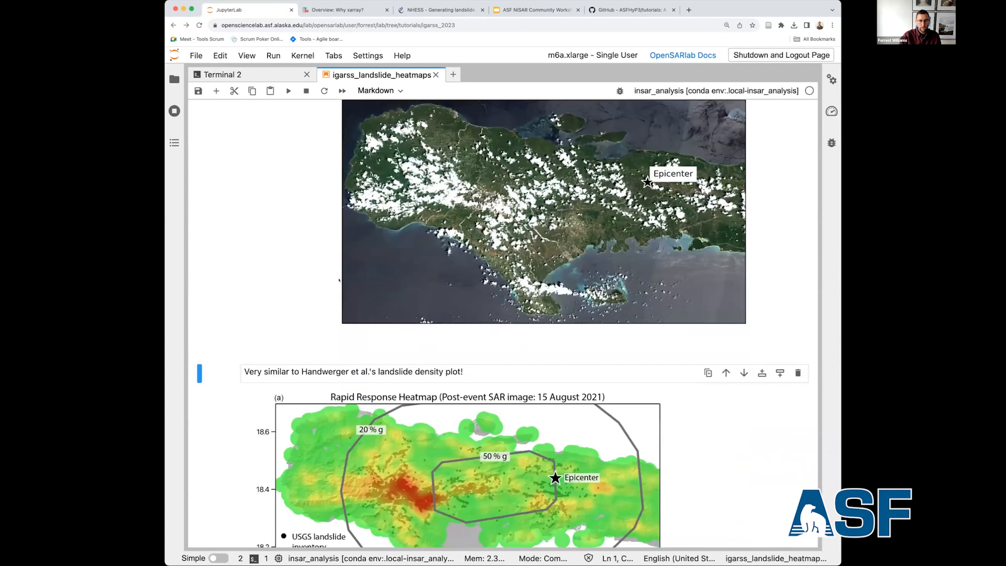
pyautogui.scroll(-1, 339, 281)
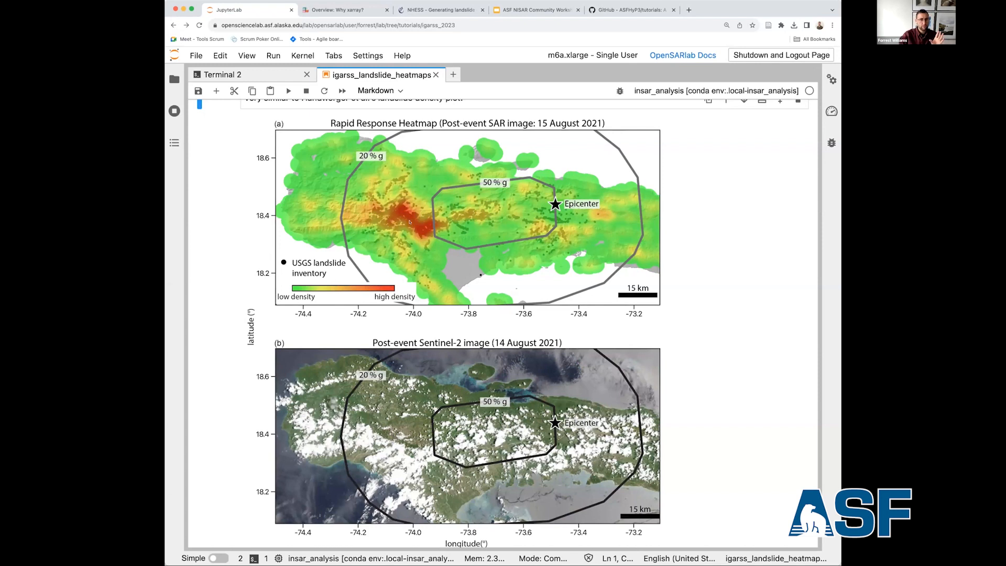
pyautogui.scroll(10, 410, 222)
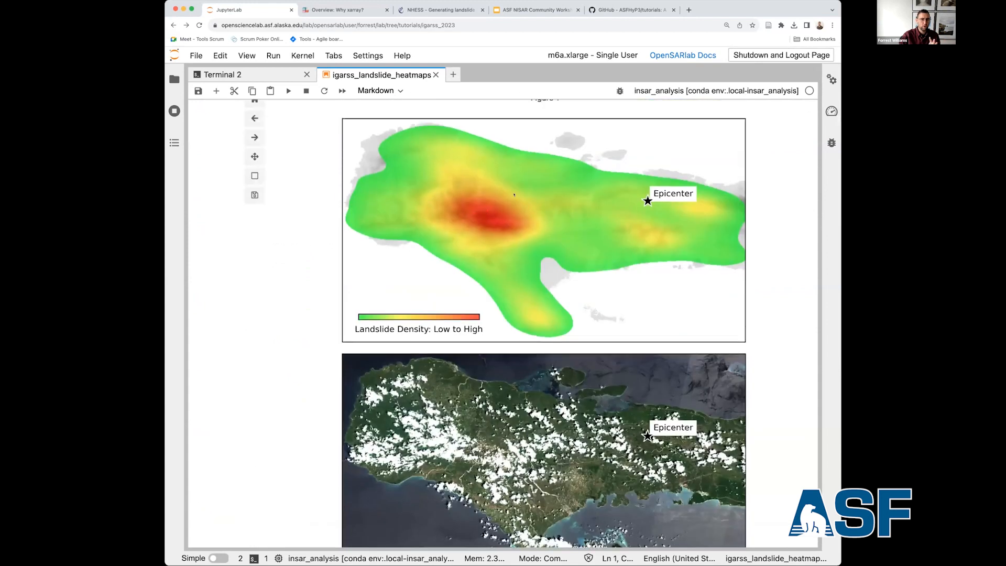
pyautogui.scroll(-9, 275, 273)
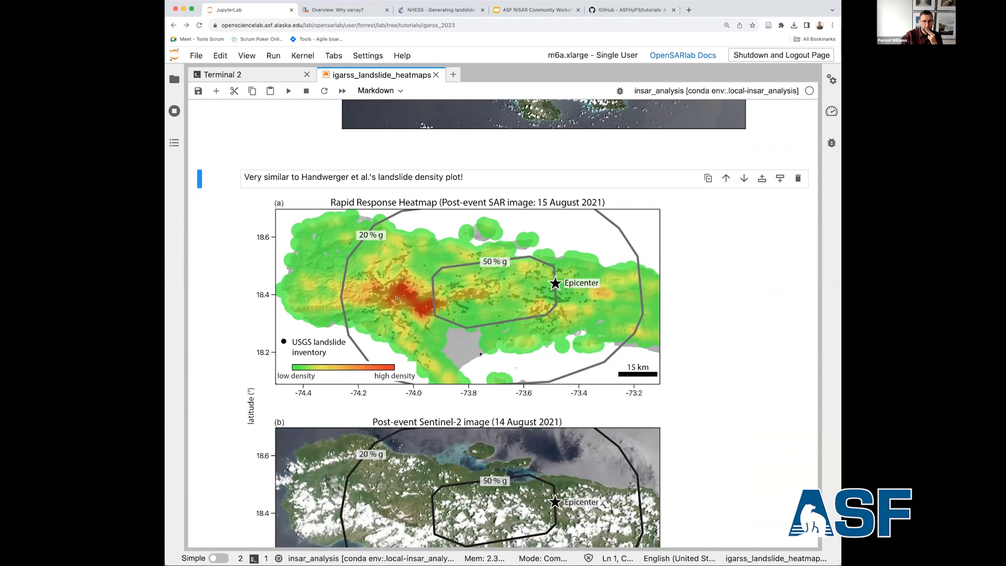
pyautogui.scroll(1, 396, 298)
pyautogui.scroll(1, 396, 298)
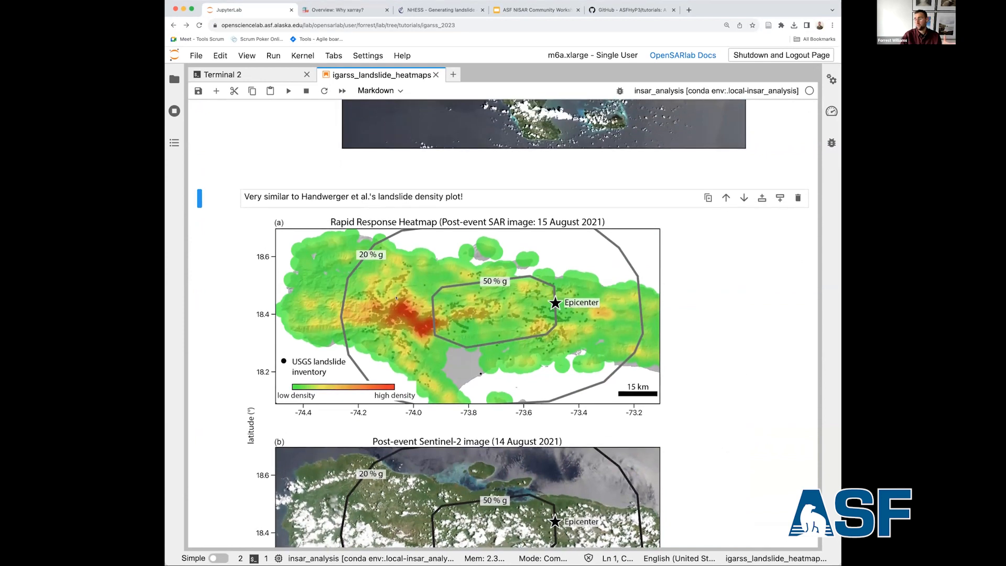
pyautogui.scroll(10, 397, 298)
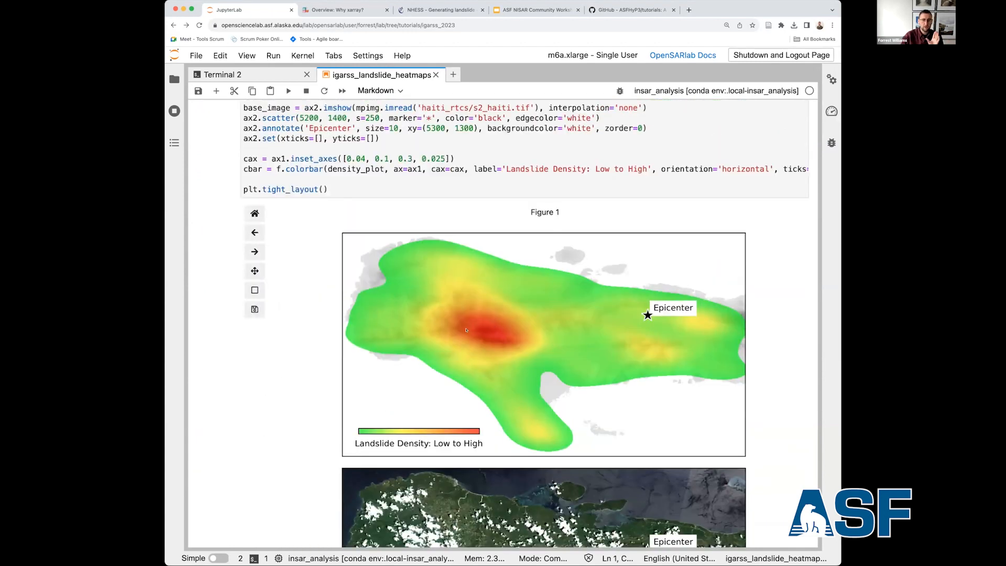
pyautogui.scroll(-15, 457, 331)
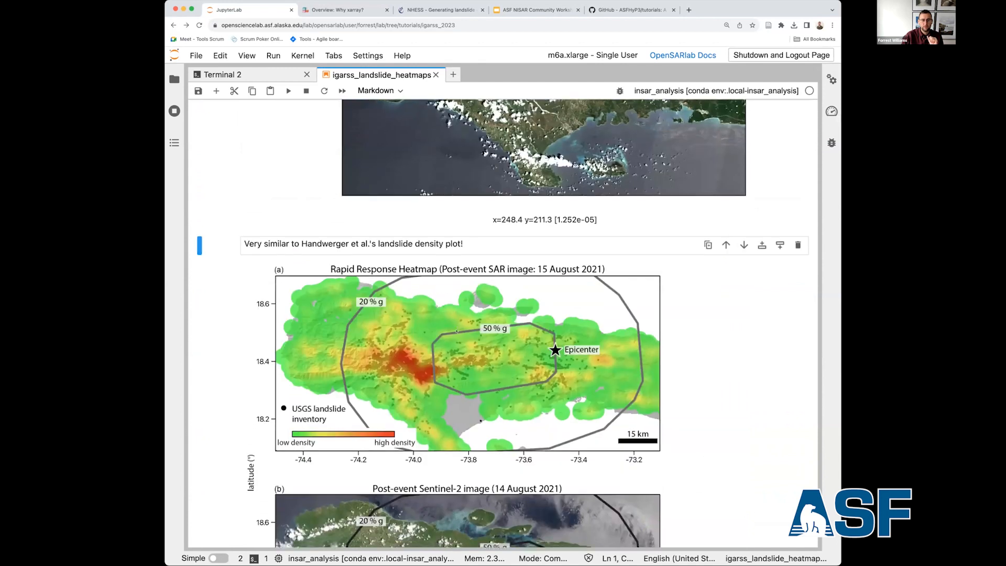
pyautogui.scroll(-8, 243, 356)
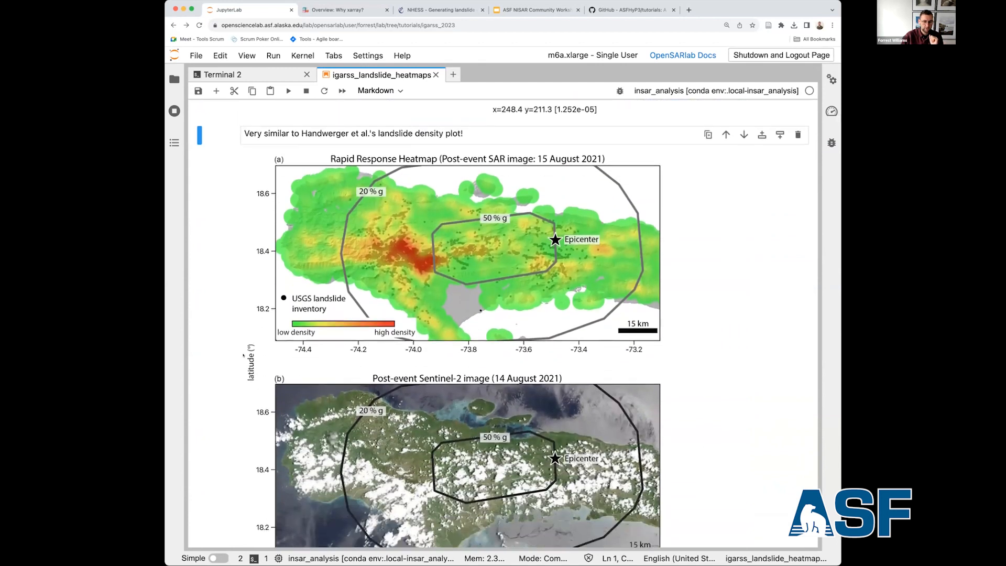
pyautogui.scroll(6, 243, 355)
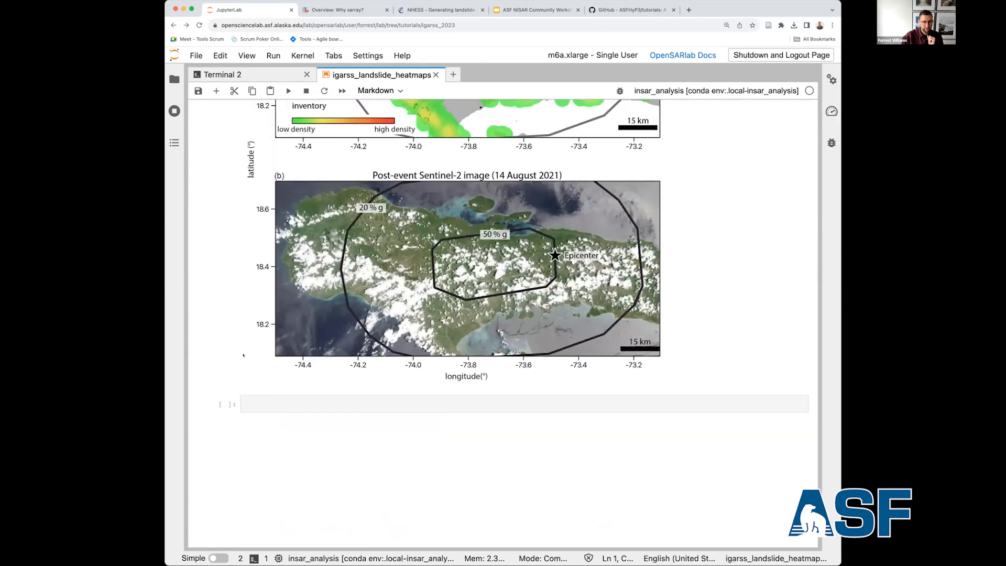
pyautogui.scroll(5, 243, 355)
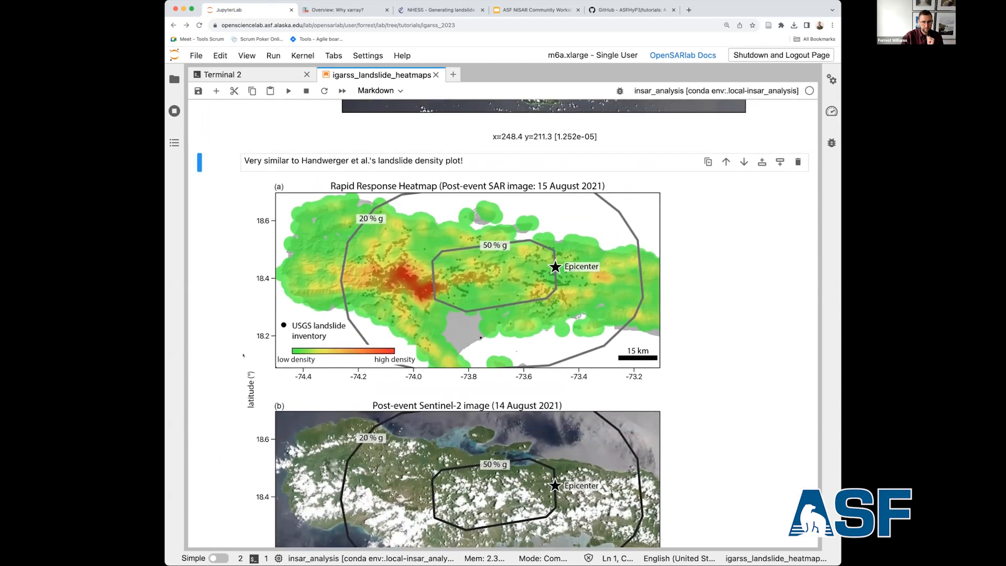
pyautogui.scroll(7, 243, 356)
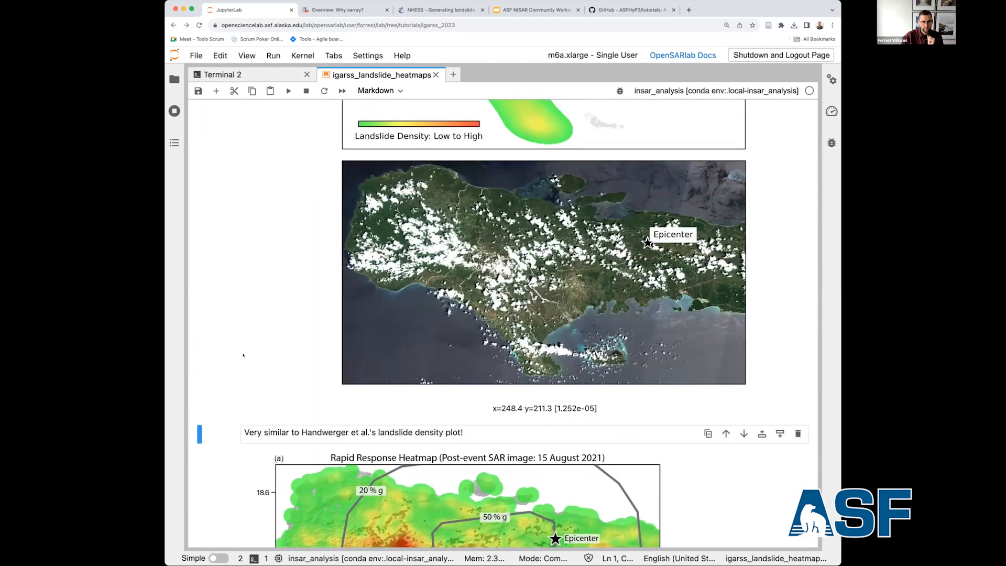
pyautogui.scroll(1, 243, 356)
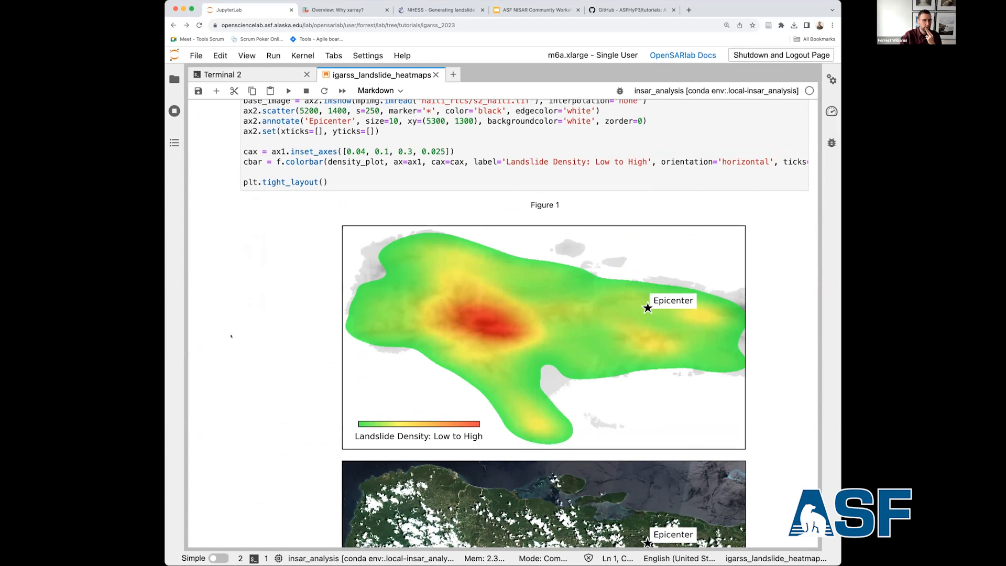
pyautogui.scroll(-1, 240, 332)
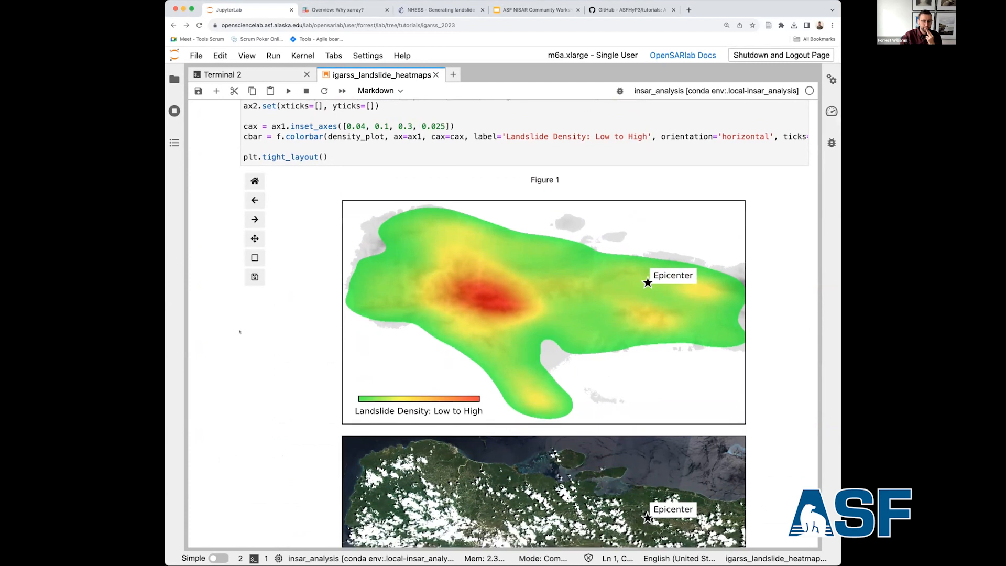
pyautogui.scroll(-5, 240, 332)
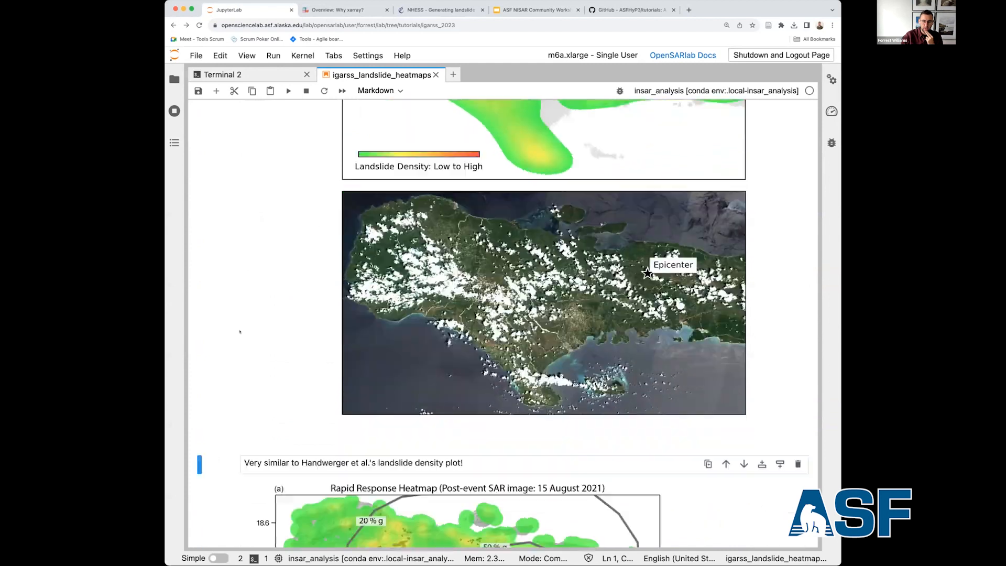
pyautogui.scroll(-5, 240, 332)
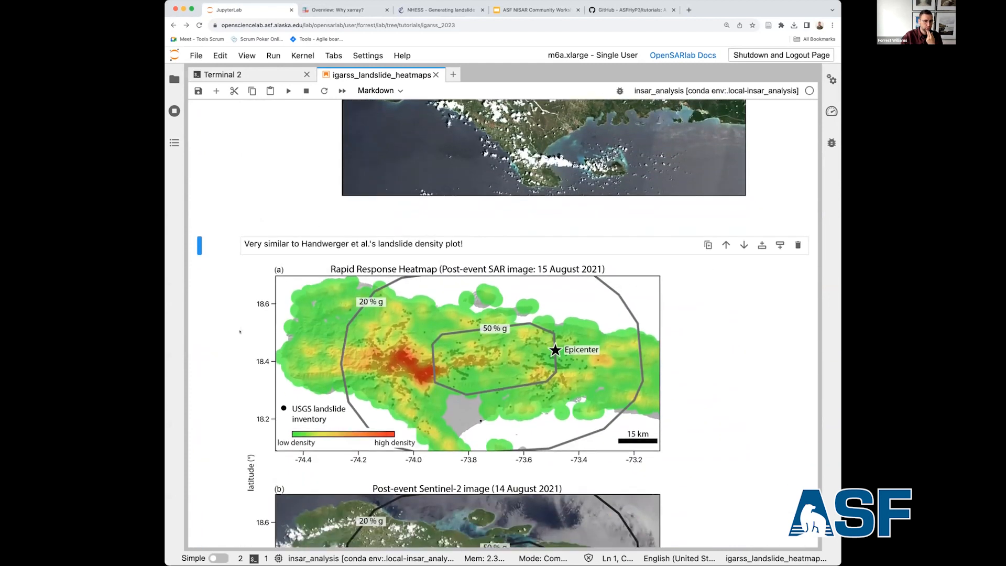
pyautogui.scroll(-2, 240, 332)
pyautogui.scroll(-2, 240, 332)
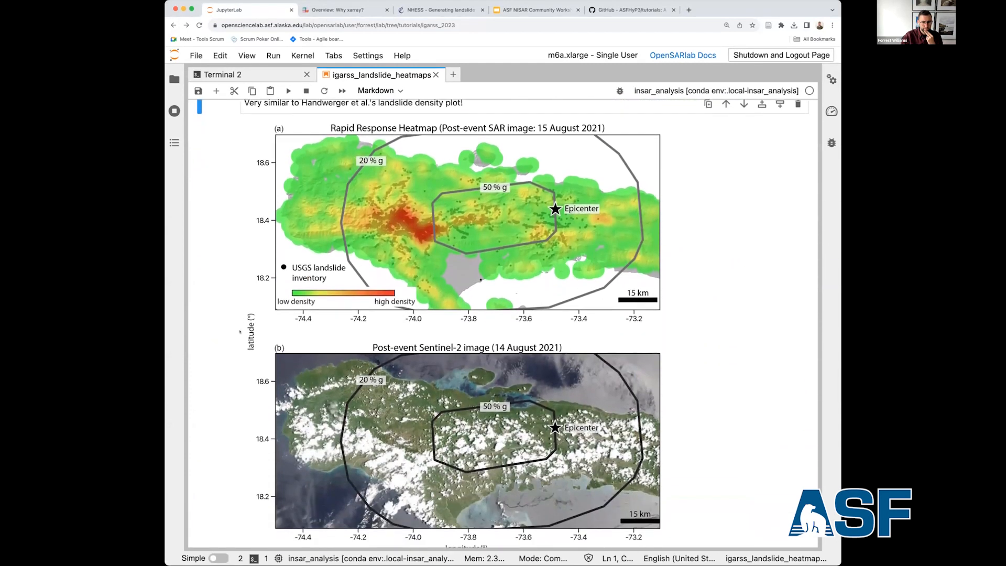
pyautogui.scroll(-1, 240, 332)
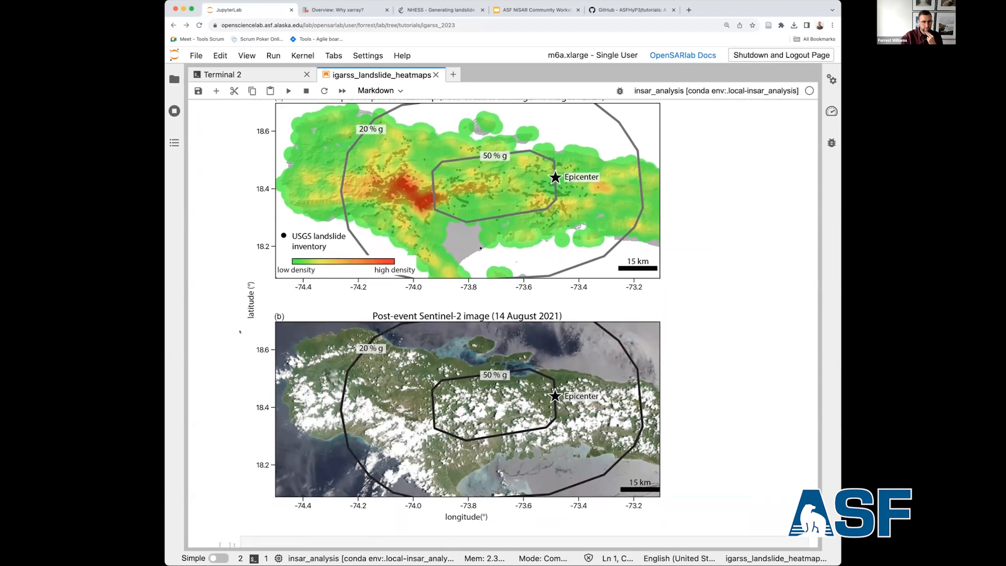
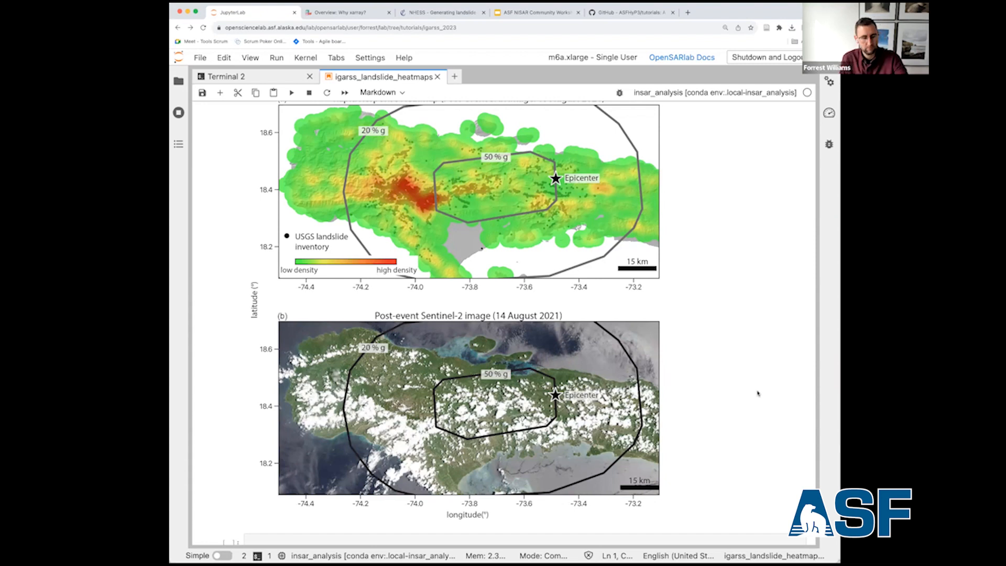
# Look over the generated landslide density plot and its Sentinel-2 image again, along with the plotting code above them.
pyautogui.scroll(15, 758, 393)
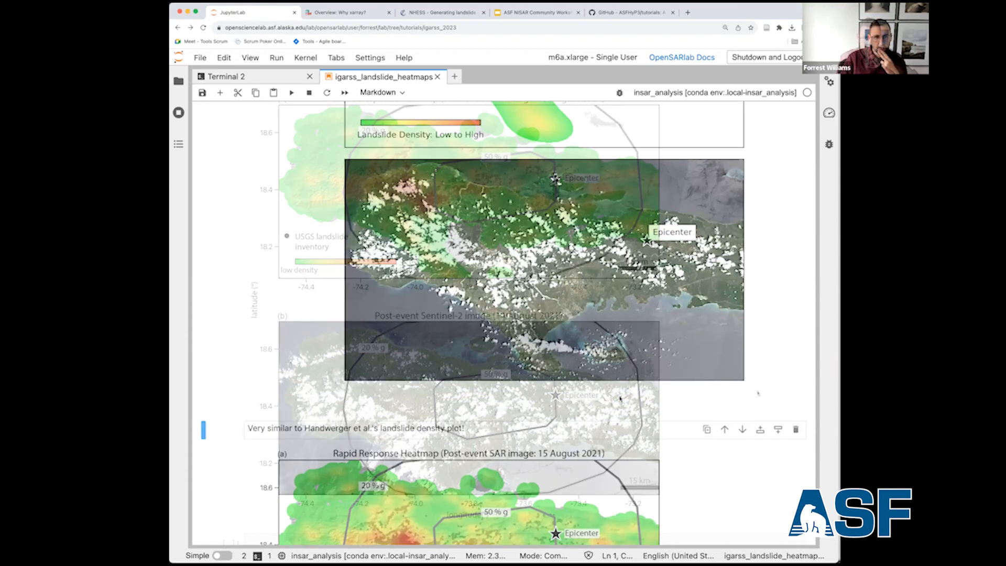
pyautogui.scroll(1, 620, 398)
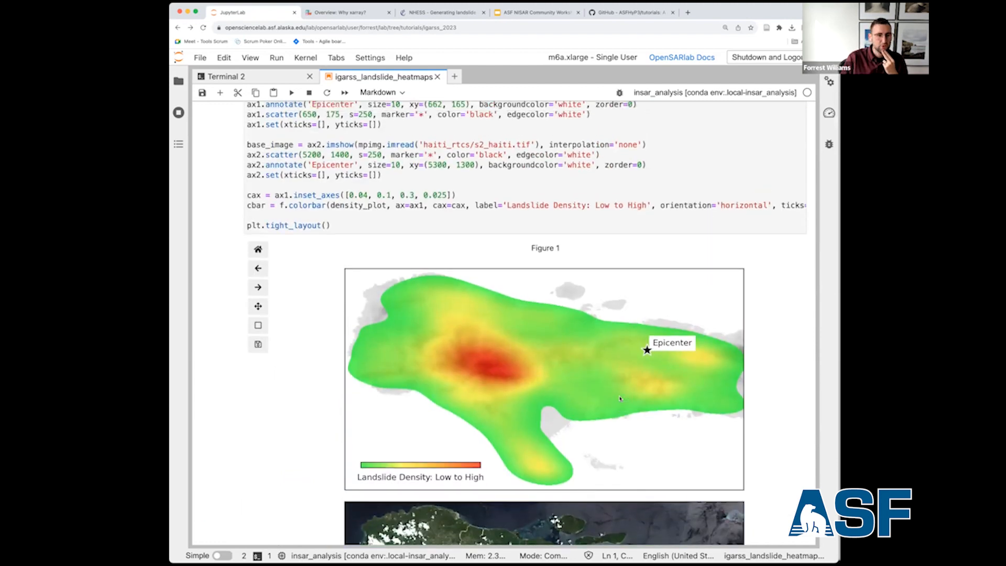
pyautogui.scroll(20, 620, 399)
pyautogui.scroll(20, 620, 399)
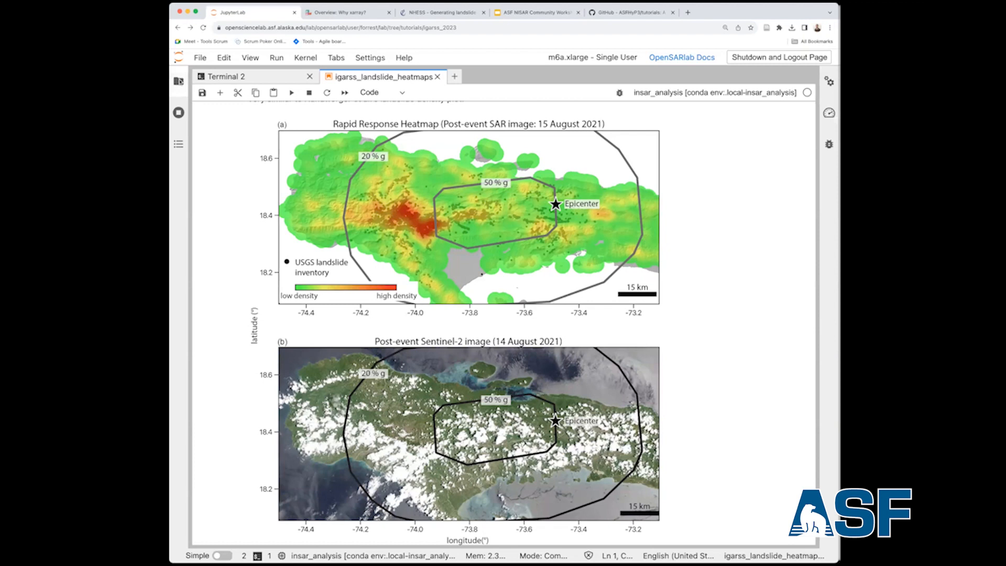
# Open igarss_mtedgecumbe_ts_analysis.ipynb from the tutorials/igarss_2023 folder, giving the notebook area more width beside the file browser.
pyautogui.click(179, 82)
pyautogui.click(251, 121)
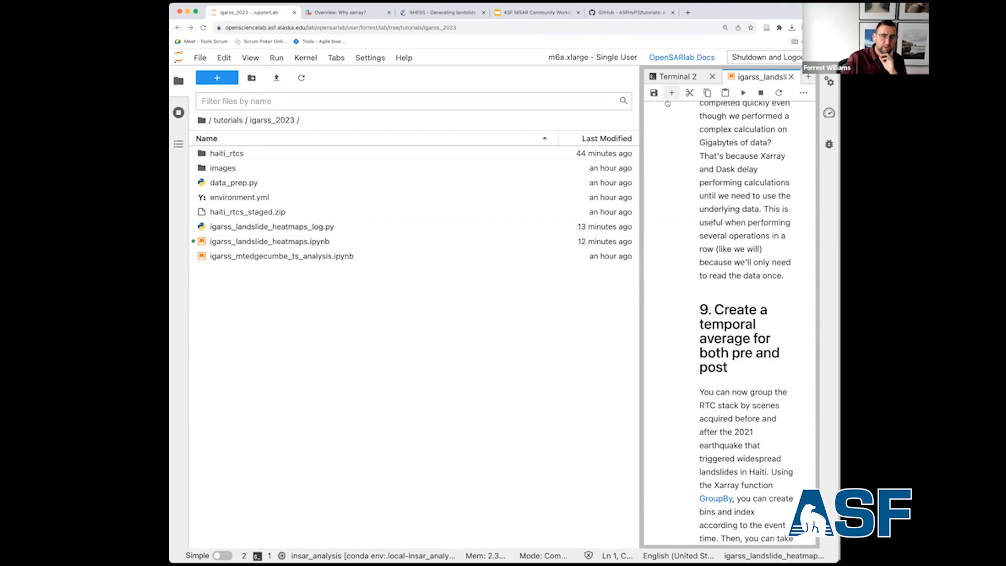
pyautogui.moveTo(641, 173); pyautogui.dragTo(491, 173)
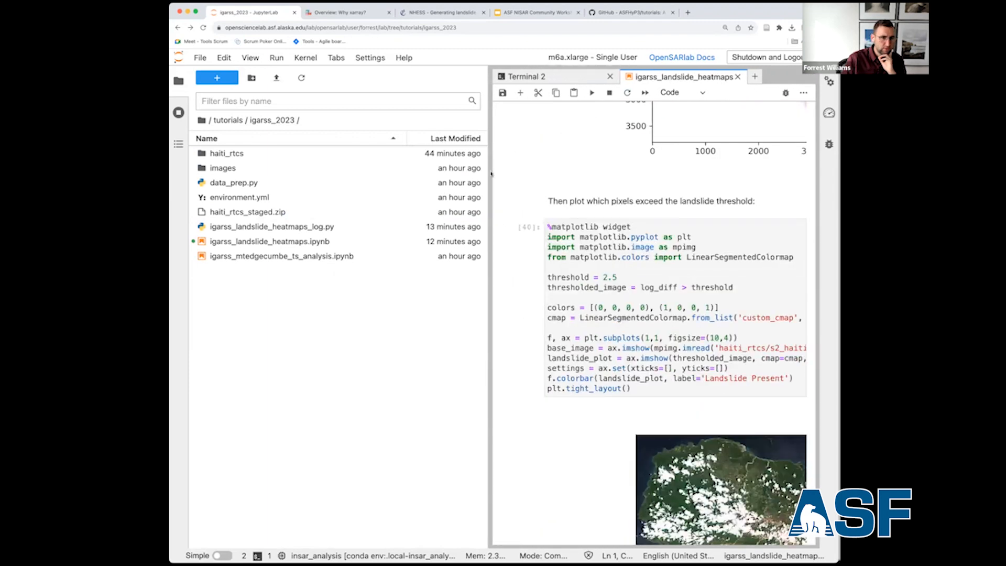
pyautogui.doubleClick(264, 257)
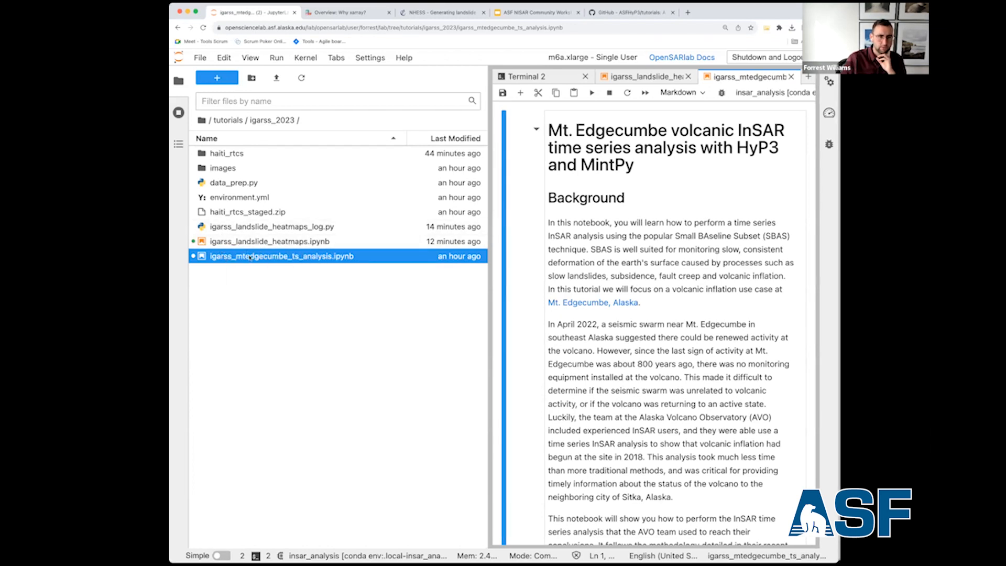
# Review the Mt. Edgecumbe notebook from its background and structure through the HyP3 request steps to section 3, Time-series Analysis with MintPy.
pyautogui.scroll(-3, 640, 252)
pyautogui.scroll(-10, 639, 252)
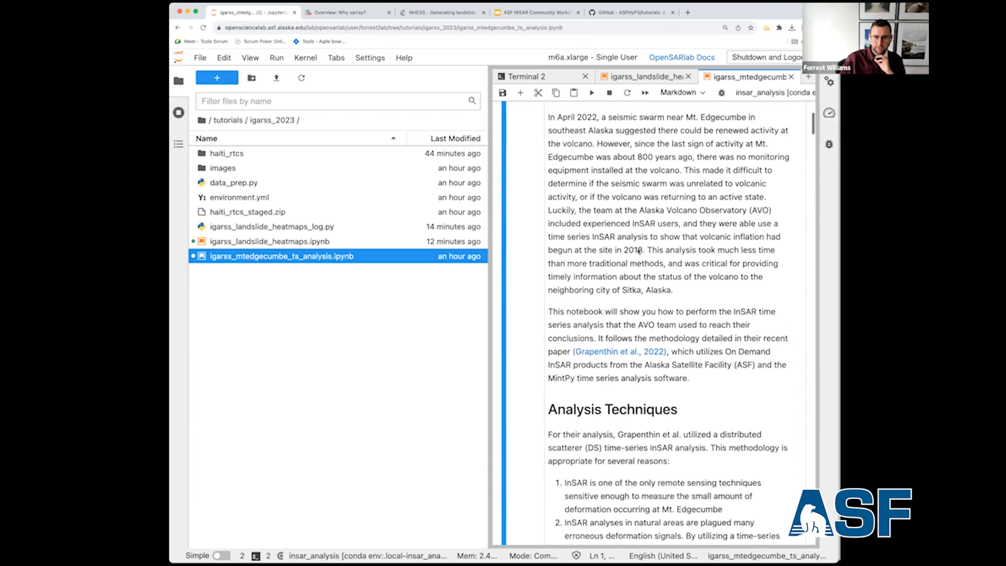
pyautogui.scroll(-8, 637, 252)
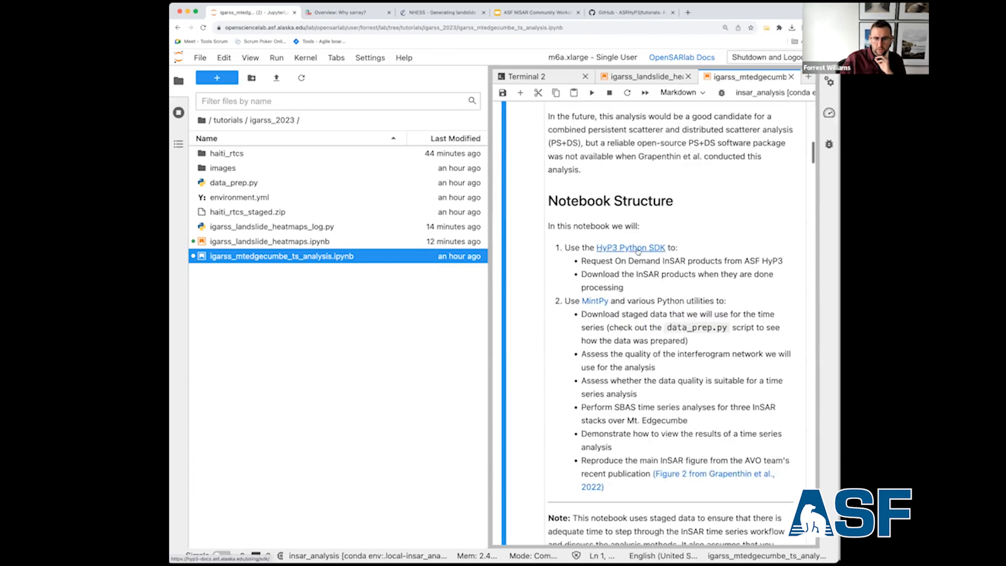
pyautogui.scroll(-10, 639, 252)
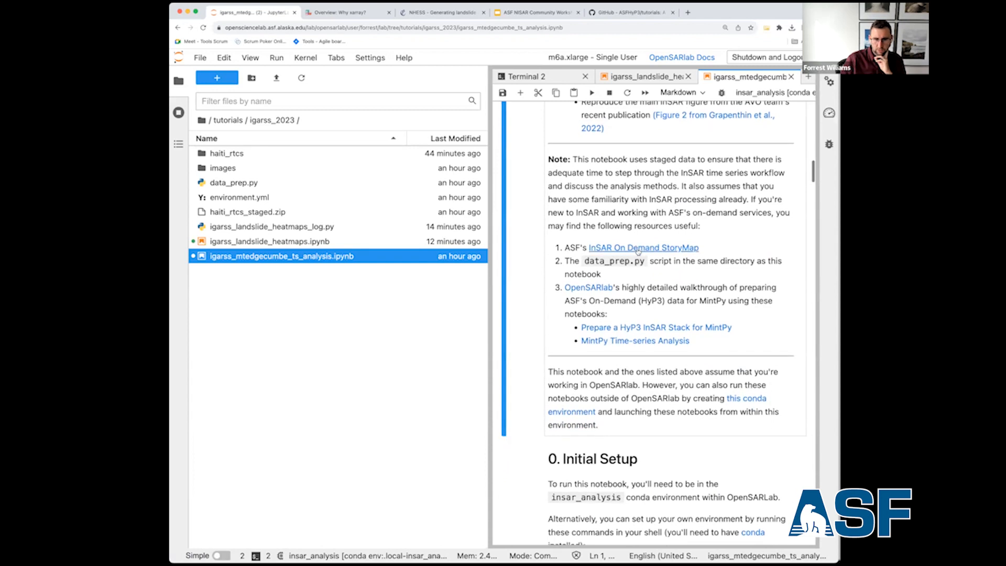
pyautogui.scroll(-7, 638, 252)
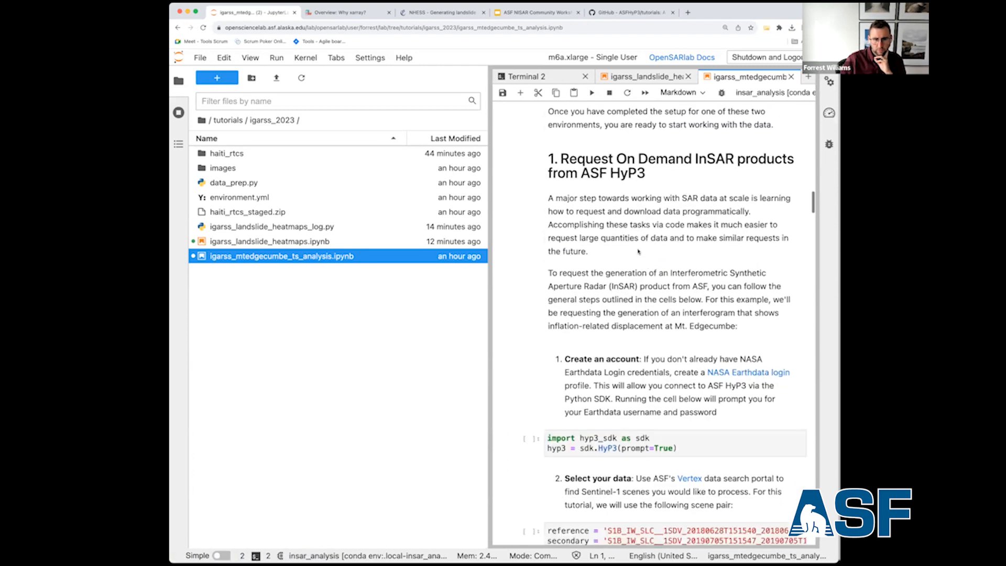
pyautogui.scroll(-11, 638, 251)
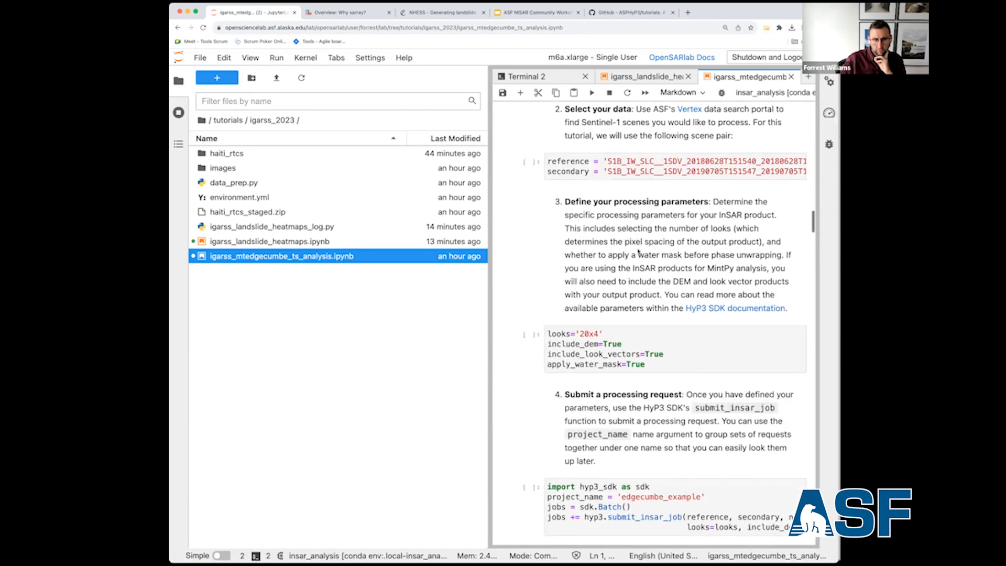
pyautogui.scroll(-11, 638, 252)
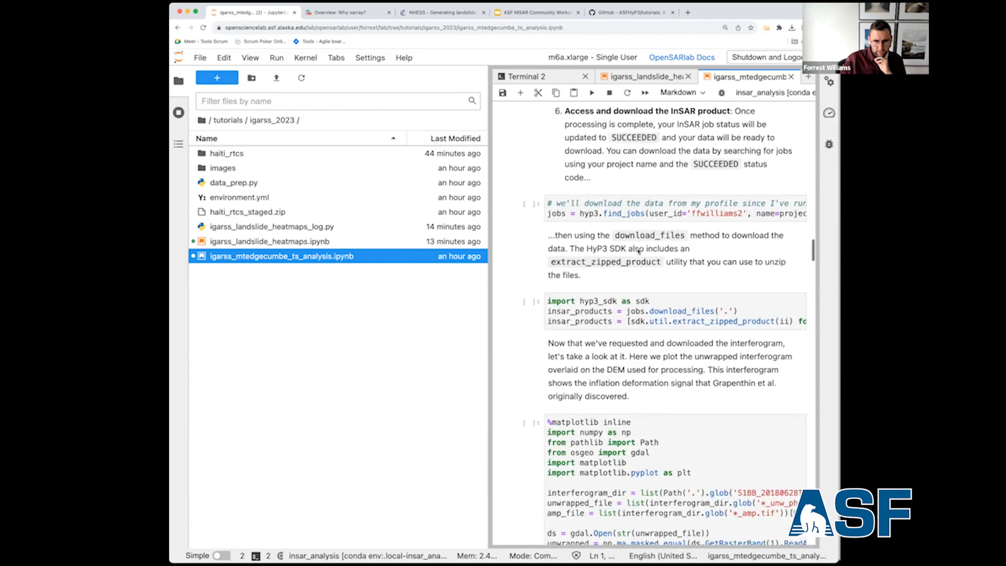
pyautogui.scroll(-5, 638, 249)
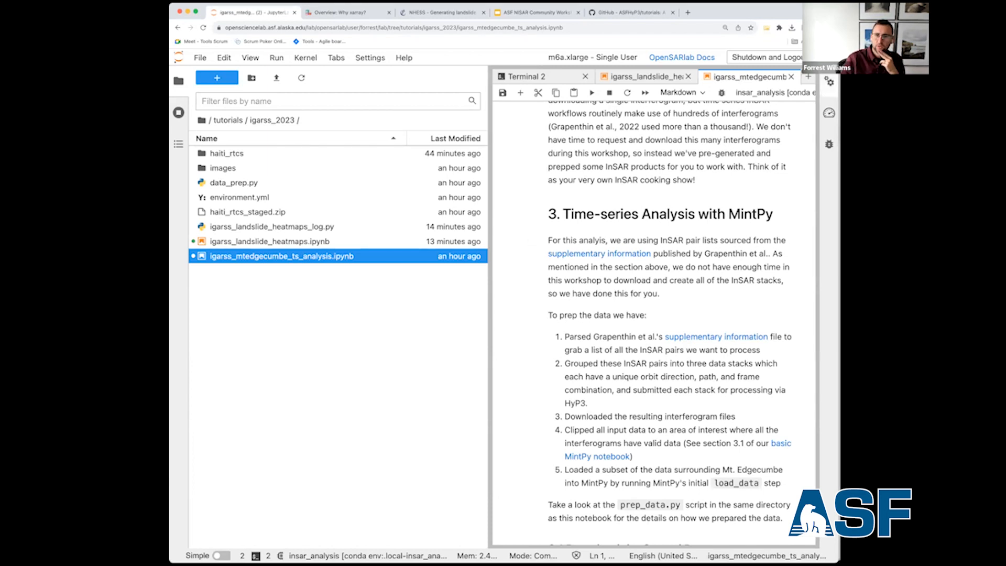
# Close the Mt. Edgecumbe notebook and hide the file browser to return to the full-width landslide heatmap notebook.
pyautogui.click(792, 77)
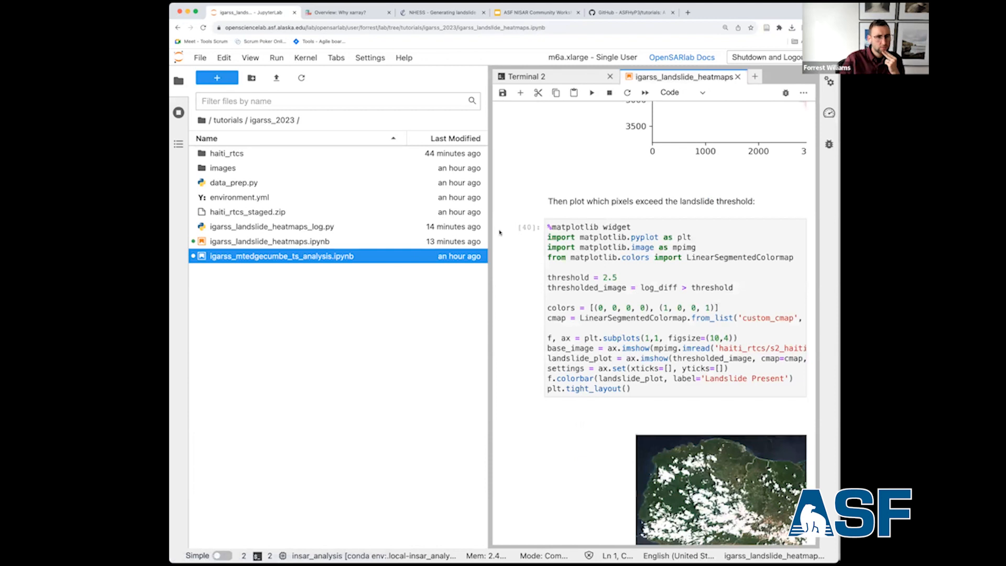
pyautogui.click(178, 84)
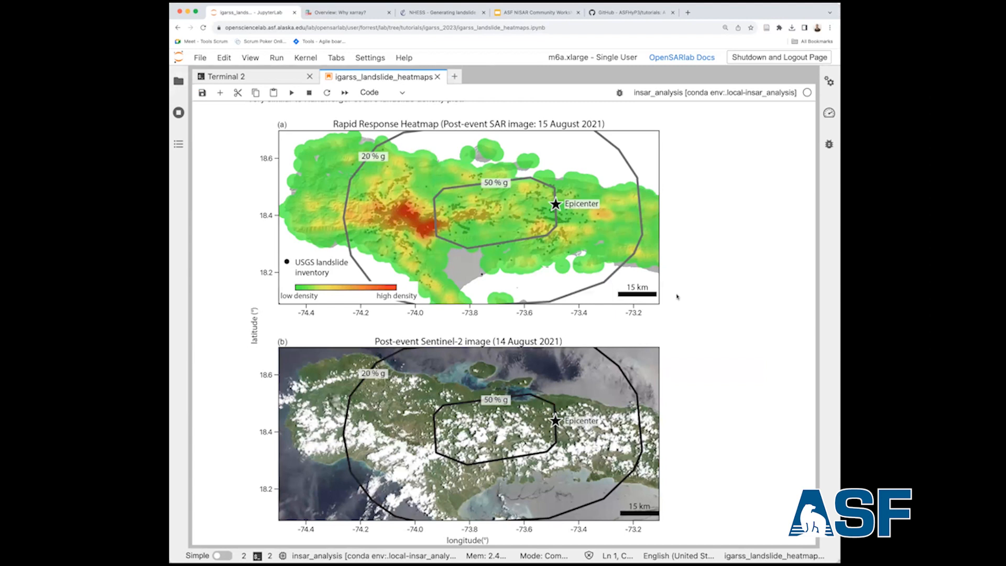
# Review the landslide heatmap notebook backwards from the published heatmap figures to the image acquisition date plot above section 2.
pyautogui.scroll(2, 356, 243)
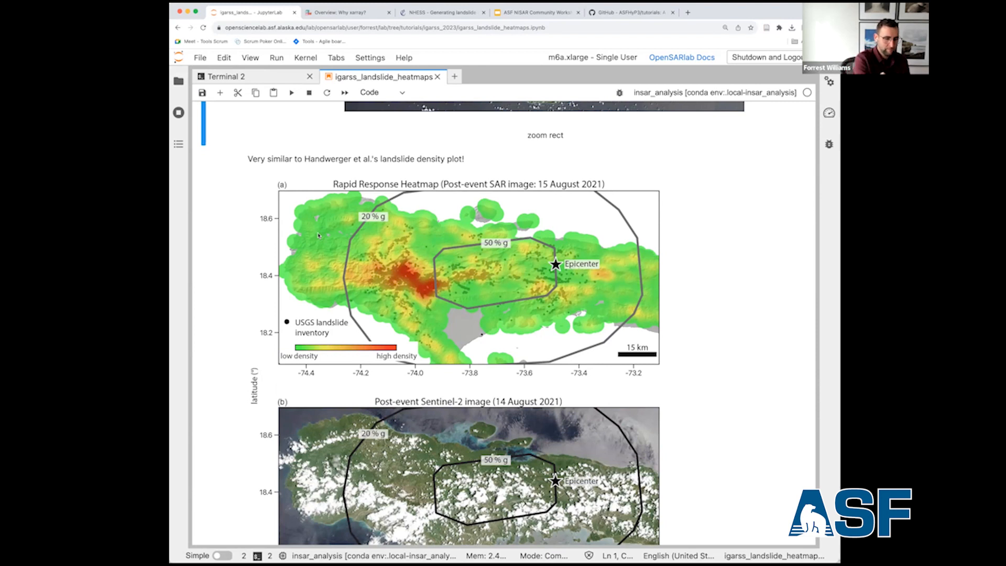
pyautogui.scroll(4, 336, 243)
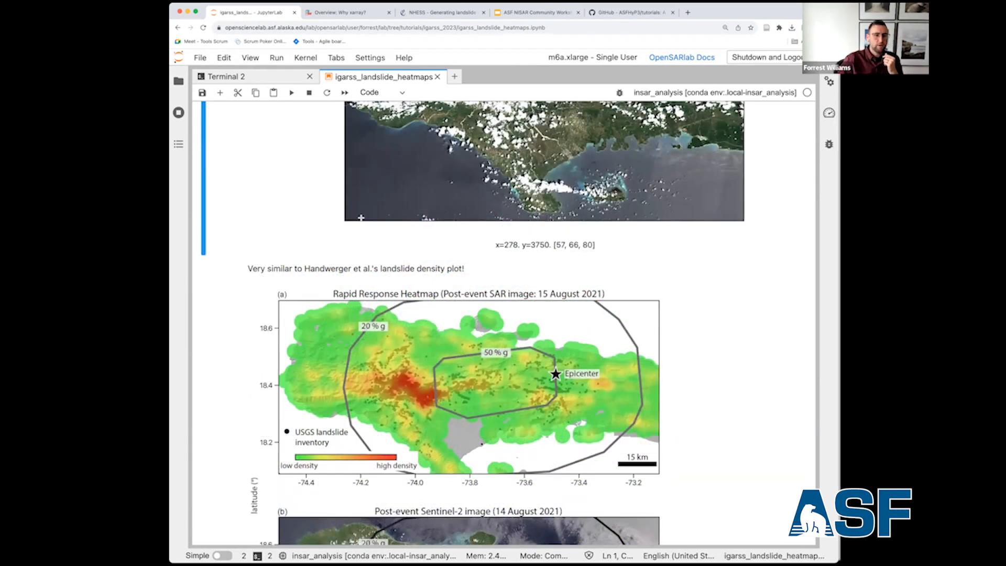
pyautogui.scroll(15, 361, 217)
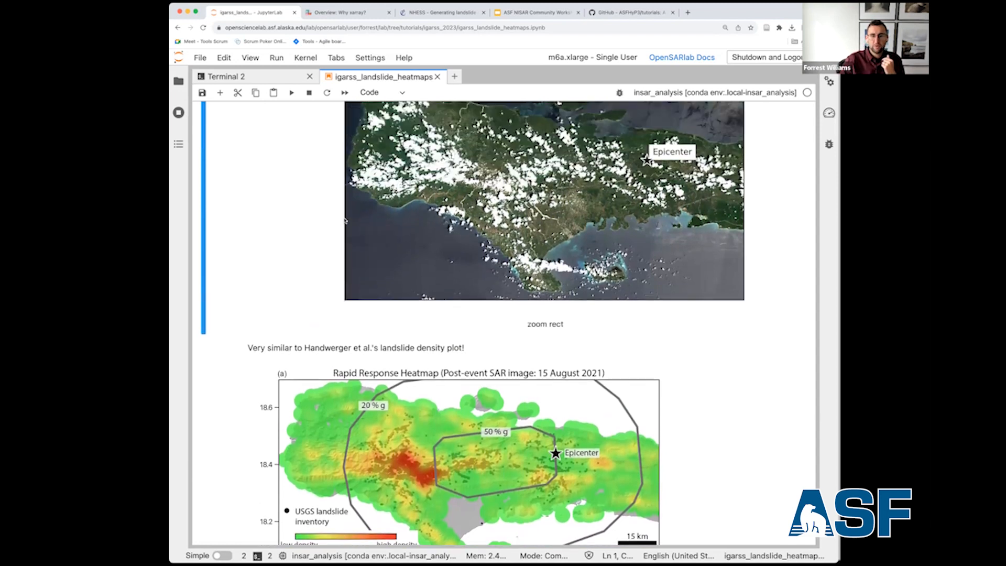
pyautogui.scroll(20, 345, 218)
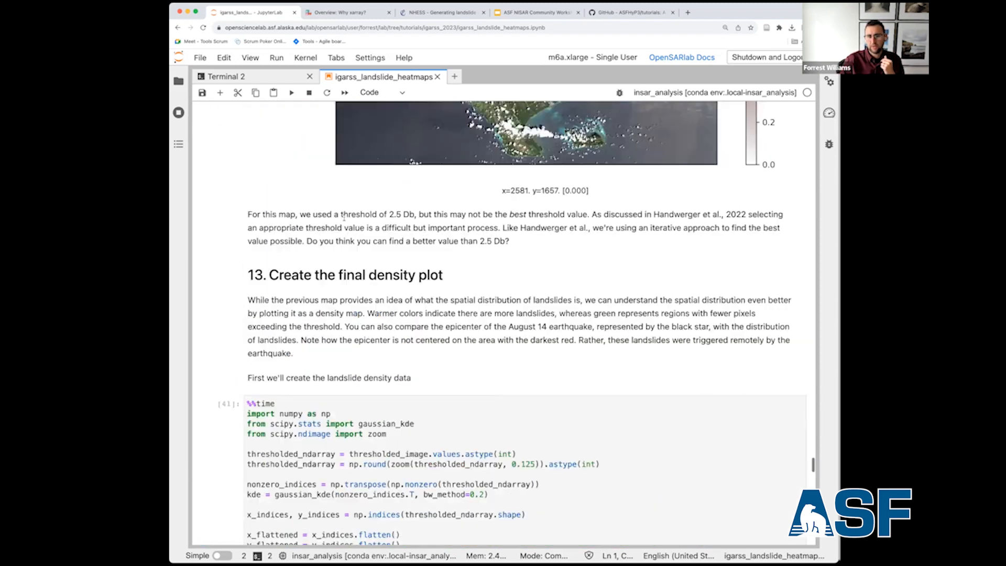
pyautogui.scroll(20, 344, 220)
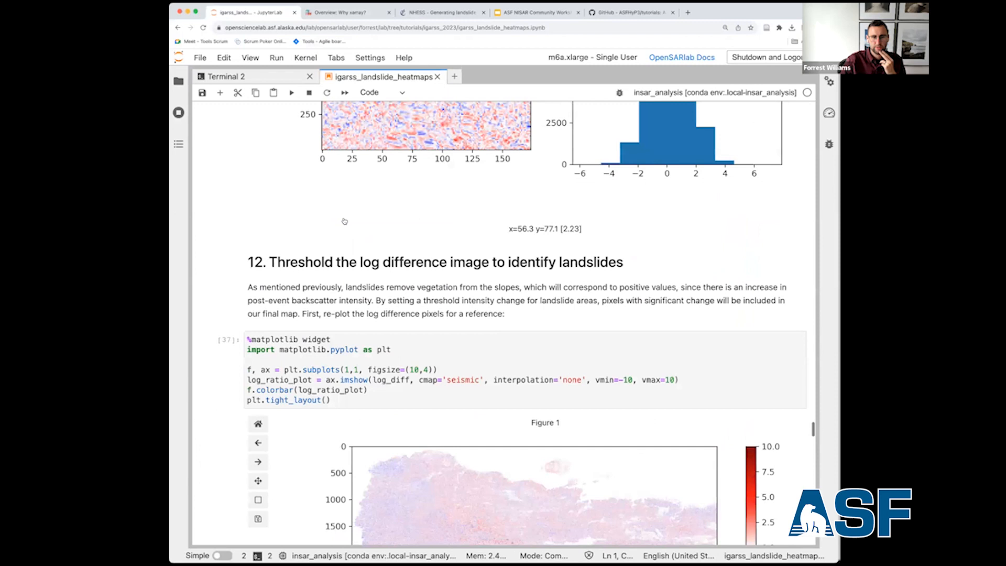
pyautogui.scroll(20, 344, 221)
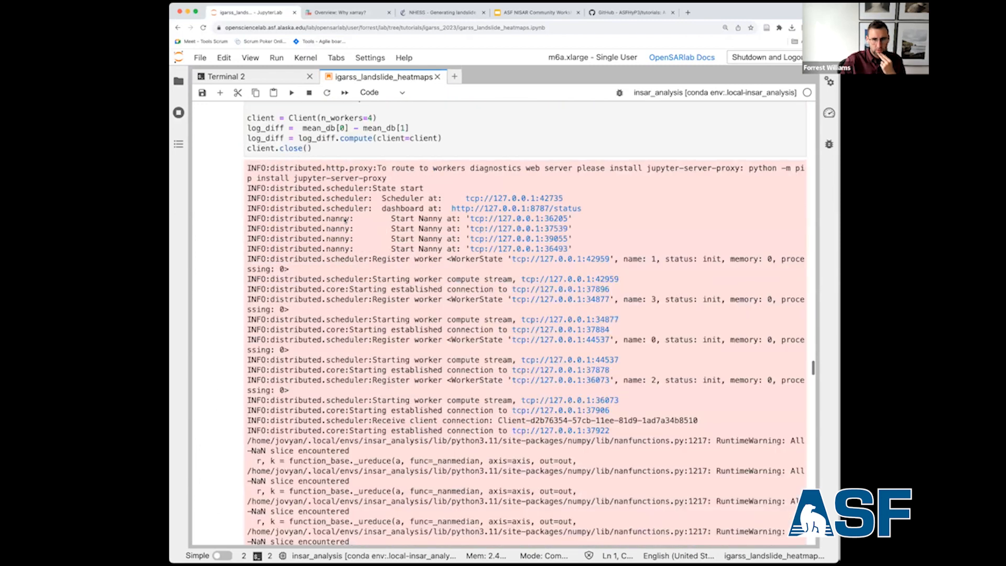
pyautogui.scroll(20, 346, 220)
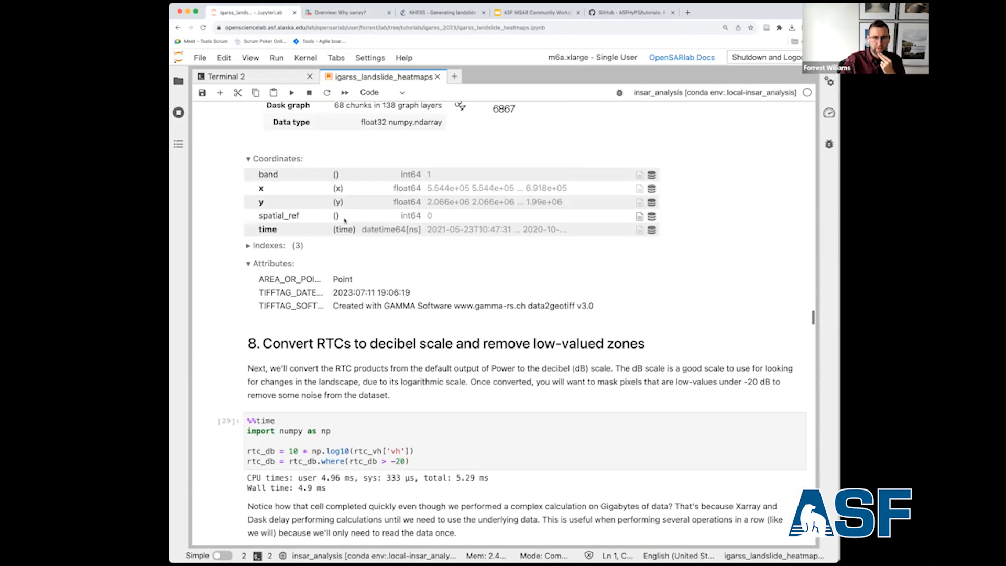
pyautogui.scroll(20, 345, 221)
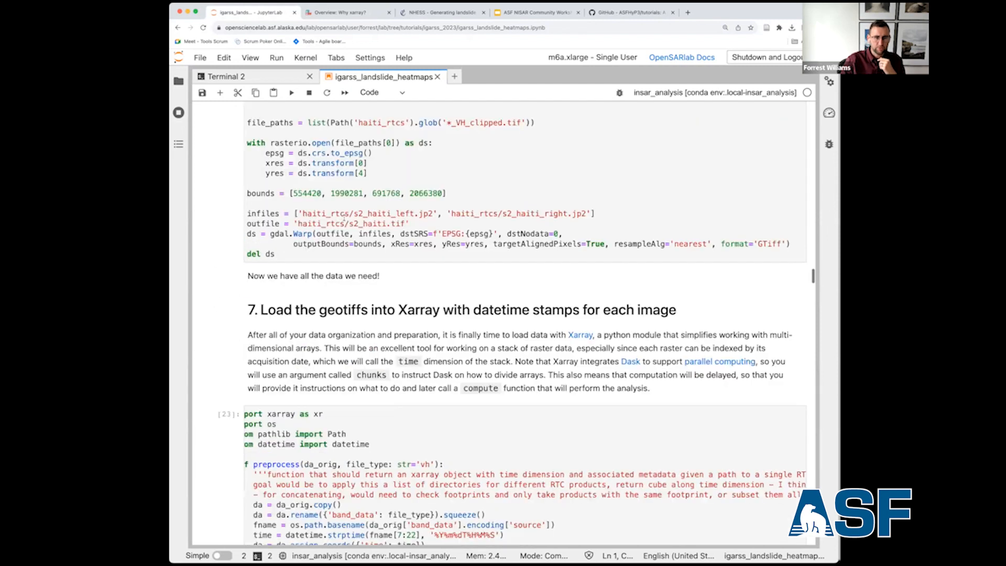
pyautogui.scroll(20, 345, 221)
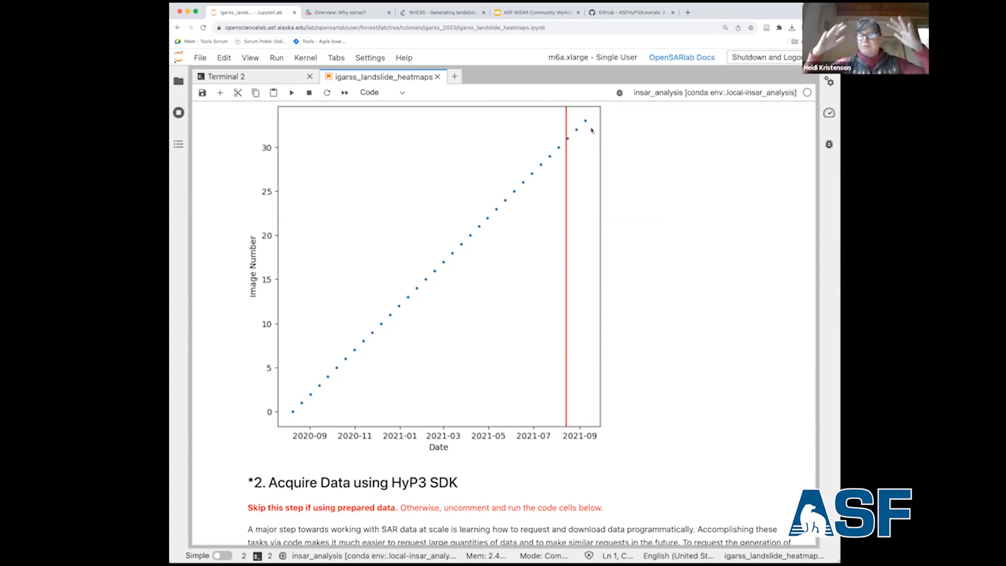
# Close the xarray overview and NHESS article pages in the browser.
pyautogui.click(388, 12)
pyautogui.click(389, 13)
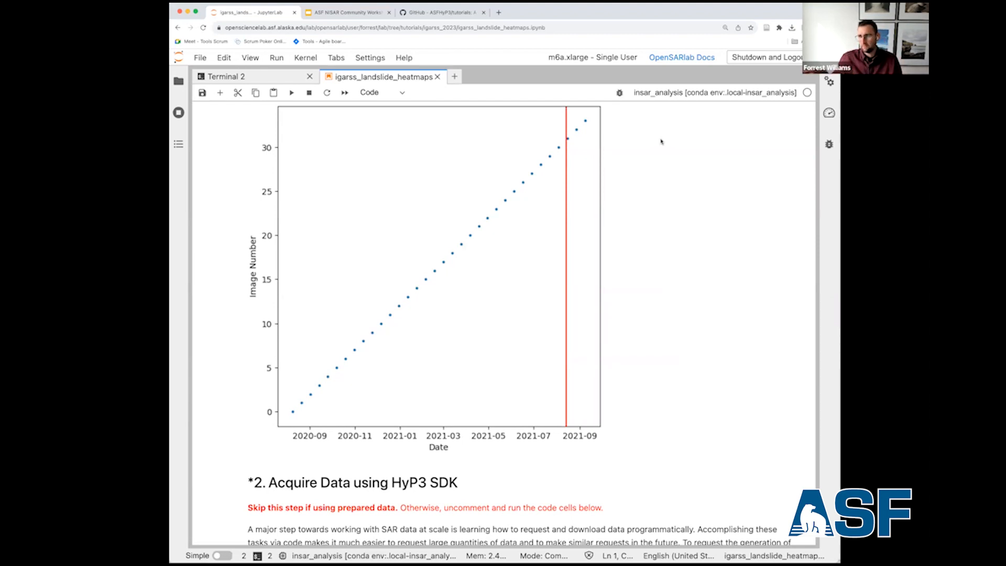
# Jump to section 12, Threshold the log difference image to identify landslides, using the notebook's outline, and hide the outline.
pyautogui.scroll(-10, 661, 142)
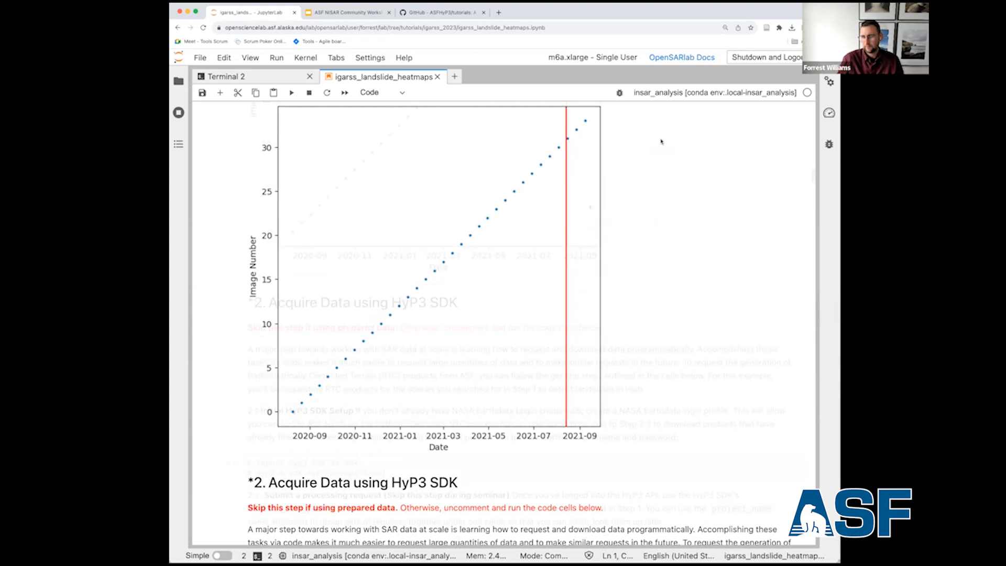
pyautogui.scroll(-5, 590, 207)
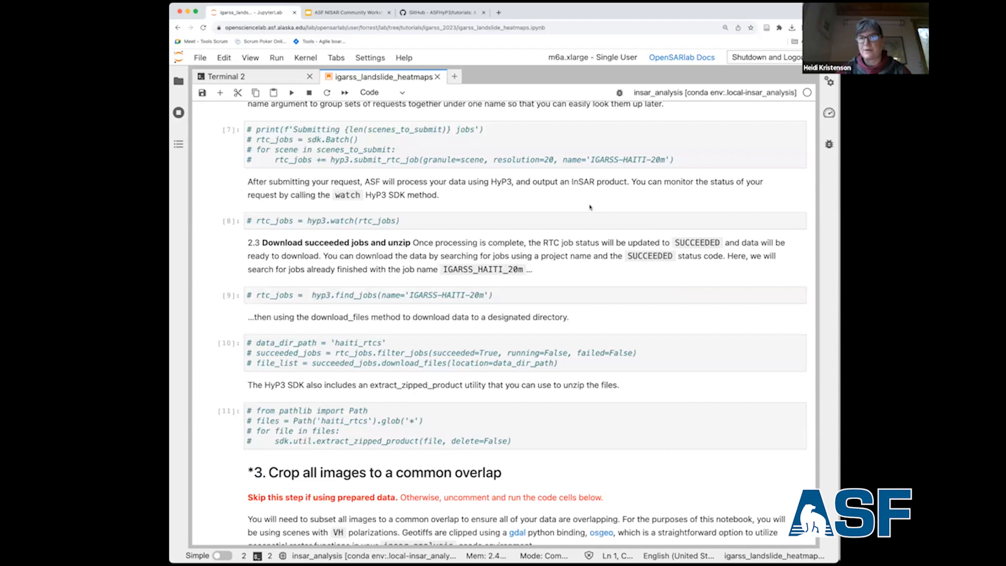
pyautogui.scroll(-5, 591, 207)
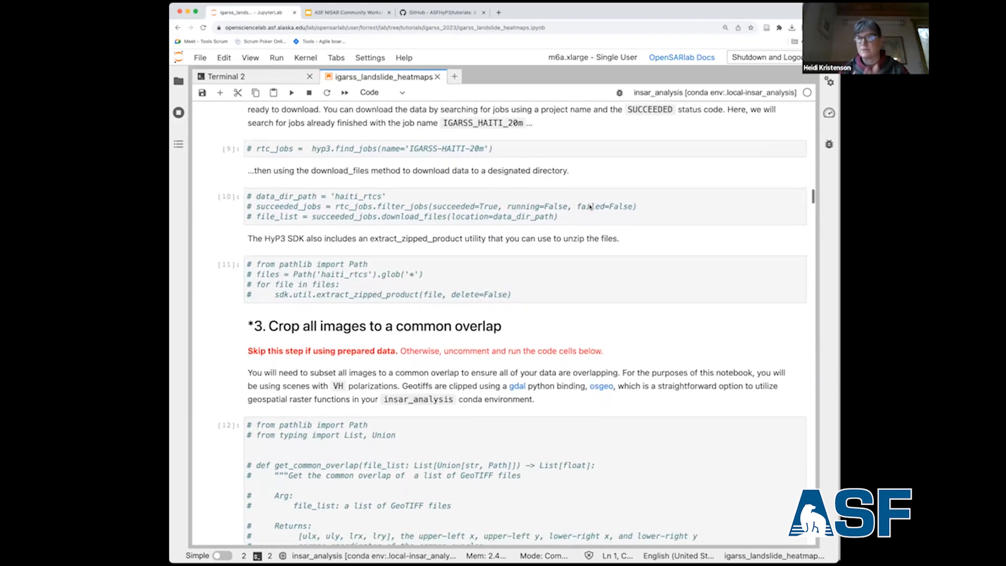
pyautogui.scroll(-15, 589, 204)
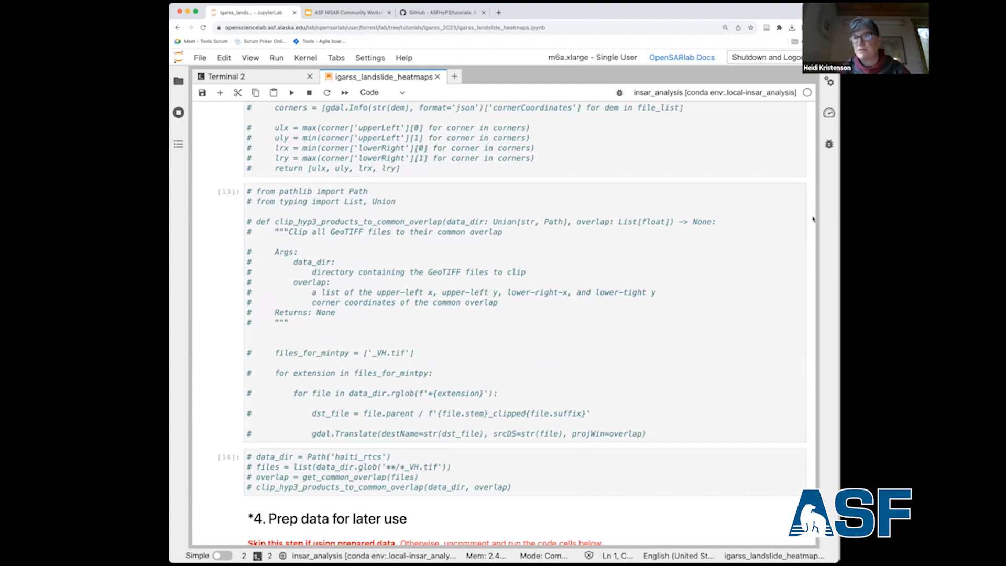
pyautogui.click(179, 144)
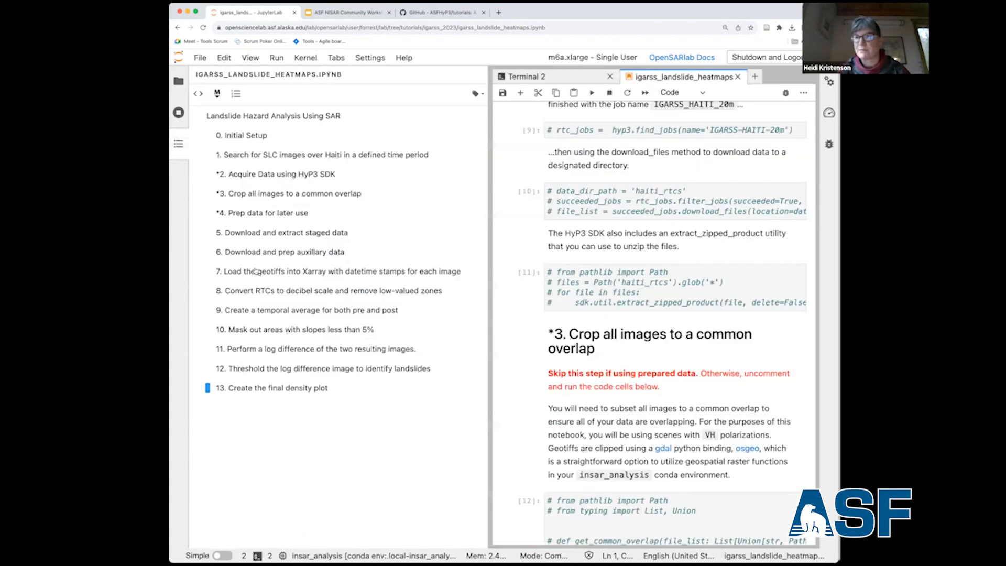
pyautogui.click(287, 370)
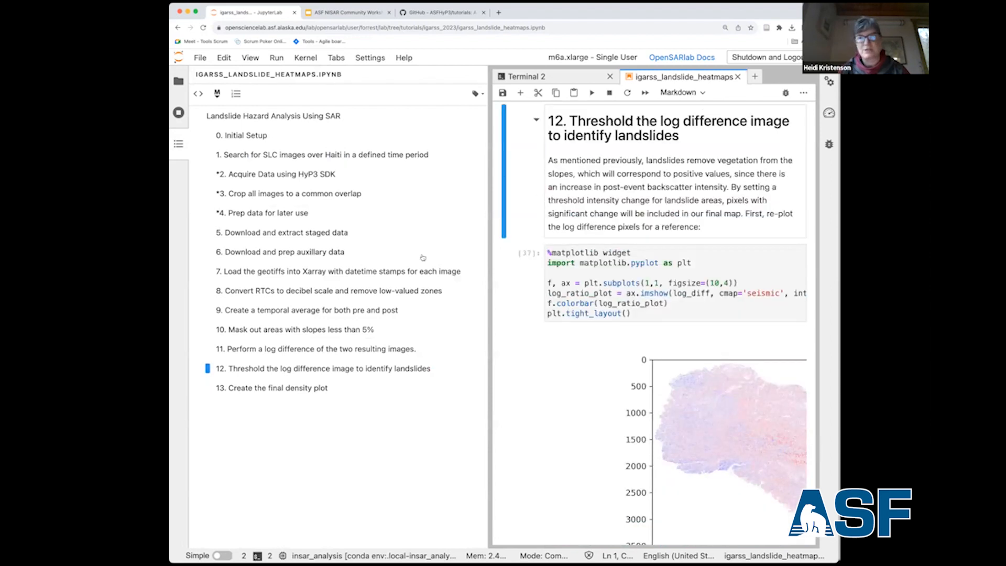
pyautogui.click(177, 143)
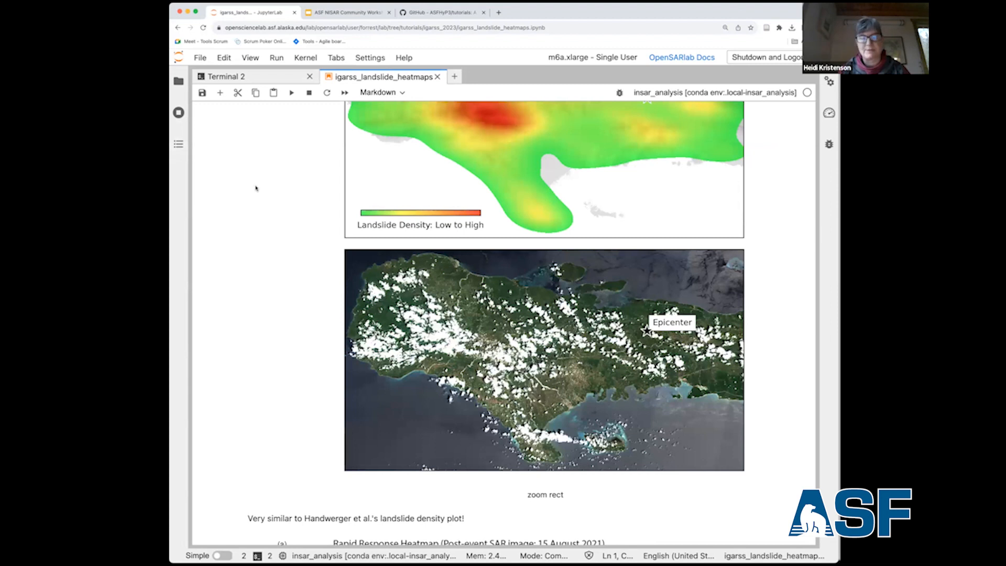
# Switch to the ASF NISAR Community Workshop 2 deck in Google Slides, close the GitHub tutorials page, and advance to slide 79.
pyautogui.click(336, 13)
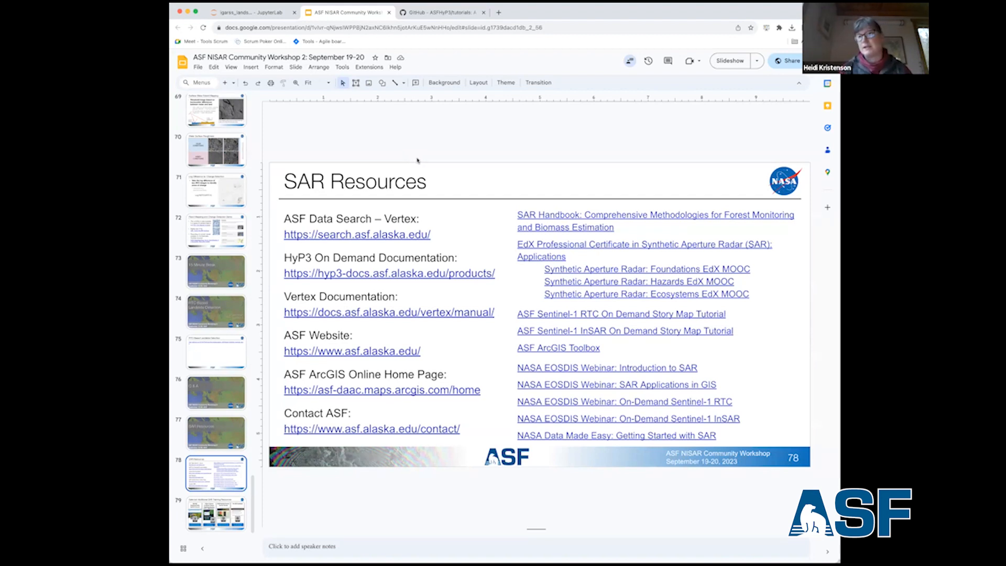
pyautogui.click(484, 13)
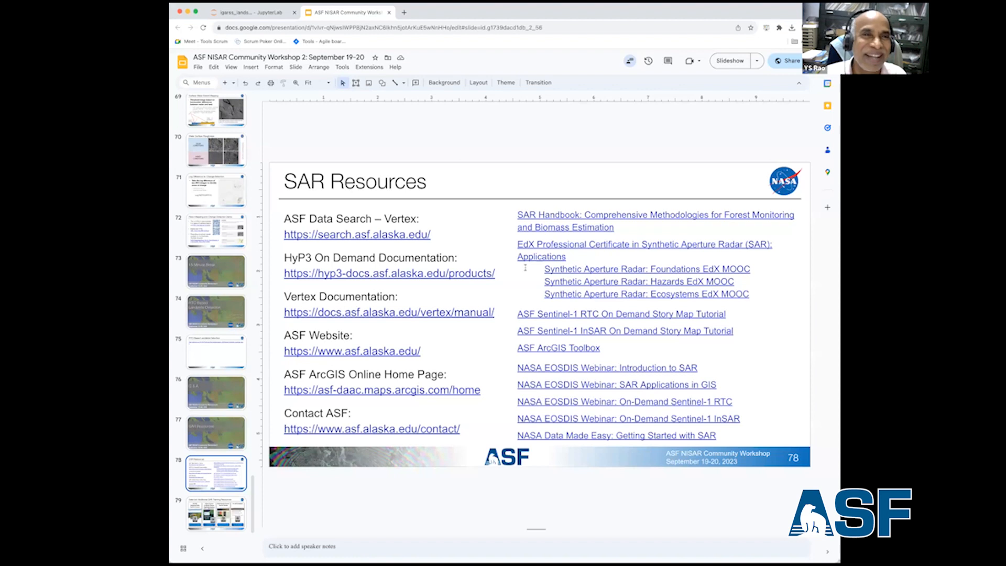
pyautogui.press('Down')
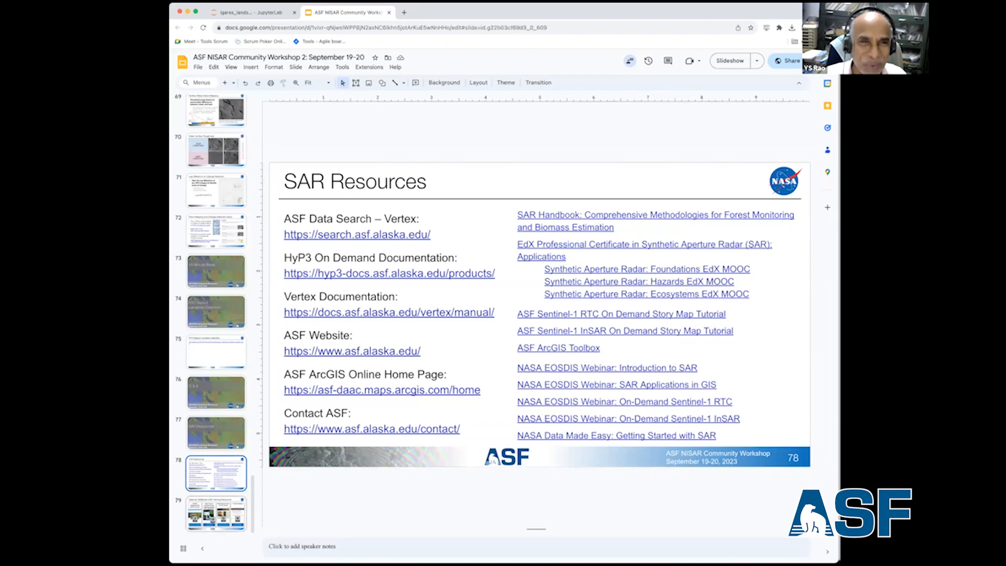